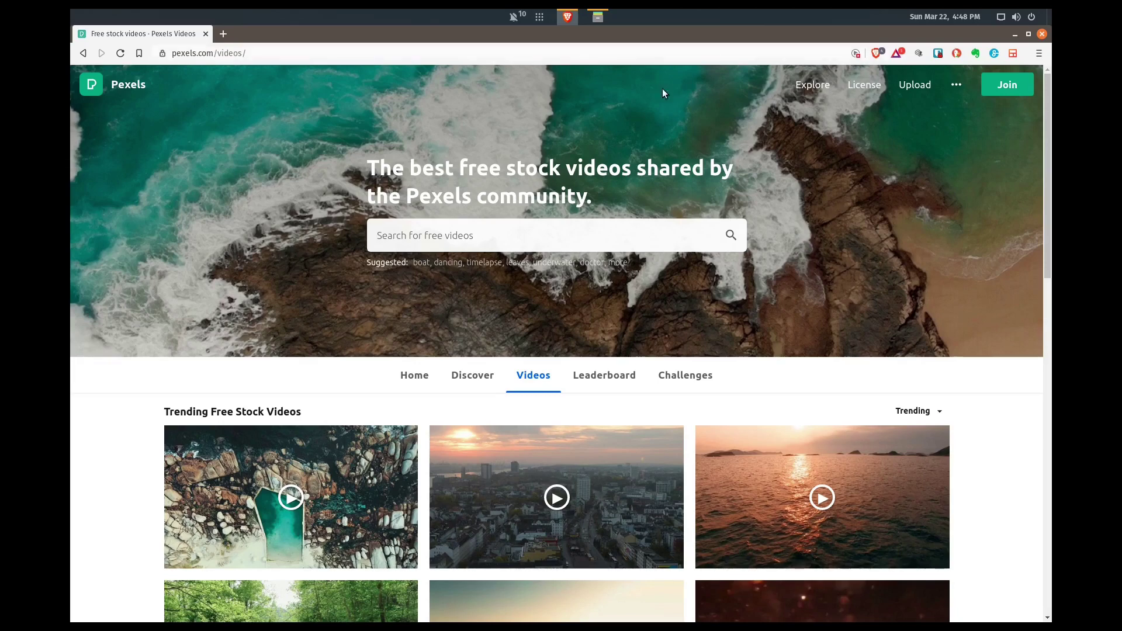
Look through the trending free stock videos on the Pexels videos page.
{"action": "scroll", "coordinate": [1028, 408], "scroll_direction": "down", "scroll_amount": 3}
{"action": "scroll", "coordinate": [1029, 408], "scroll_direction": "down", "scroll_amount": 5}
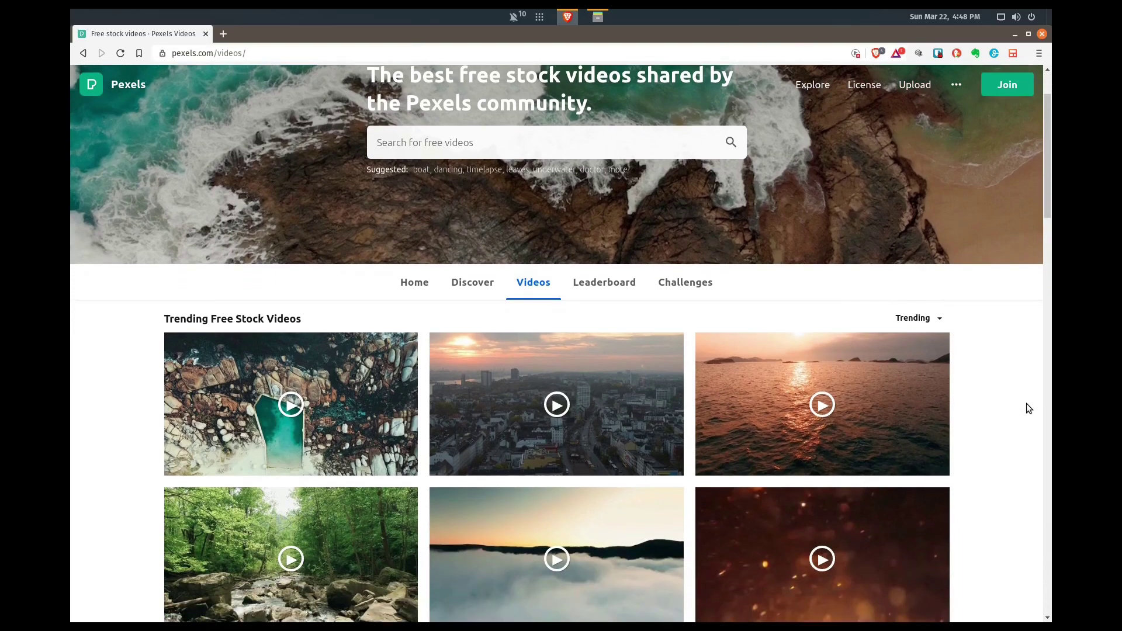
{"action": "scroll", "coordinate": [1029, 408], "scroll_direction": "down", "scroll_amount": 5}
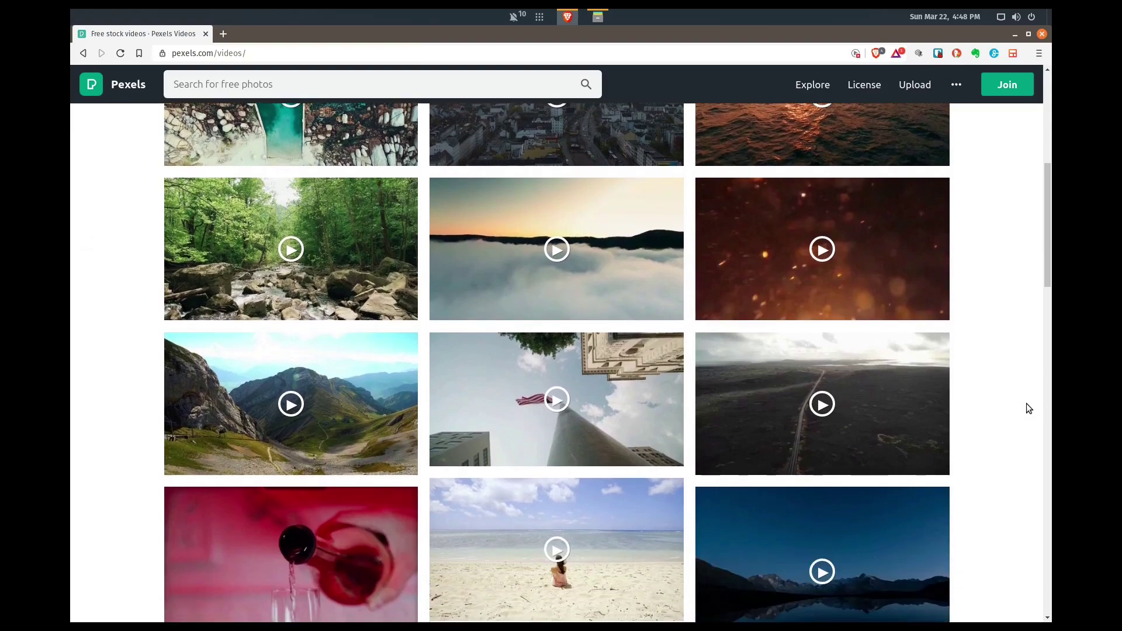
{"action": "scroll", "coordinate": [1029, 408], "scroll_direction": "up", "scroll_amount": 8}
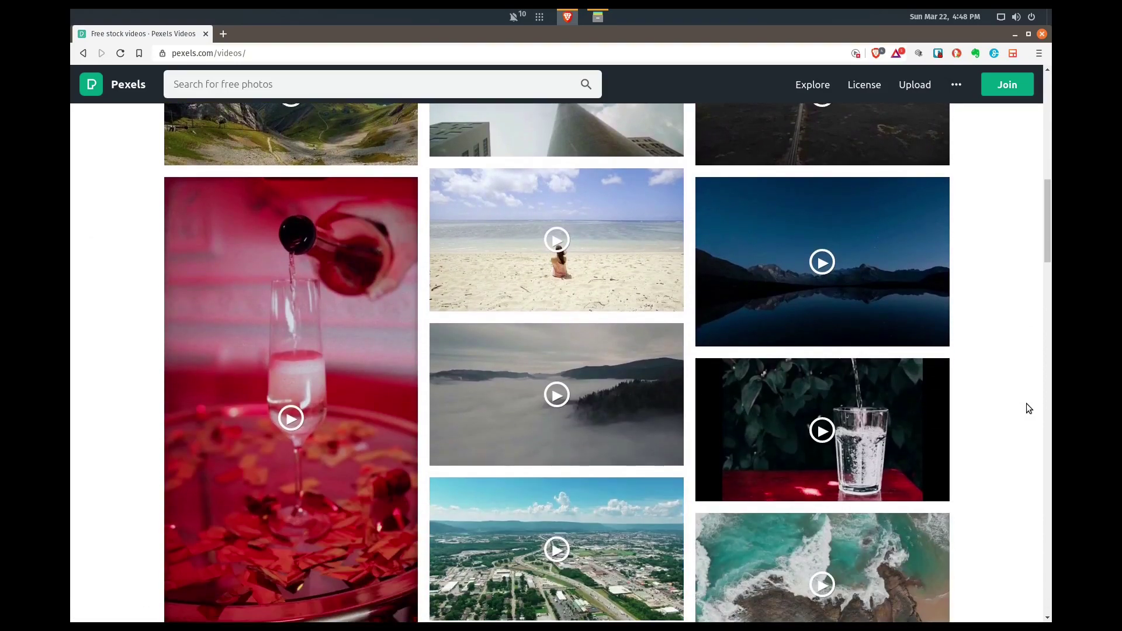
{"action": "scroll", "coordinate": [1029, 408], "scroll_direction": "up", "scroll_amount": 2}
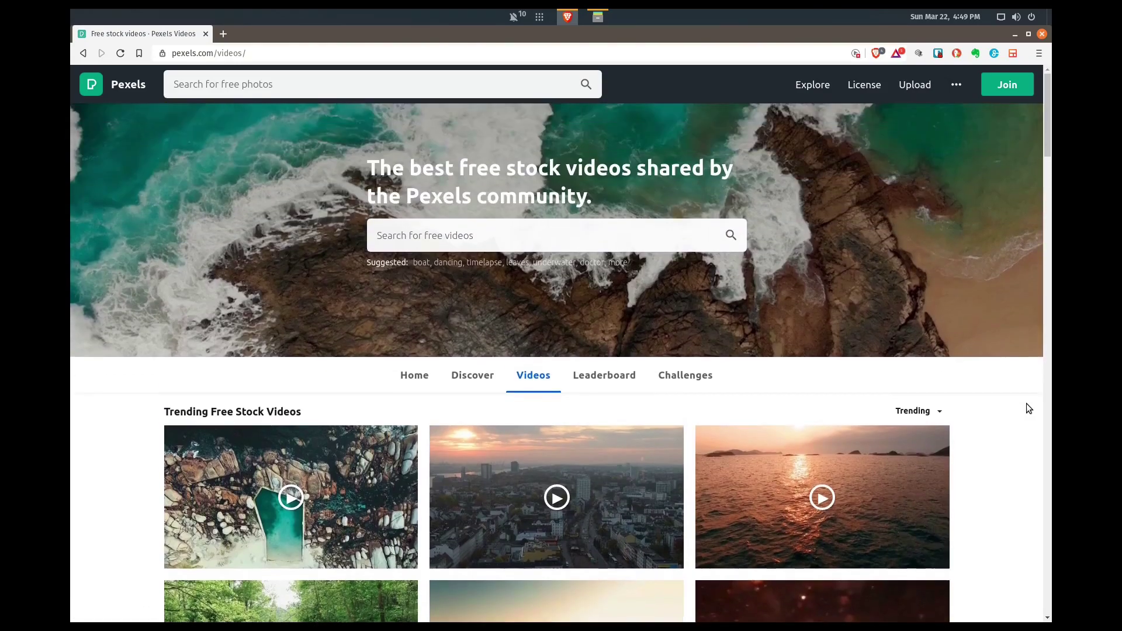
Launch Kdenlive and decline the recovery of auto-saved files.
{"action": "key", "text": "super+Down"}
{"action": "type", "text": "kde"}
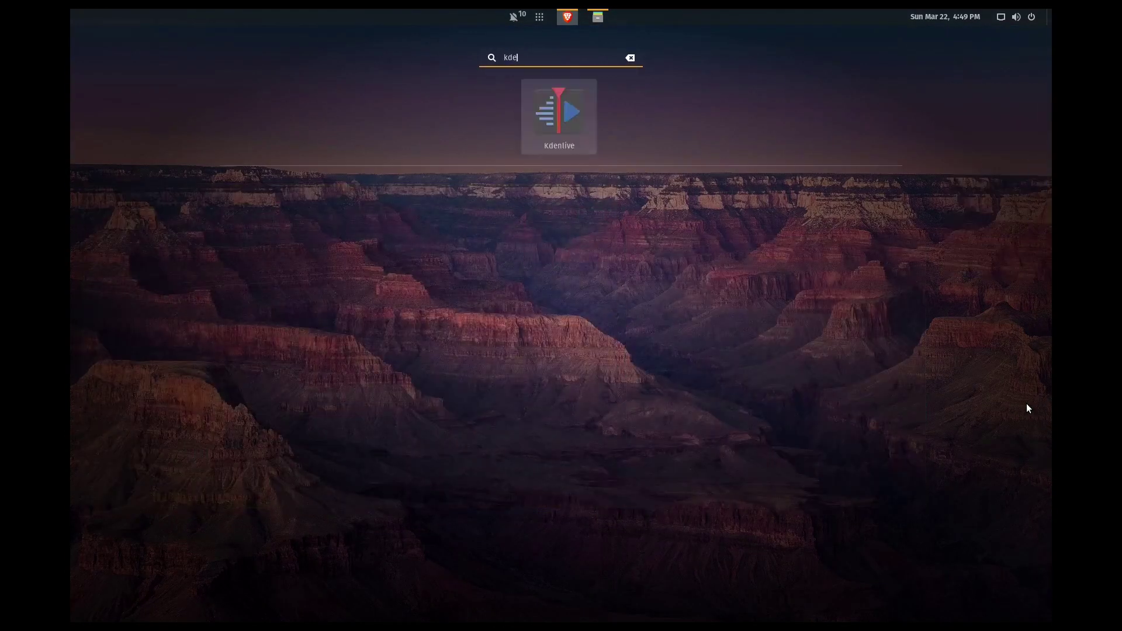
{"action": "left_click", "coordinate": [576, 126]}
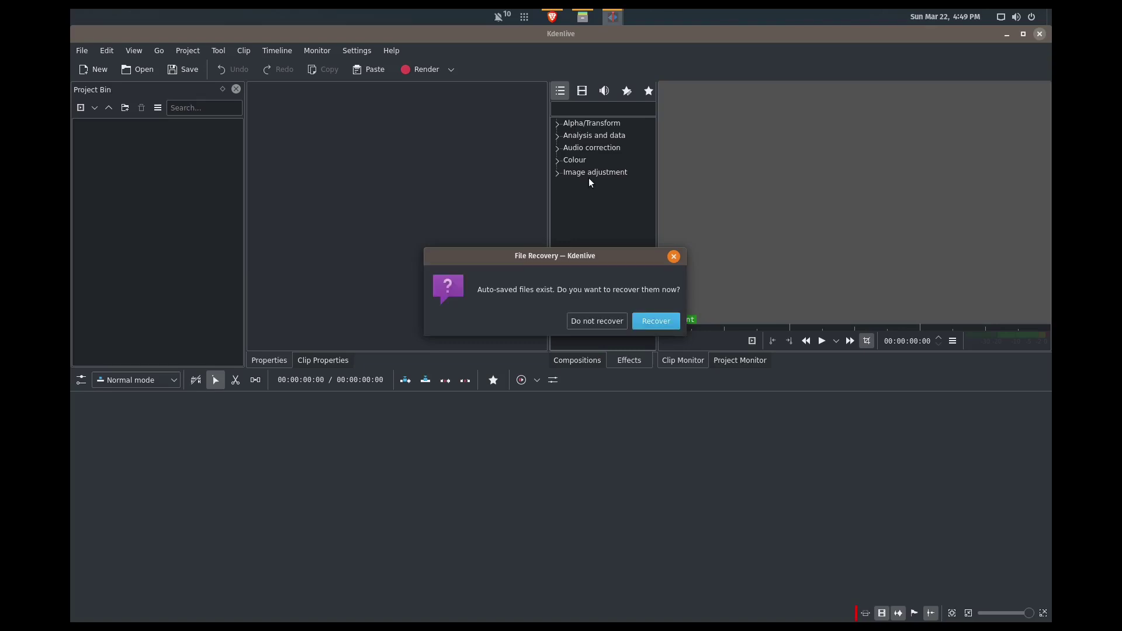
{"action": "left_click", "coordinate": [602, 321]}
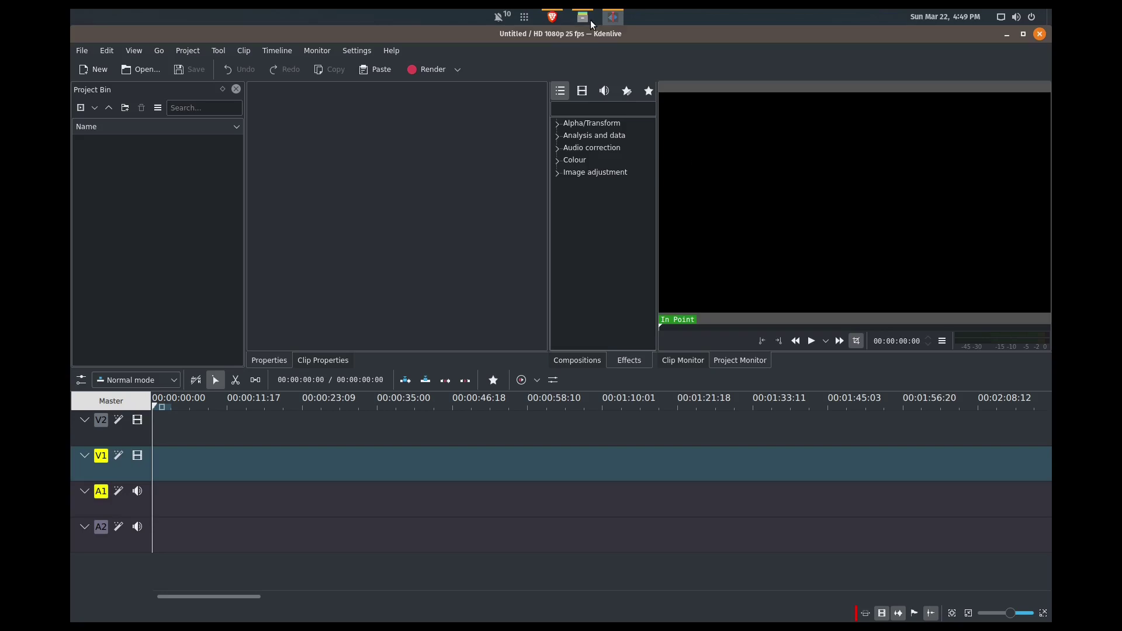
Change the project profile to HD 1080p 24 fps and accept the profile change.
{"action": "left_click", "coordinate": [189, 52]}
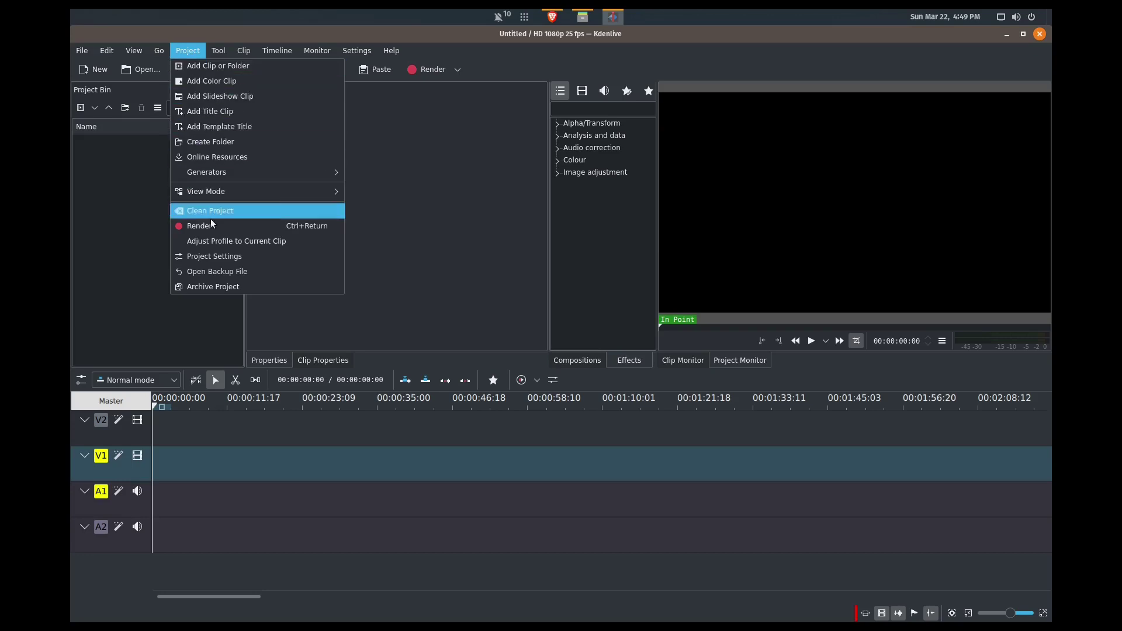
{"action": "left_click", "coordinate": [222, 256]}
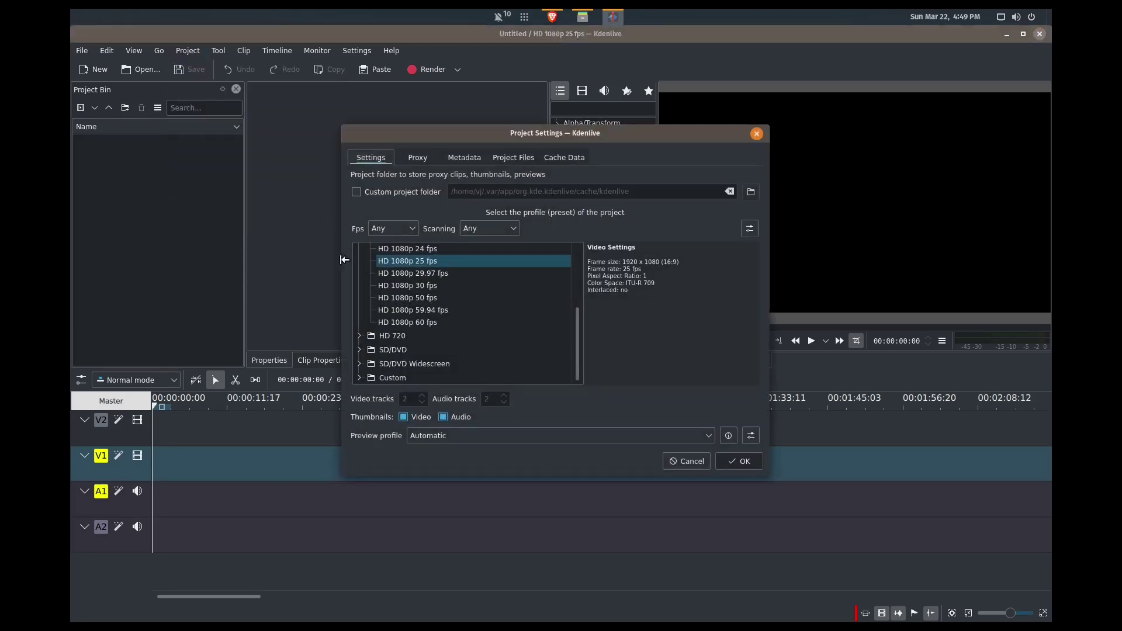
{"action": "scroll", "coordinate": [476, 312], "scroll_direction": "up", "scroll_amount": 1}
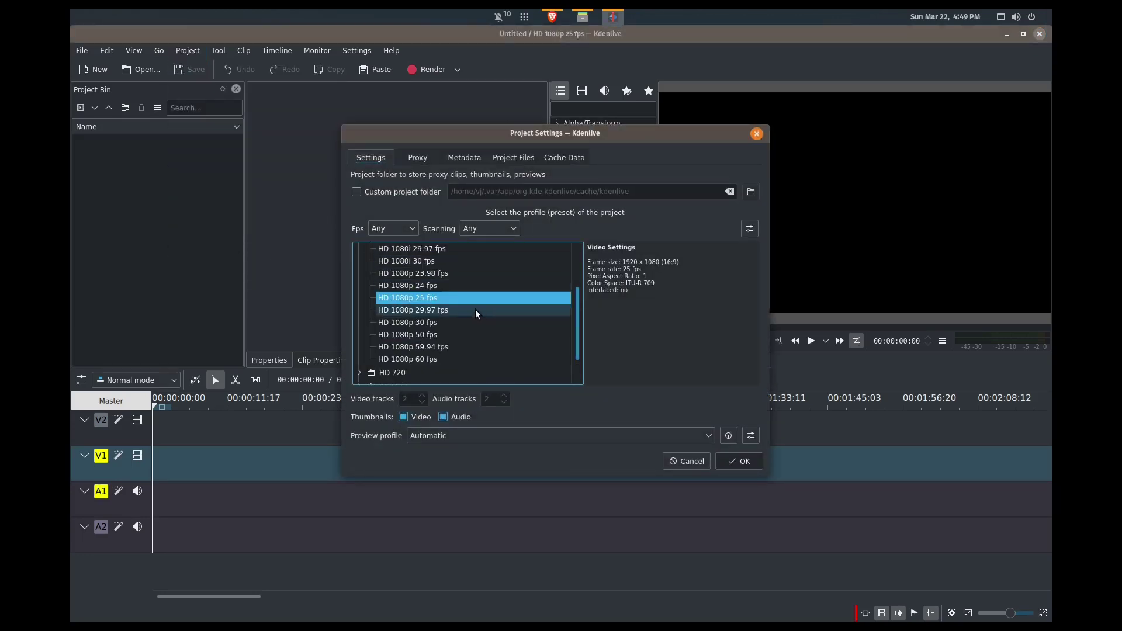
{"action": "left_click", "coordinate": [442, 287]}
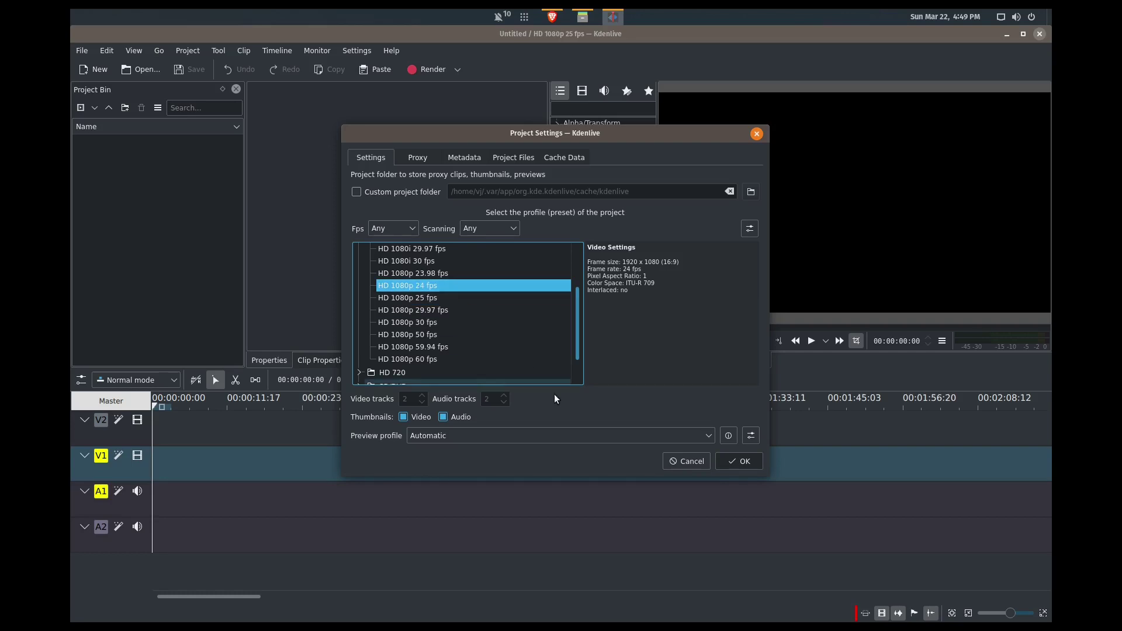
{"action": "left_click", "coordinate": [720, 461]}
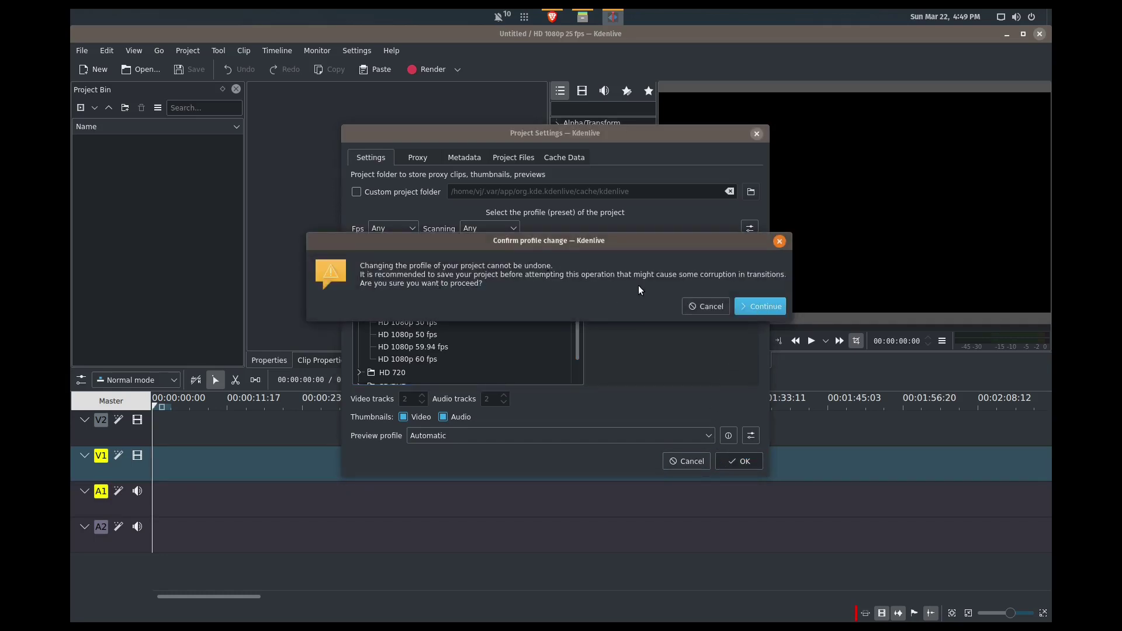
{"action": "left_click", "coordinate": [742, 305]}
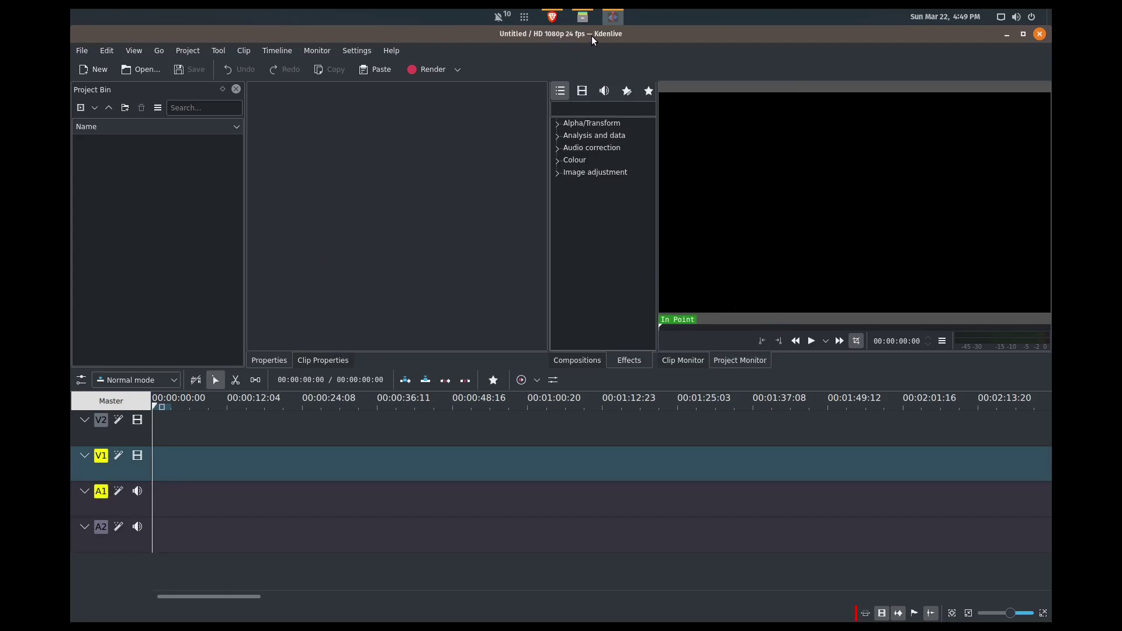
Save the project as demo in the Demo 2020 folder inside Scratch Files.
{"action": "left_click", "coordinate": [89, 54]}
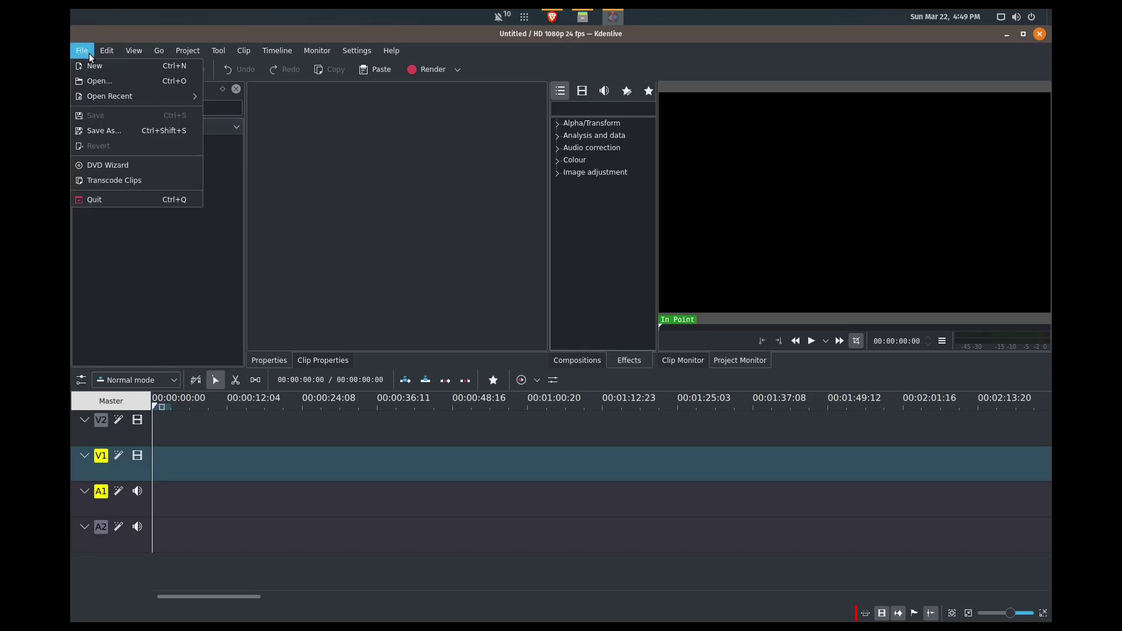
{"action": "left_click", "coordinate": [134, 128]}
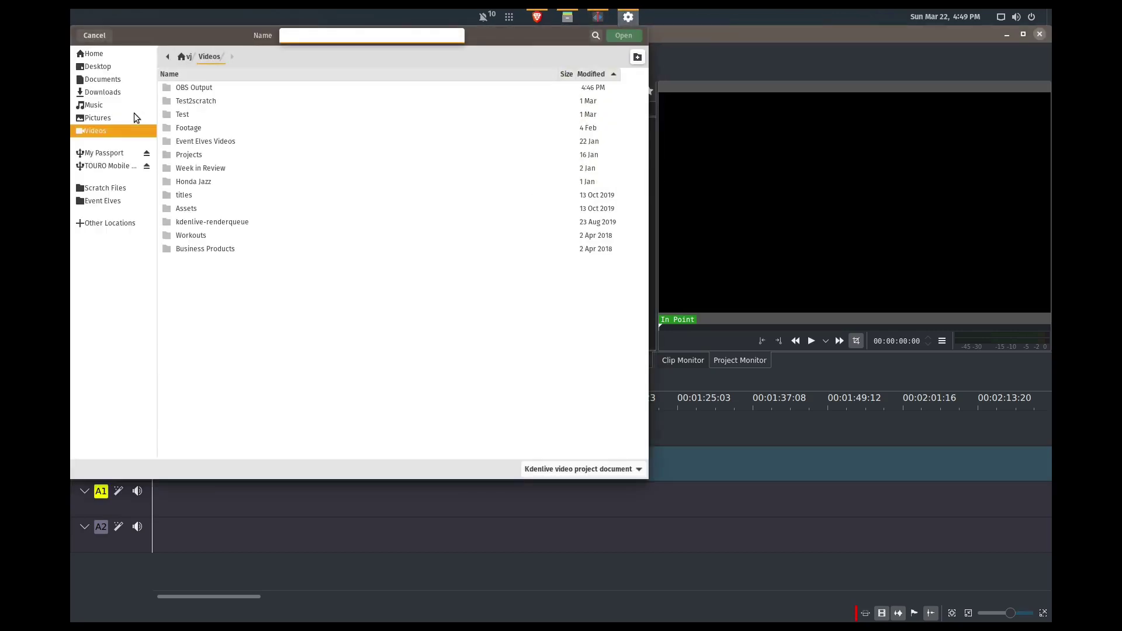
{"action": "left_click", "coordinate": [104, 188]}
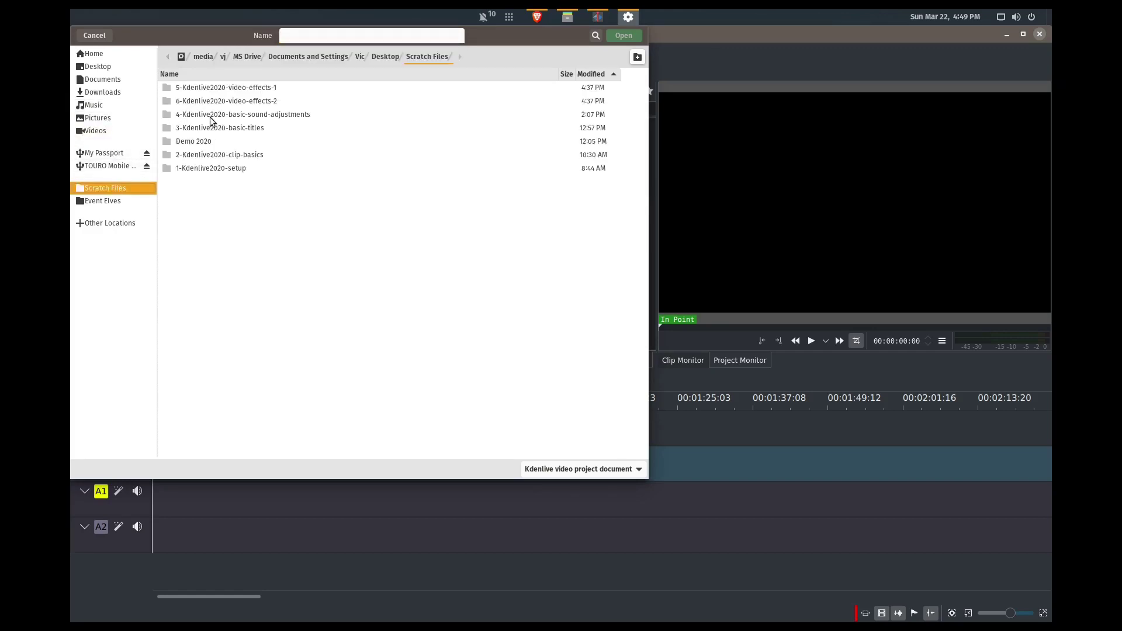
{"action": "left_click", "coordinate": [210, 142]}
{"action": "double_click", "coordinate": [210, 142]}
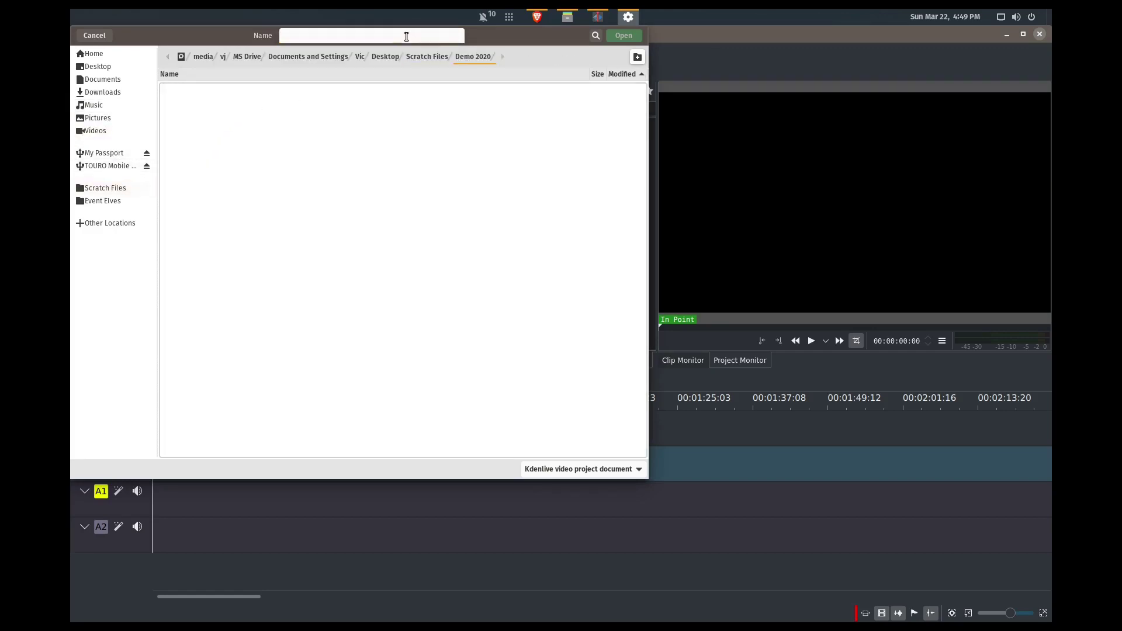
{"action": "type", "text": "demo"}
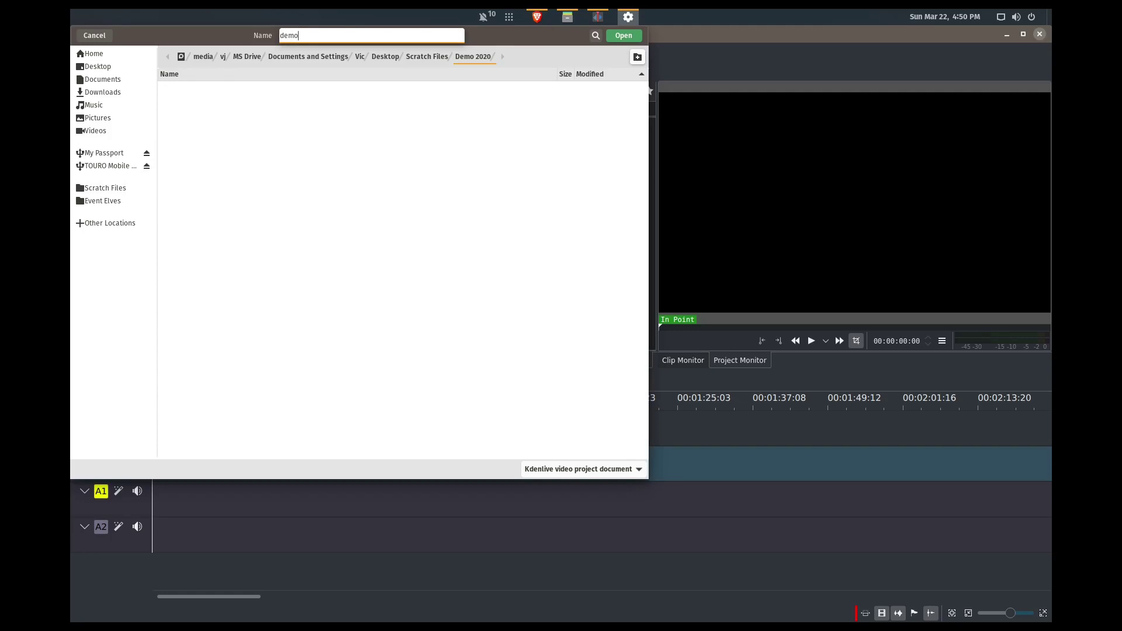
{"action": "left_click", "coordinate": [624, 37]}
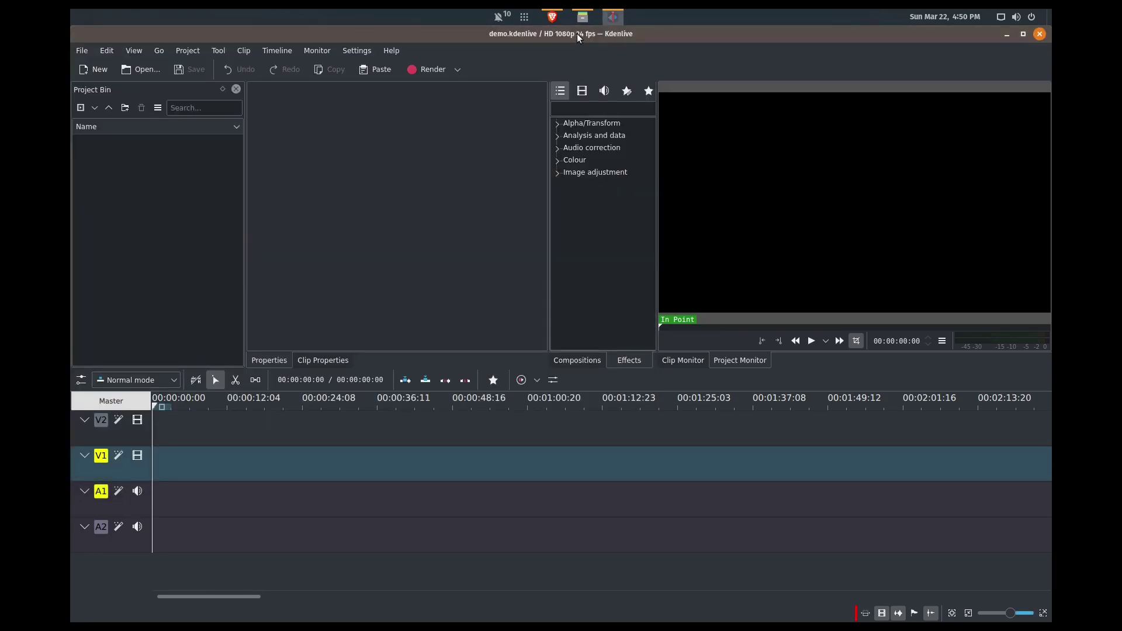
Import record-player.mp4 from the file manager's Demo 2020 folder into the project bin, declining the switch to the clip's 4K profile.
{"action": "left_click", "coordinate": [581, 17]}
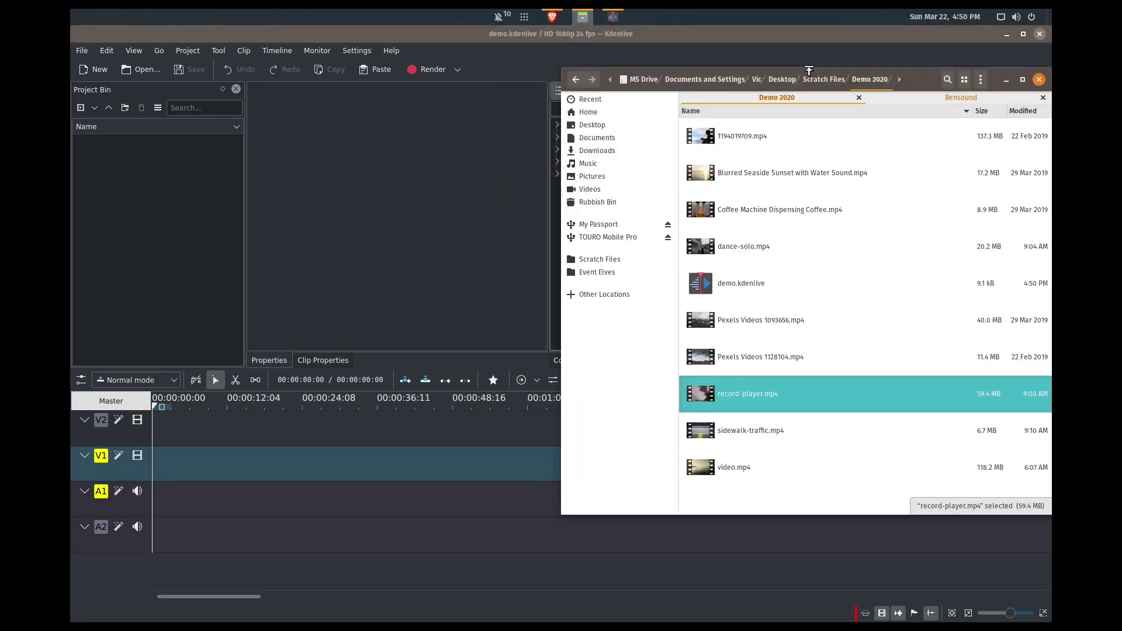
{"action": "left_click_drag", "start_coordinate": [914, 81], "coordinate": [928, 101]}
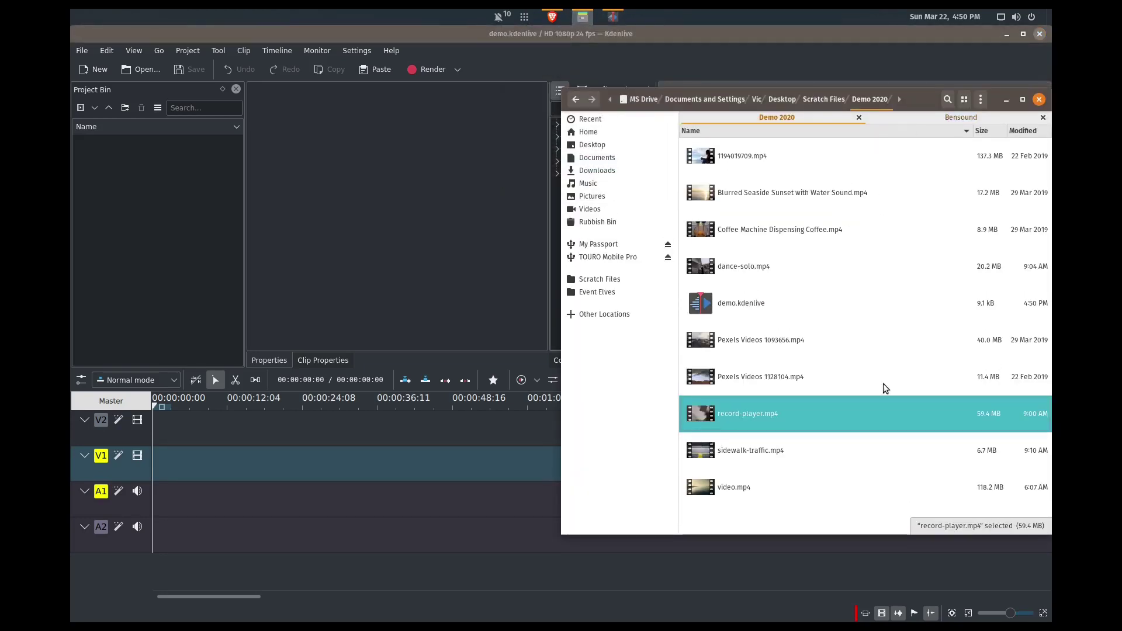
{"action": "left_click_drag", "start_coordinate": [781, 416], "coordinate": [189, 191]}
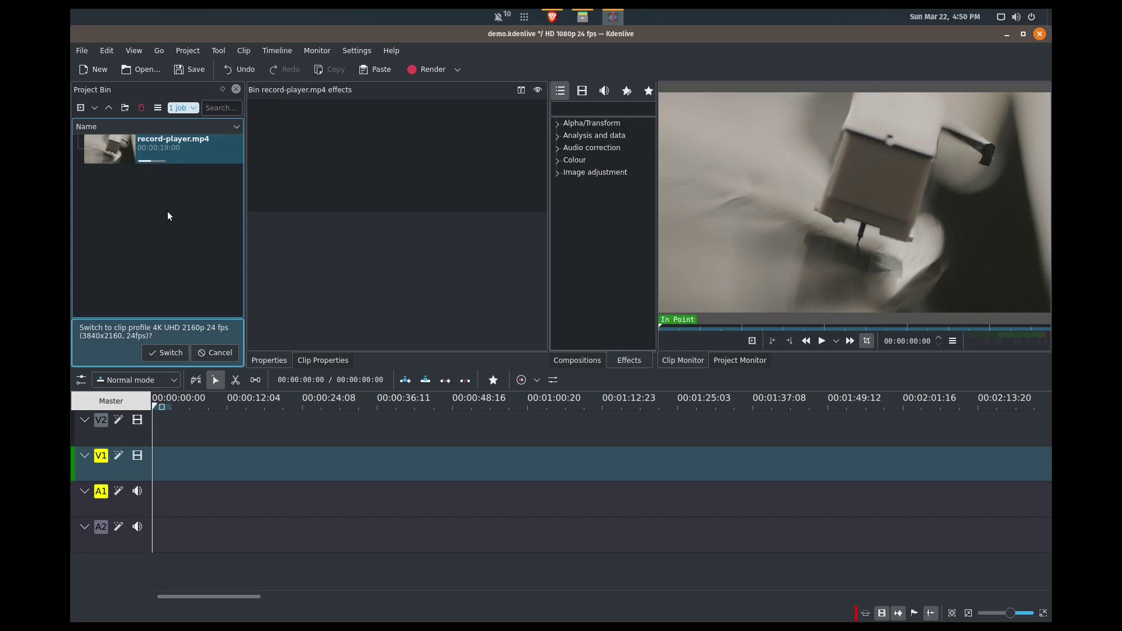
{"action": "left_click", "coordinate": [208, 352]}
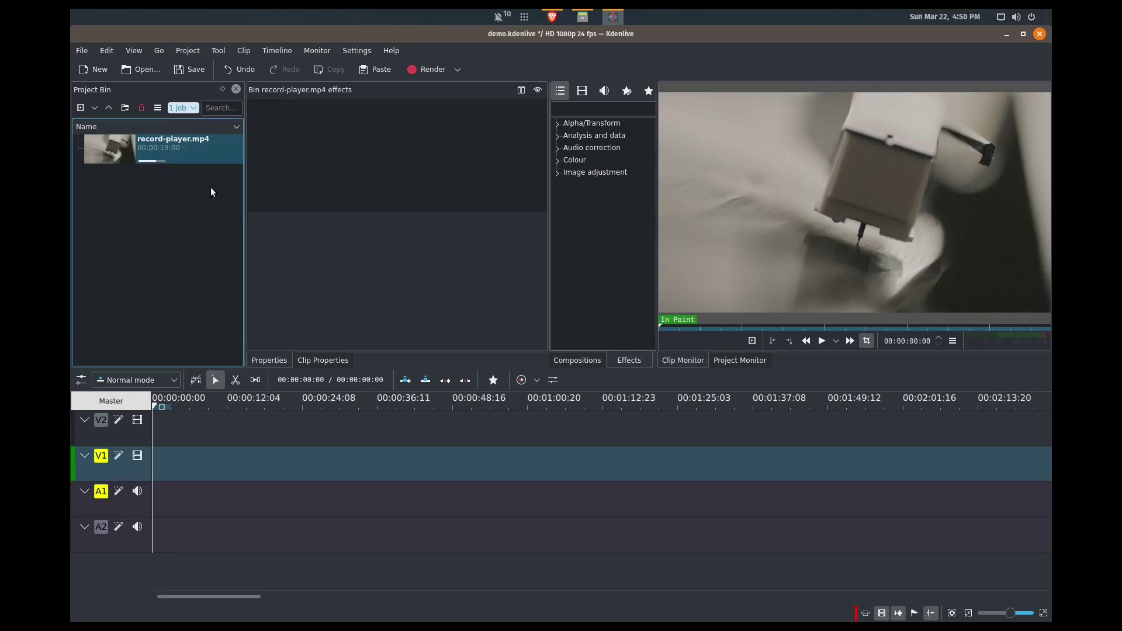
Add video.mp4, Pexels Videos 1093656.mp4, Coffee Machine Dispensing Coffee.mp4 and dance-solo.mp4 from the Demo 2020 folder to the project bin.
{"action": "key", "text": "alt+Tab"}
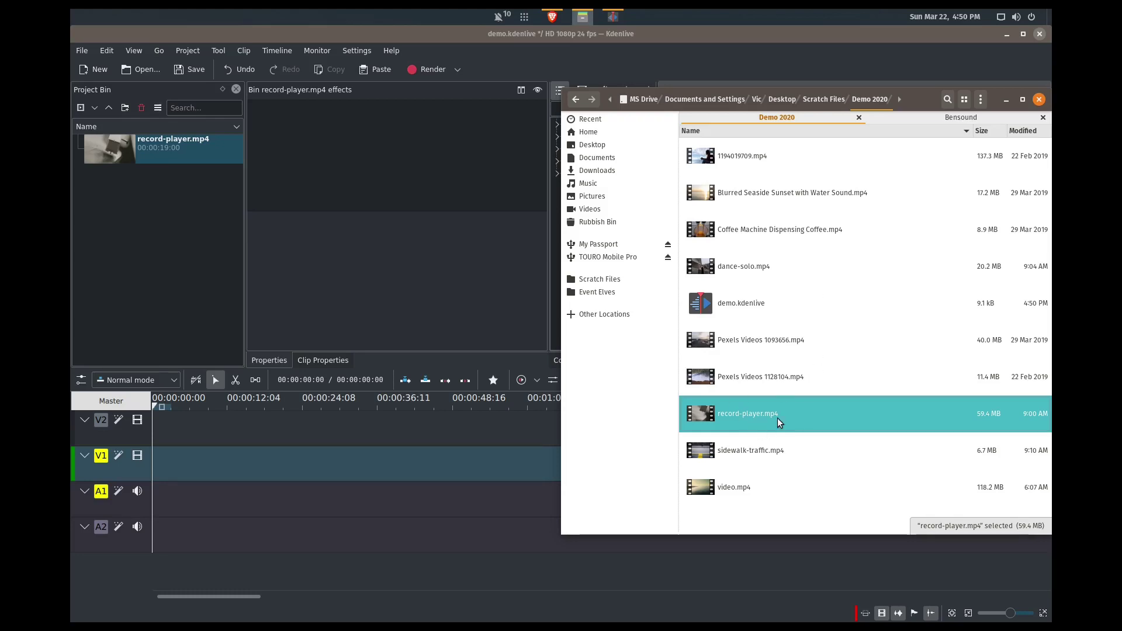
{"action": "left_click_drag", "start_coordinate": [761, 482], "coordinate": [165, 217]}
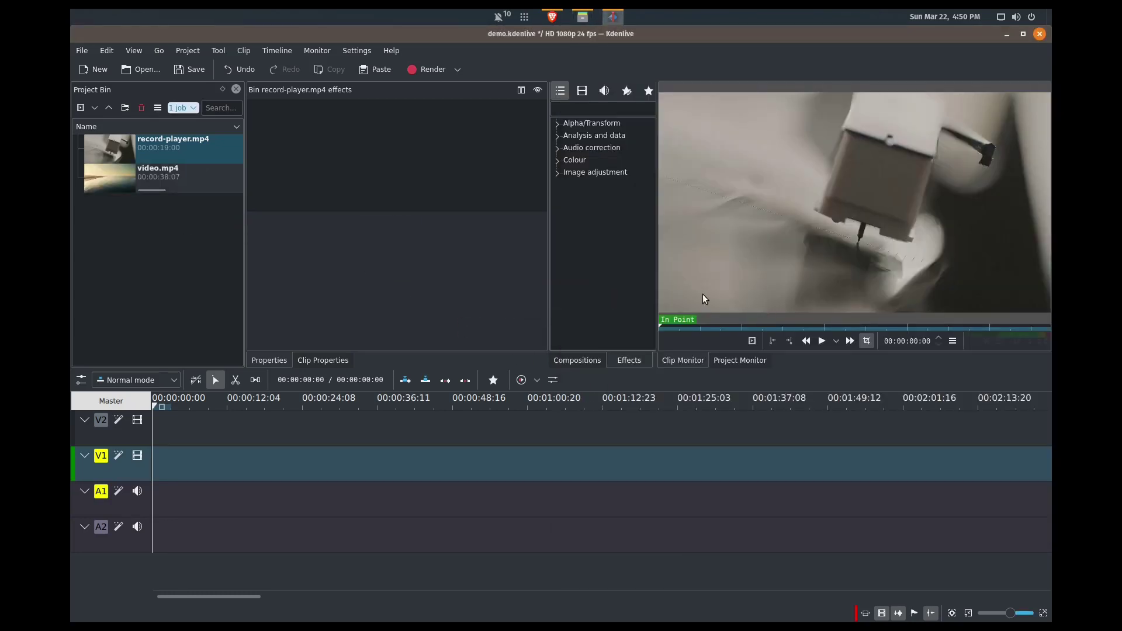
{"action": "key", "text": "alt+Tab"}
{"action": "left_click_drag", "start_coordinate": [763, 338], "coordinate": [209, 251]}
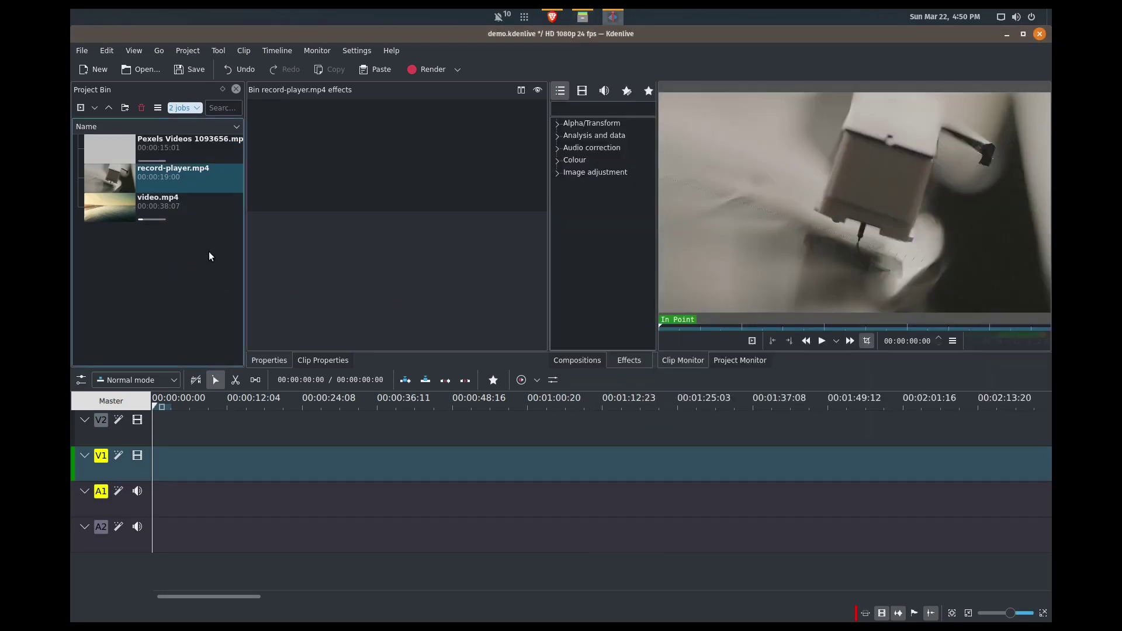
{"action": "key", "text": "alt+Tab"}
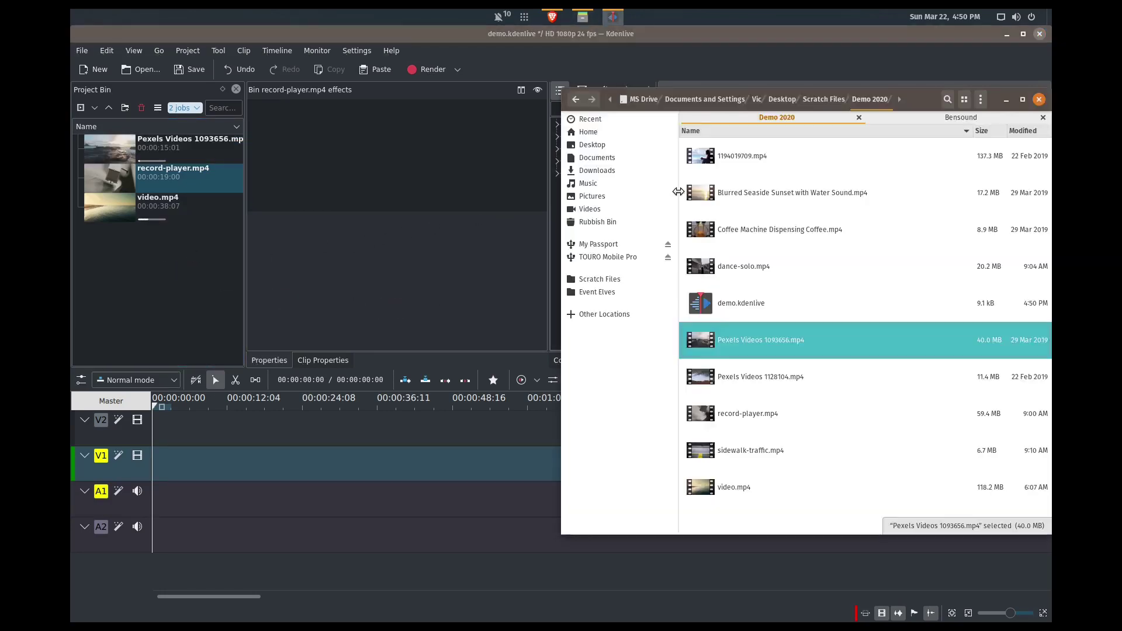
{"action": "left_click_drag", "start_coordinate": [783, 234], "coordinate": [218, 274]}
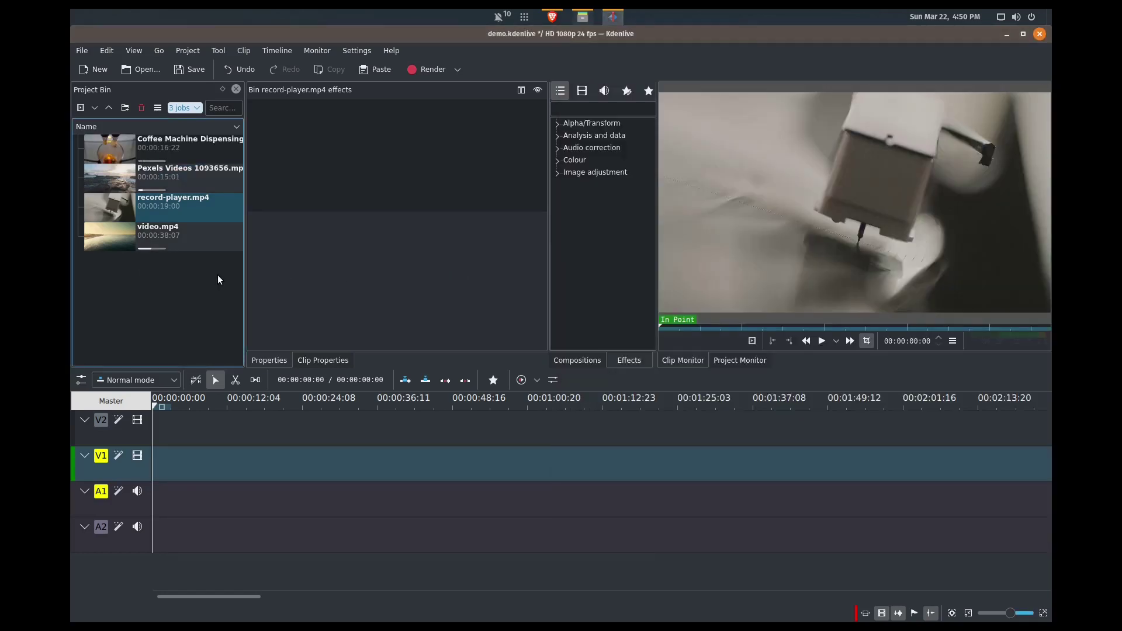
{"action": "key", "text": "alt+Tab"}
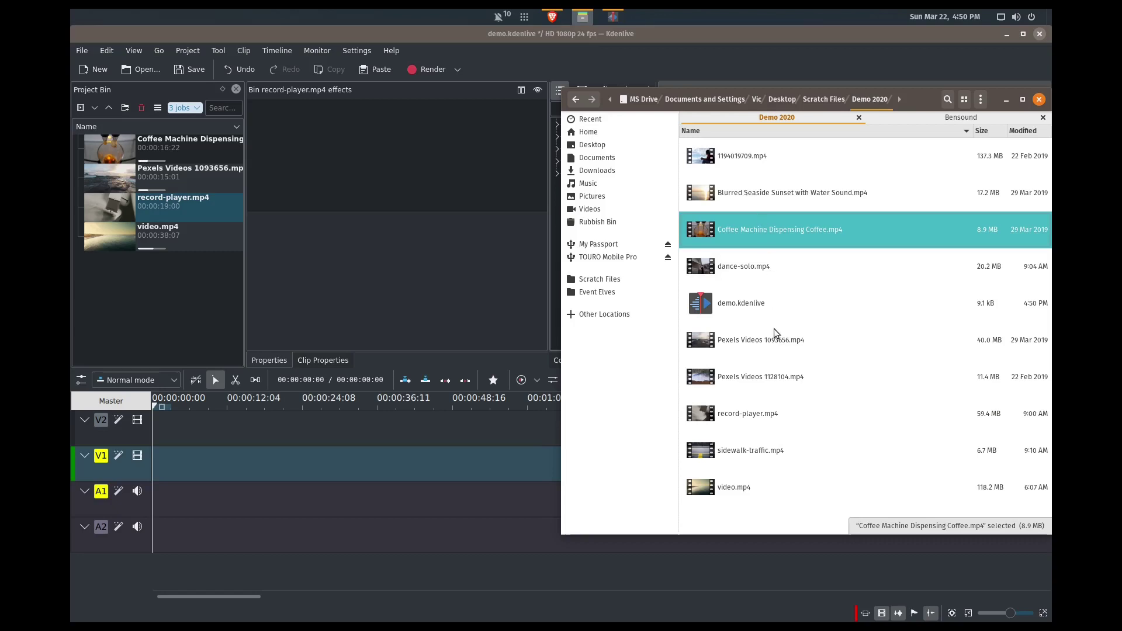
{"action": "left_click_drag", "start_coordinate": [763, 270], "coordinate": [170, 294]}
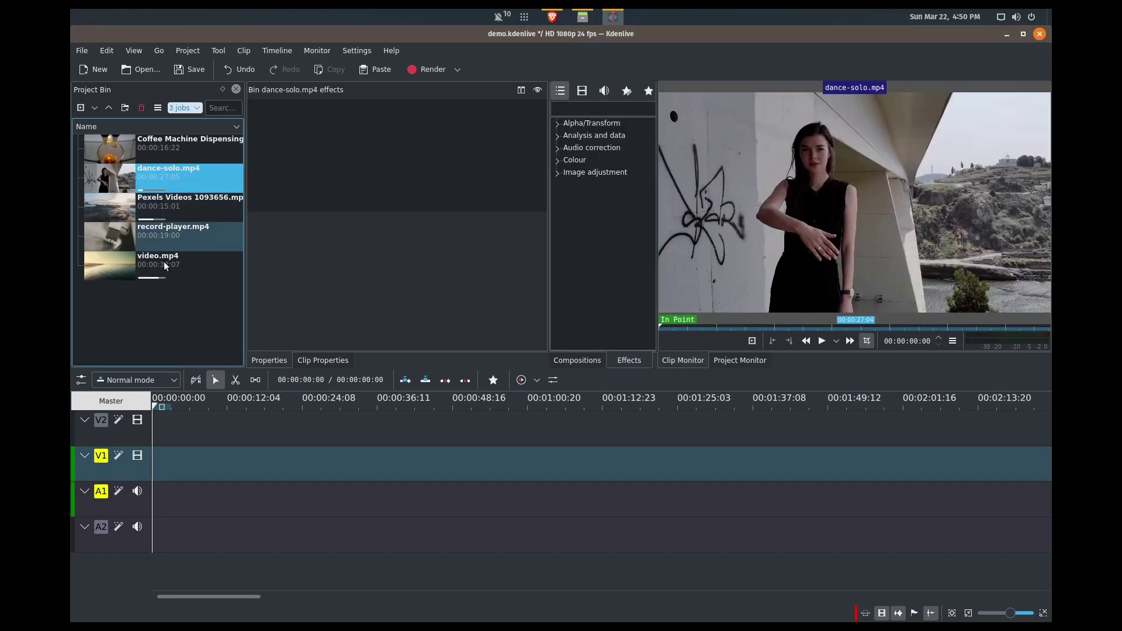
Place record-player.mp4 at the start of video track V1 and play part of it.
{"action": "left_click_drag", "start_coordinate": [179, 237], "coordinate": [189, 465]}
{"action": "left_click_drag", "start_coordinate": [279, 466], "coordinate": [245, 465]}
{"action": "key", "text": "space"}
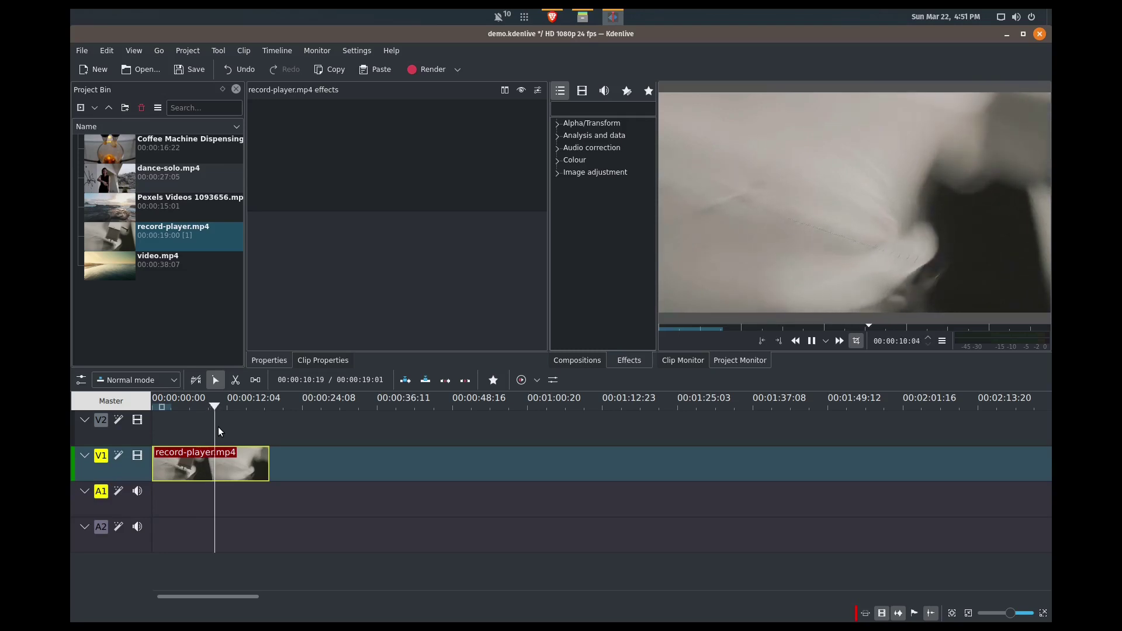
{"action": "key", "text": "space"}
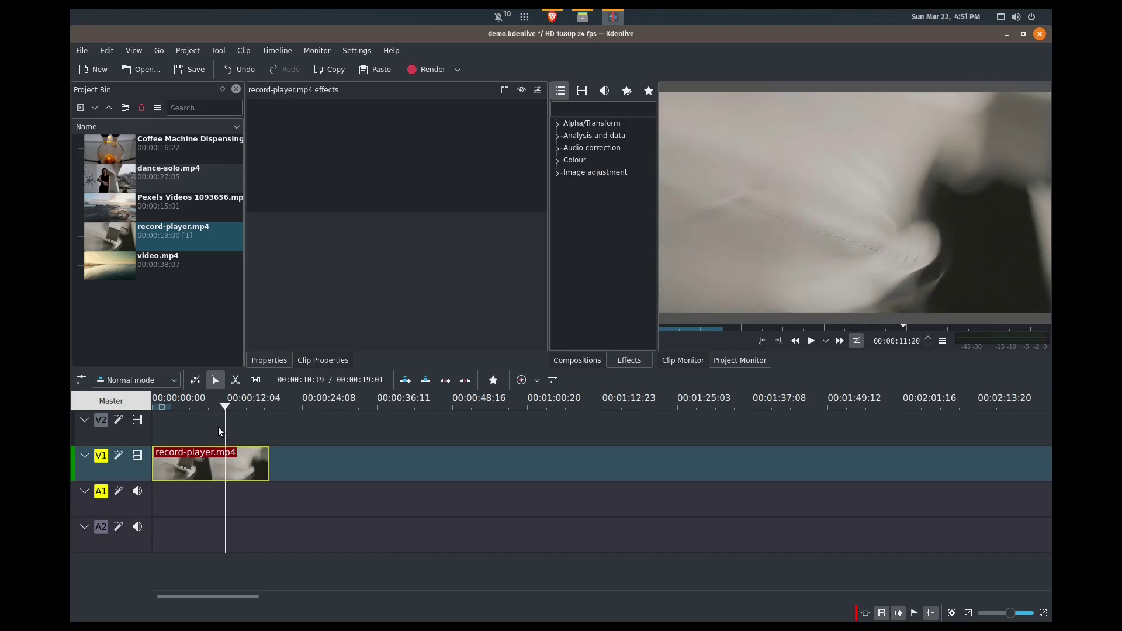
Set the record-player clip on track V1 to play in reverse through its clip speed settings.
{"action": "right_click", "coordinate": [211, 460]}
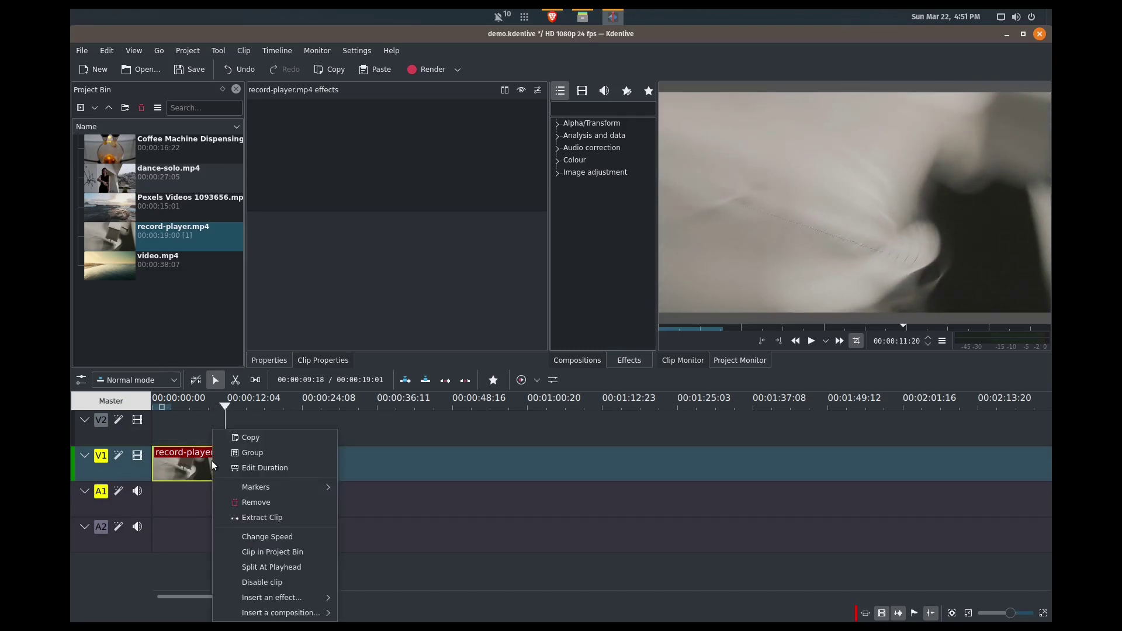
{"action": "left_click", "coordinate": [257, 537]}
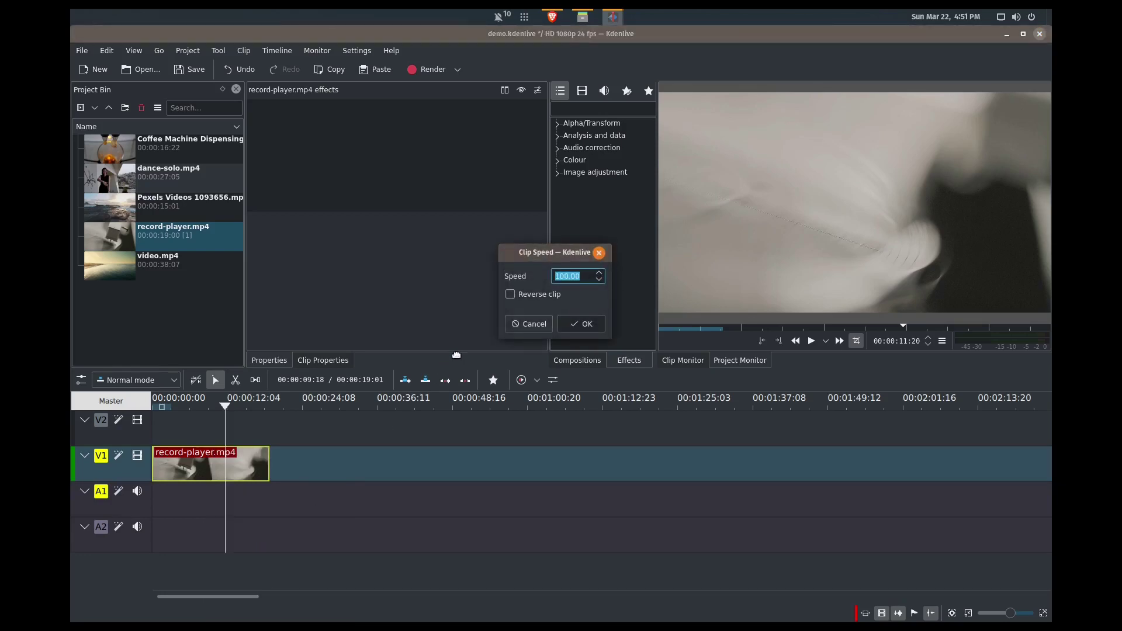
{"action": "left_click", "coordinate": [511, 295]}
{"action": "left_click", "coordinate": [572, 324]}
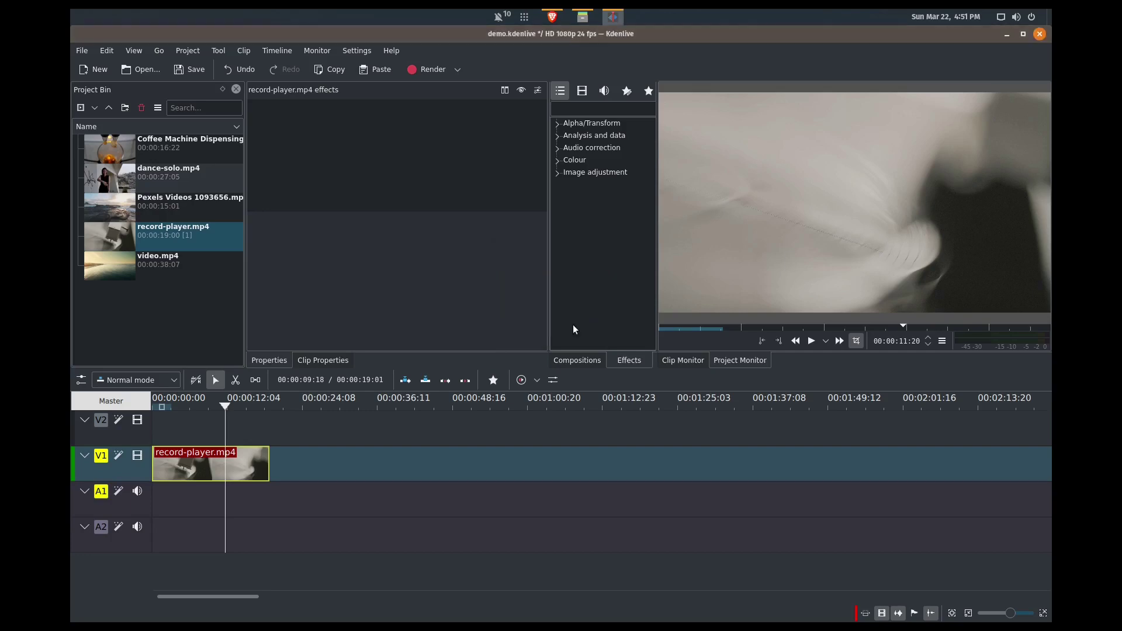
Play the reversed record-player clip from the start of the timeline.
{"action": "left_click", "coordinate": [181, 405]}
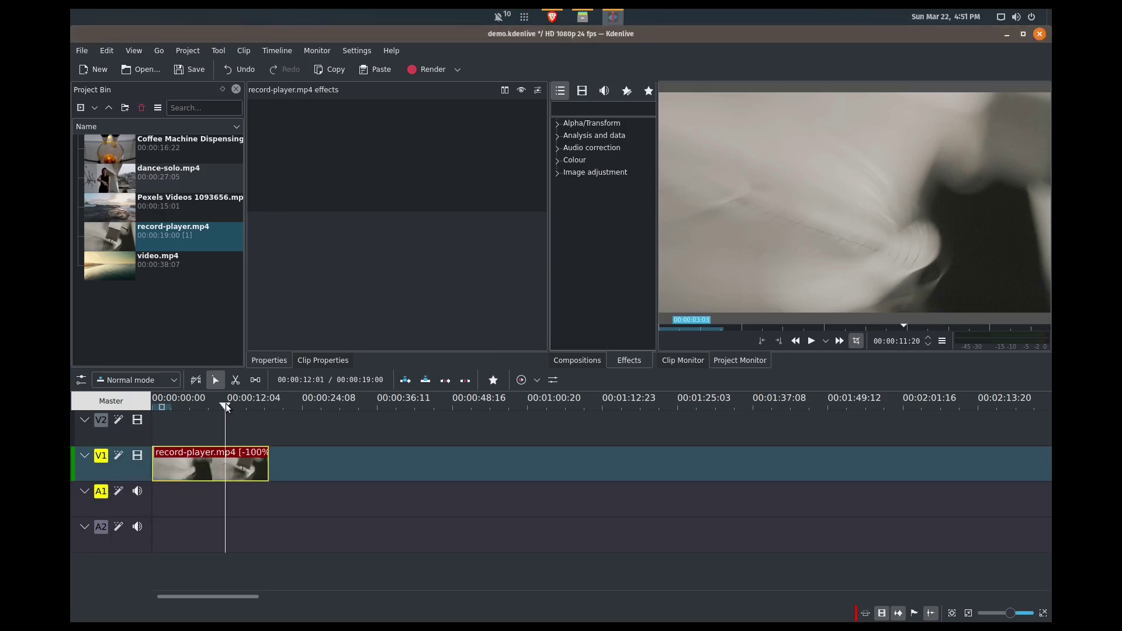
{"action": "left_click_drag", "start_coordinate": [167, 411], "coordinate": [146, 412]}
{"action": "key", "text": "space"}
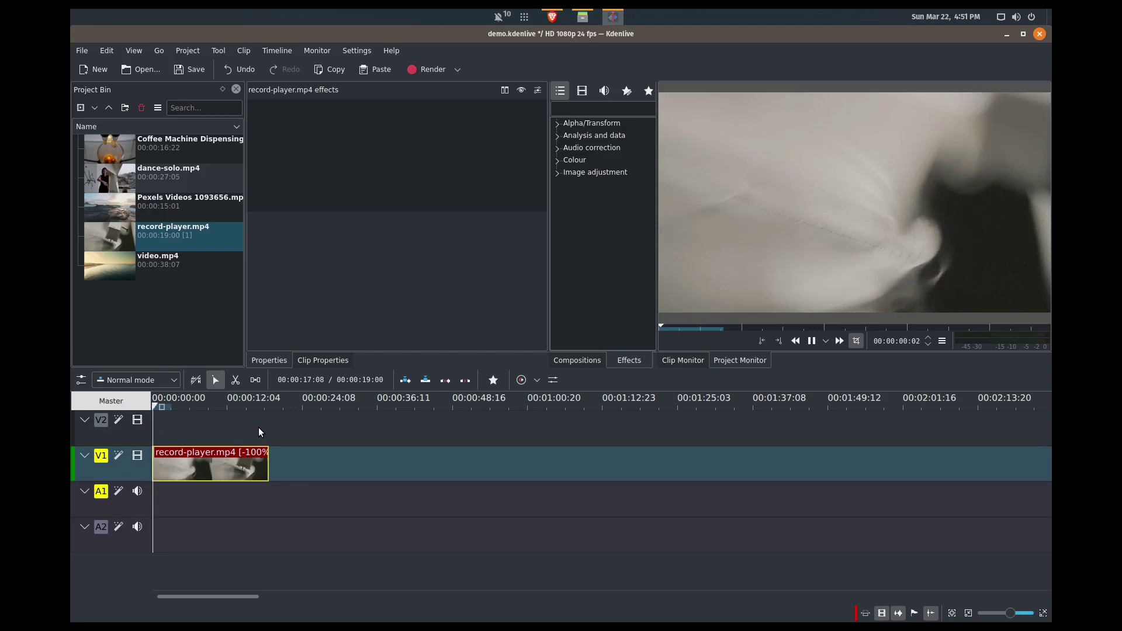
{"action": "key", "text": "space"}
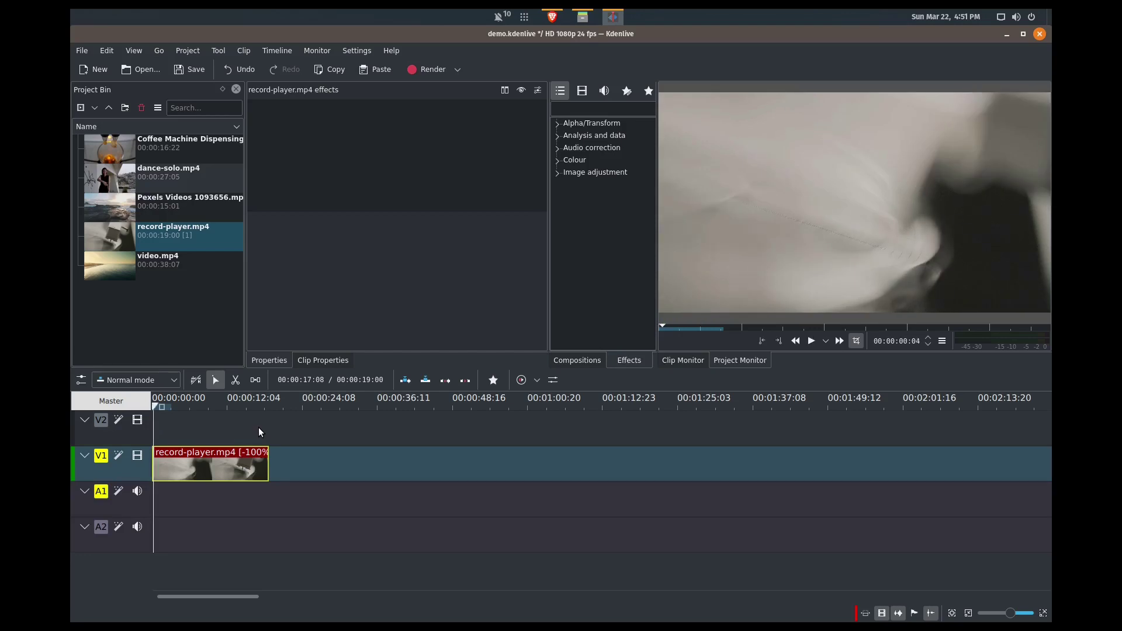
{"action": "key", "text": "space"}
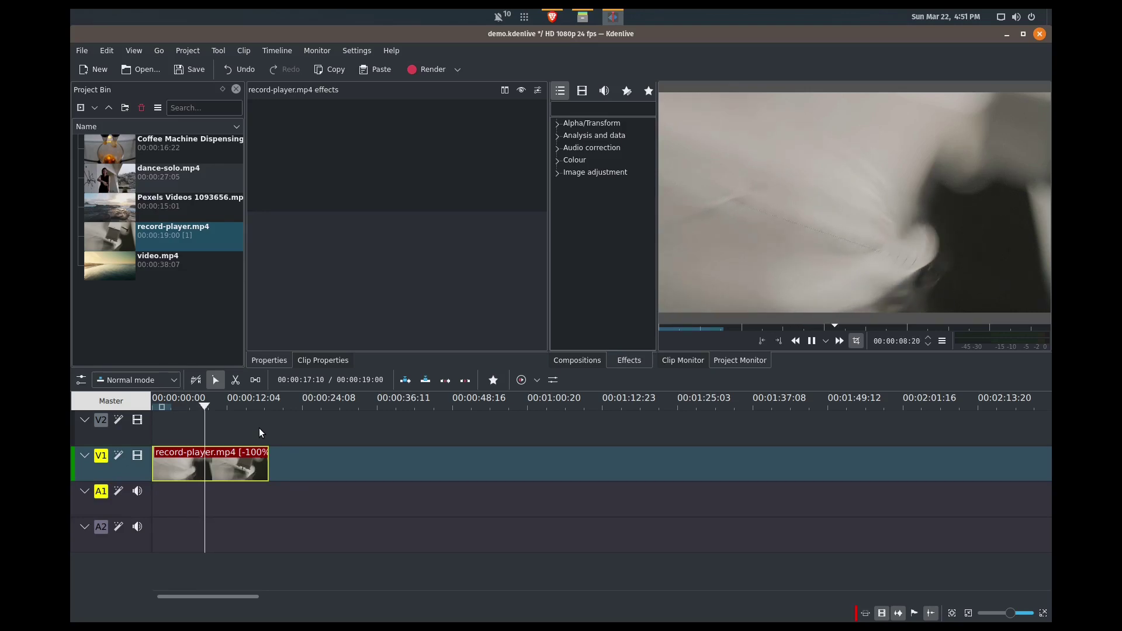
{"action": "left_click", "coordinate": [243, 430]}
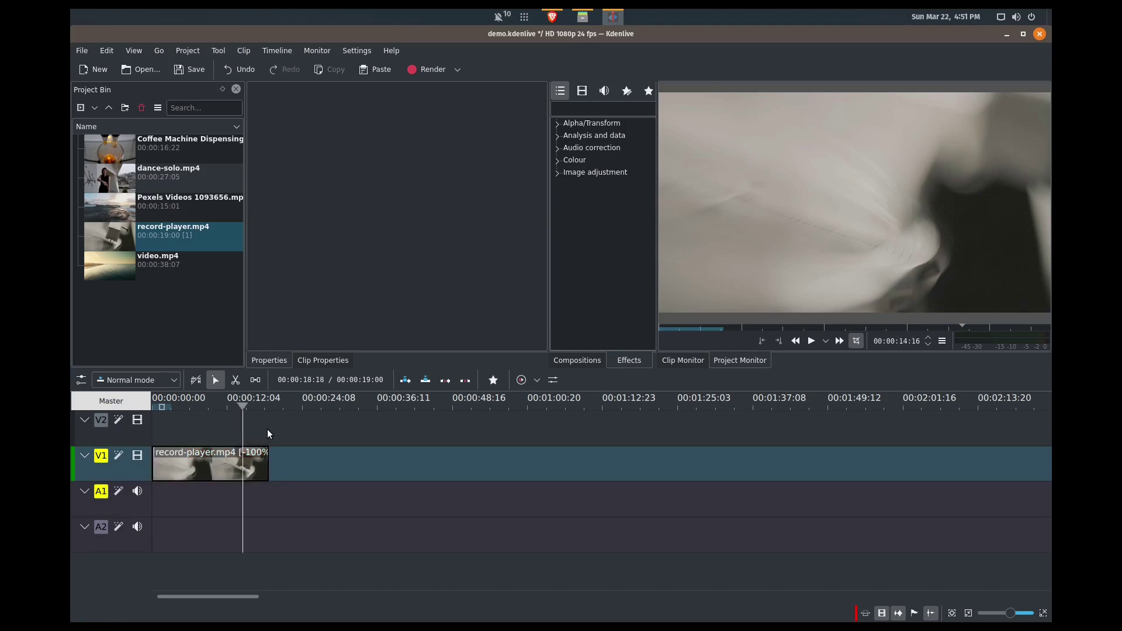
{"action": "left_click", "coordinate": [238, 469]}
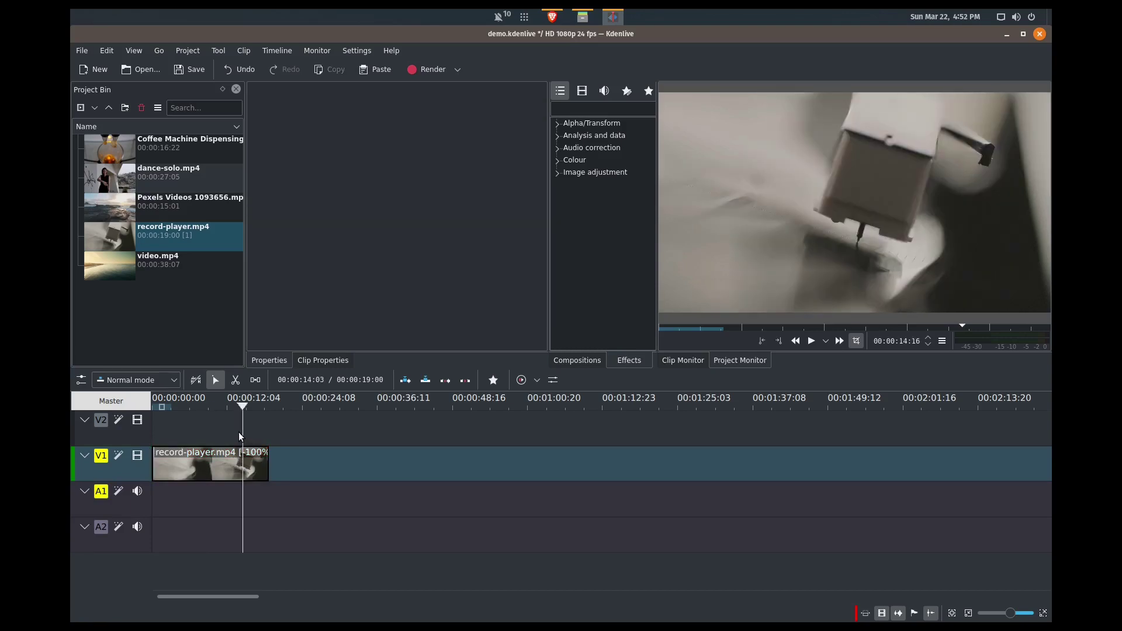
Cut the record-player clip on track V1 at 00:00:08:19, just before the stylus enters the frame.
{"action": "key", "text": "Left"}
{"action": "key", "text": "Left"}
{"action": "key", "text": "Left"}
{"action": "key", "text": "Left"}
{"action": "key", "text": "Left"}
{"action": "key", "text": "Left"}
{"action": "key", "text": "Left"}
{"action": "key", "text": "Left"}
{"action": "key", "text": "Left"}
{"action": "key", "text": "Left"}
{"action": "key", "text": "Left"}
{"action": "key", "text": "Left"}
{"action": "key", "text": "Left"}
{"action": "key", "text": "Left"}
{"action": "key", "text": "Left"}
{"action": "key", "text": "Left"}
{"action": "key", "text": "Left"}
{"action": "key", "text": "Left"}
{"action": "key", "text": "Left"}
{"action": "key", "text": "Left"}
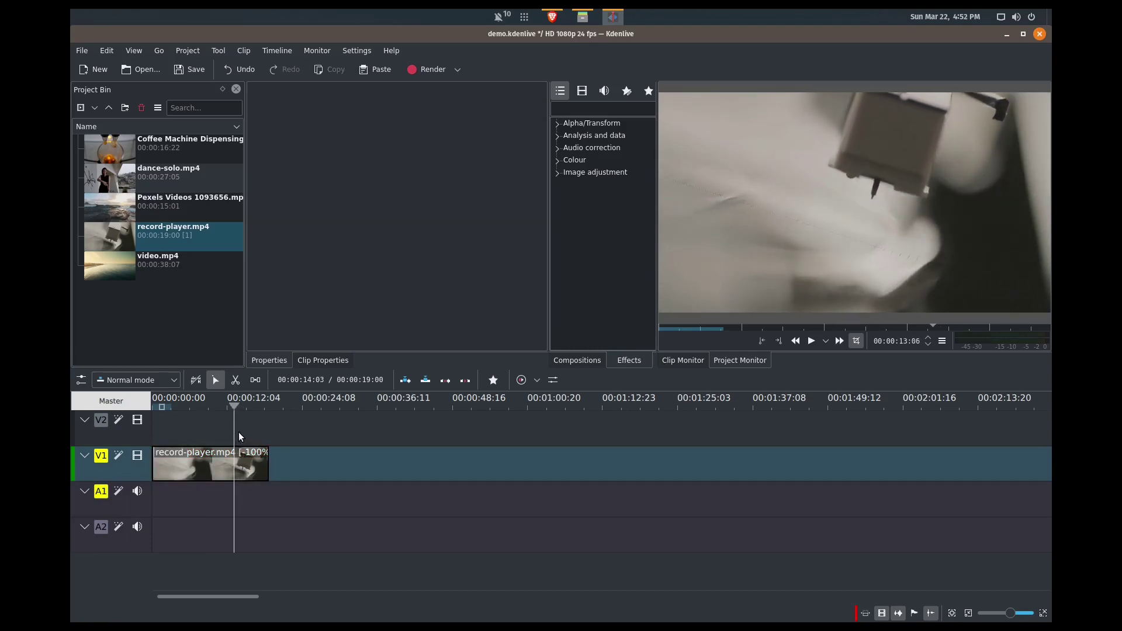
{"action": "key", "text": "Left"}
{"action": "key", "text": "Left"}
{"action": "key", "text": "Left"}
{"action": "key", "text": "Left"}
{"action": "key", "text": "Left"}
{"action": "key", "text": "Left"}
{"action": "key", "text": "Left"}
{"action": "key", "text": "Left"}
{"action": "key", "text": "Left"}
{"action": "key", "text": "Left"}
{"action": "key", "text": "Left"}
{"action": "key", "text": "Left"}
{"action": "key", "text": "Left"}
{"action": "key", "text": "Left"}
{"action": "key", "text": "Left"}
{"action": "key", "text": "Left"}
{"action": "key", "text": "Left"}
{"action": "key", "text": "Left"}
{"action": "key", "text": "Left"}
{"action": "key", "text": "Left"}
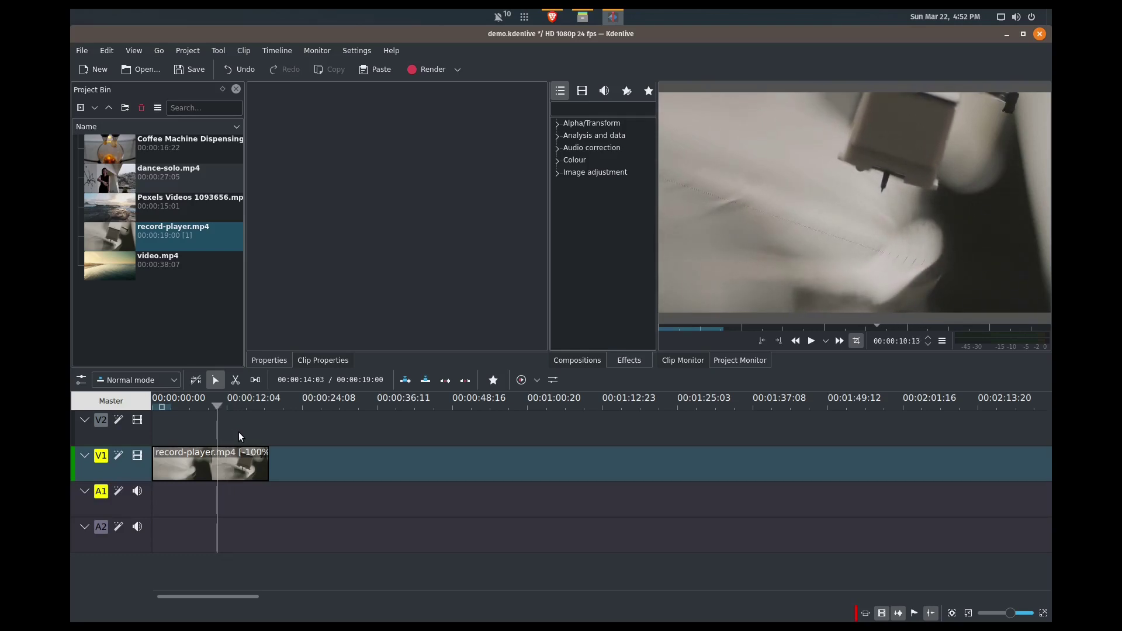
{"action": "key", "text": "Left"}
{"action": "key", "text": "Left"}
{"action": "key", "text": "Left"}
{"action": "key", "text": "Left"}
{"action": "key", "text": "Left"}
{"action": "key", "text": "Left"}
{"action": "key", "text": "Left"}
{"action": "key", "text": "Left"}
{"action": "key", "text": "Left"}
{"action": "key", "text": "Left"}
{"action": "key", "text": "Left"}
{"action": "key", "text": "Left"}
{"action": "key", "text": "Left"}
{"action": "key", "text": "Left"}
{"action": "key", "text": "Left"}
{"action": "key", "text": "Left"}
{"action": "key", "text": "Left"}
{"action": "key", "text": "Left"}
{"action": "key", "text": "Left"}
{"action": "key", "text": "Left"}
{"action": "key", "text": "Left"}
{"action": "key", "text": "Left"}
{"action": "key", "text": "Left"}
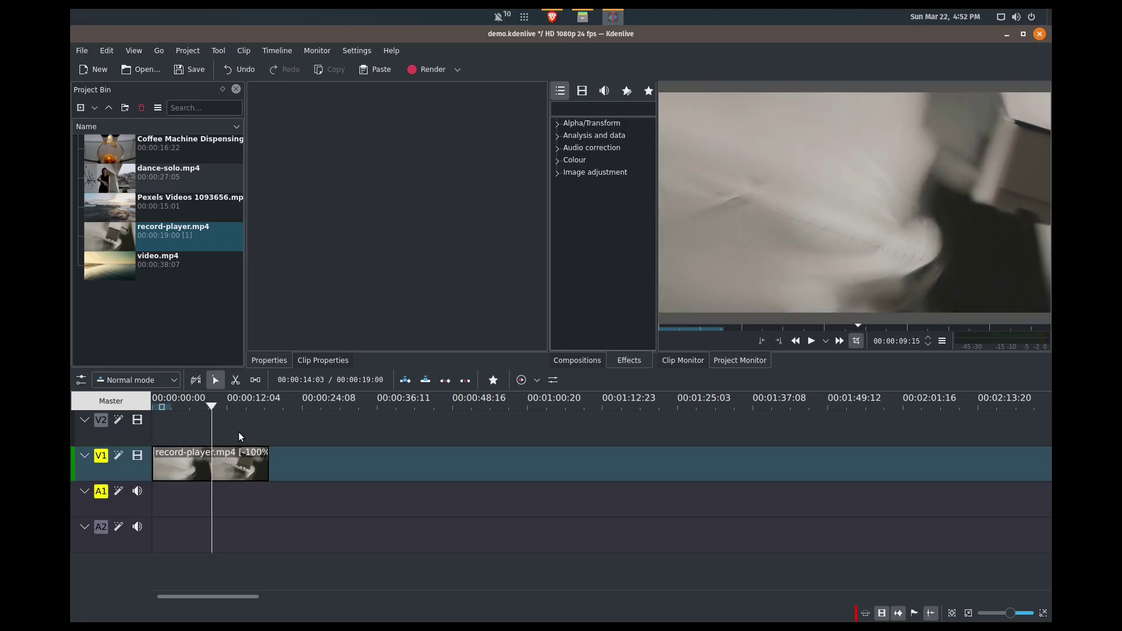
{"action": "key", "text": "Left"}
{"action": "key", "text": "Left"}
{"action": "key", "text": "Left"}
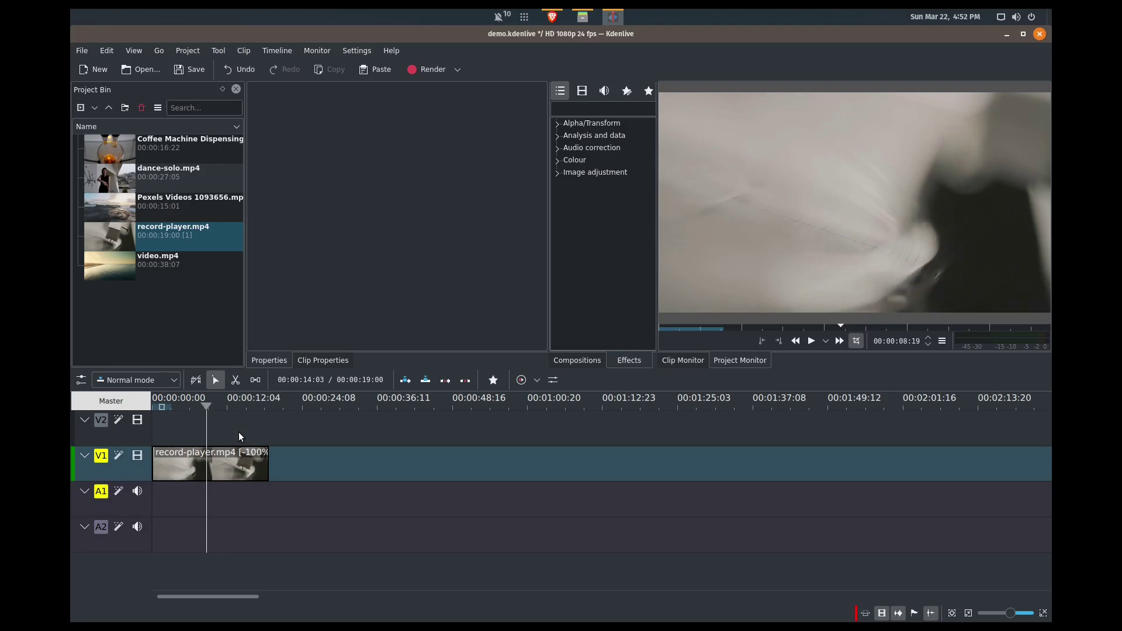
{"action": "key", "text": "x"}
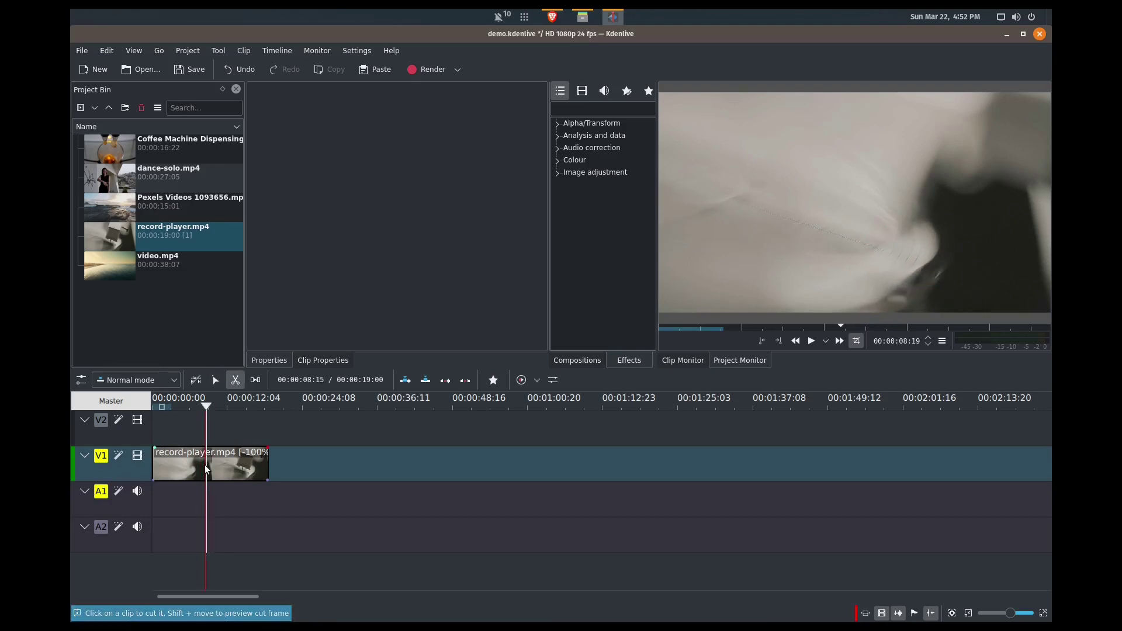
{"action": "left_click", "coordinate": [206, 469]}
{"action": "key", "text": "s"}
Delete the part of the record-player clip before the cut and move the remaining part to the start of track V1.
{"action": "left_click", "coordinate": [187, 471]}
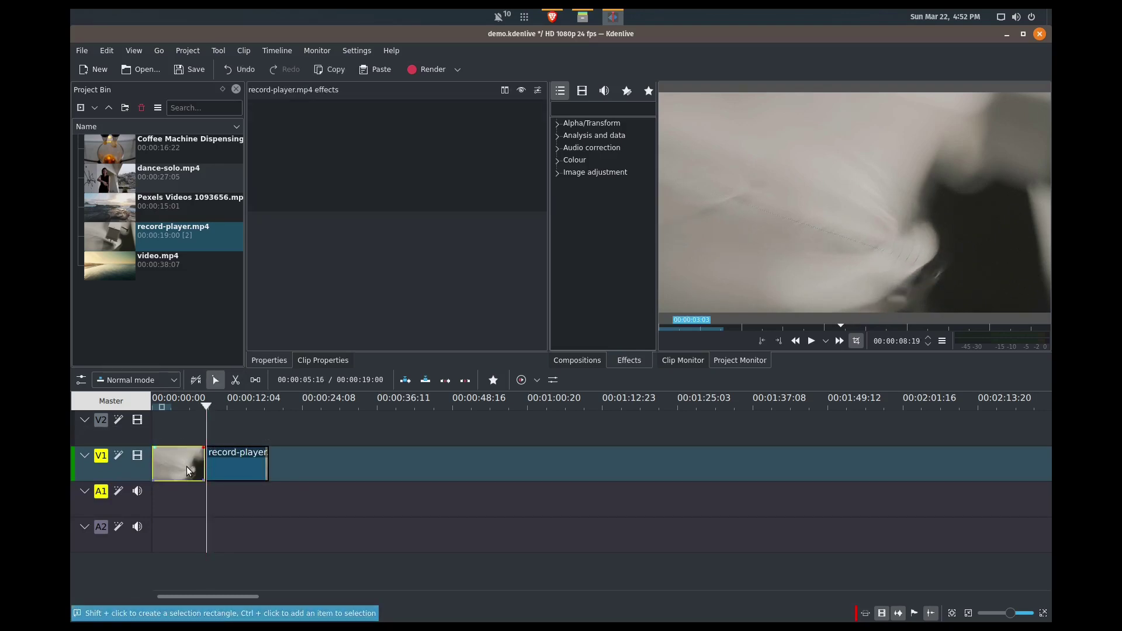
{"action": "key", "text": "Delete"}
{"action": "left_click_drag", "start_coordinate": [222, 464], "coordinate": [167, 464]}
Import bensound-acousticbreeze.mp3 from the file manager's Bensound folder and place it on audio track A1 from about 00:00:05:15, where the stylus meets the record.
{"action": "left_click_drag", "start_coordinate": [204, 406], "coordinate": [150, 412]}
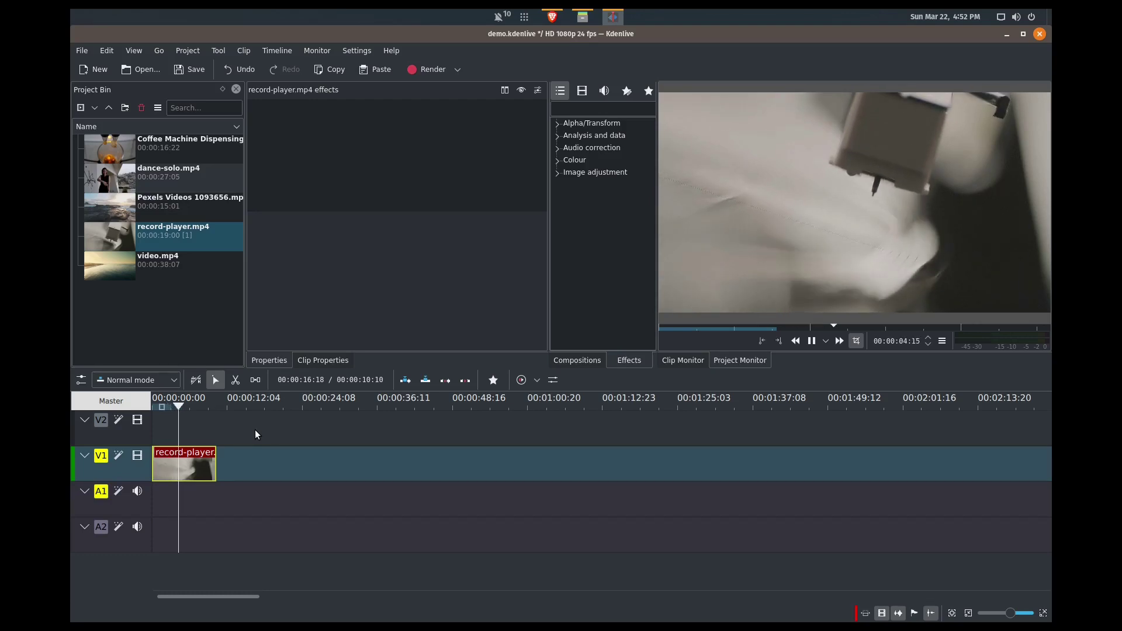
{"action": "key", "text": "space"}
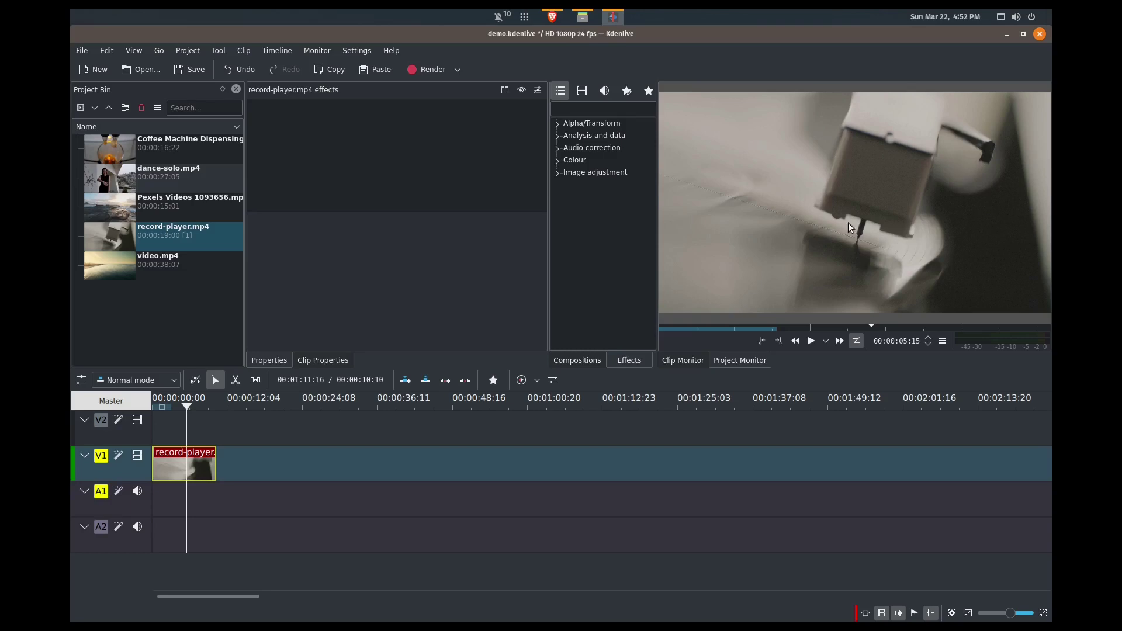
{"action": "left_click", "coordinate": [583, 16]}
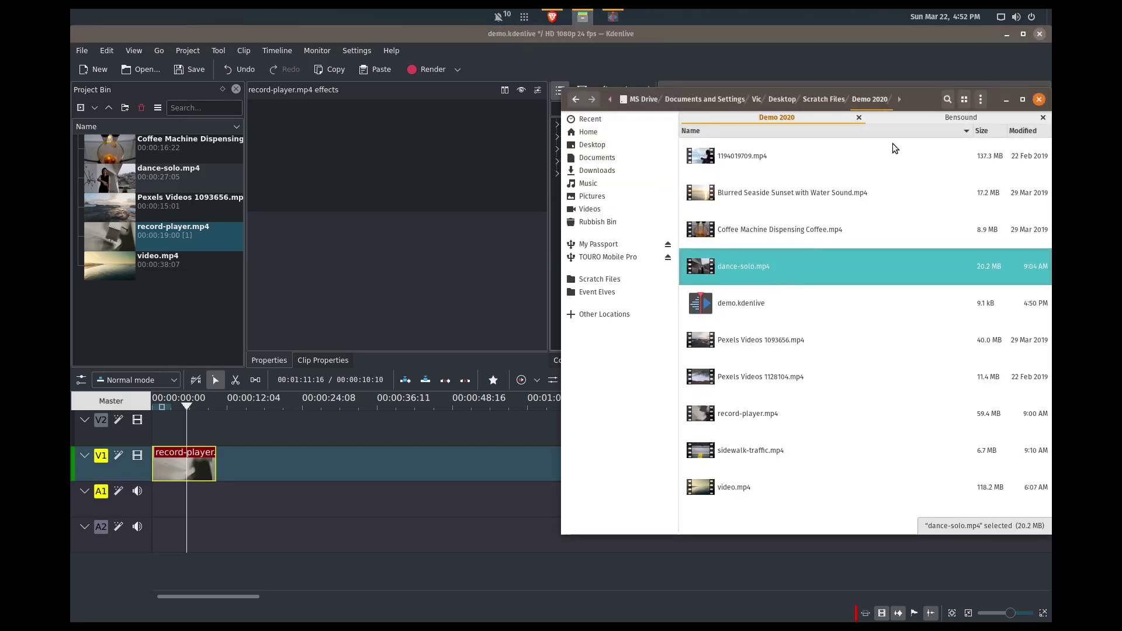
{"action": "left_click", "coordinate": [930, 119]}
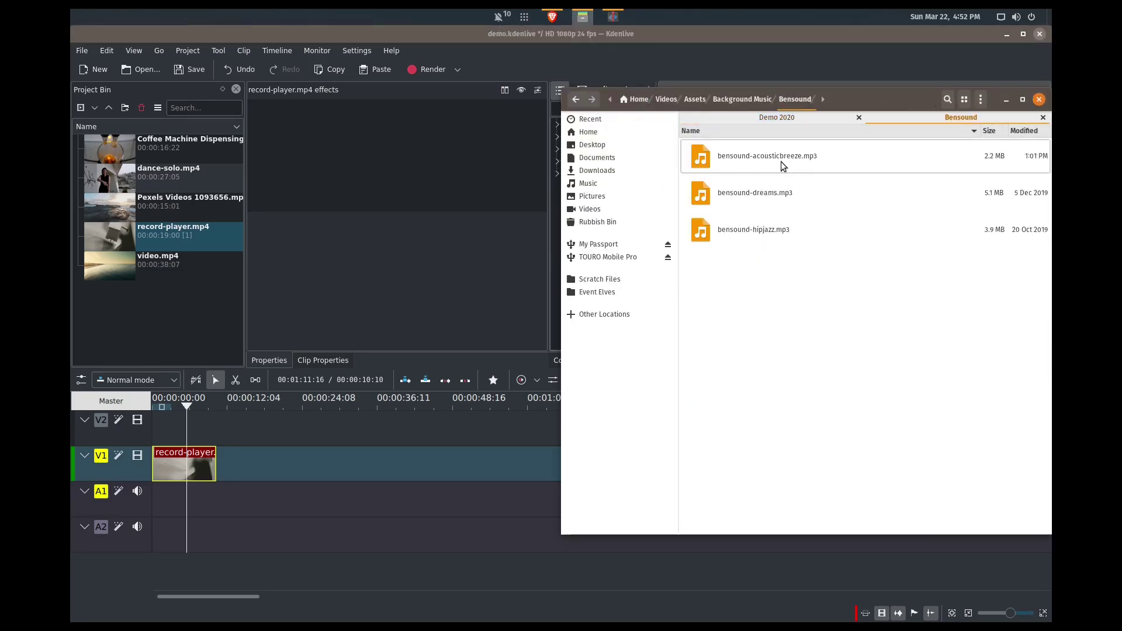
{"action": "left_click_drag", "start_coordinate": [781, 162], "coordinate": [167, 323]}
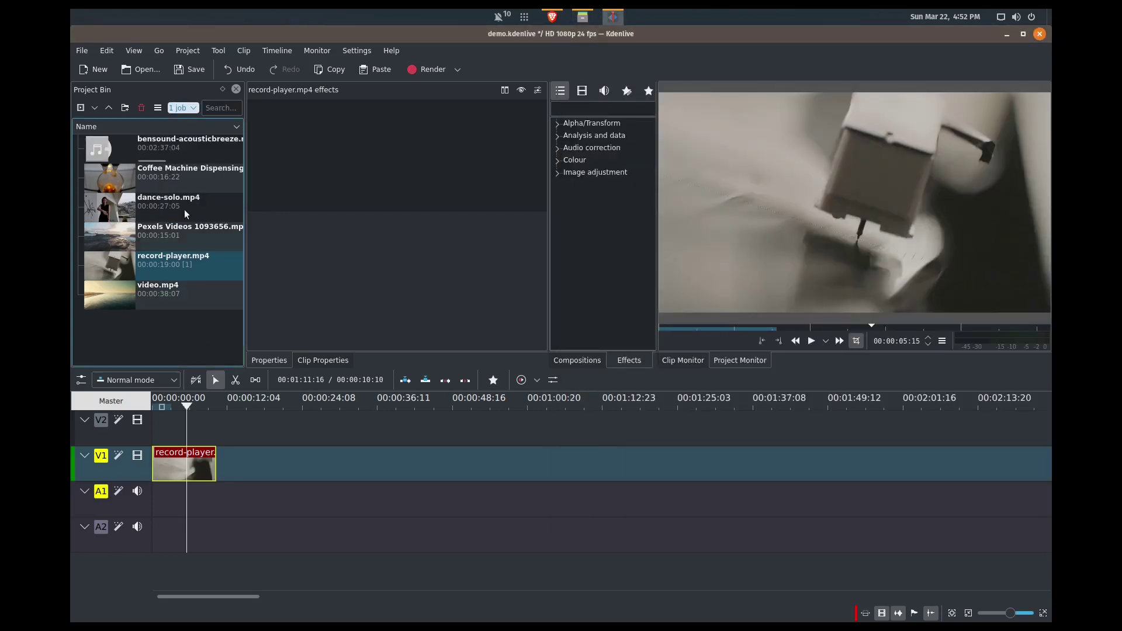
{"action": "left_click_drag", "start_coordinate": [197, 156], "coordinate": [216, 491]}
{"action": "left_click_drag", "start_coordinate": [319, 494], "coordinate": [293, 494]}
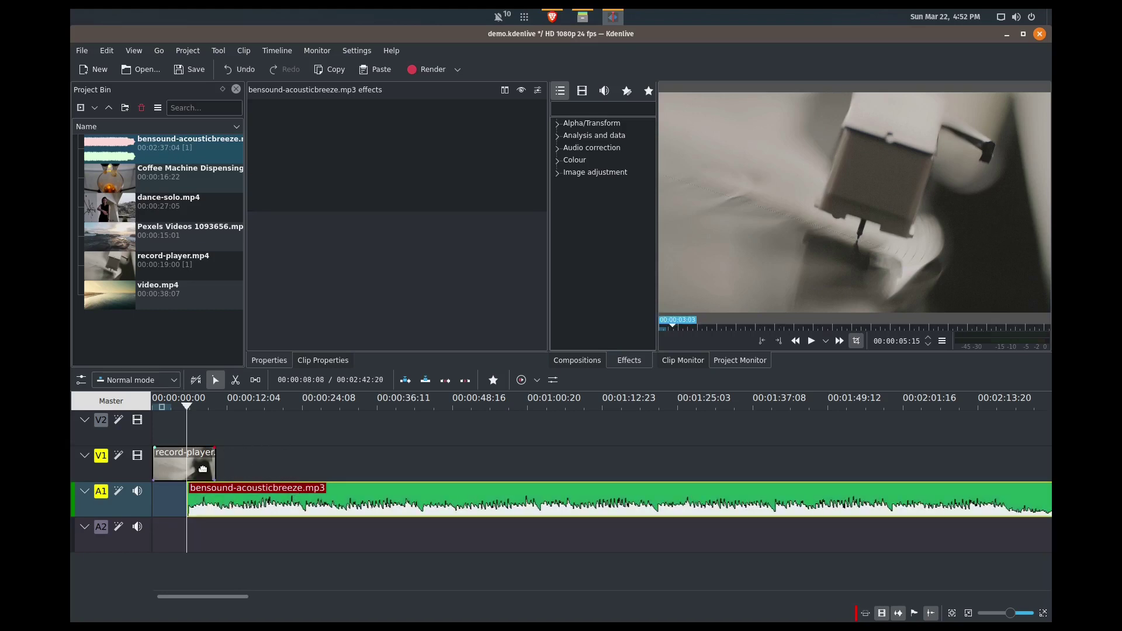
{"action": "scroll", "coordinate": [203, 468], "scroll_direction": "up", "scroll_amount": 1}
{"action": "left_click_drag", "start_coordinate": [217, 495], "coordinate": [222, 502]}
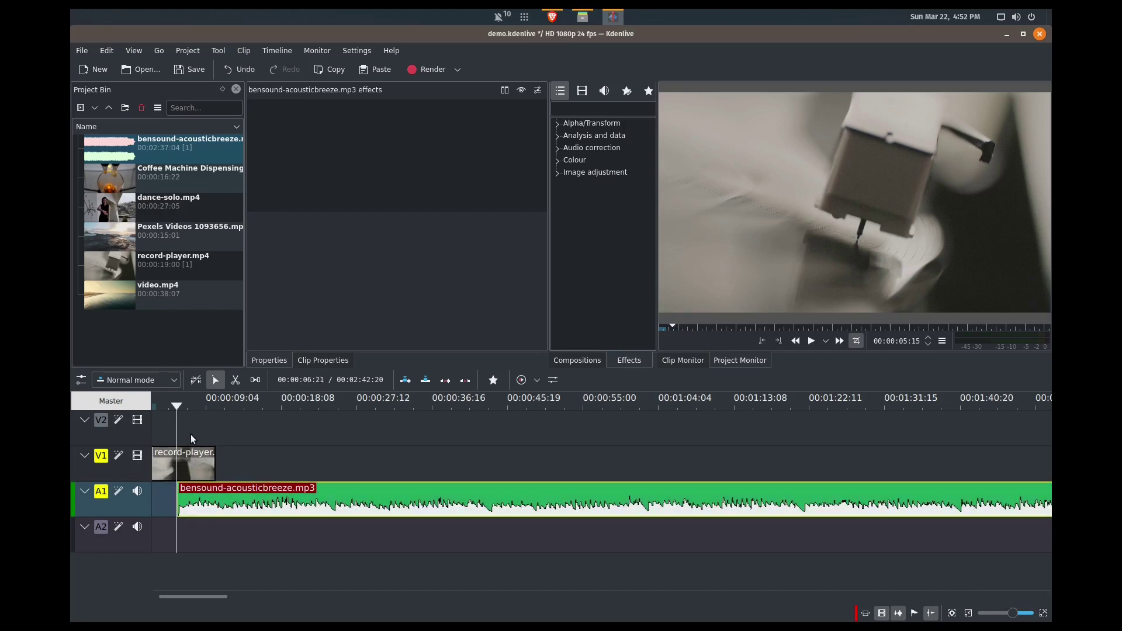
Play the record-player clip together with the music and mute audio track A1.
{"action": "left_click", "coordinate": [171, 425]}
{"action": "left_click_drag", "start_coordinate": [177, 406], "coordinate": [188, 412]}
{"action": "key", "text": "space"}
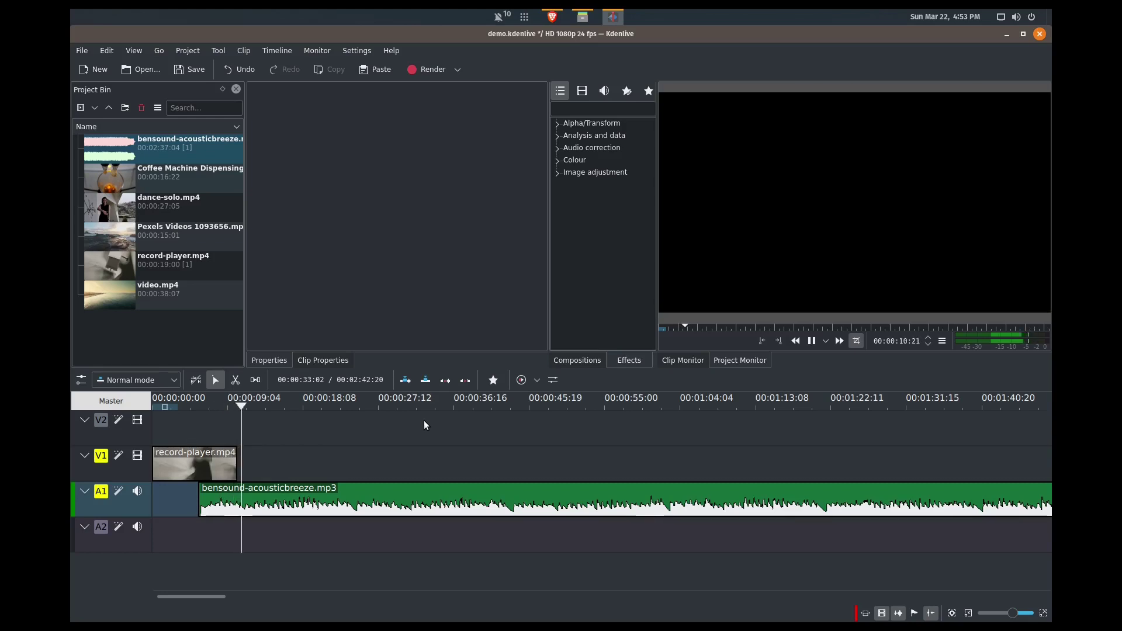
{"action": "key", "text": "space"}
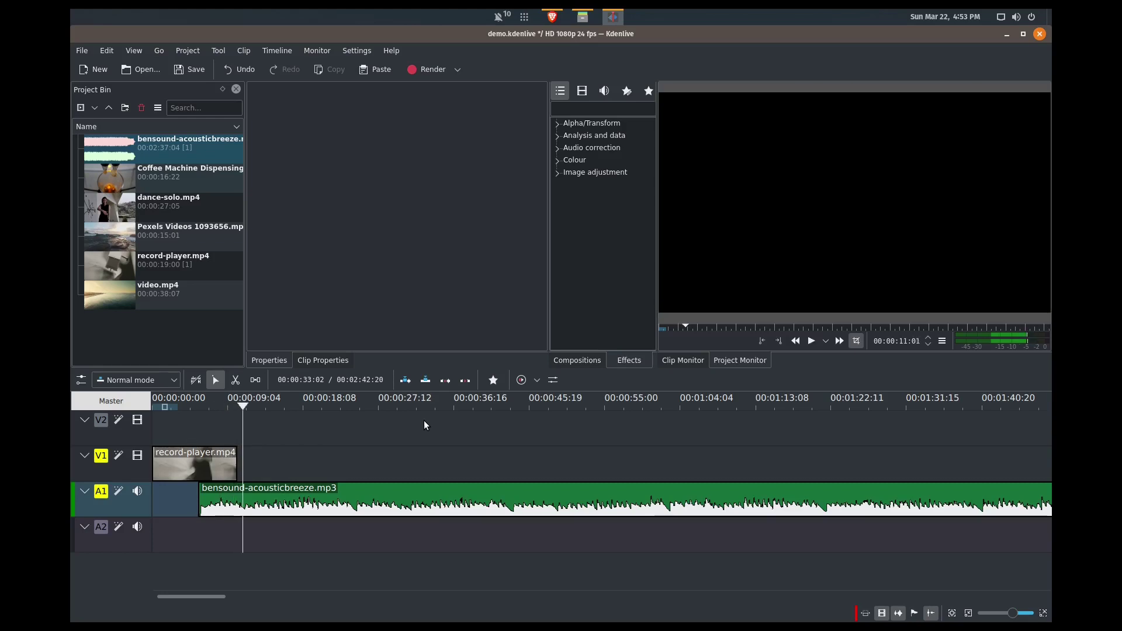
{"action": "left_click", "coordinate": [138, 491]}
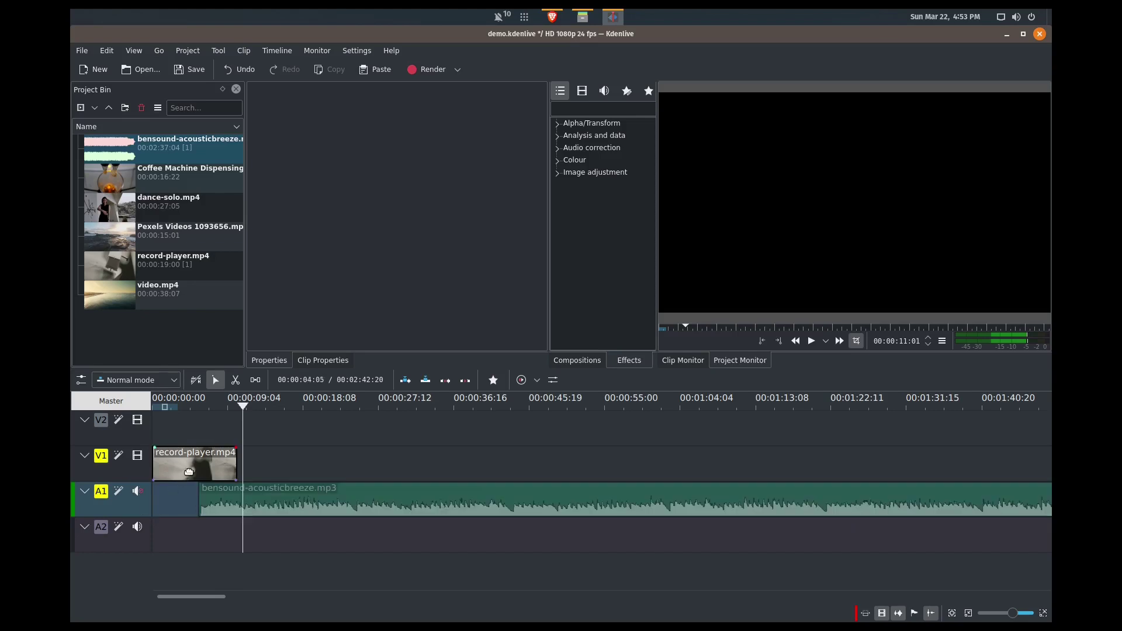
Shift the bensound-acousticbreeze.mp3 clip on track A1 about 7 frames earlier against the record-player clip.
{"action": "left_click", "coordinate": [214, 433]}
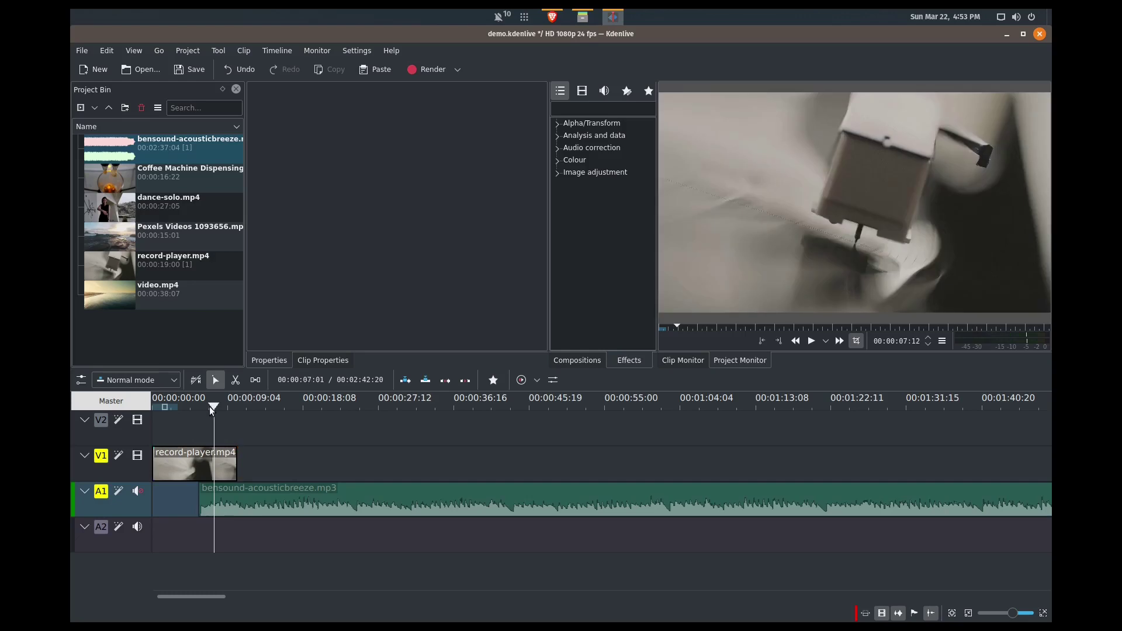
{"action": "left_click_drag", "start_coordinate": [212, 405], "coordinate": [202, 406]}
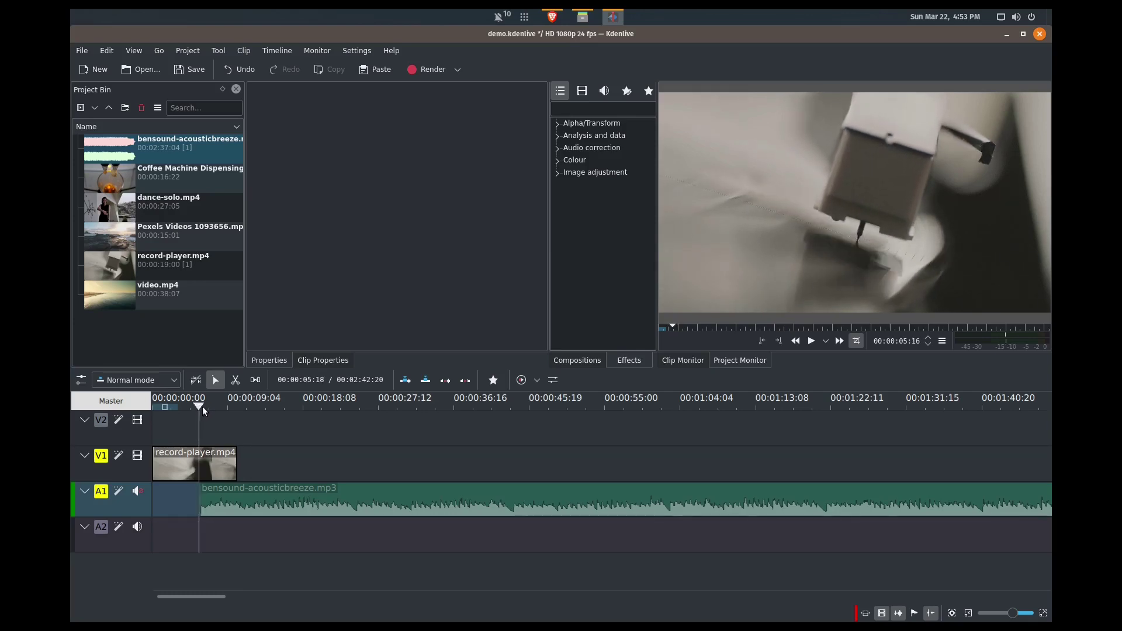
{"action": "scroll", "coordinate": [202, 504], "scroll_direction": "up", "scroll_amount": 1}
{"action": "scroll", "coordinate": [203, 504], "scroll_direction": "up", "scroll_amount": 1}
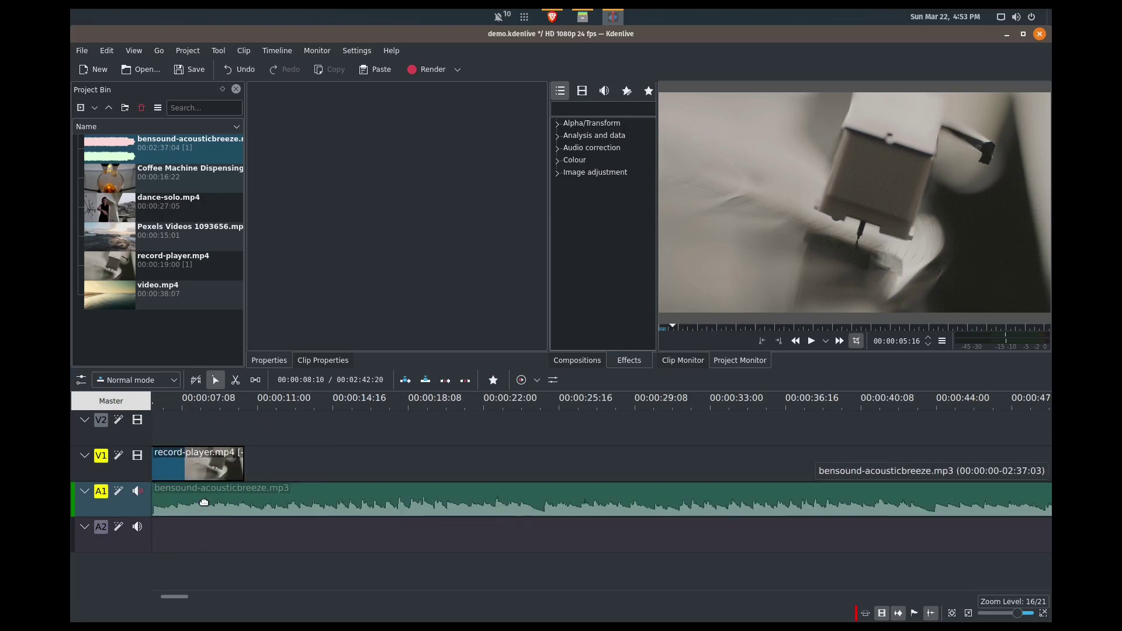
{"action": "left_click_drag", "start_coordinate": [167, 596], "coordinate": [163, 595]}
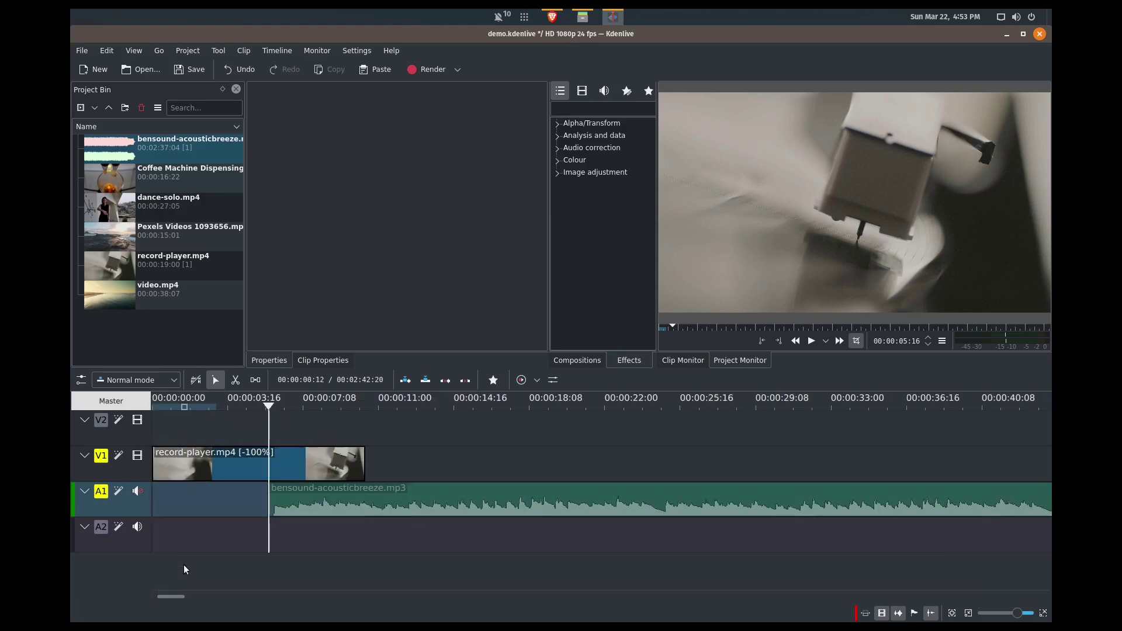
{"action": "left_click", "coordinate": [360, 501]}
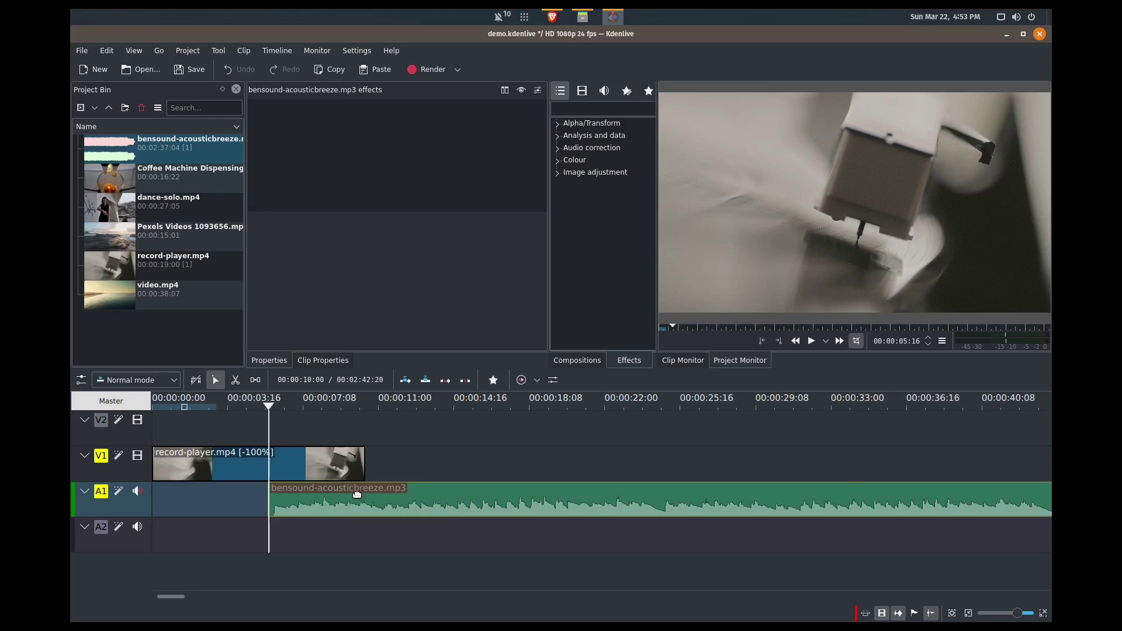
{"action": "left_click_drag", "start_coordinate": [355, 495], "coordinate": [358, 495]}
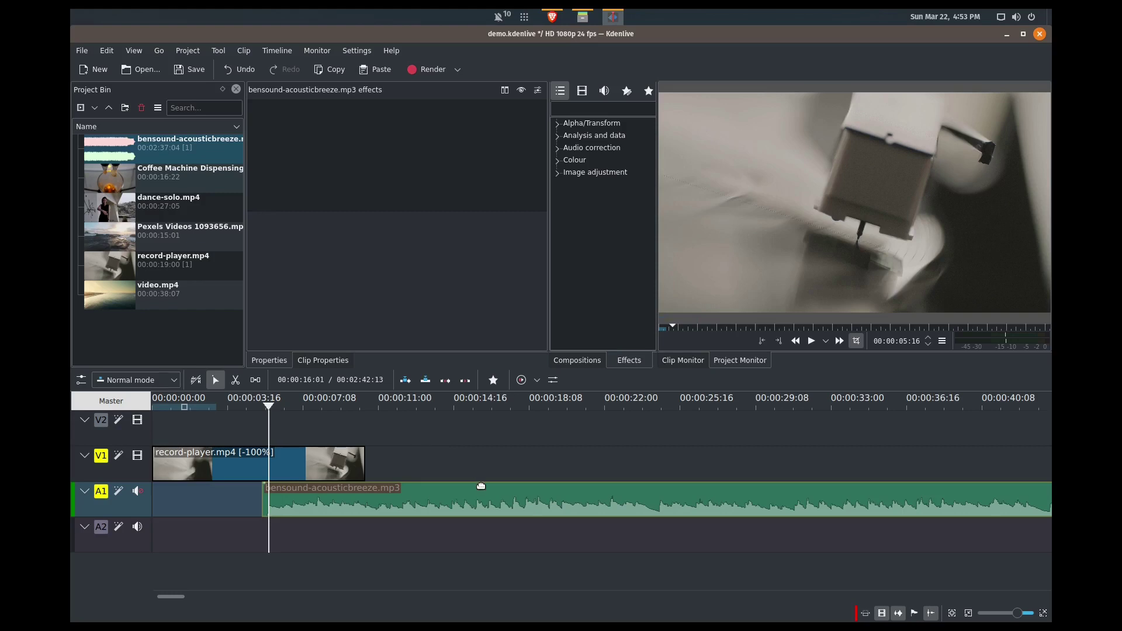
{"action": "left_click", "coordinate": [395, 437]}
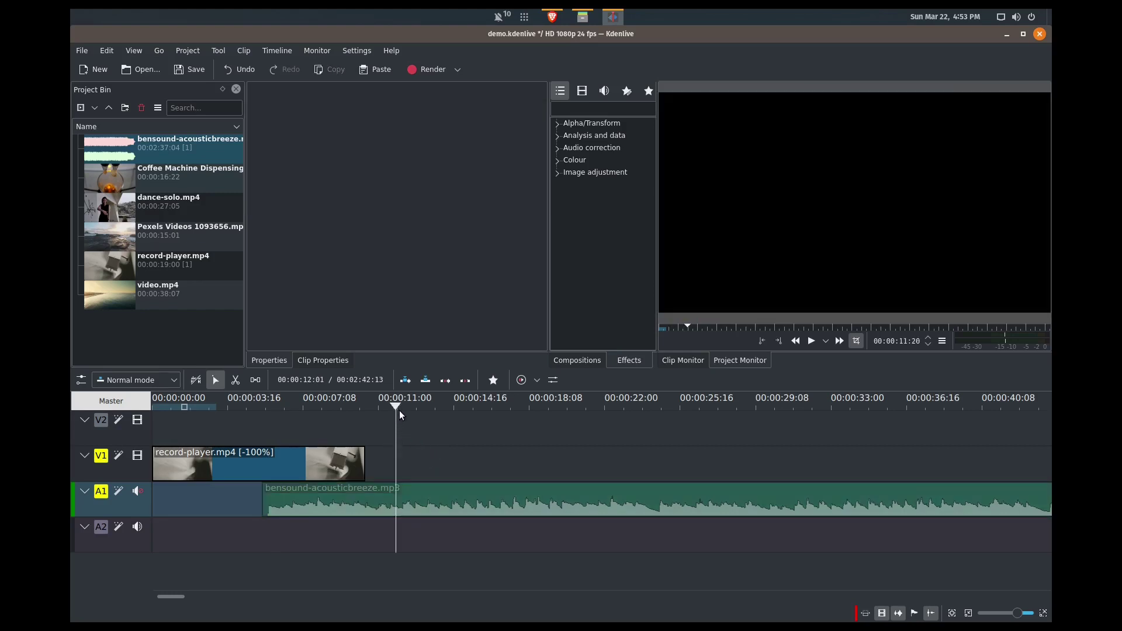
{"action": "left_click_drag", "start_coordinate": [395, 409], "coordinate": [362, 408]}
{"action": "key", "text": "space"}
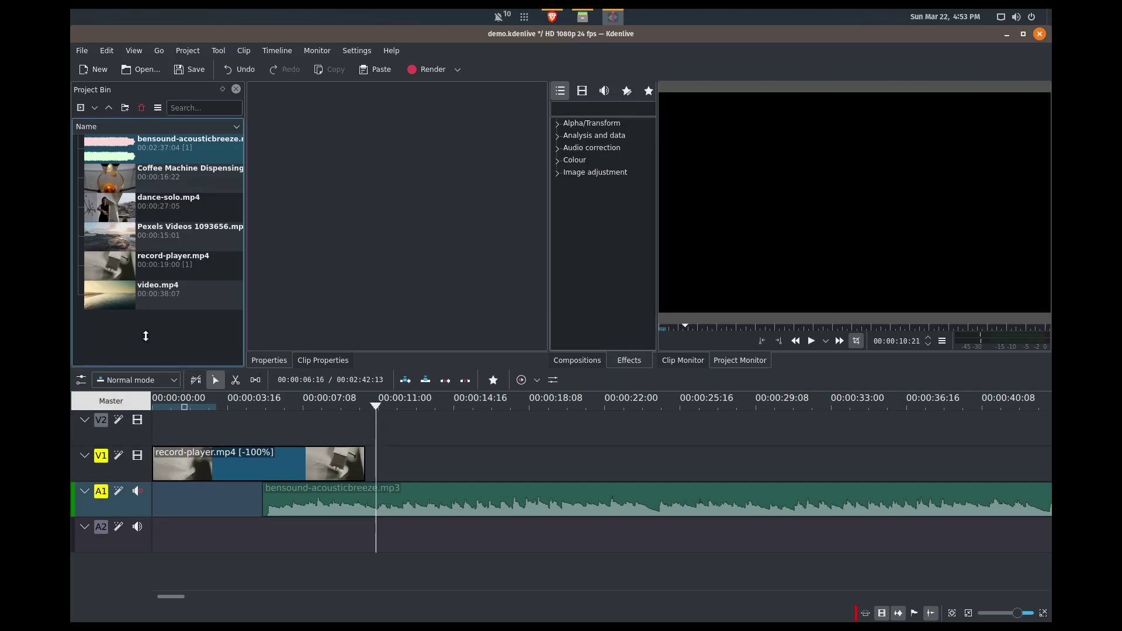
Load video.mp4 from the project bin into the clip monitor and play its opening seconds twice.
{"action": "left_click_drag", "start_coordinate": [156, 288], "coordinate": [771, 243]}
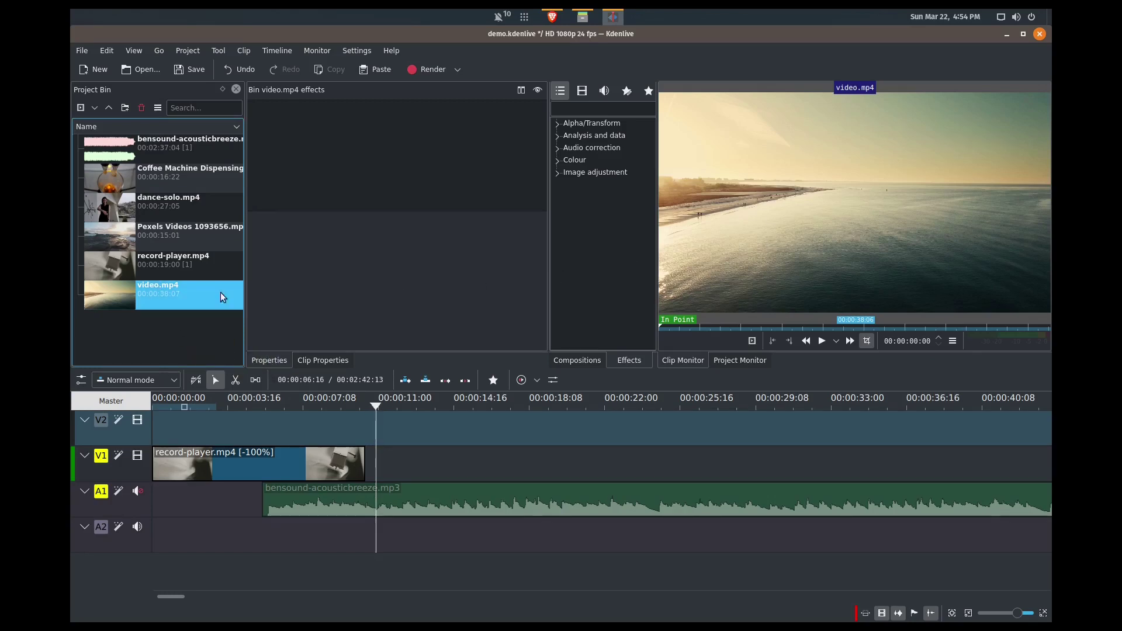
{"action": "key", "text": "space"}
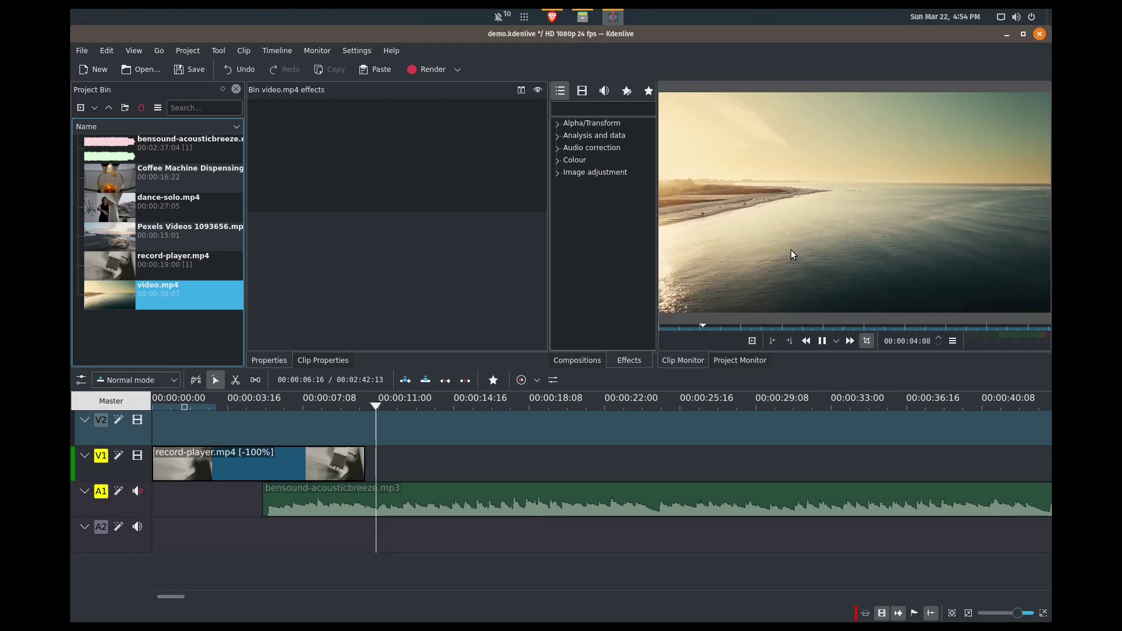
{"action": "key", "text": "space"}
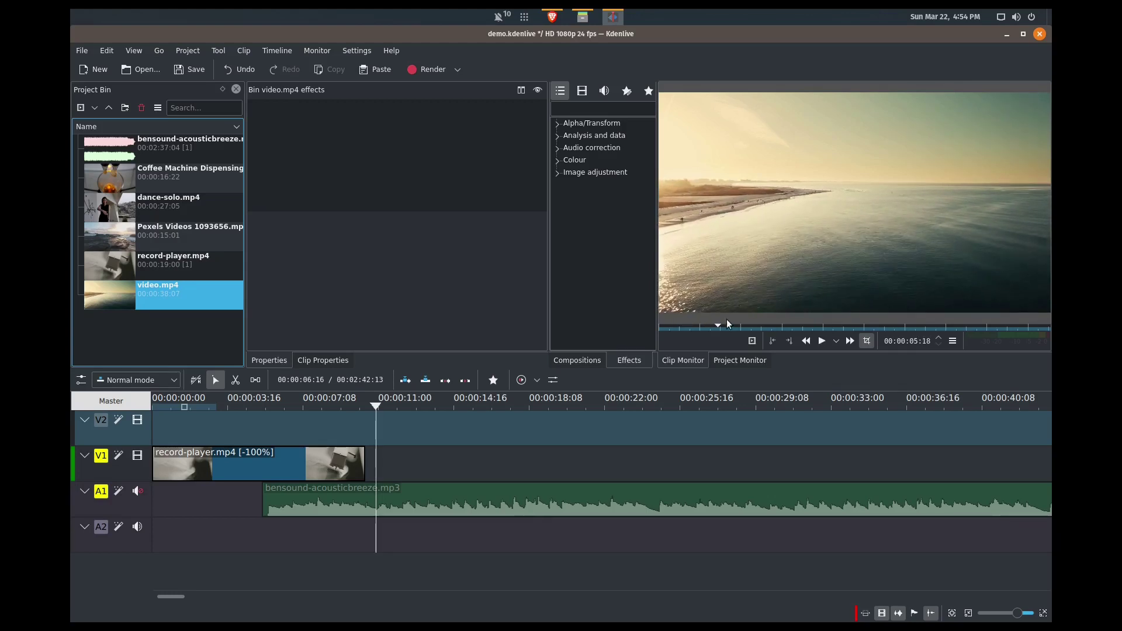
{"action": "left_click_drag", "start_coordinate": [721, 326], "coordinate": [658, 328]}
{"action": "key", "text": "space"}
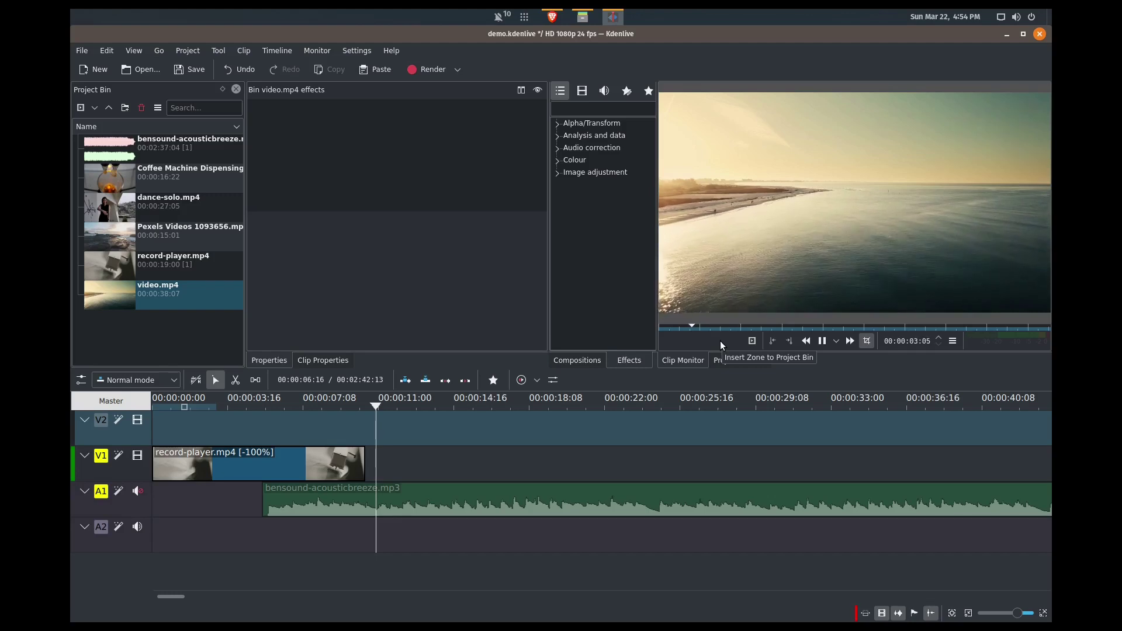
{"action": "key", "text": "space"}
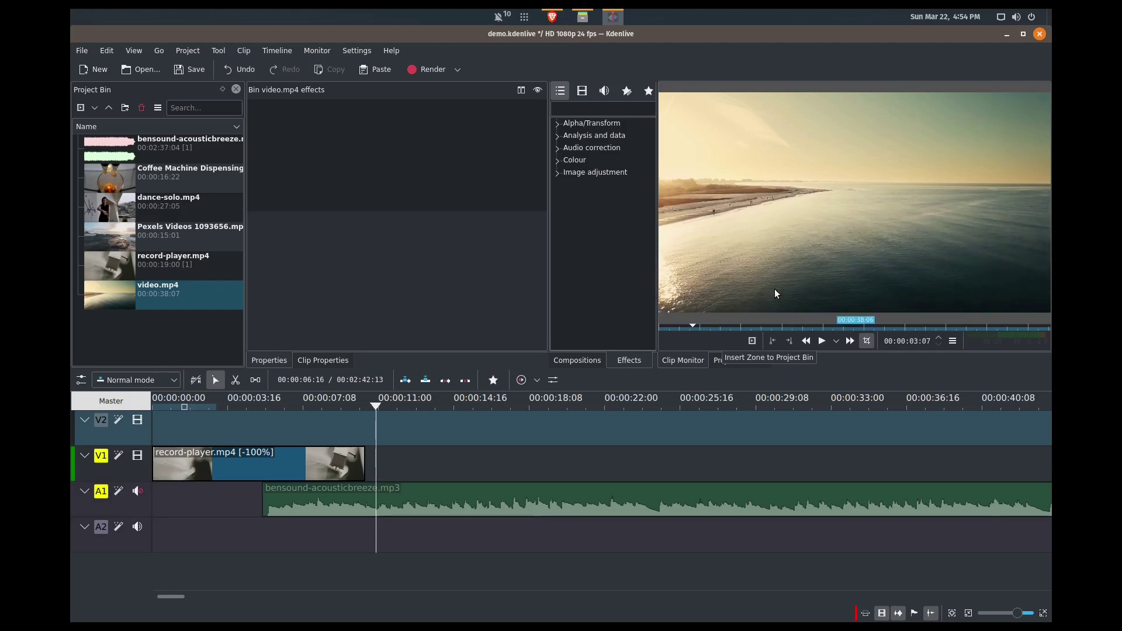
Place video.mp4 up to 00:00:03:07 on track V2 overlapping the end of record-player.mp4, and add a Wipe composition at the overlap.
{"action": "left_click", "coordinate": [788, 341]}
{"action": "left_click_drag", "start_coordinate": [726, 320], "coordinate": [389, 431]}
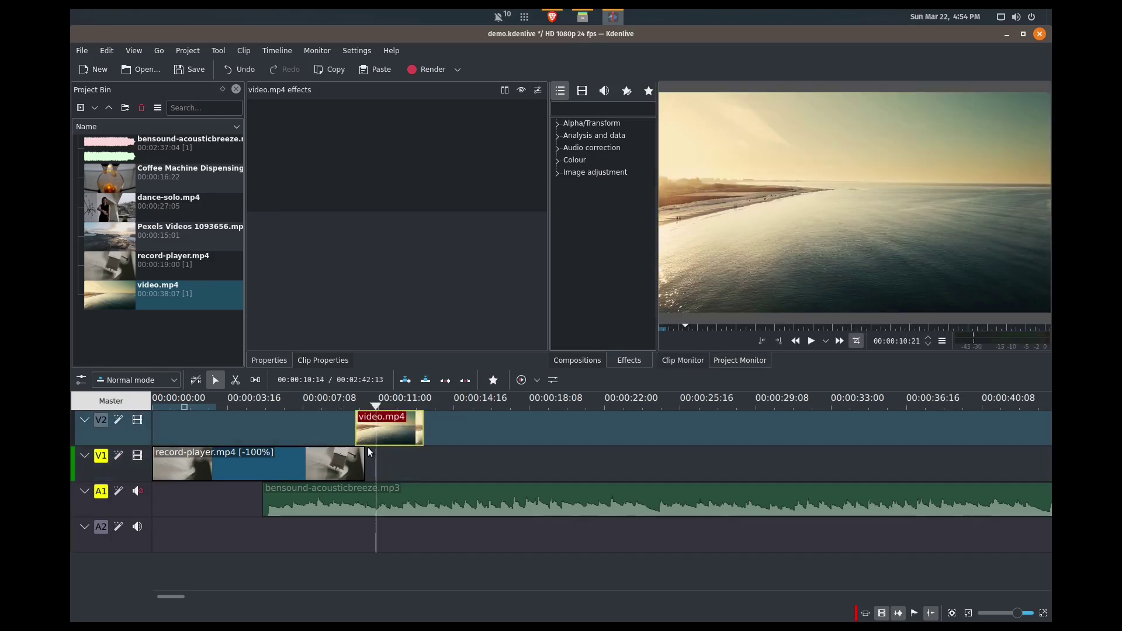
{"action": "left_click", "coordinate": [362, 446]}
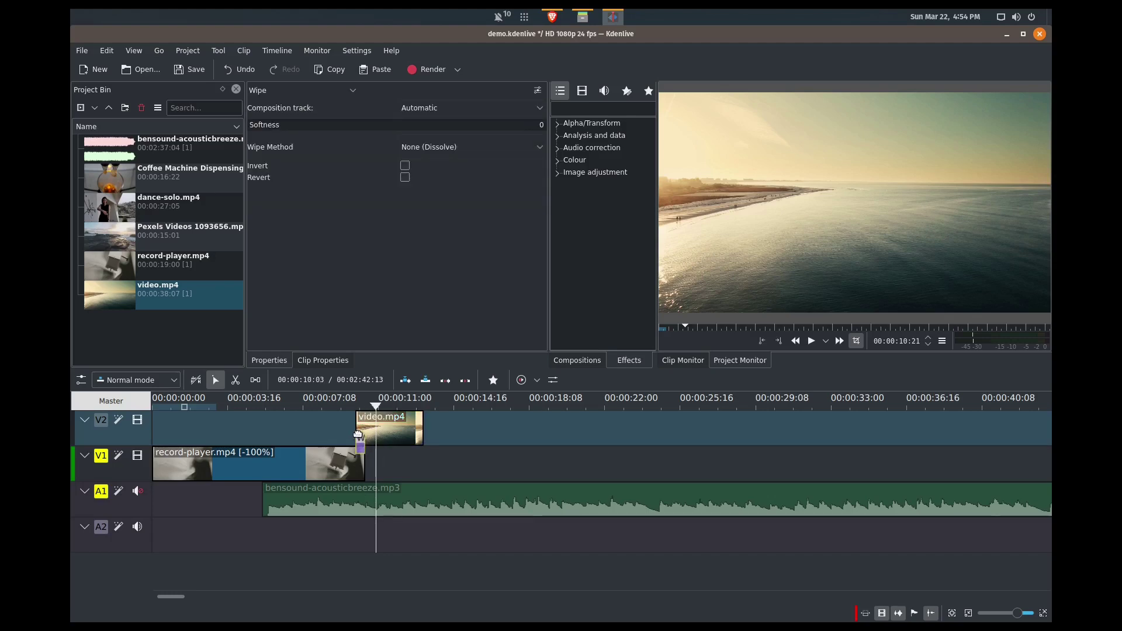
Play the timeline through the video.mp4 clip on track V2.
{"action": "left_click", "coordinate": [349, 429]}
{"action": "key", "text": "space"}
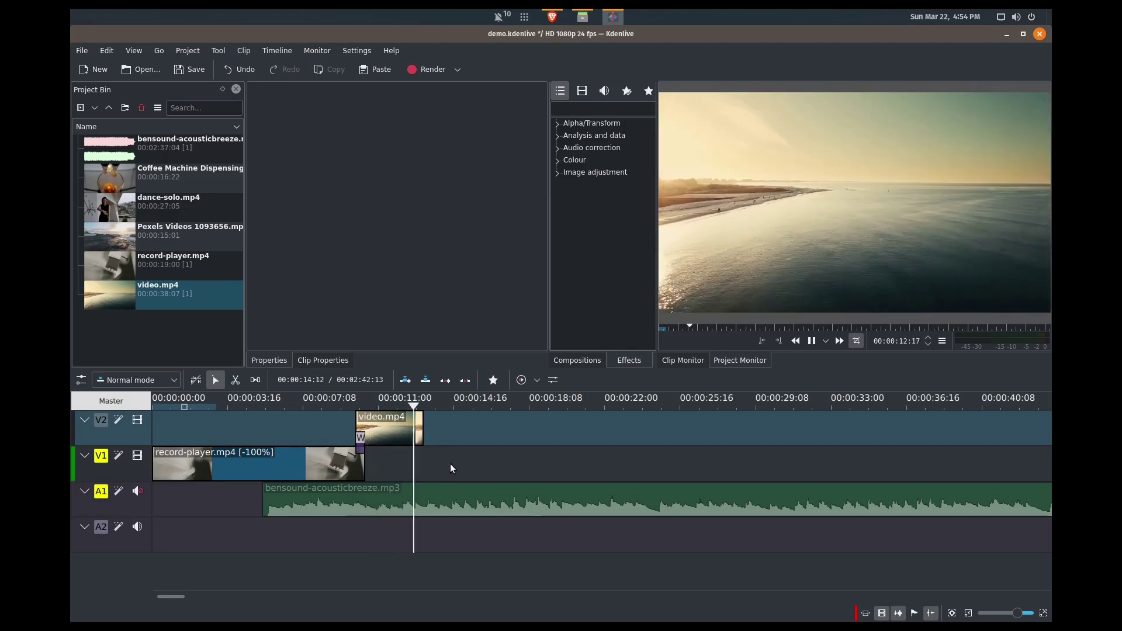
{"action": "key", "text": "space"}
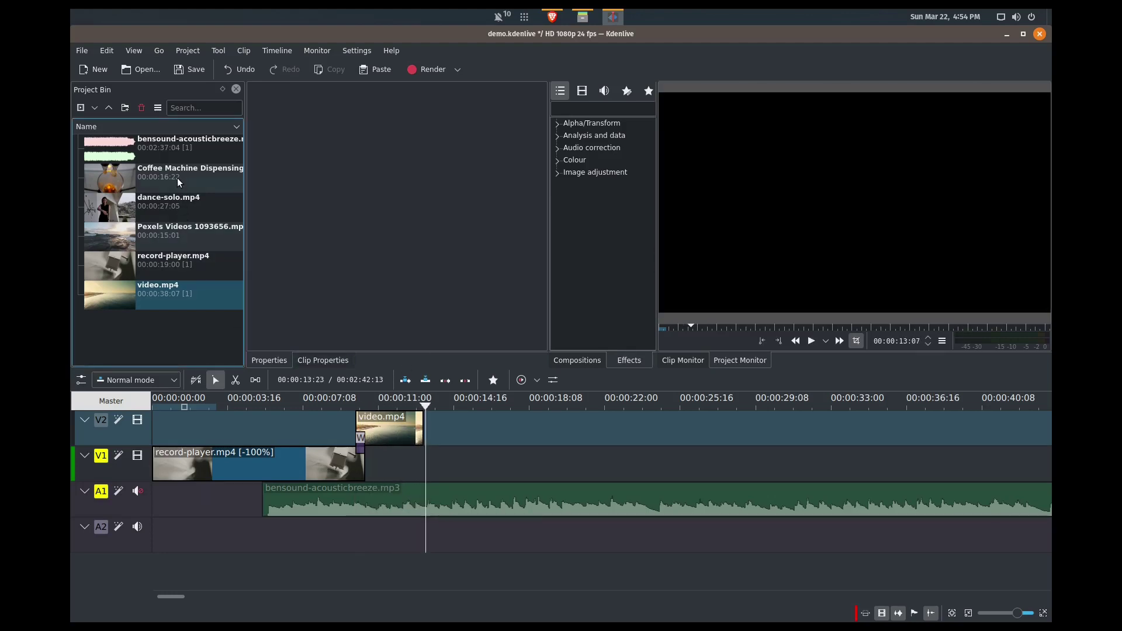
Place the coffee machine clip up to 00:00:03:14 on track V1 under the end of video.mp4, and add a Wipe at the overlap.
{"action": "left_click", "coordinate": [180, 183]}
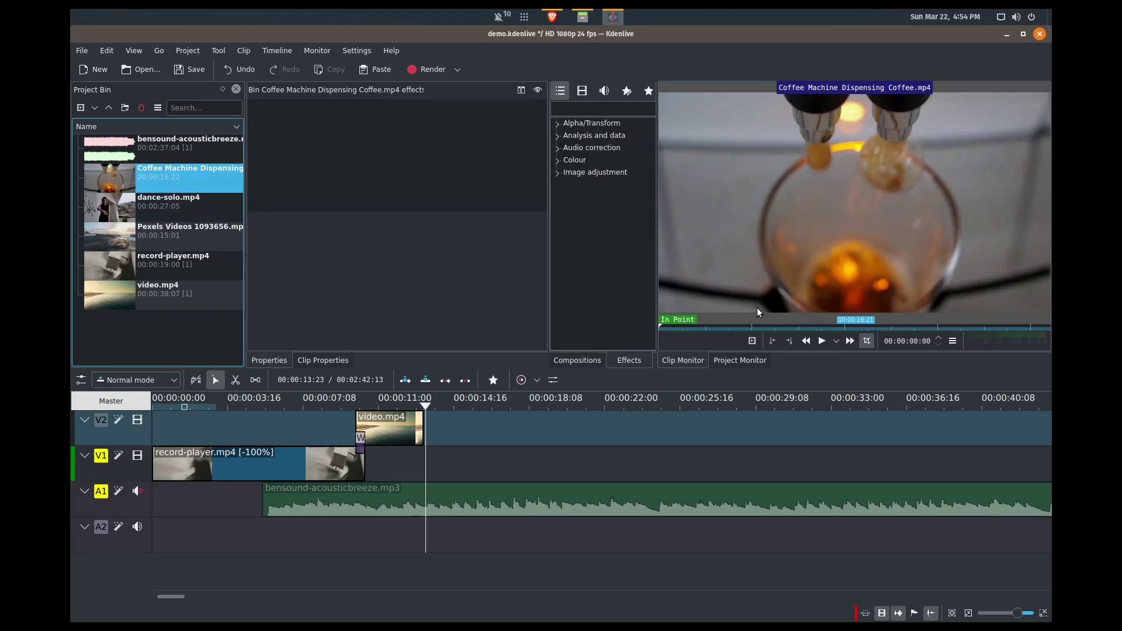
{"action": "key", "text": "space"}
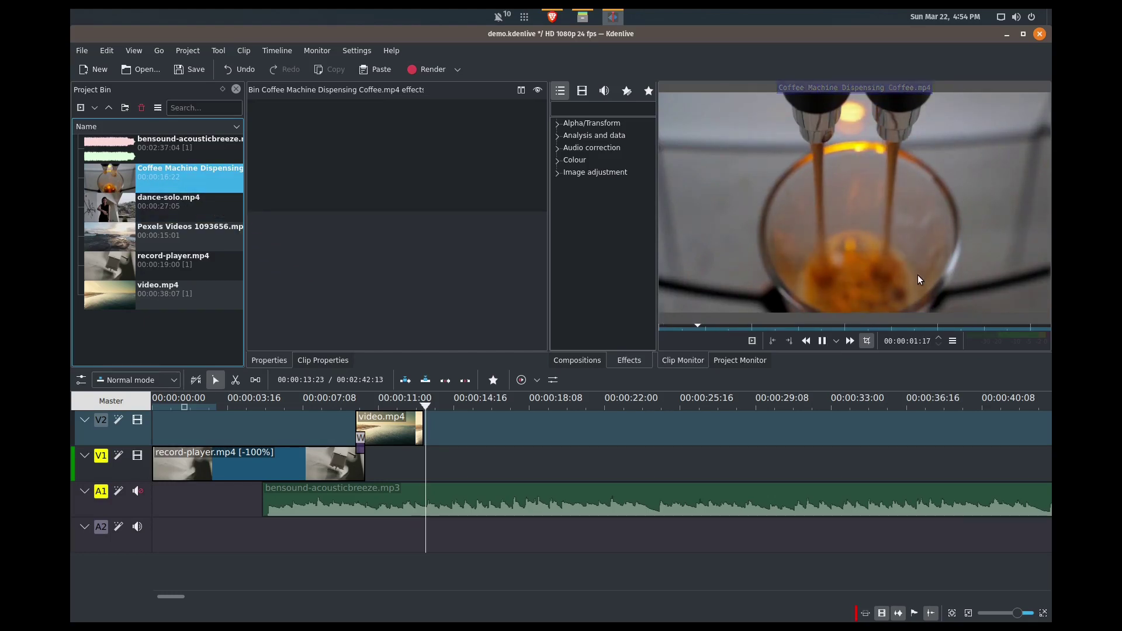
{"action": "key", "text": "space"}
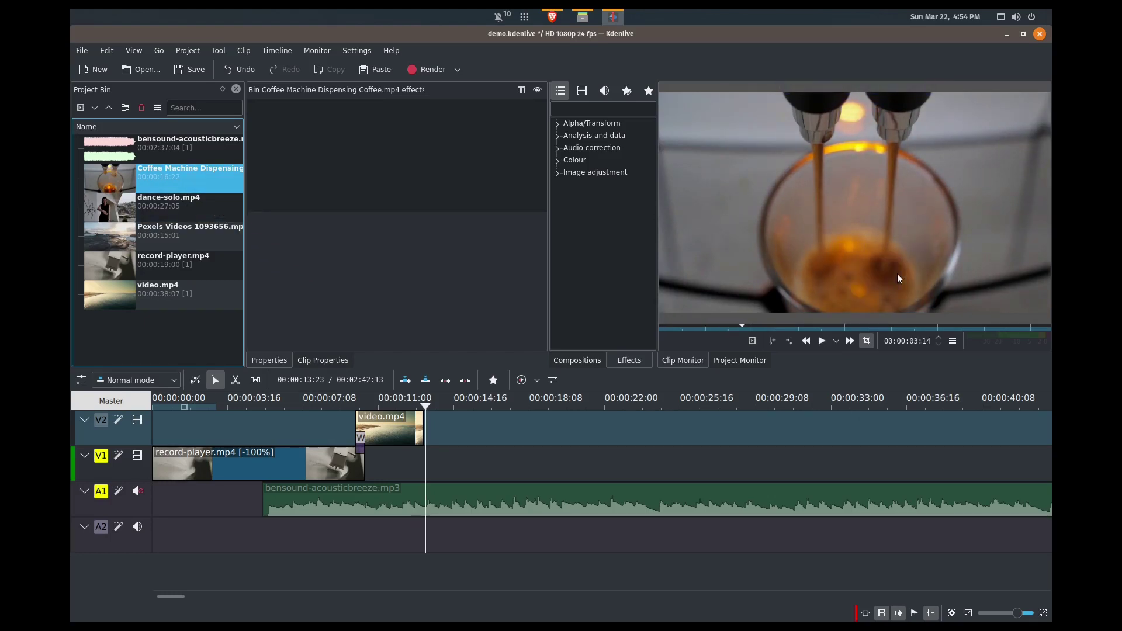
{"action": "key", "text": "o"}
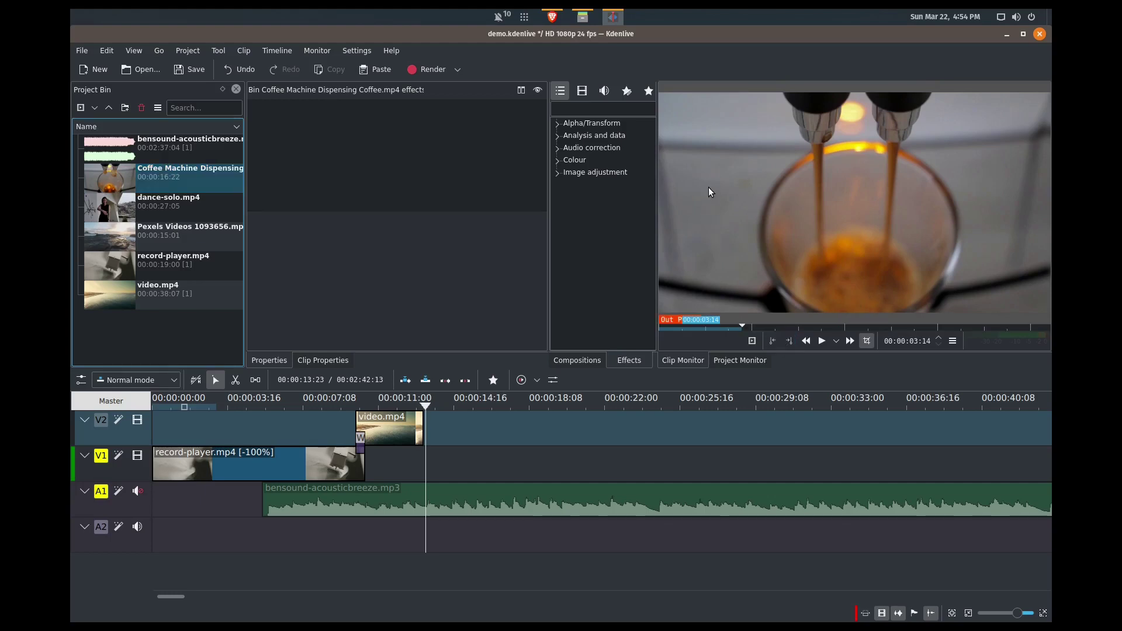
{"action": "left_click_drag", "start_coordinate": [708, 192], "coordinate": [414, 472]}
{"action": "left_click", "coordinate": [418, 450]}
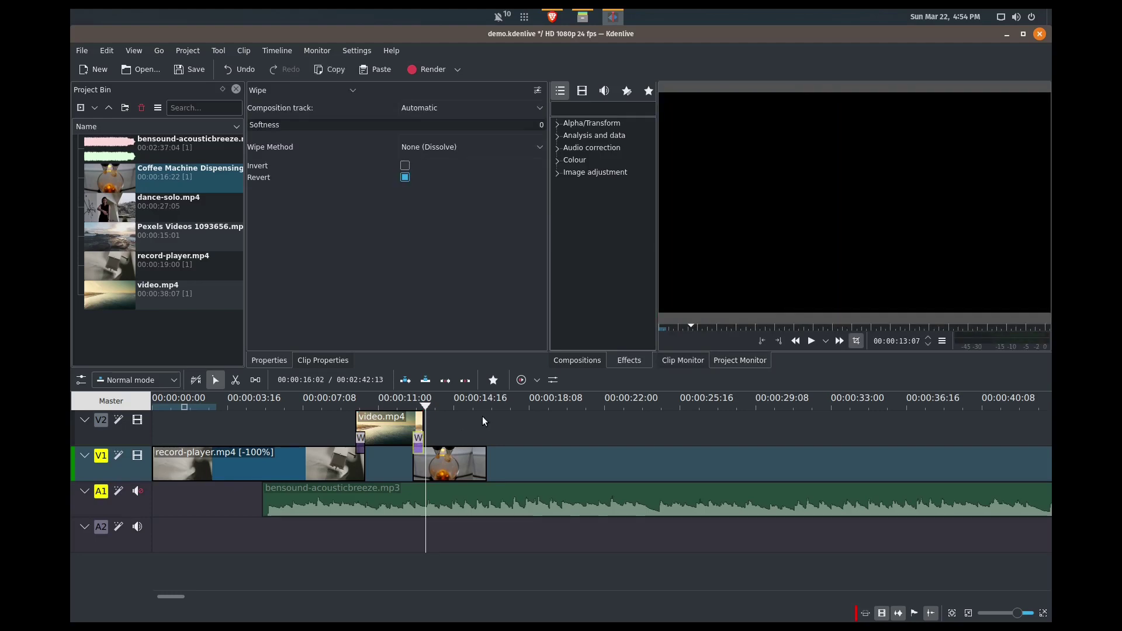
Play the timeline from just before the video.mp4 to coffee transition through to the end of the coffee clip.
{"action": "left_click", "coordinate": [408, 465]}
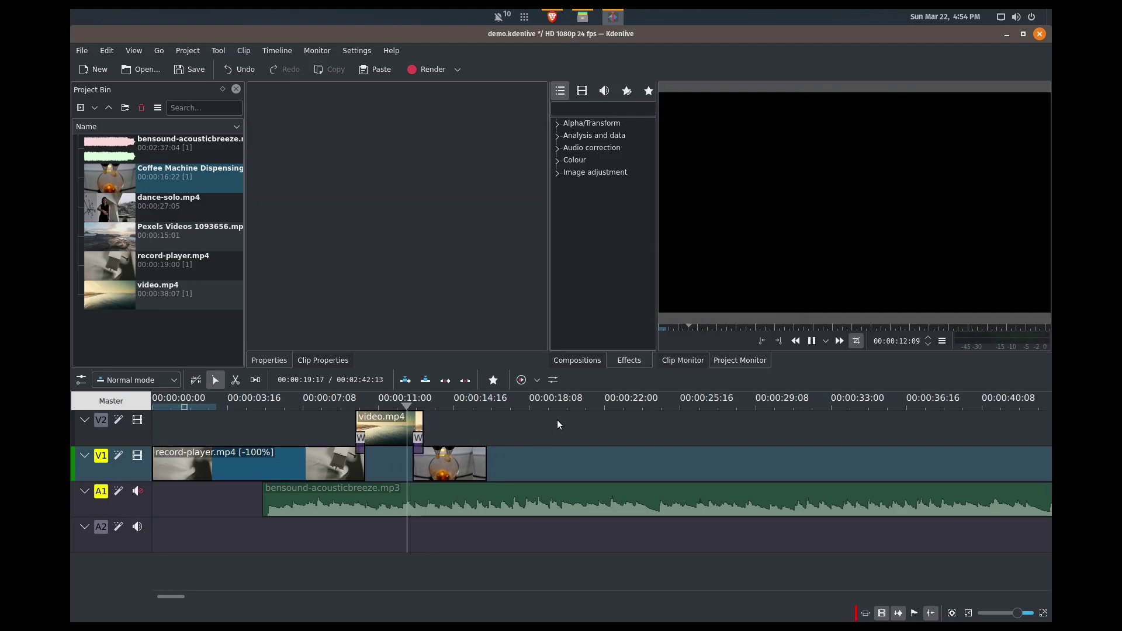
{"action": "key", "text": "space"}
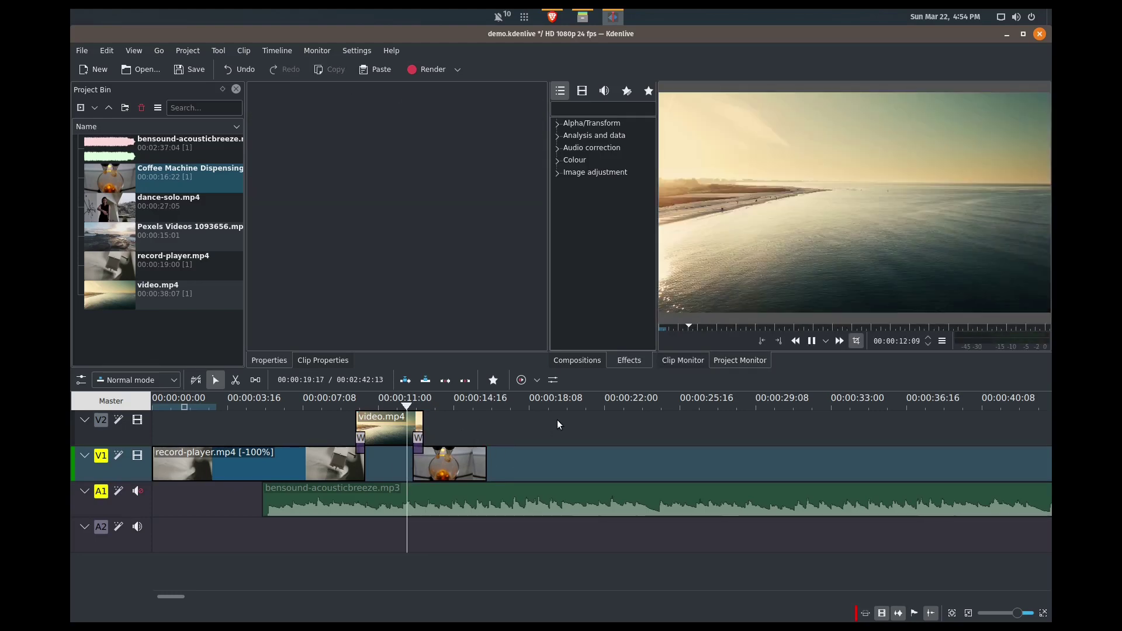
{"action": "key", "text": "space"}
{"action": "key", "text": "space"}
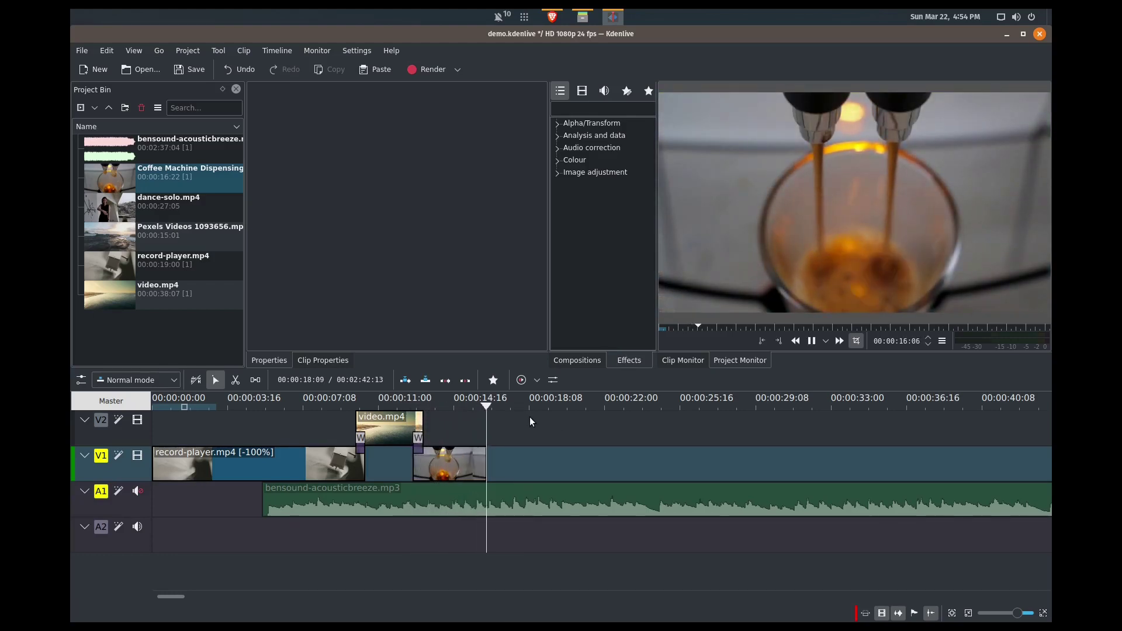
{"action": "key", "text": "space"}
Mark a zone in Pexels Videos 1093656.mp4 from 00:00:04:09 to 00:00:08:19.
{"action": "mouse_move", "coordinate": [184, 240]}
{"action": "left_mouse_down"}
{"action": "mouse_move", "coordinate": [415, 377]}
{"action": "mouse_move", "coordinate": [174, 230]}
{"action": "left_mouse_up"}
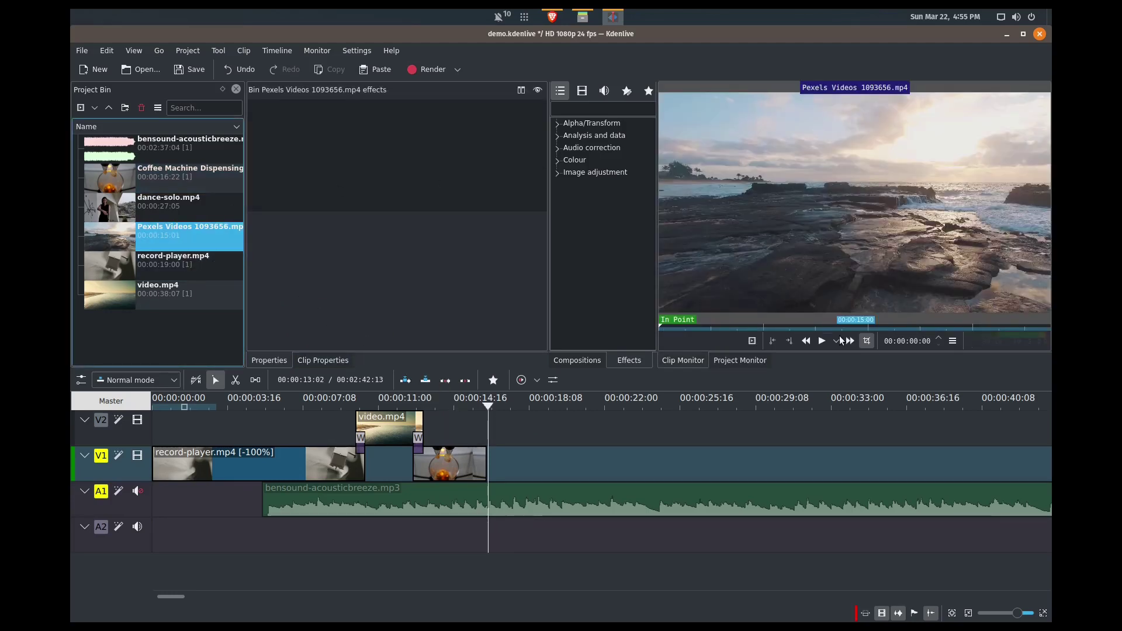
{"action": "key", "text": "space"}
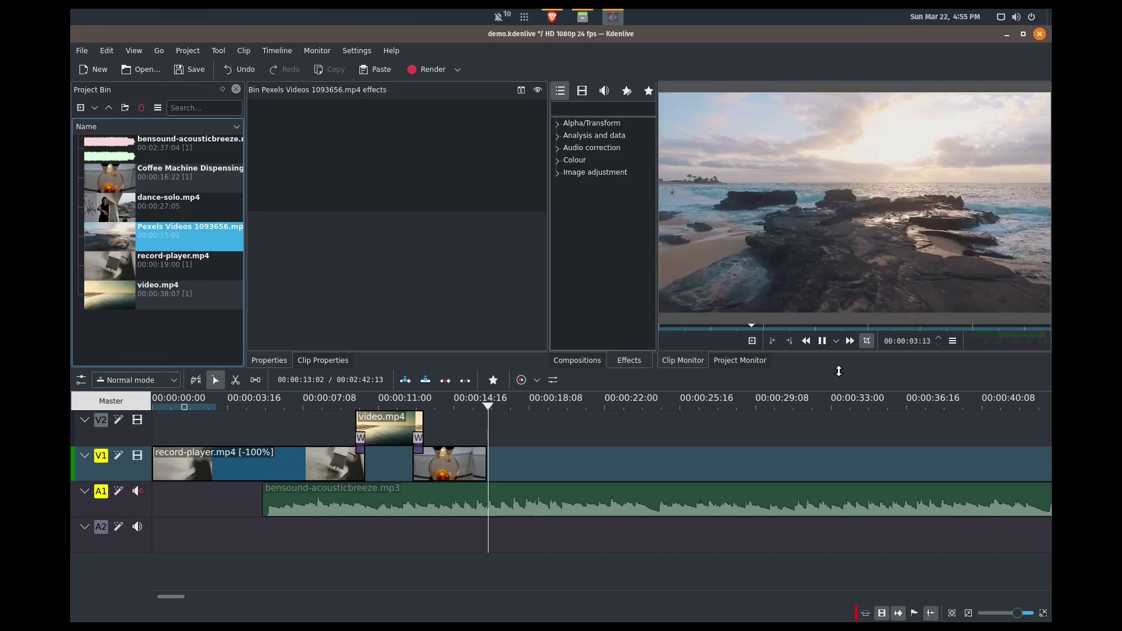
{"action": "key", "text": "space"}
{"action": "left_click", "coordinate": [773, 340]}
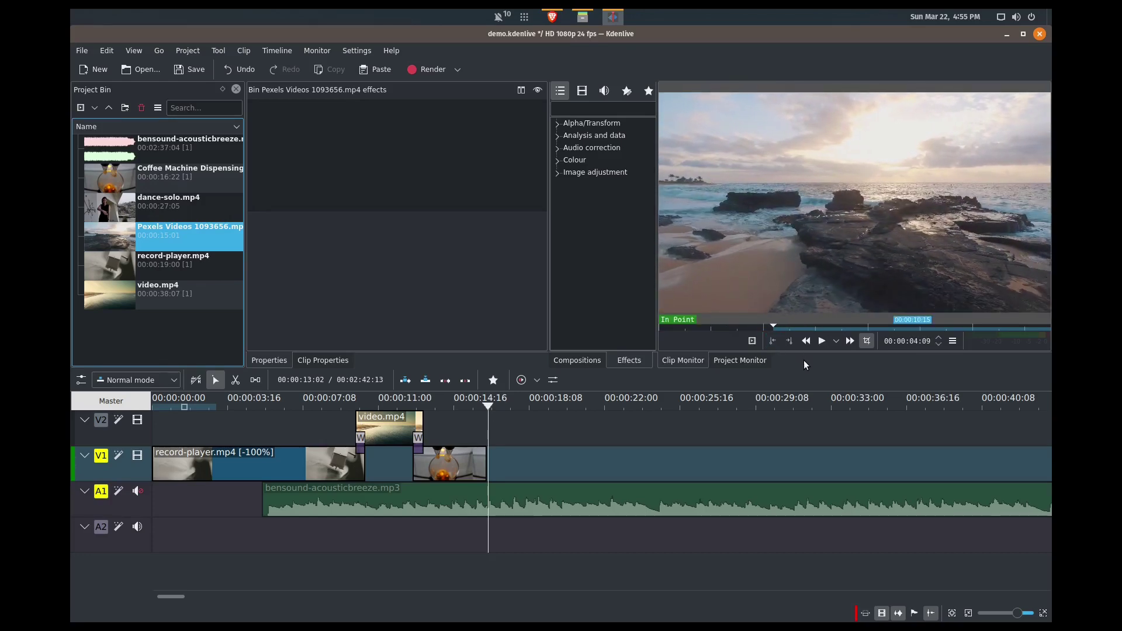
{"action": "key", "text": "space"}
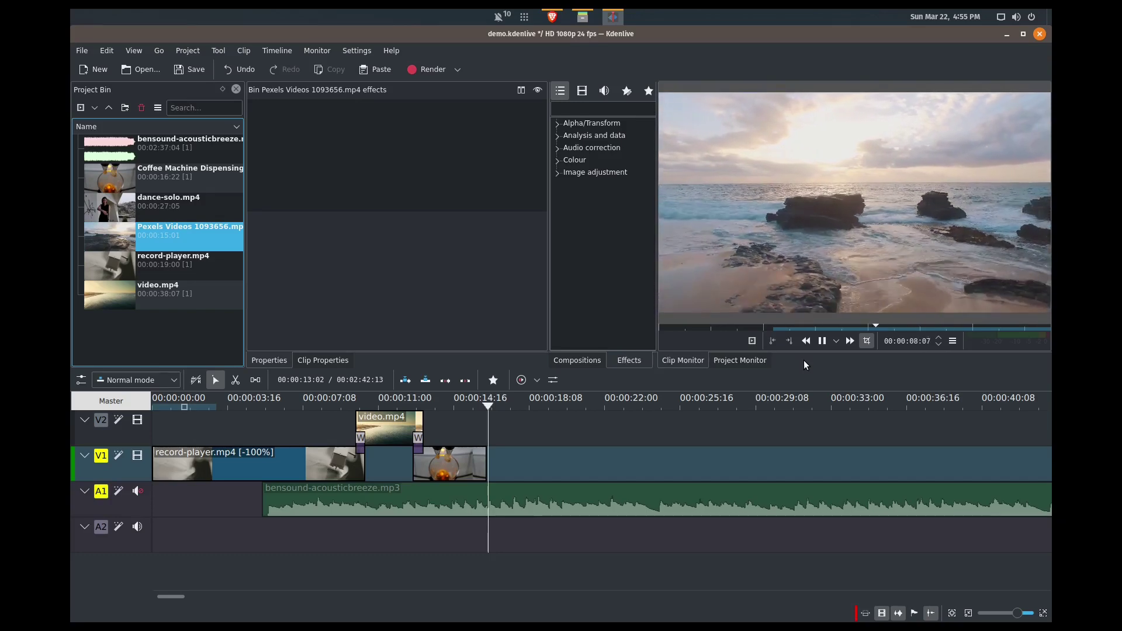
{"action": "key", "text": "space"}
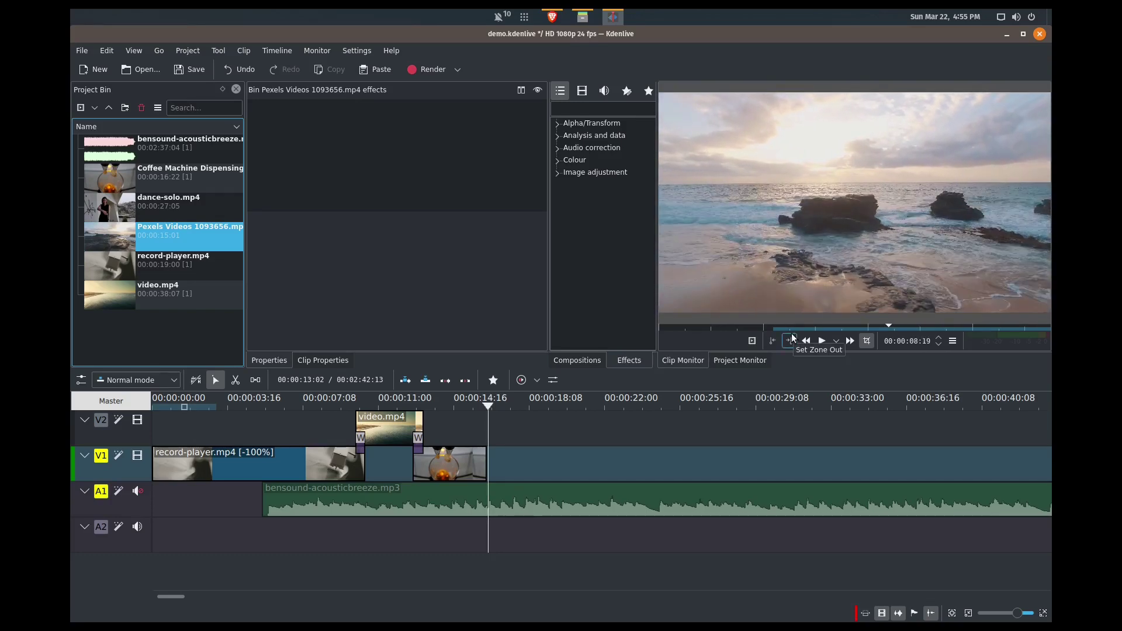
{"action": "left_click", "coordinate": [789, 341]}
Place the marked Pexels zone on track V2 overlapping the end of the coffee clip, and add a Wipe at the overlap.
{"action": "left_click_drag", "start_coordinate": [848, 156], "coordinate": [496, 436]}
{"action": "left_click_drag", "start_coordinate": [505, 439], "coordinate": [510, 439]}
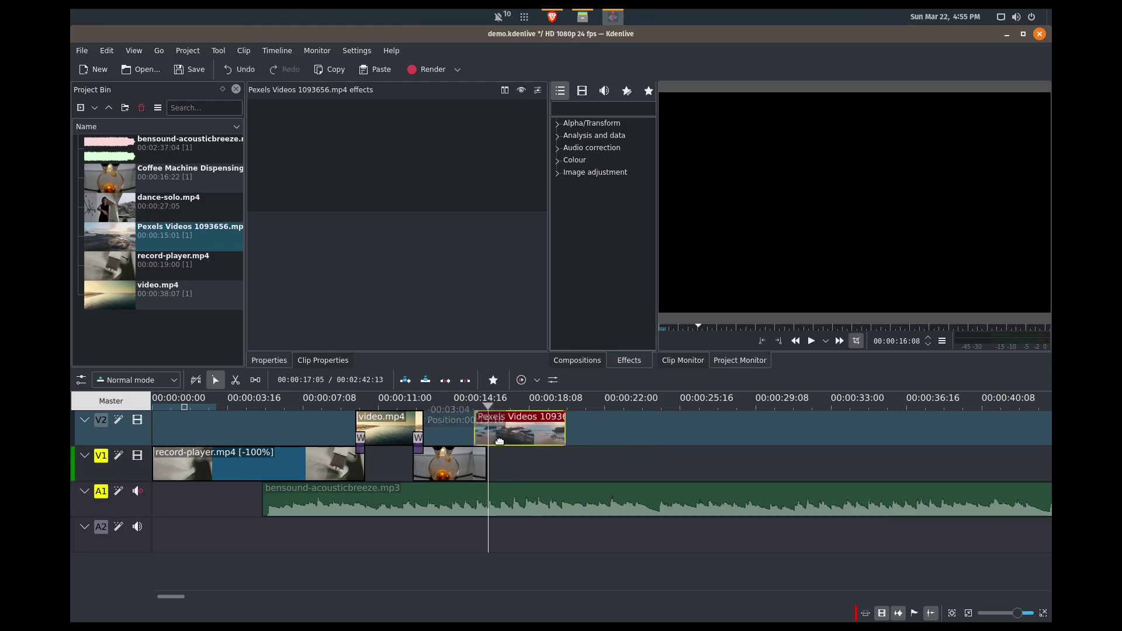
{"action": "left_click", "coordinate": [478, 439]}
Play through the Pexels clip on track V2, cut it near 00:00:19:12 and delete the remainder after the cut.
{"action": "left_click", "coordinate": [468, 425]}
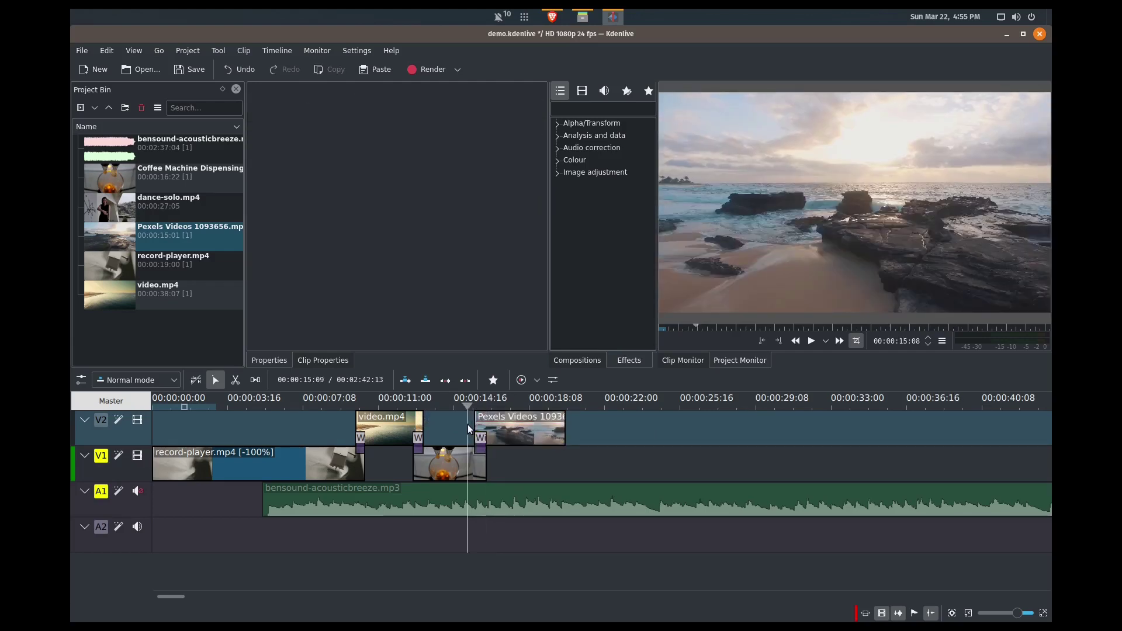
{"action": "key", "text": "space"}
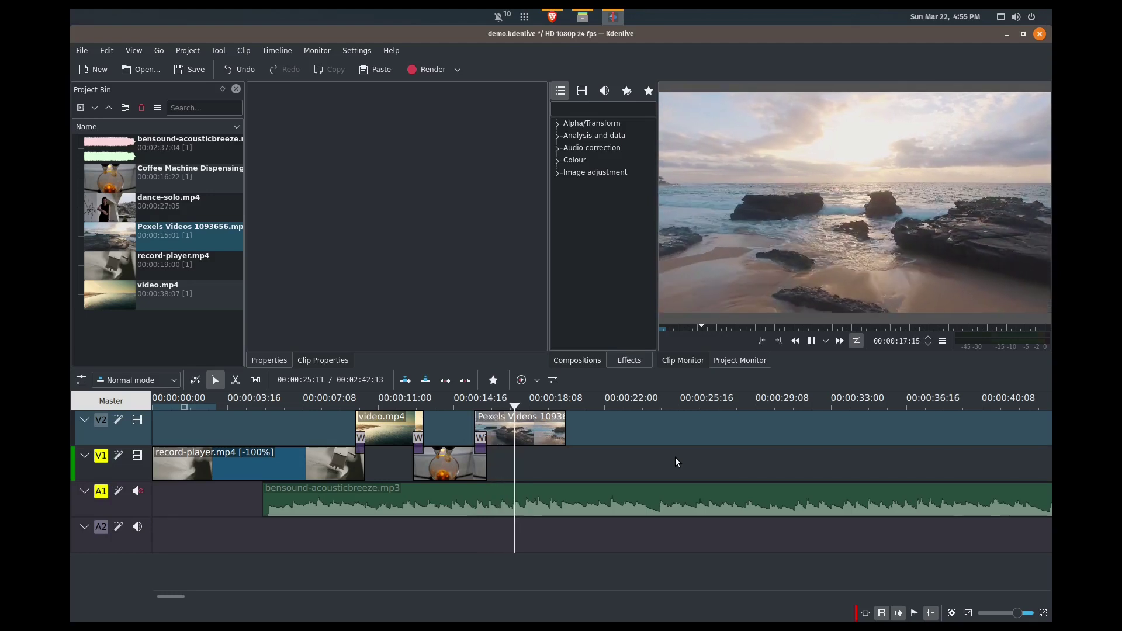
{"action": "key", "text": "space"}
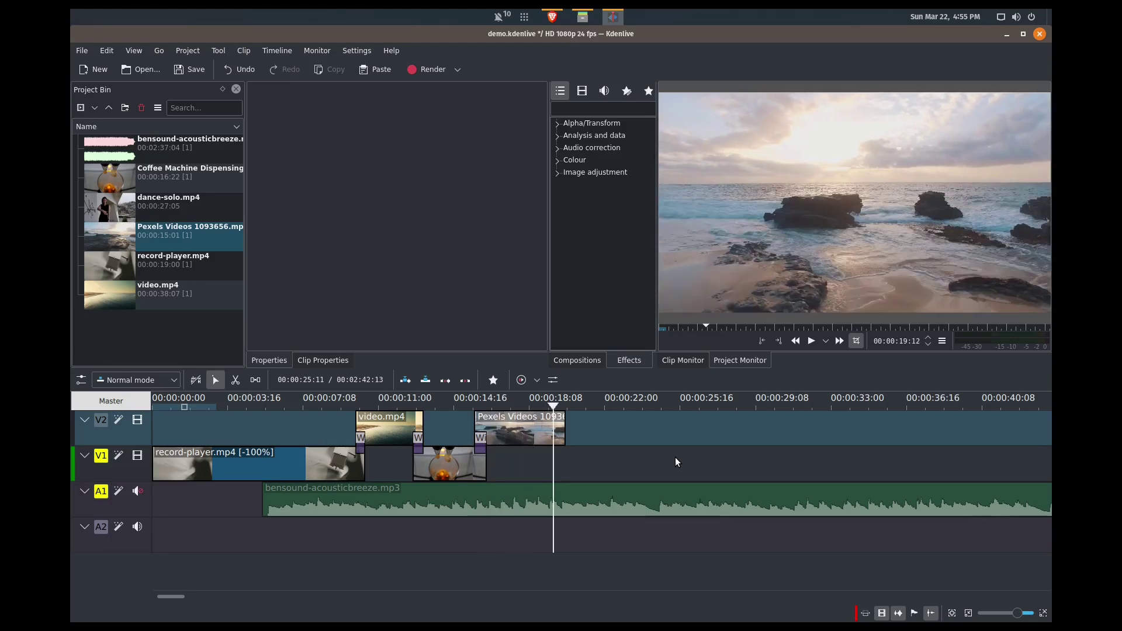
{"action": "key", "text": "x"}
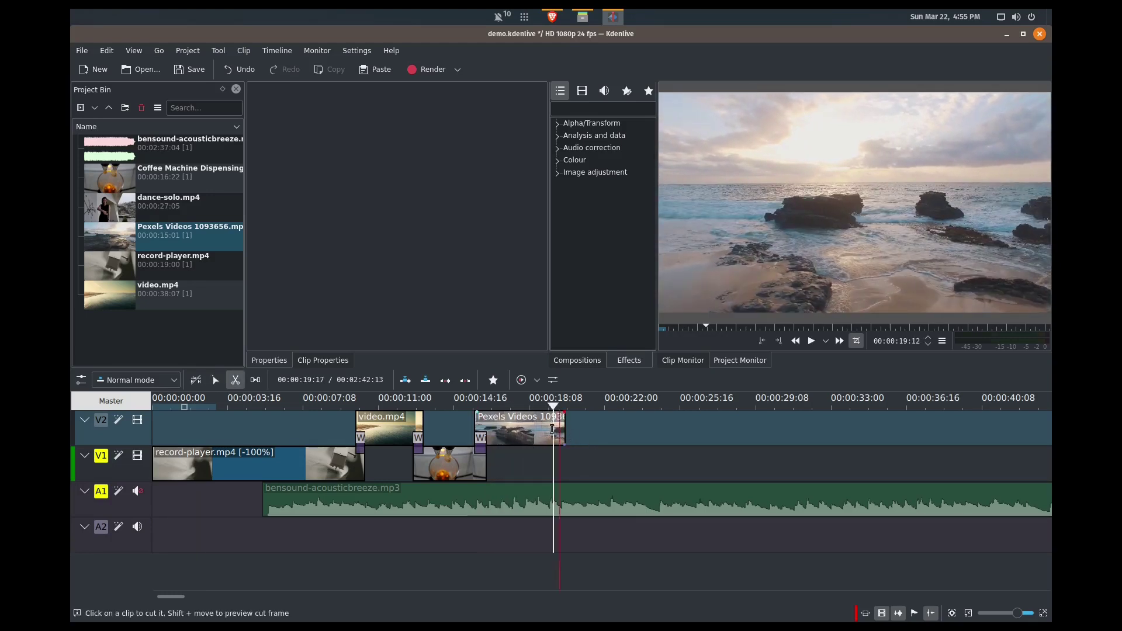
{"action": "left_click", "coordinate": [551, 428]}
{"action": "key", "text": "s"}
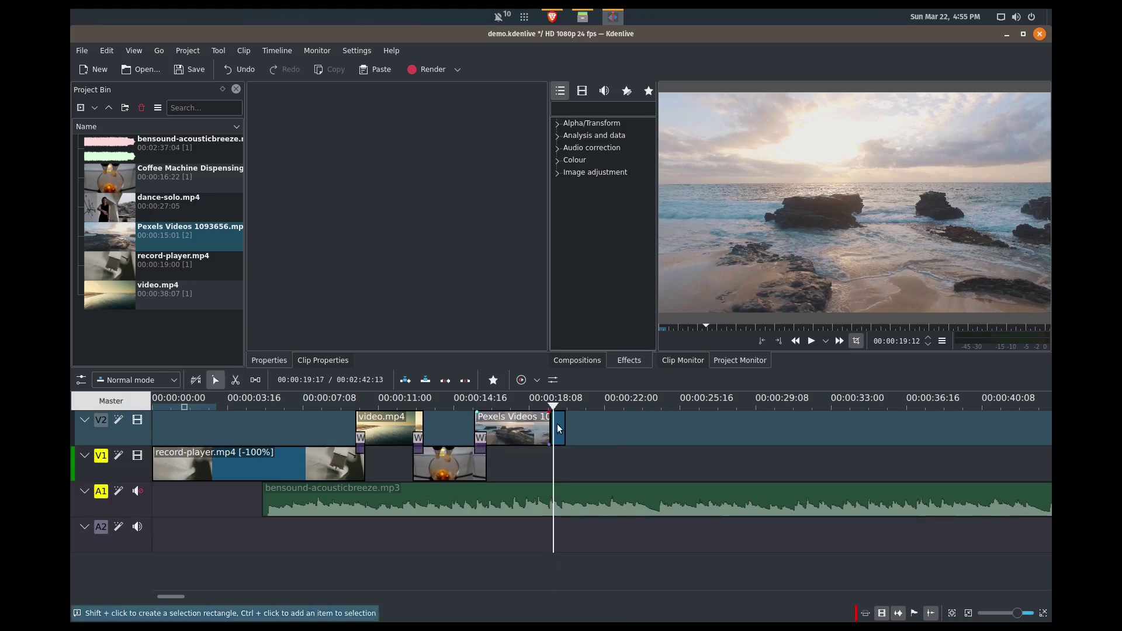
{"action": "left_click", "coordinate": [557, 427]}
{"action": "key", "text": "Delete"}
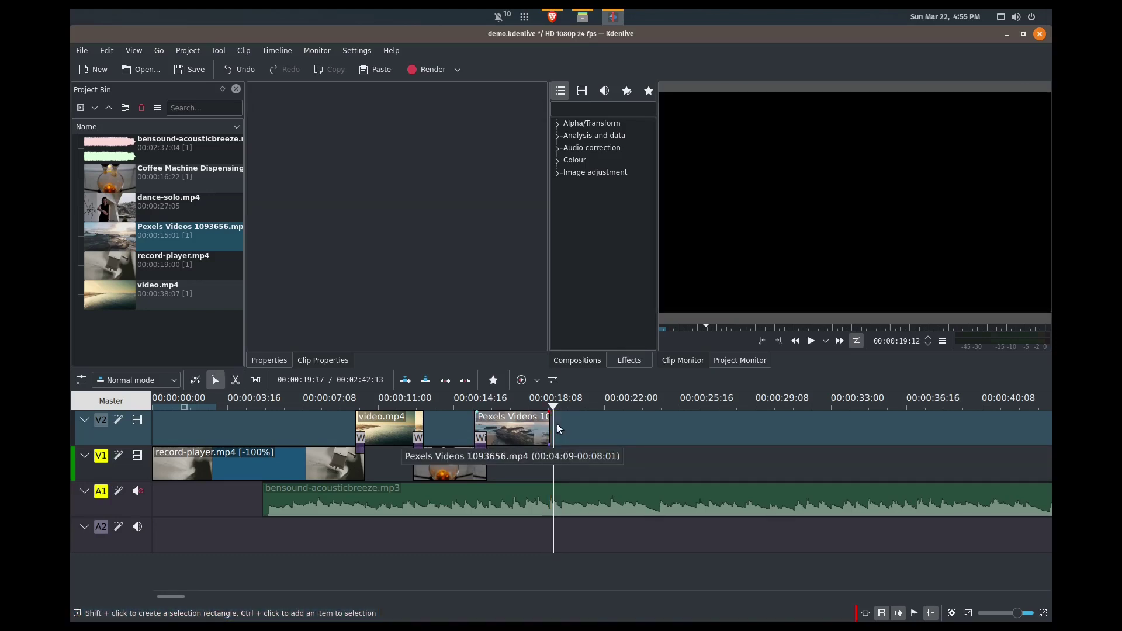
Mark a second zone in the coffee machine clip from 00:00:09:06 to 00:00:15:07.
{"action": "left_click", "coordinate": [162, 173]}
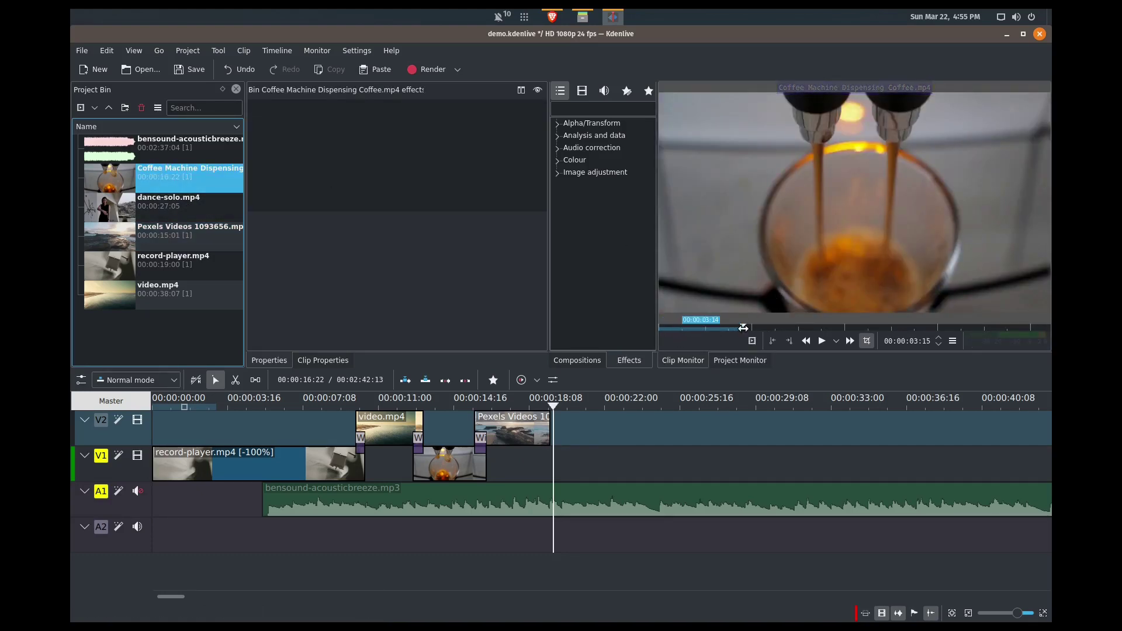
{"action": "key", "text": "space"}
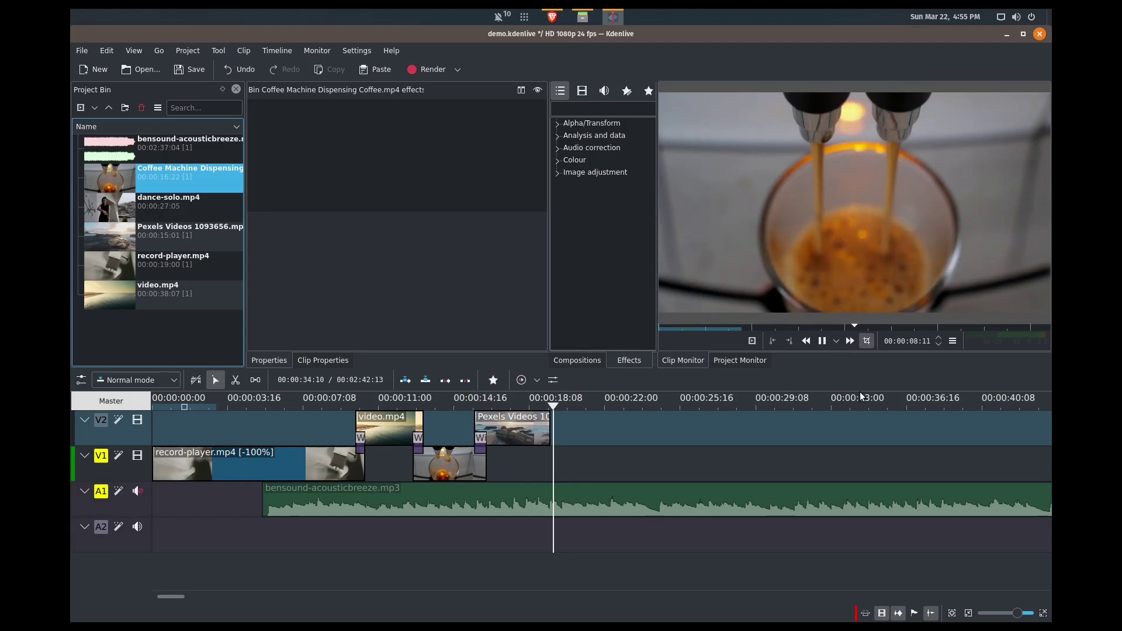
{"action": "key", "text": "space"}
{"action": "left_click", "coordinate": [772, 340]}
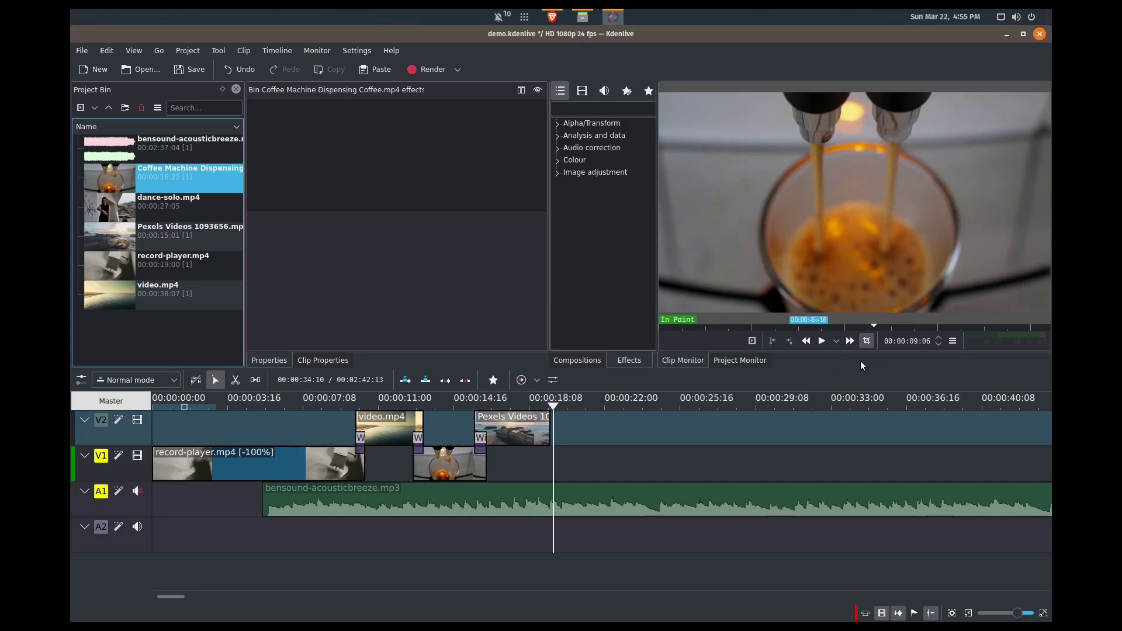
{"action": "key", "text": "space"}
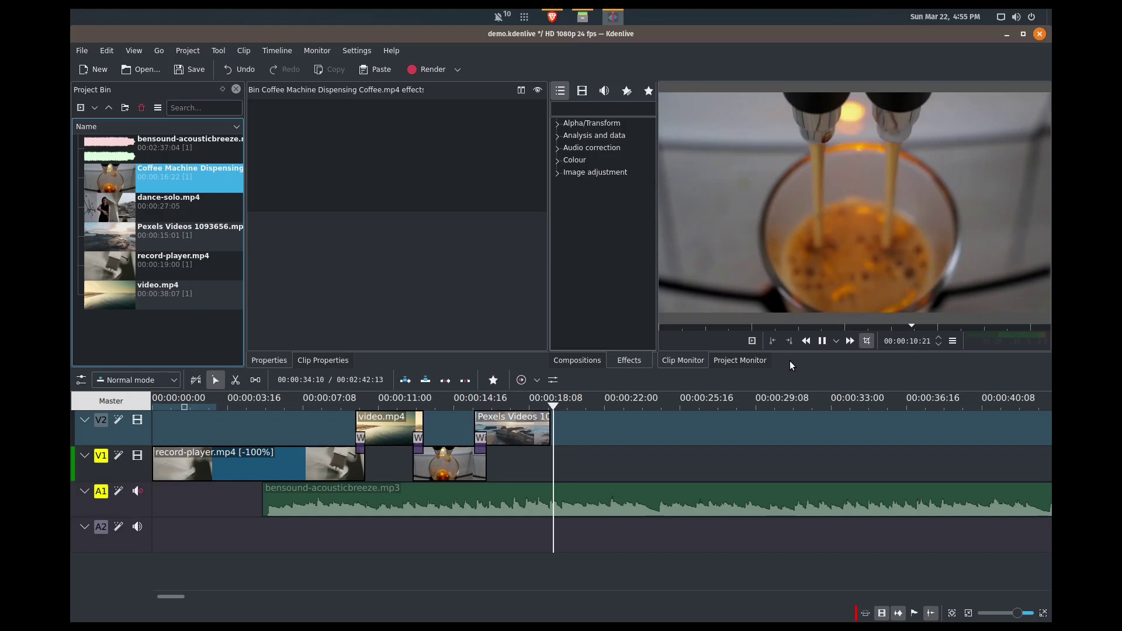
{"action": "key", "text": "space"}
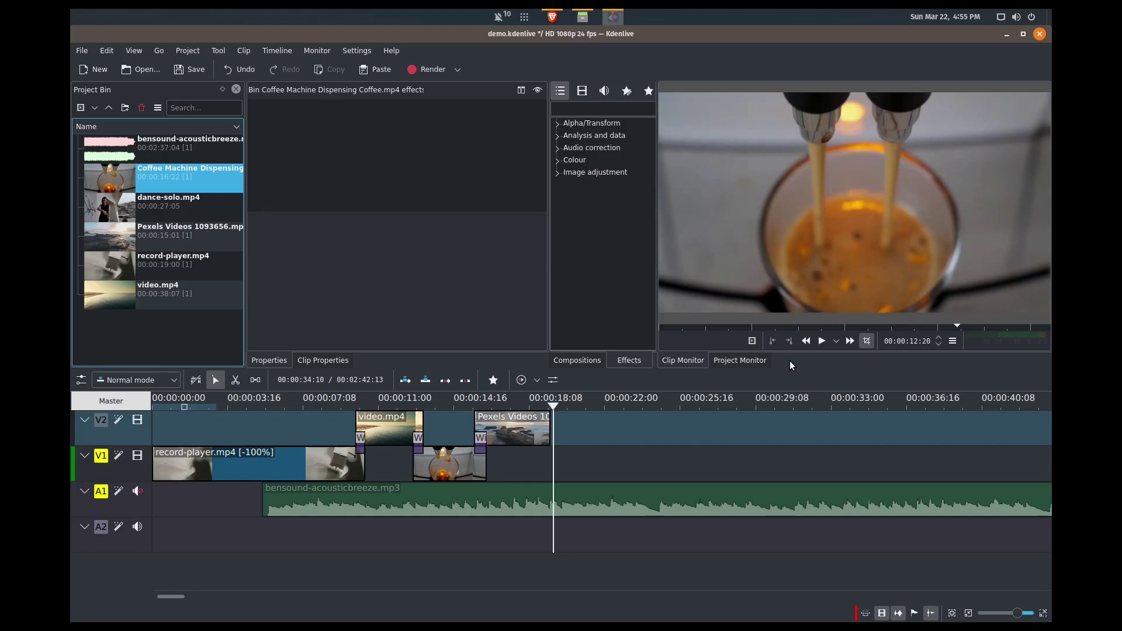
{"action": "key", "text": "space"}
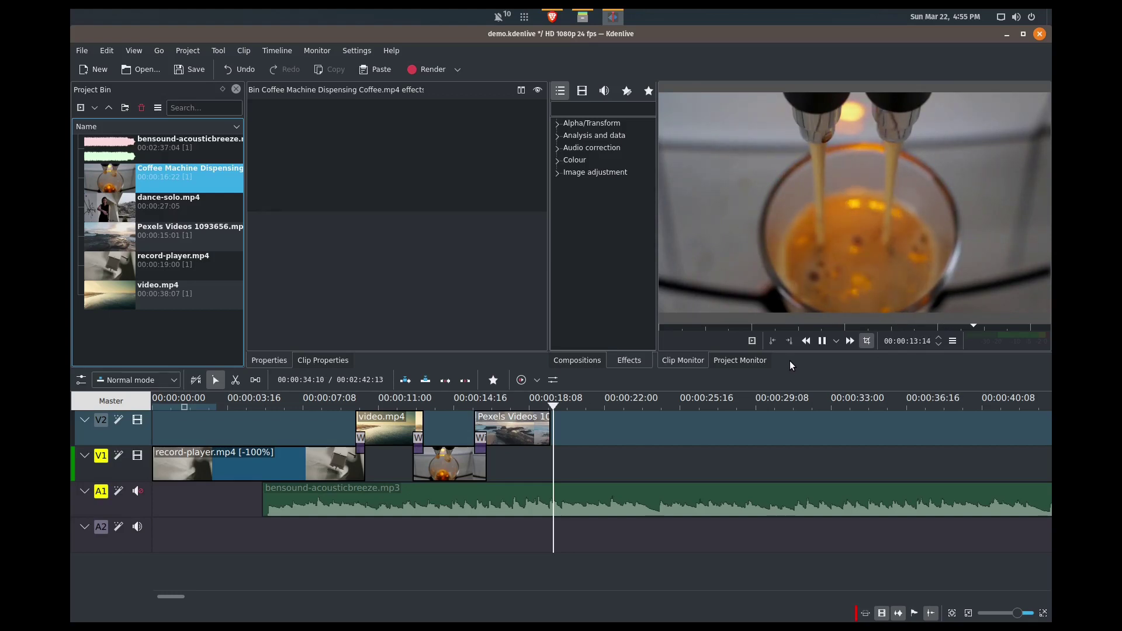
{"action": "key", "text": "space"}
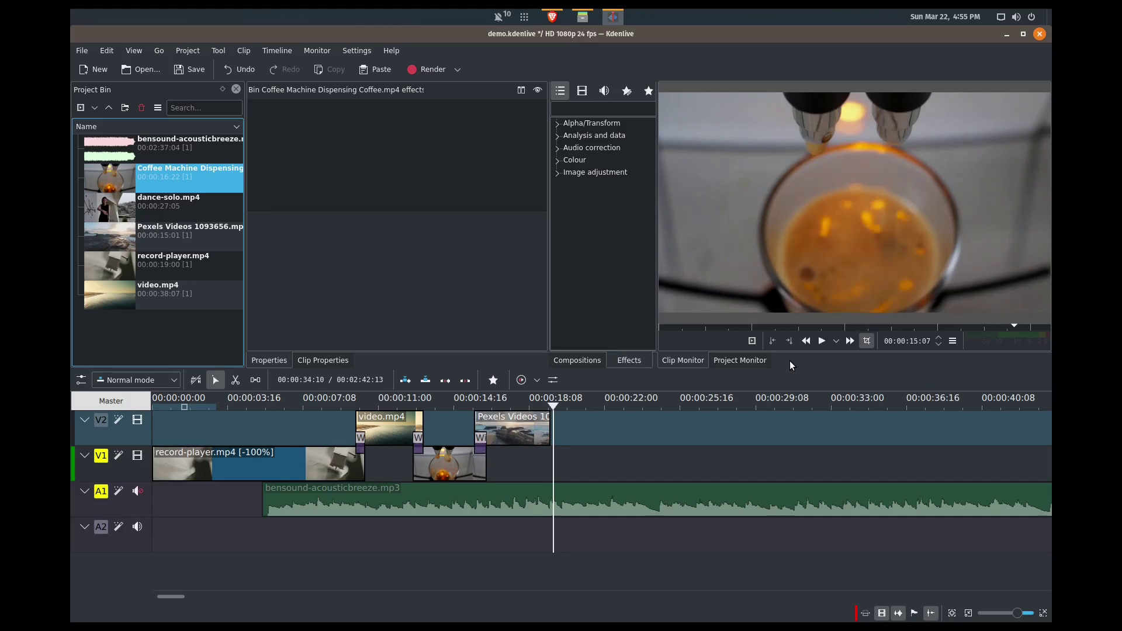
{"action": "left_click", "coordinate": [789, 342]}
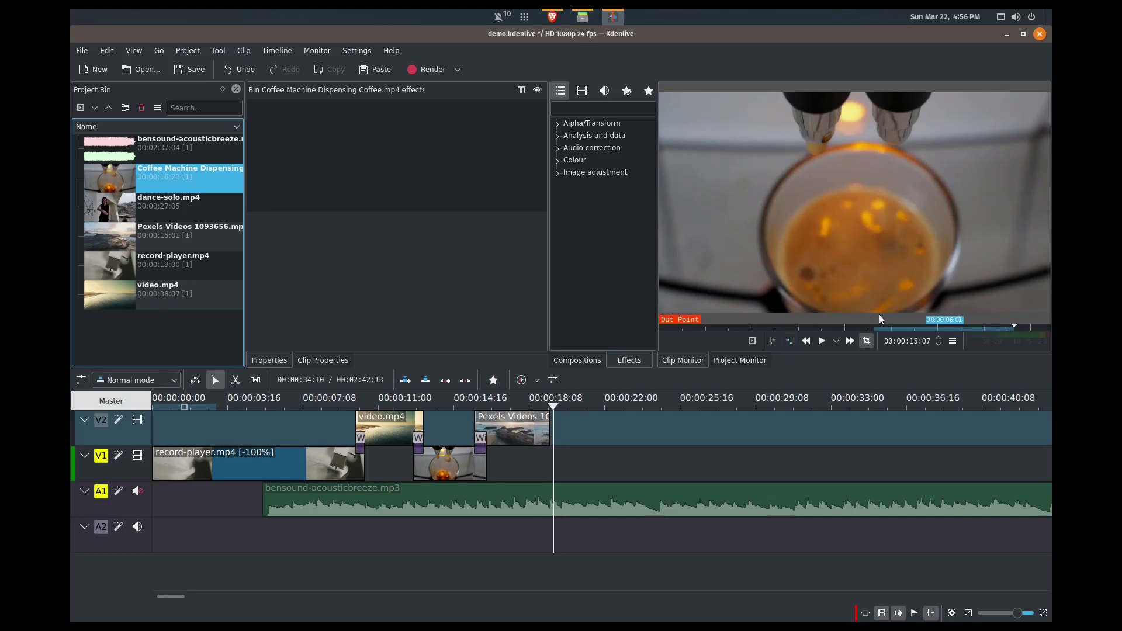
Shorten the coffee clip's zone to 00:00:04:04 by moving its start point, and play the remaining end of the clip.
{"action": "left_click_drag", "start_coordinate": [874, 325], "coordinate": [919, 327]}
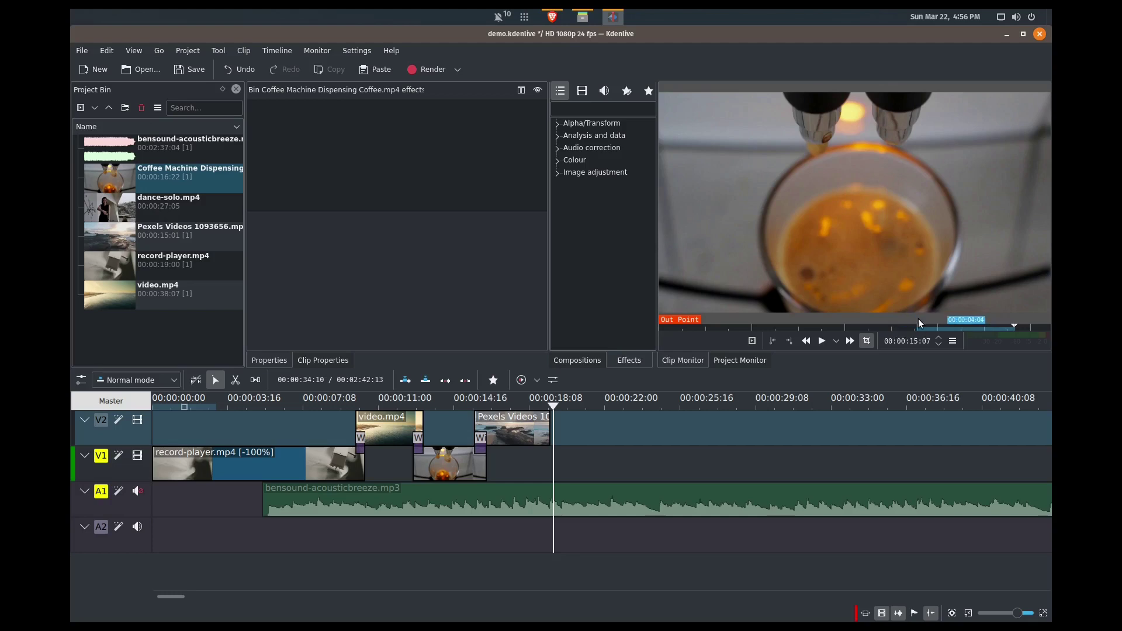
{"action": "key", "text": "space"}
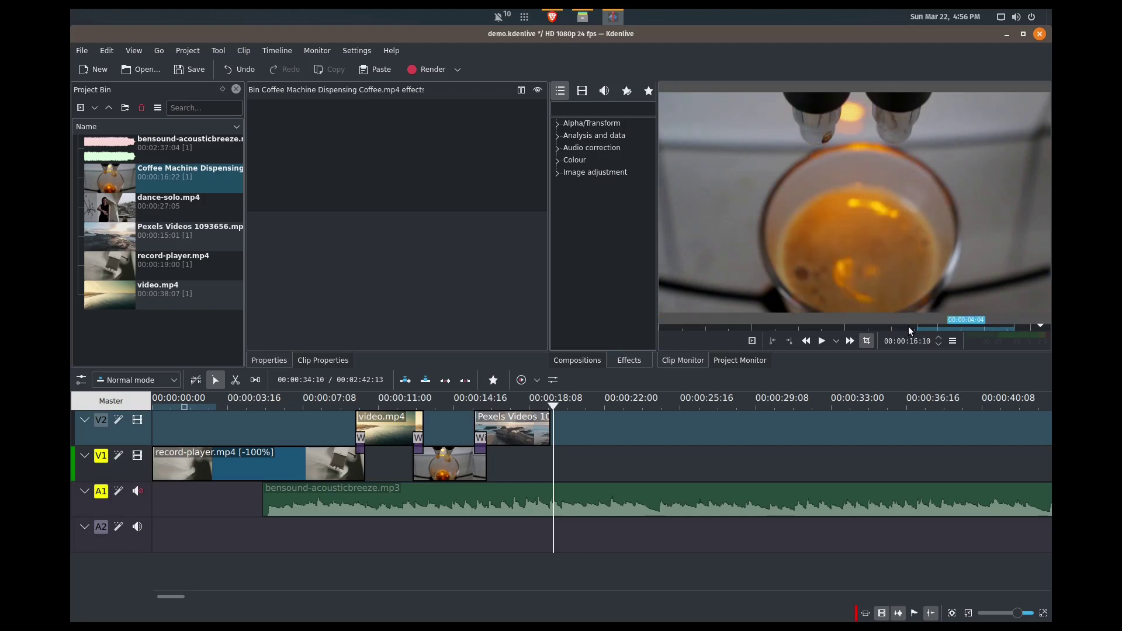
{"action": "key", "text": "space"}
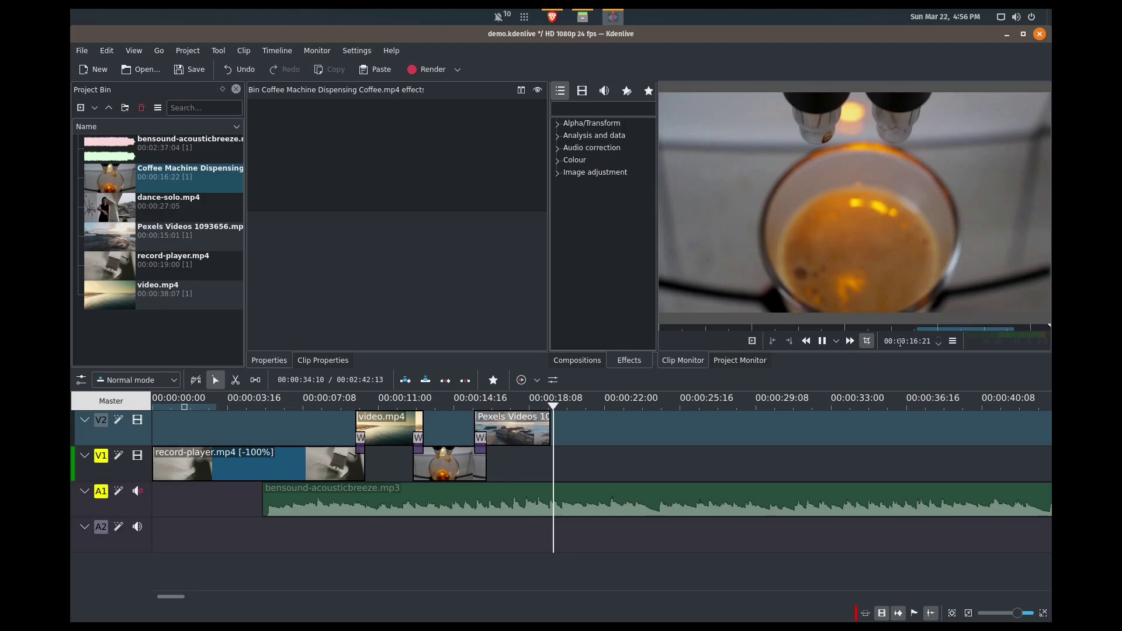
Place the coffee clip's marked zone on track V1 overlapping the end of the Pexels clip, and add a Wipe at the overlap.
{"action": "left_click", "coordinate": [817, 343]}
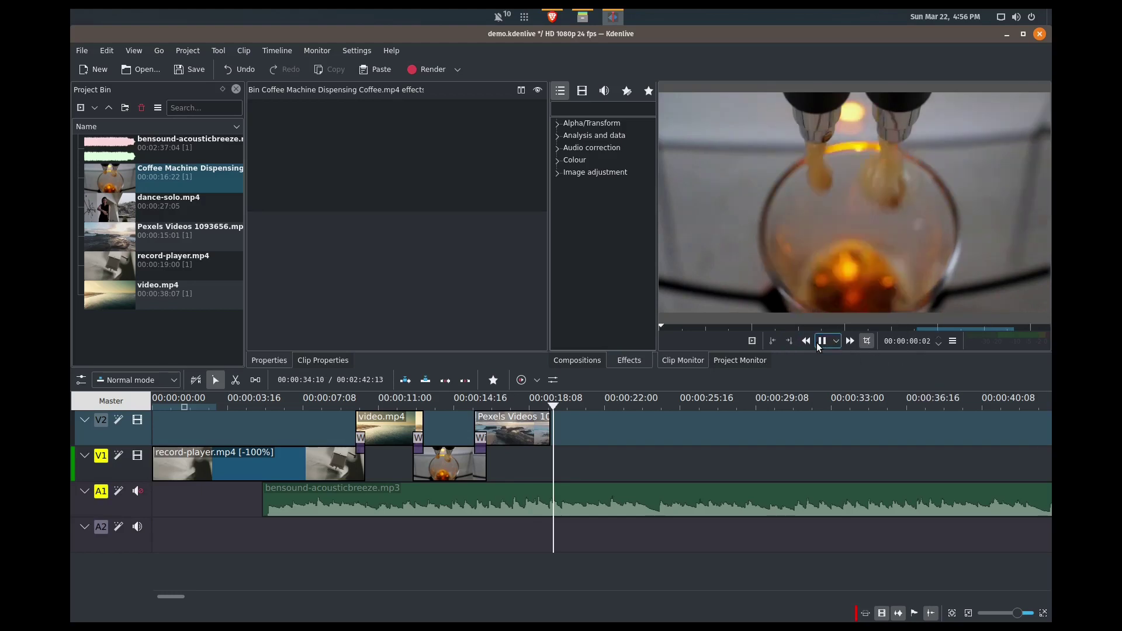
{"action": "left_click", "coordinate": [912, 328]}
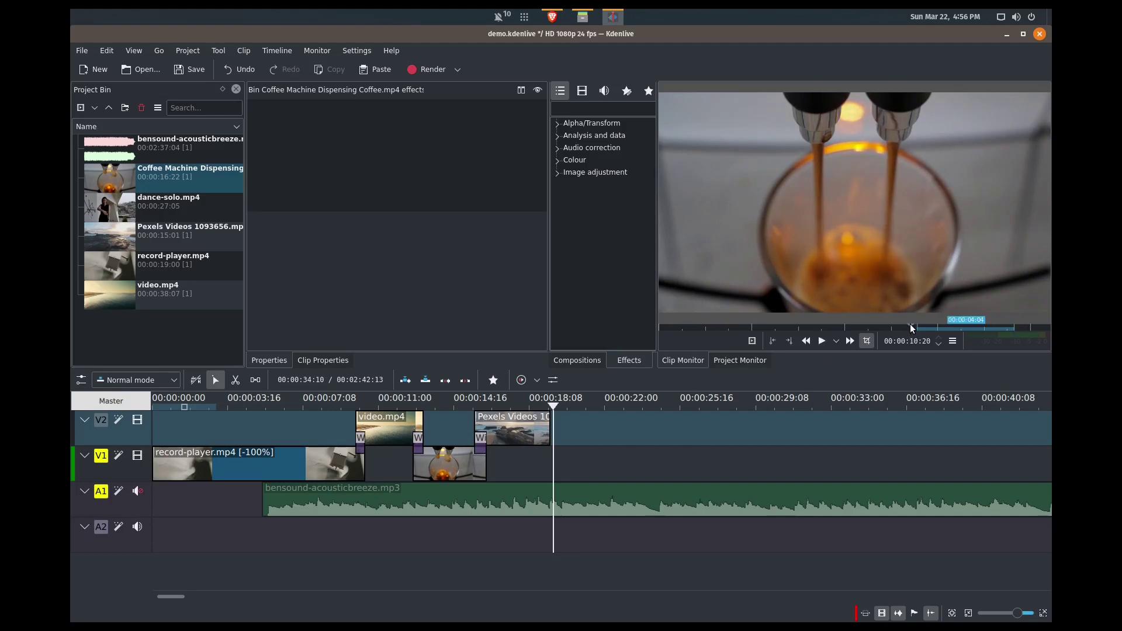
{"action": "key", "text": "space"}
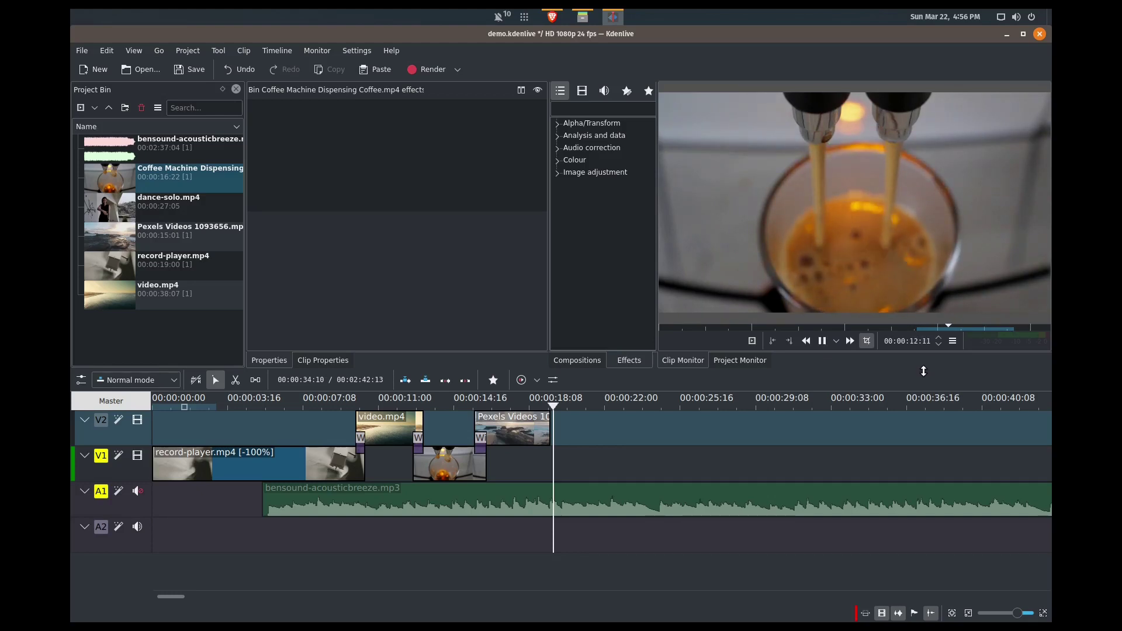
{"action": "left_click", "coordinate": [825, 294]}
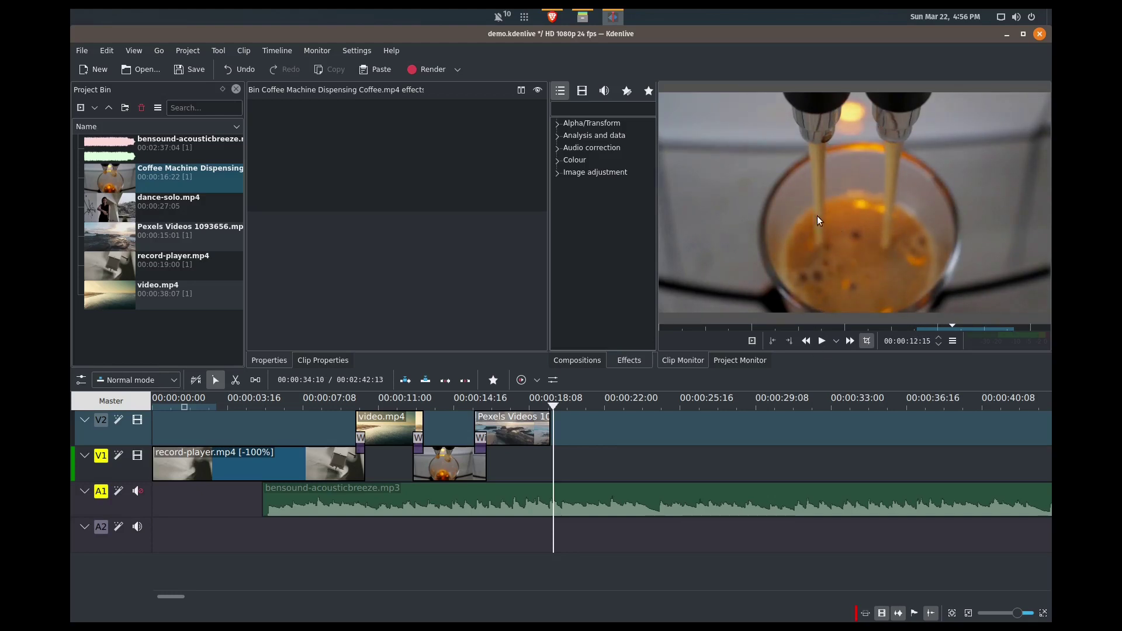
{"action": "left_click_drag", "start_coordinate": [773, 331], "coordinate": [573, 462]}
{"action": "left_click", "coordinate": [546, 442]}
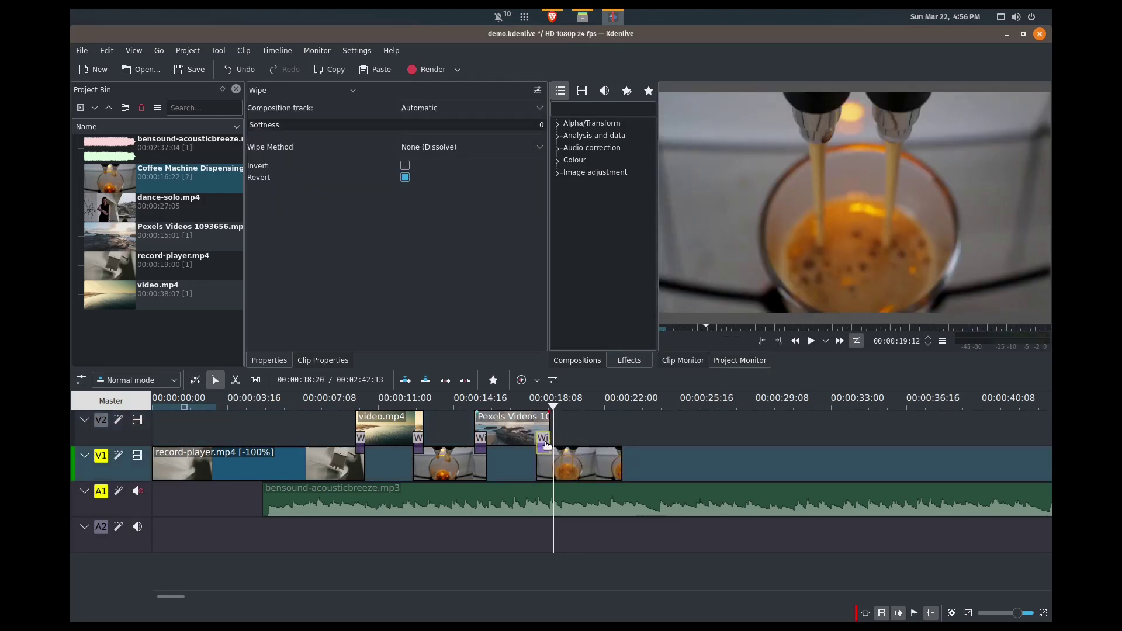
{"action": "left_click", "coordinate": [512, 465]}
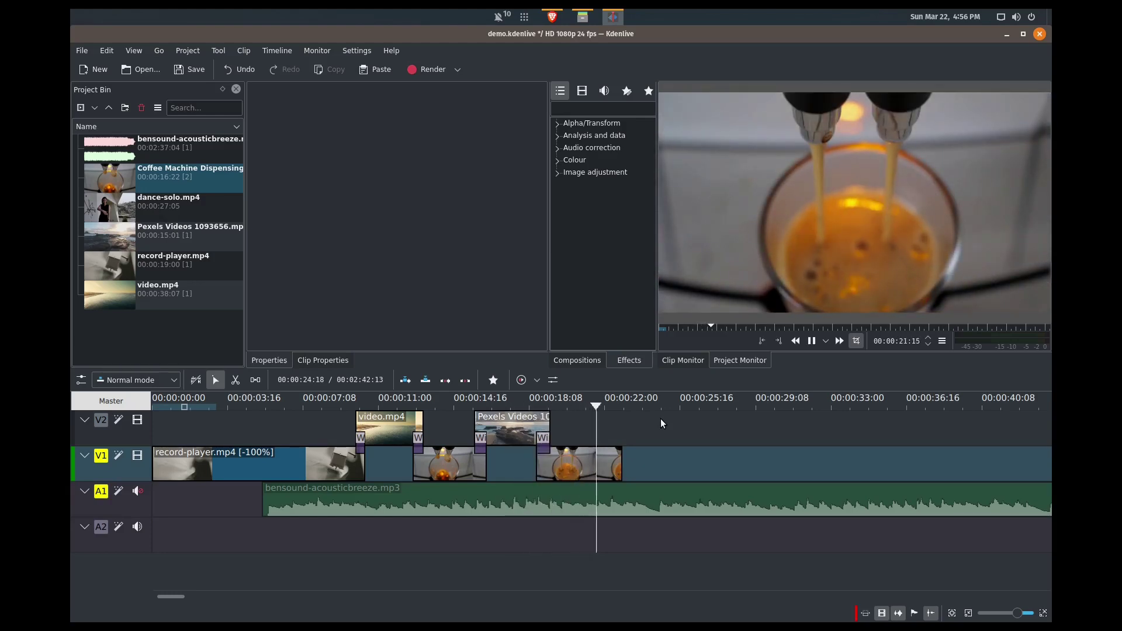
{"action": "key", "text": "space"}
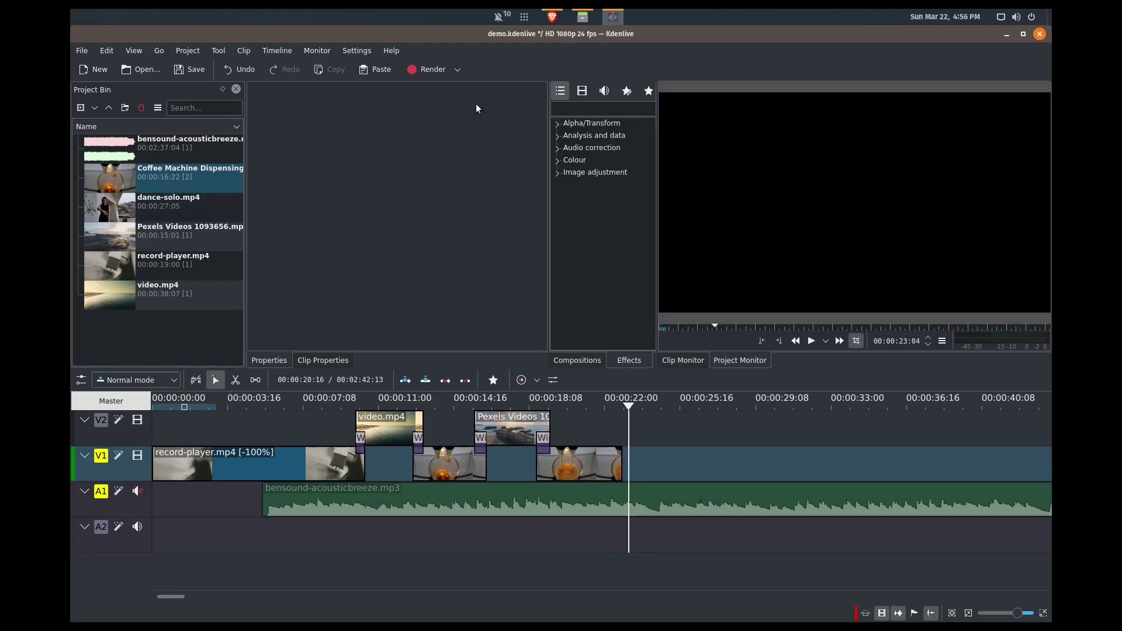
Switch to the file manager and import 1194019709.mp4 from the Demo 2020 folder into the project bin.
{"action": "left_click", "coordinate": [578, 16]}
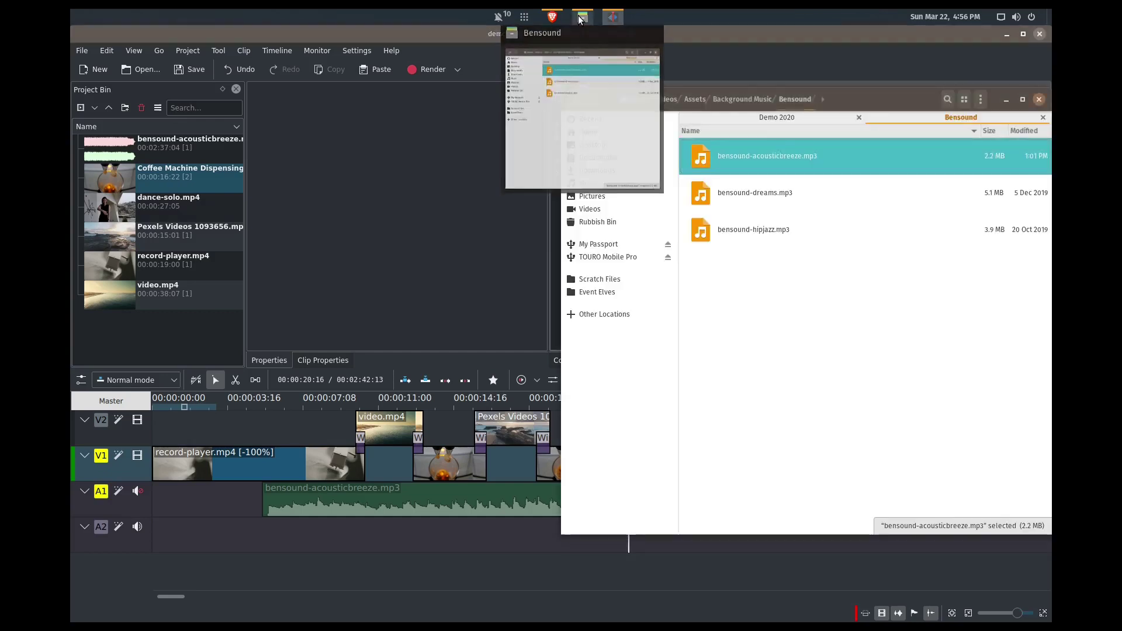
{"action": "left_click", "coordinate": [774, 119]}
{"action": "left_click_drag", "start_coordinate": [760, 155], "coordinate": [178, 331]}
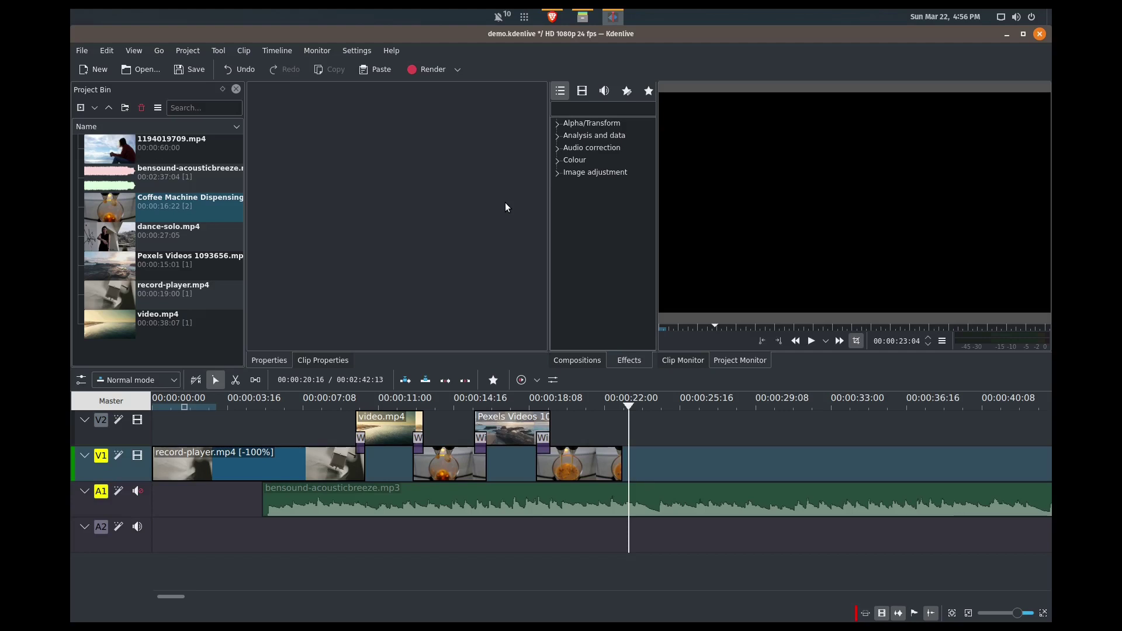
Preview 1194019709.mp4 in the clip monitor and set its zone's in point at 00:00:01:20.
{"action": "left_click_drag", "start_coordinate": [163, 151], "coordinate": [274, 162]}
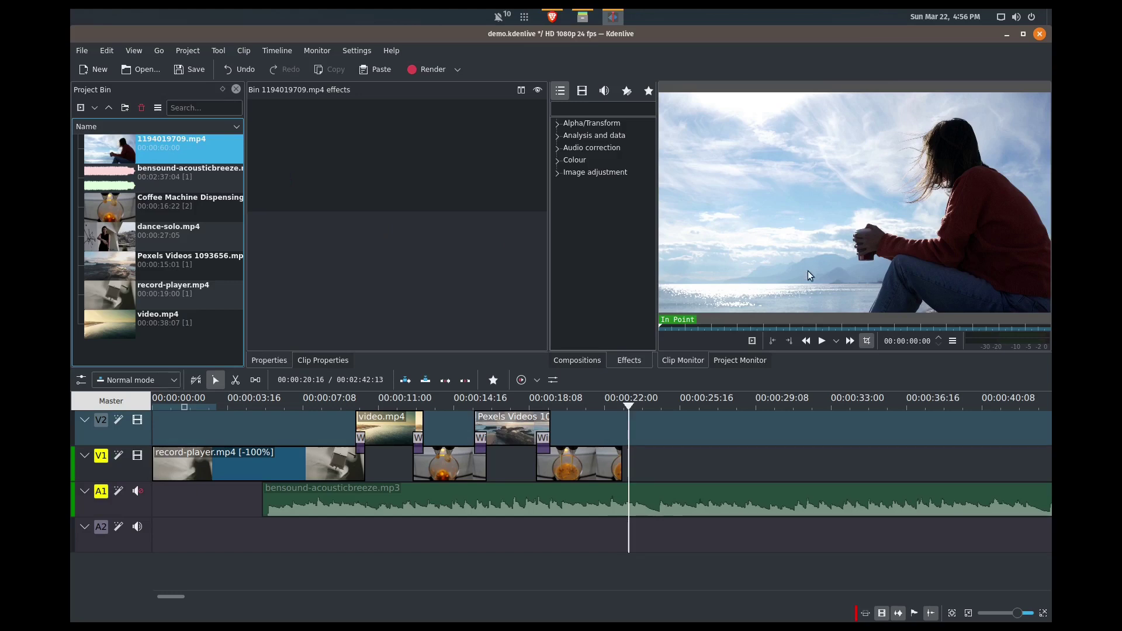
{"action": "left_click", "coordinate": [774, 283]}
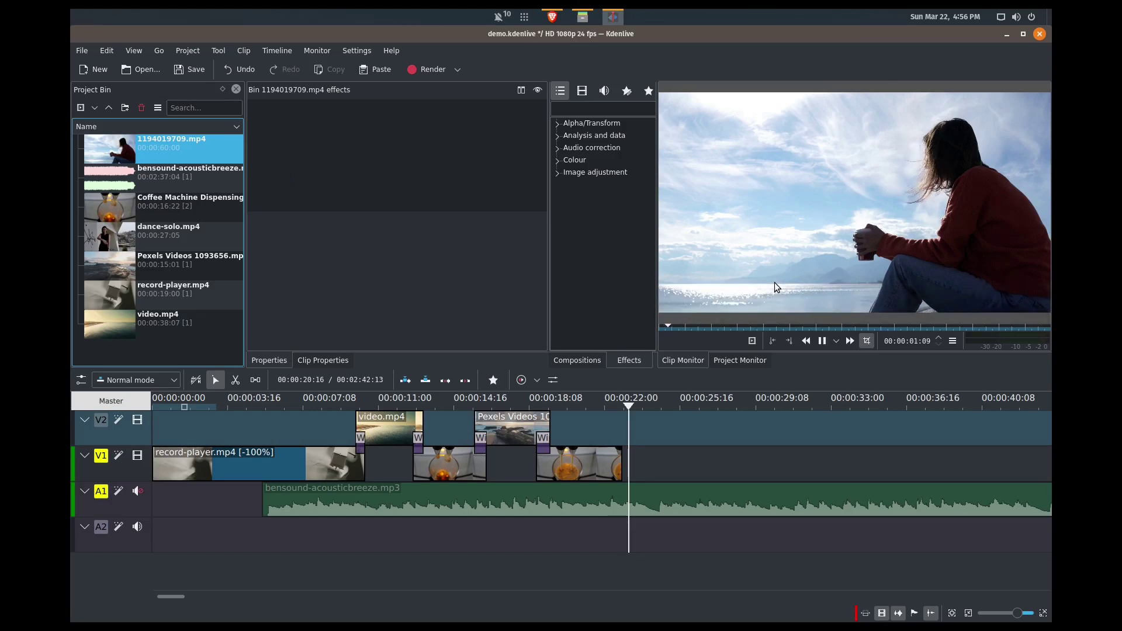
{"action": "left_click", "coordinate": [777, 281]}
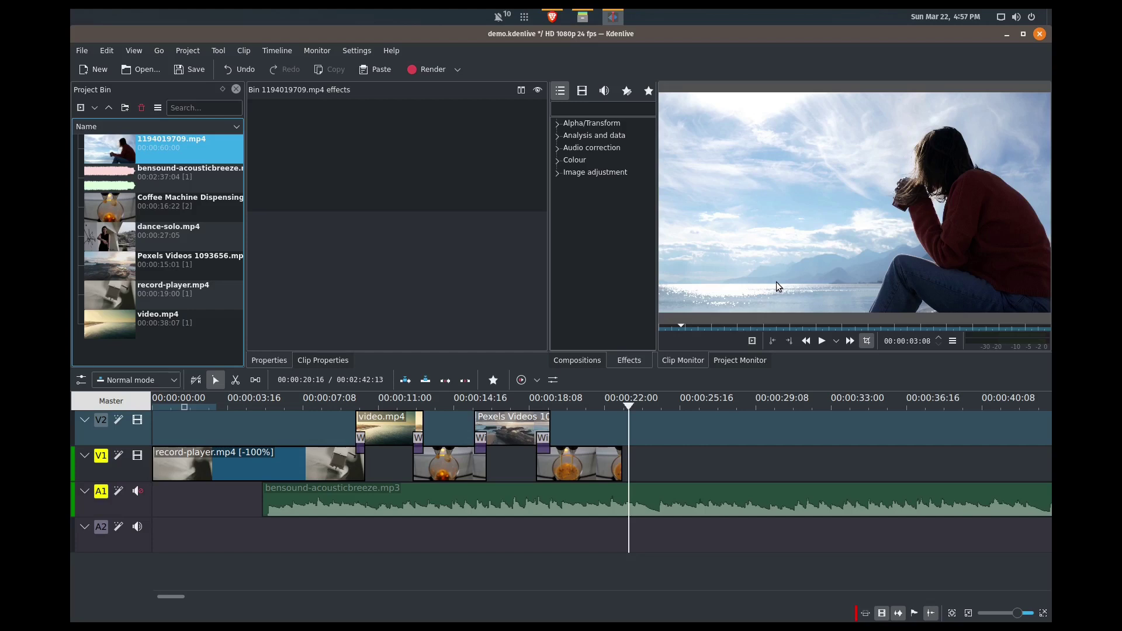
{"action": "key", "text": "Left"}
{"action": "key", "text": "Left"}
{"action": "key", "text": "Left"}
{"action": "key", "text": "Left"}
{"action": "key", "text": "Left"}
{"action": "key", "text": "Left"}
{"action": "key", "text": "Left"}
{"action": "key", "text": "Left"}
{"action": "key", "text": "Left"}
{"action": "key", "text": "Left"}
{"action": "key", "text": "Left"}
{"action": "key", "text": "Left"}
{"action": "key", "text": "Left"}
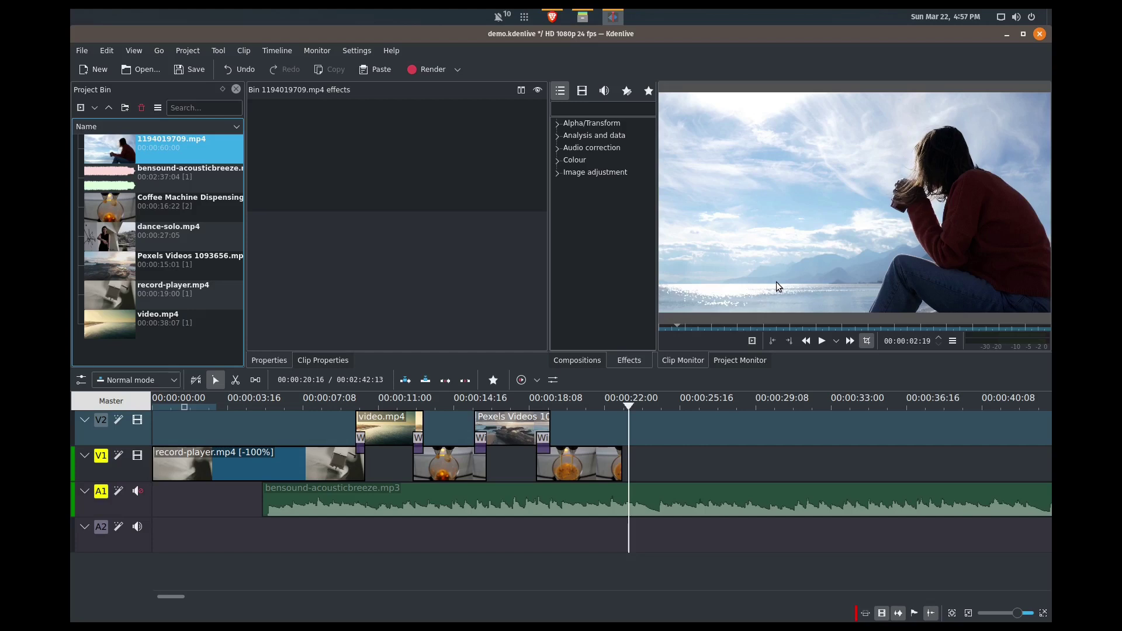
{"action": "key", "text": "Left"}
{"action": "key", "text": "Left"}
{"action": "key", "text": "Left"}
{"action": "key", "text": "Left"}
{"action": "key", "text": "Left"}
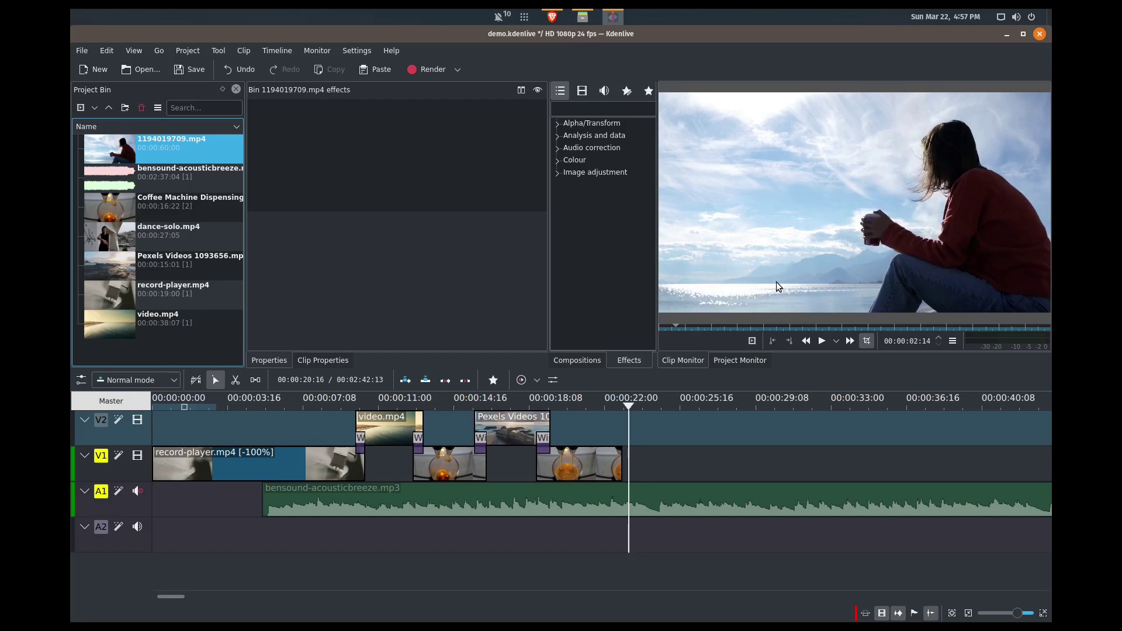
{"action": "key", "text": "Left"}
{"action": "key", "text": "Left"}
{"action": "key", "text": "Left"}
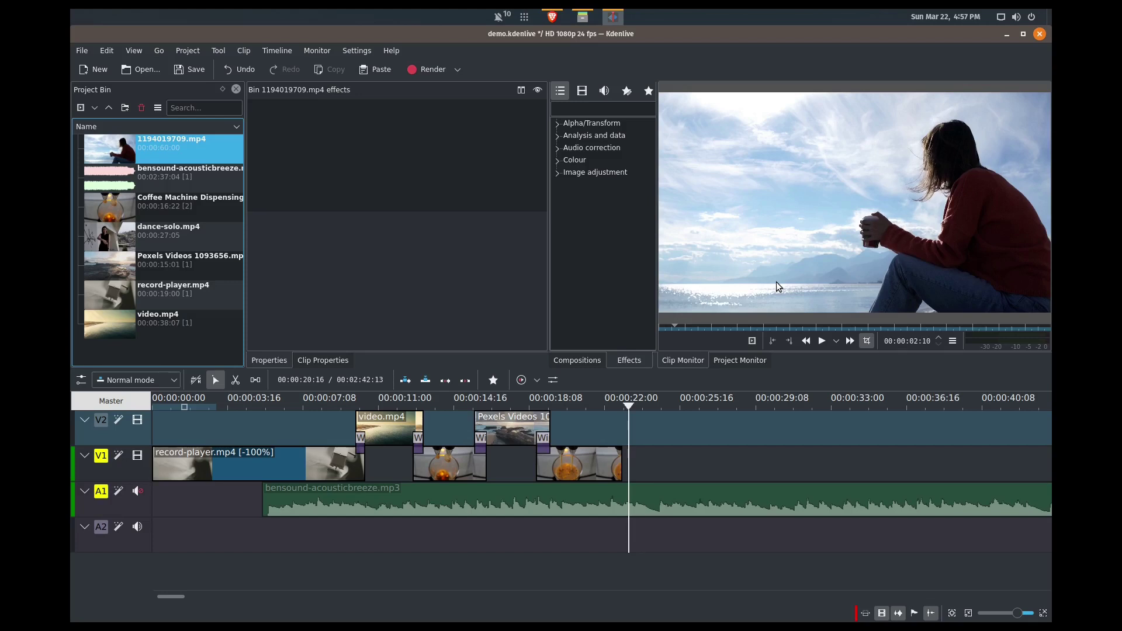
{"action": "key", "text": "Right"}
{"action": "key", "text": "Right"}
{"action": "key", "text": "Right"}
{"action": "key", "text": "Right"}
{"action": "key", "text": "Right"}
{"action": "key", "text": "Right"}
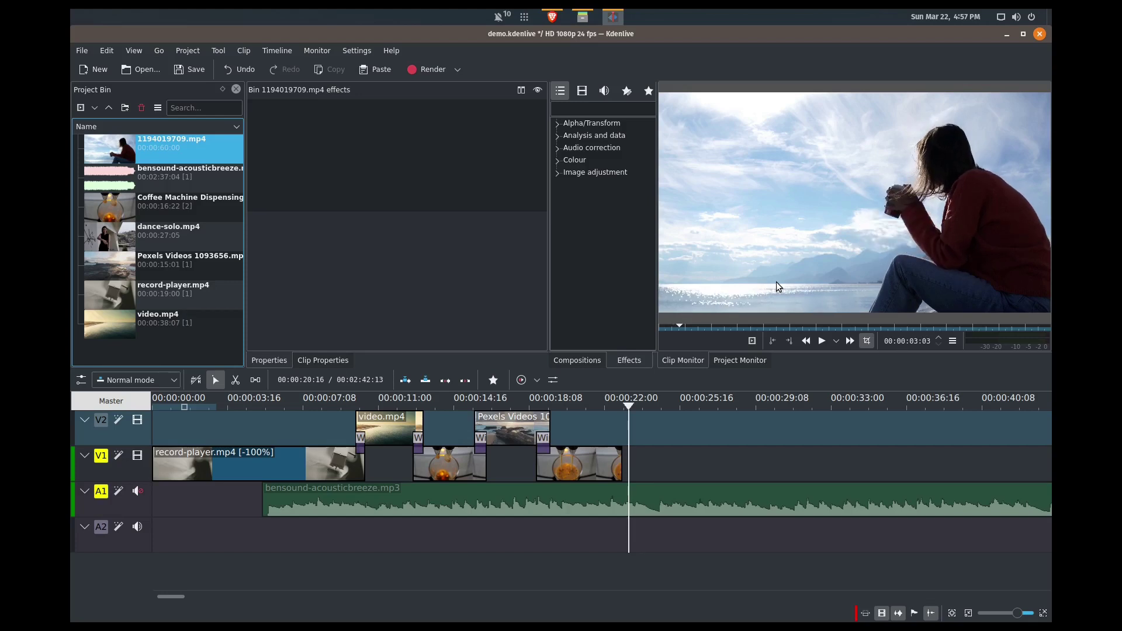
{"action": "key", "text": "Left"}
{"action": "key", "text": "Left"}
{"action": "key", "text": "Left"}
{"action": "key", "text": "Left"}
{"action": "key", "text": "Left"}
{"action": "key", "text": "Left"}
{"action": "key", "text": "Left"}
{"action": "key", "text": "Left"}
{"action": "key", "text": "Left"}
{"action": "key", "text": "Left"}
{"action": "key", "text": "Left"}
{"action": "key", "text": "Left"}
{"action": "key", "text": "Left"}
{"action": "key", "text": "Left"}
{"action": "key", "text": "Left"}
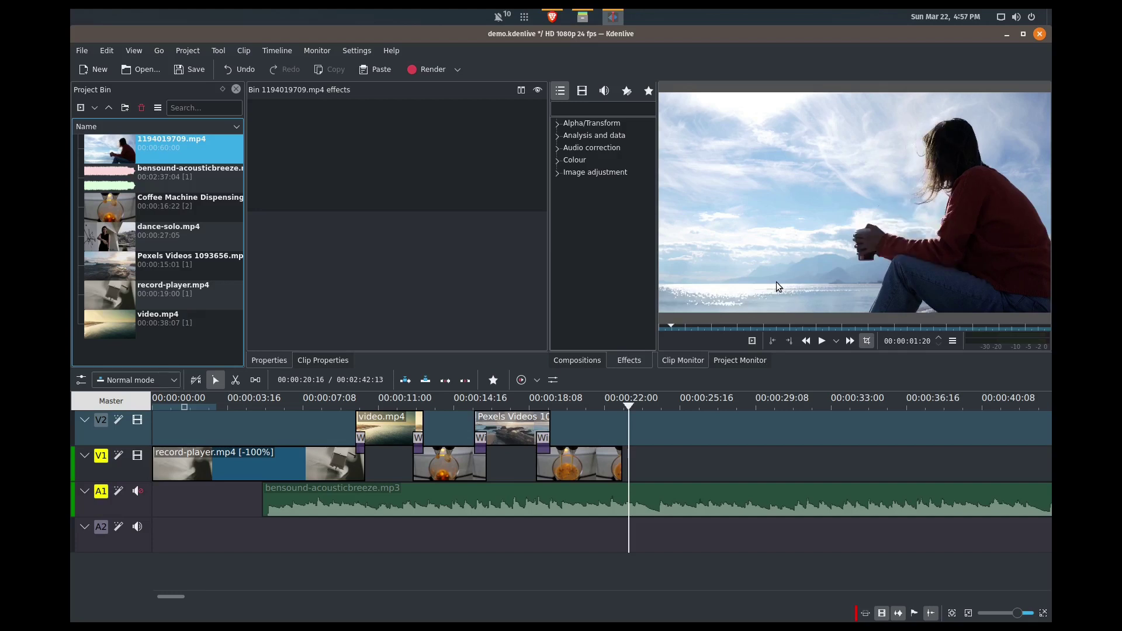
{"action": "left_click", "coordinate": [773, 342]}
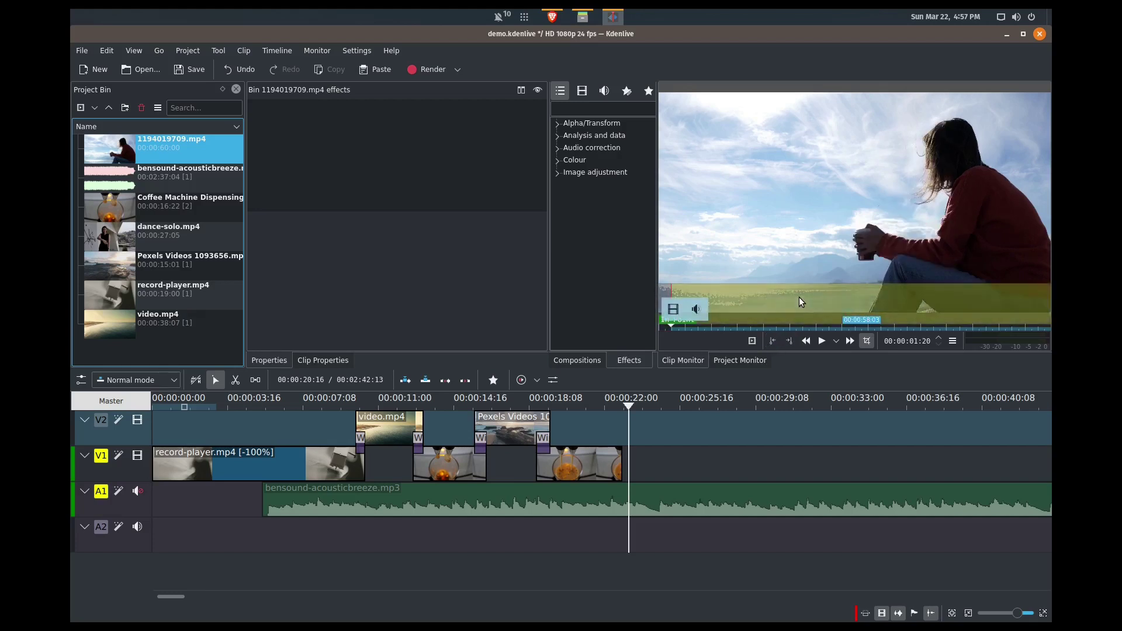
Play 1194019709.mp4 onward from the in point and set the zone's out point at 00:00:05:21.
{"action": "key", "text": "space"}
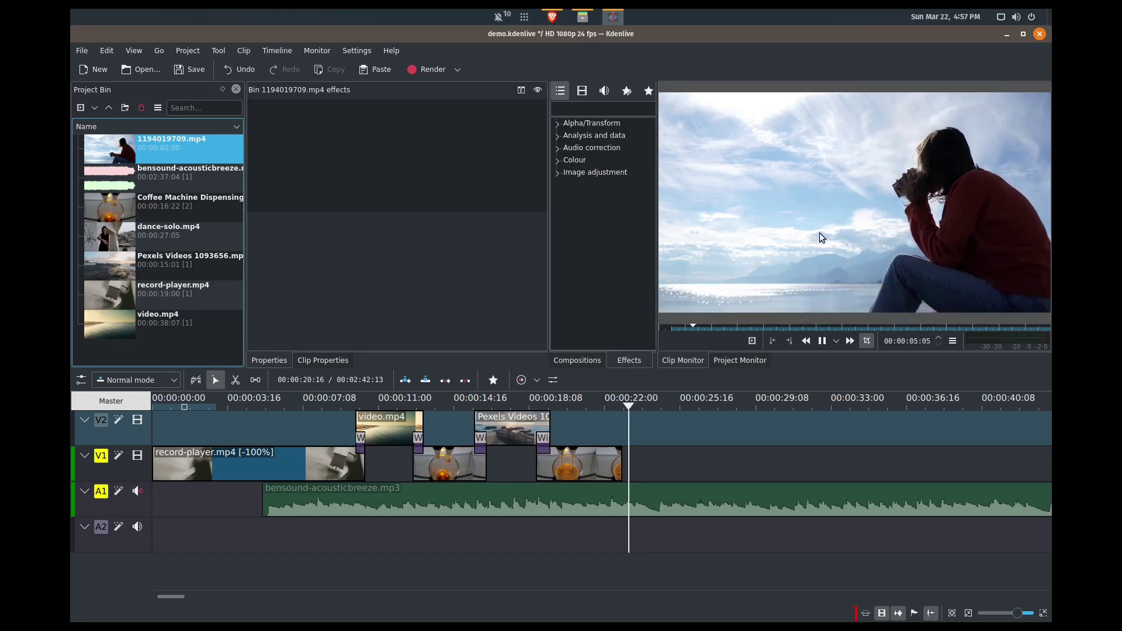
{"action": "key", "text": "space"}
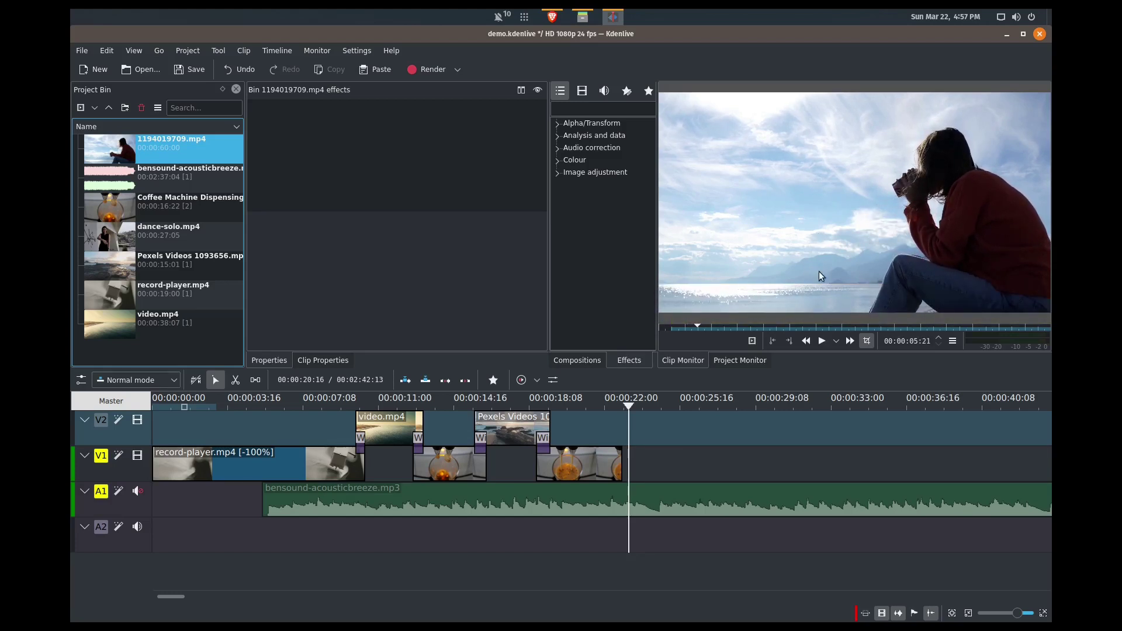
{"action": "left_click", "coordinate": [791, 343]}
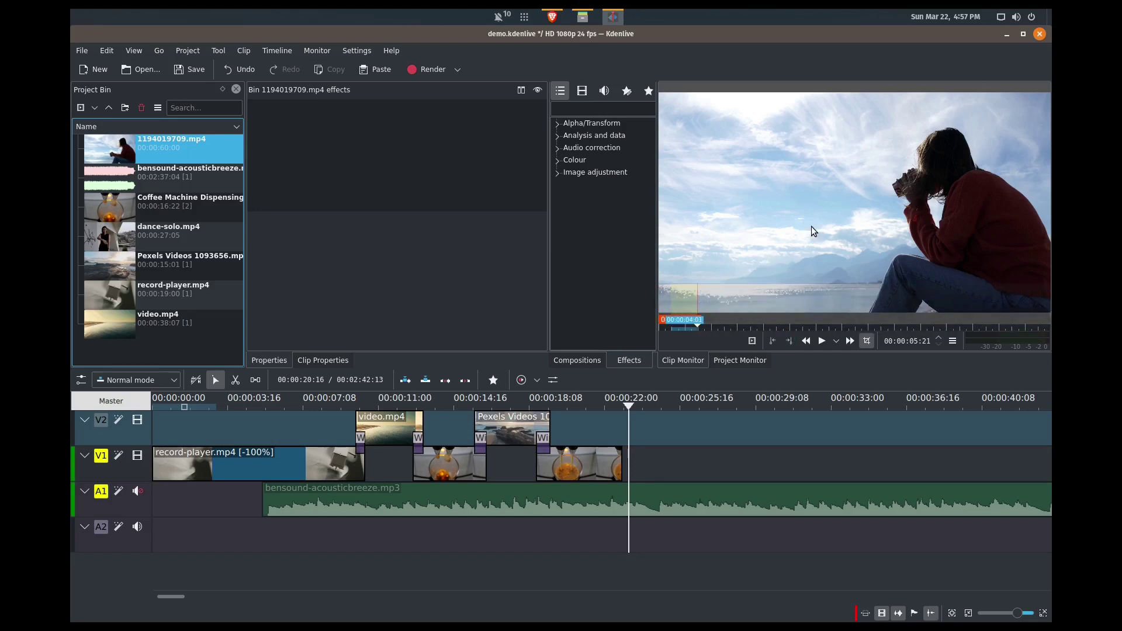
Place the marked 1194019709.mp4 zone on track V2 overlapping the end of the second coffee clip, and add a Wipe at the overlap.
{"action": "left_click_drag", "start_coordinate": [816, 206], "coordinate": [669, 547]}
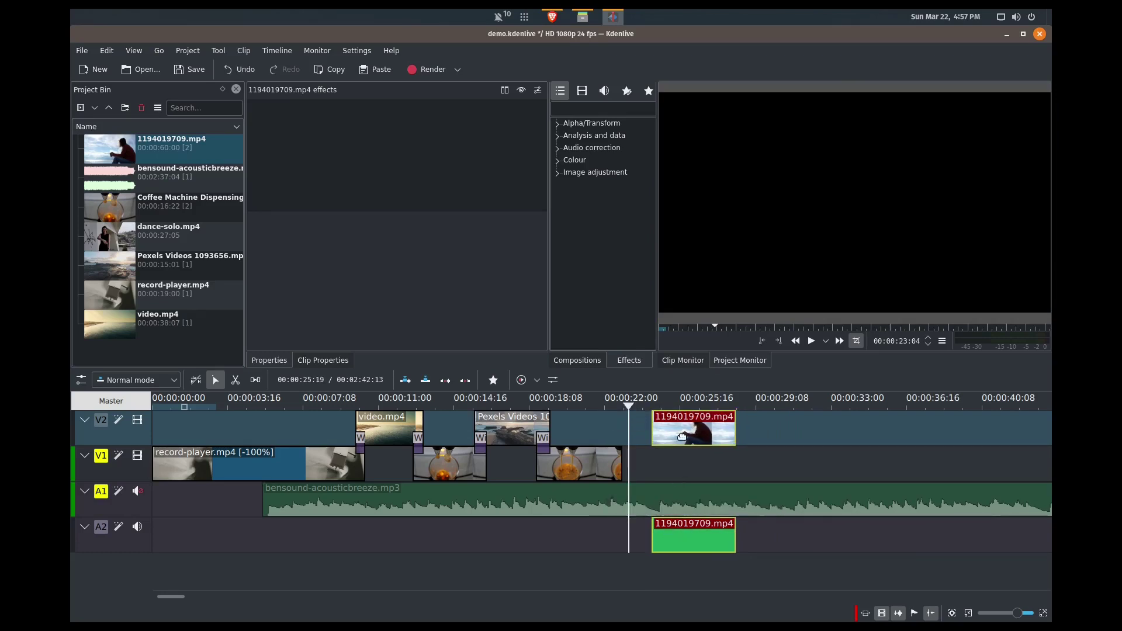
{"action": "left_click_drag", "start_coordinate": [681, 433], "coordinate": [626, 430]}
{"action": "left_click", "coordinate": [619, 441]}
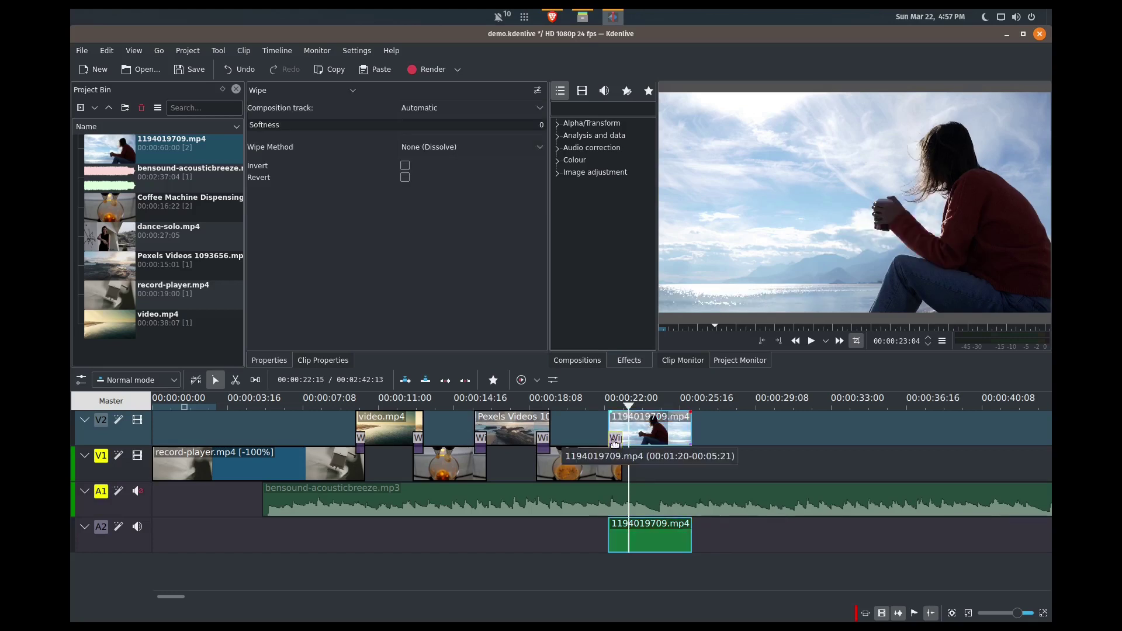
Ungroup the 1194019709.mp4 clip and delete its audio part from track A2.
{"action": "left_click", "coordinate": [651, 531]}
{"action": "right_click", "coordinate": [664, 432]}
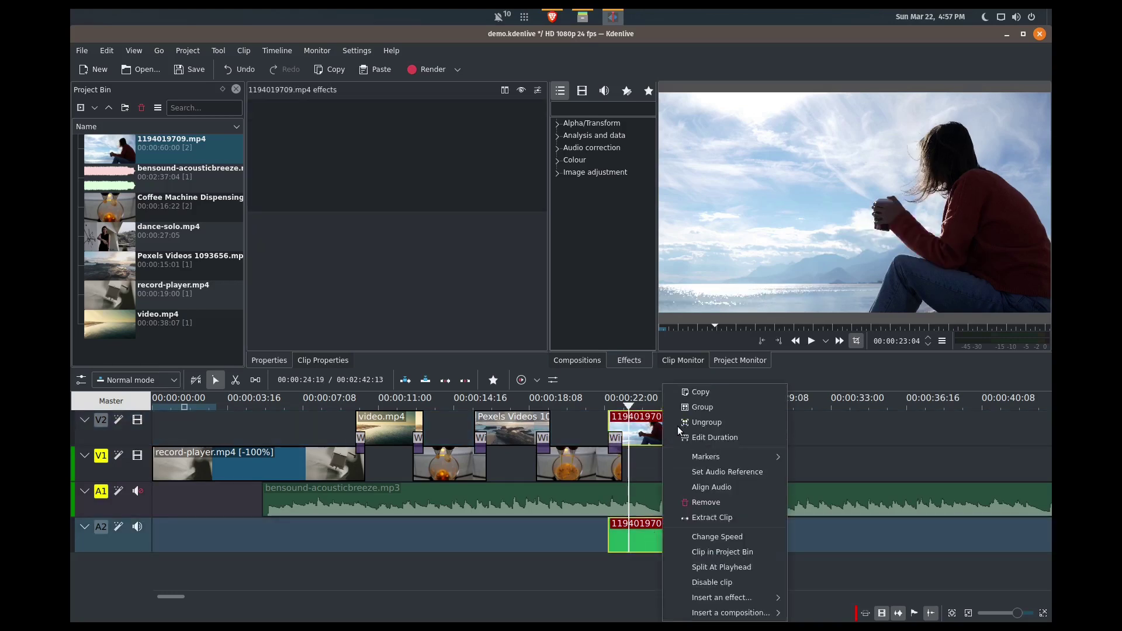
{"action": "left_click", "coordinate": [679, 423]}
{"action": "key", "text": "Delete"}
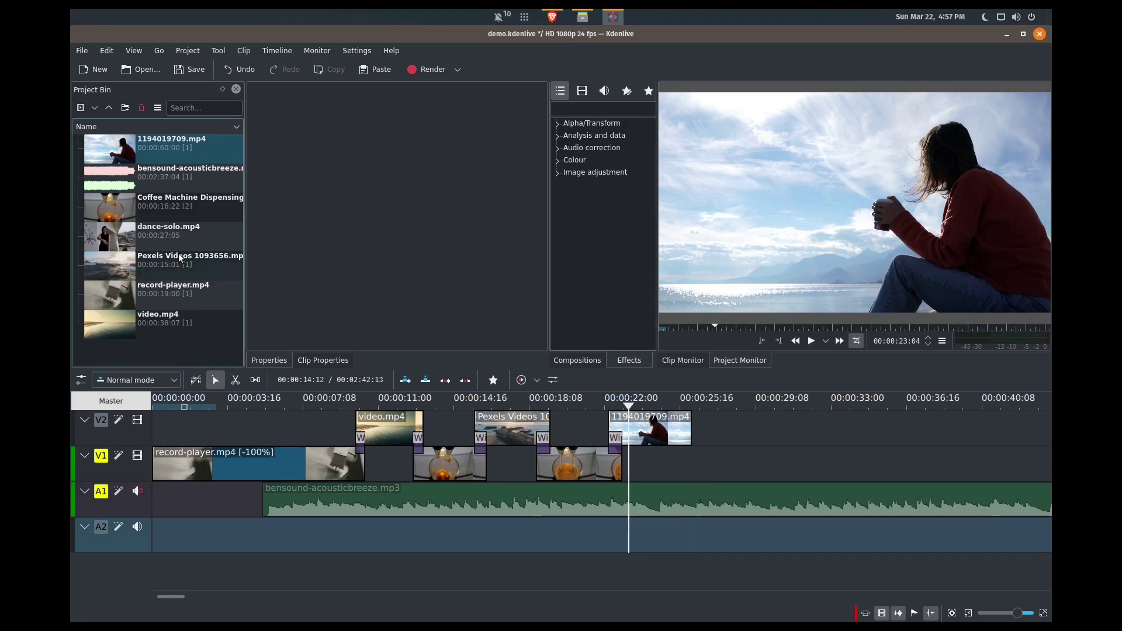
Place the whole dance-solo.mp4 clip on track V2 just after the 1194019709.mp4 clip.
{"action": "left_click_drag", "start_coordinate": [167, 233], "coordinate": [695, 455]}
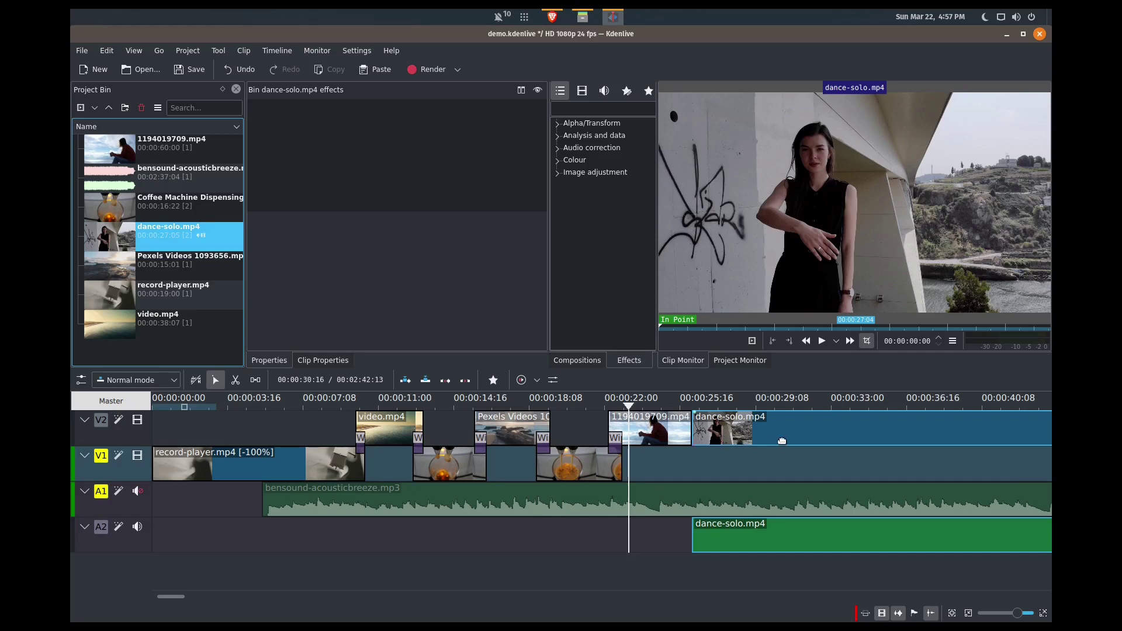
{"action": "left_click", "coordinate": [748, 432]}
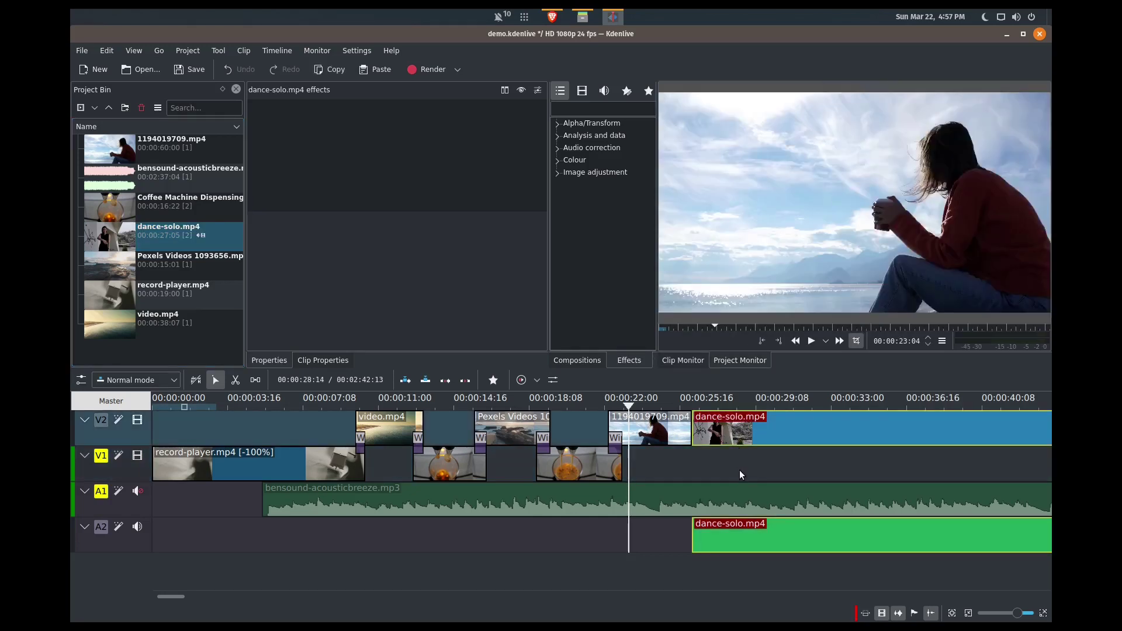
{"action": "left_click_drag", "start_coordinate": [736, 431], "coordinate": [741, 468]}
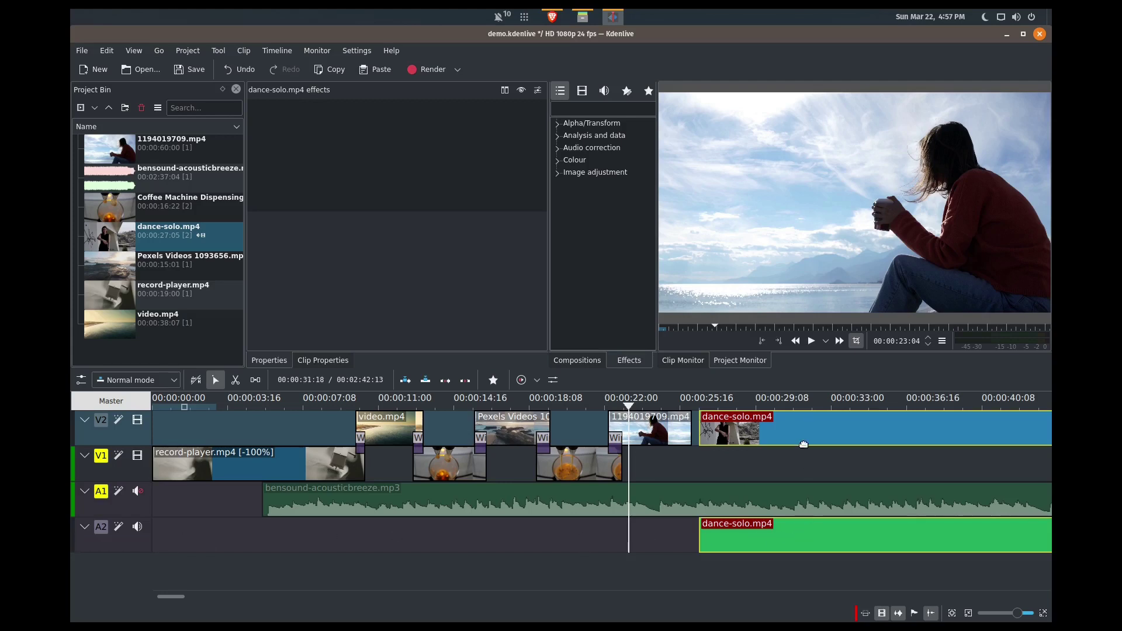
Ungroup the dance-solo.mp4 clip and delete its audio part from track A2.
{"action": "right_click", "coordinate": [807, 426]}
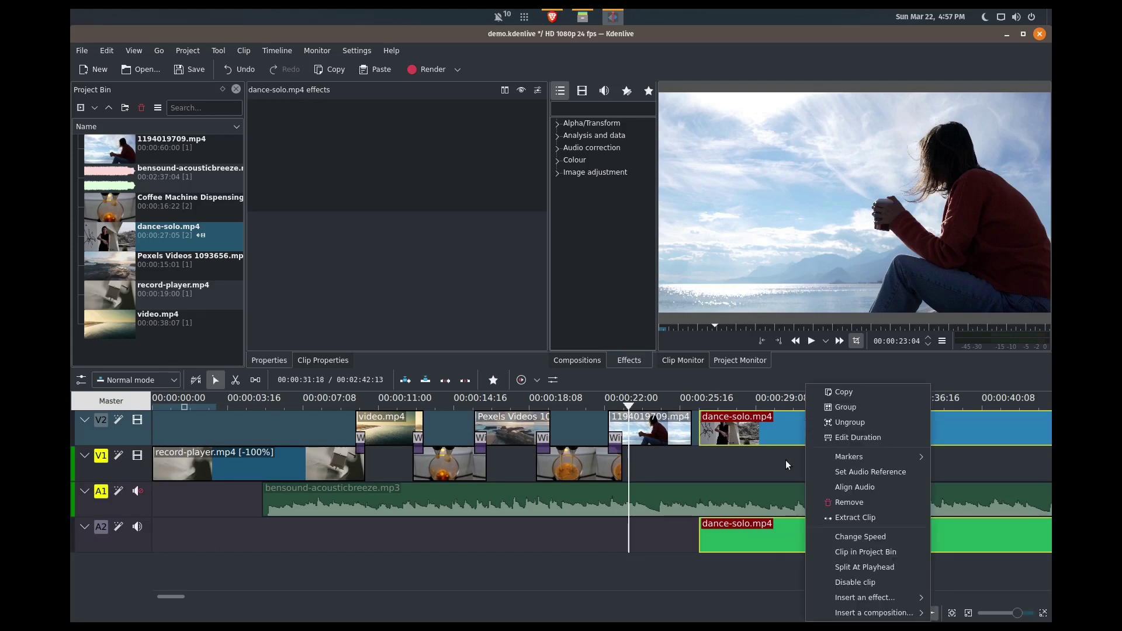
{"action": "left_click", "coordinate": [837, 426]}
{"action": "left_click", "coordinate": [777, 534]}
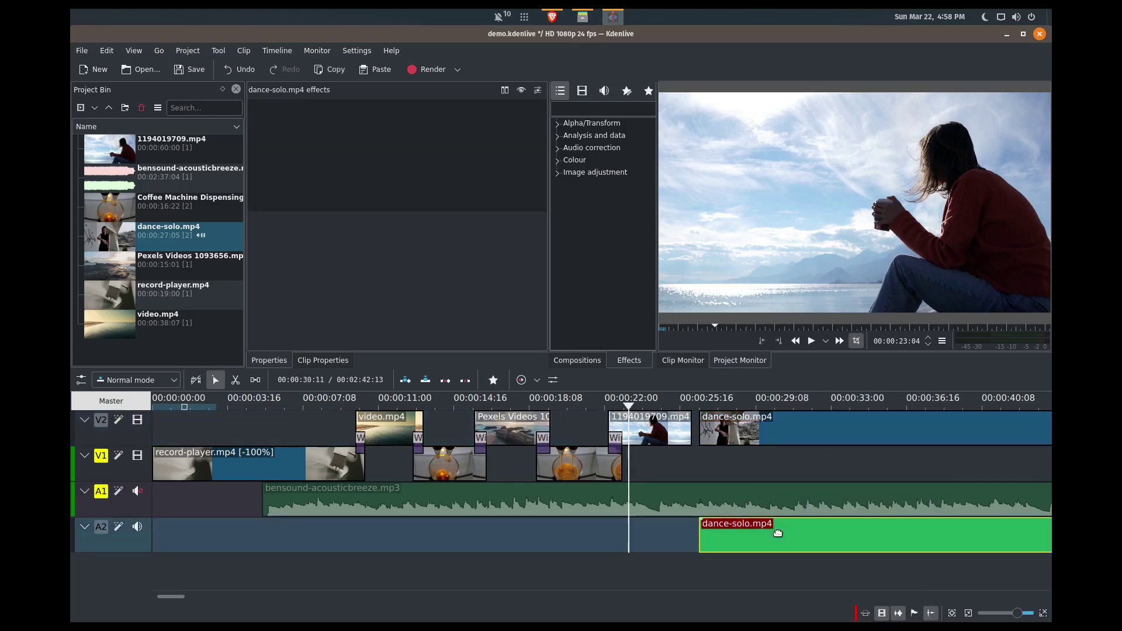
{"action": "key", "text": "Delete"}
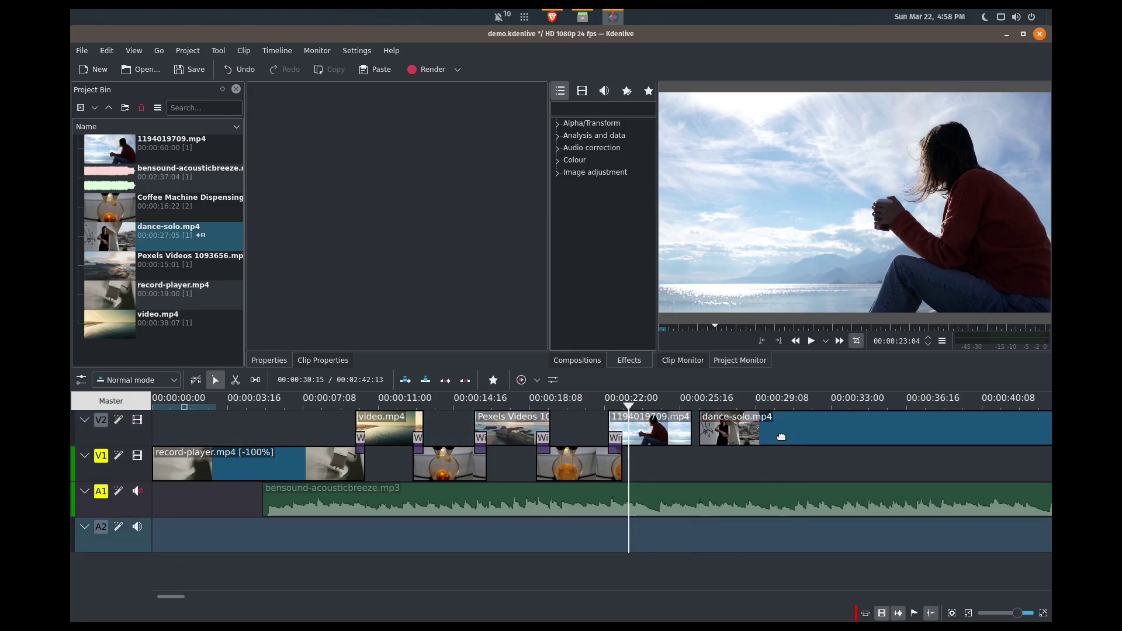
Move the dance-solo.mp4 video to track V1 overlapping the end of the 1194019709.mp4 clip, add a Wipe there, and play the transition.
{"action": "left_click_drag", "start_coordinate": [782, 437], "coordinate": [766, 458]}
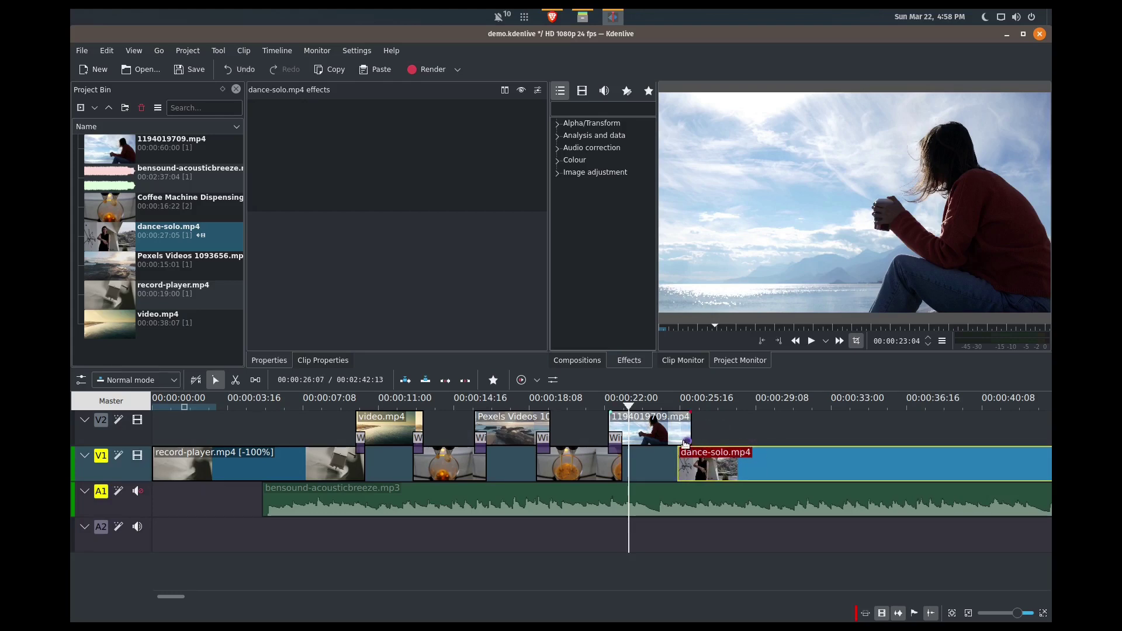
{"action": "left_click", "coordinate": [686, 441]}
{"action": "left_click", "coordinate": [670, 458]}
{"action": "key", "text": "space"}
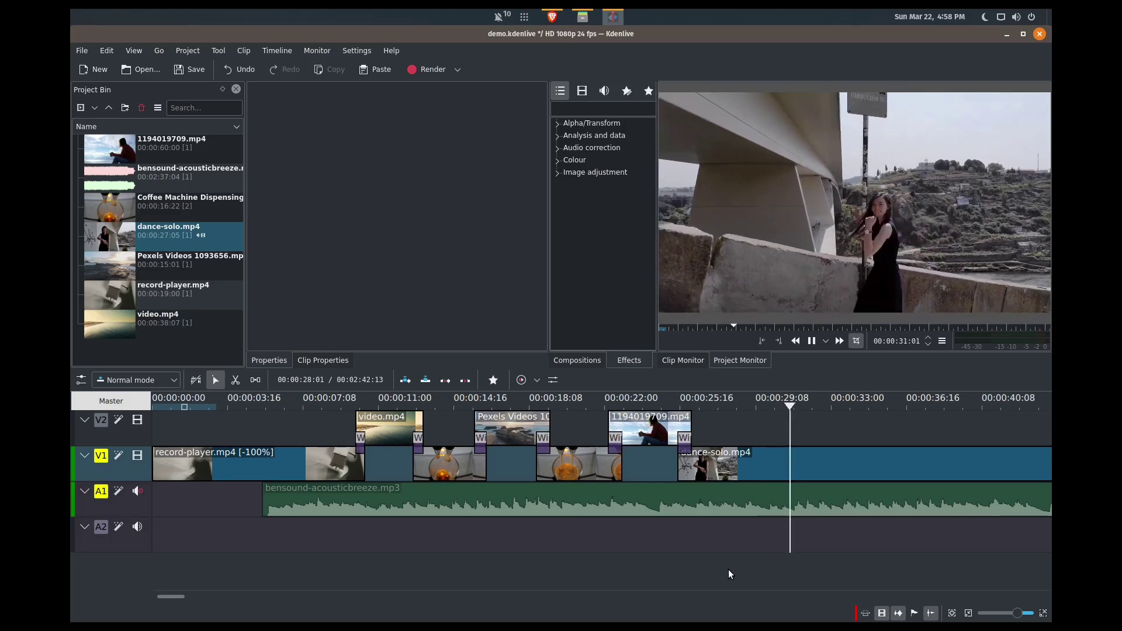
{"action": "key", "text": "space"}
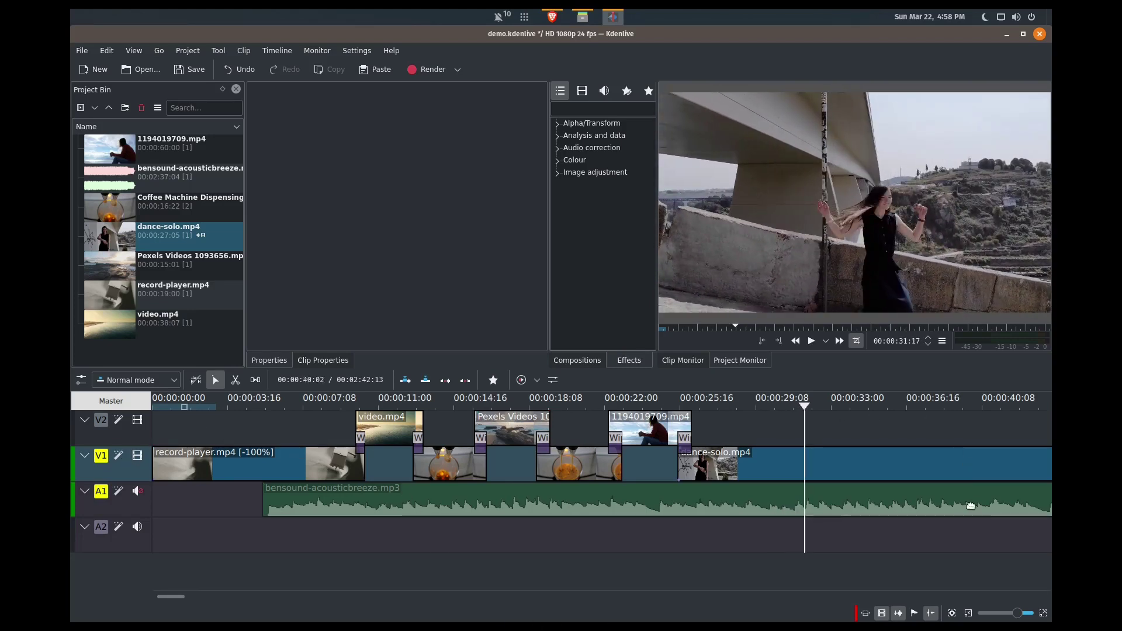
Add a video track named V3 above track V2.
{"action": "right_click", "coordinate": [82, 424]}
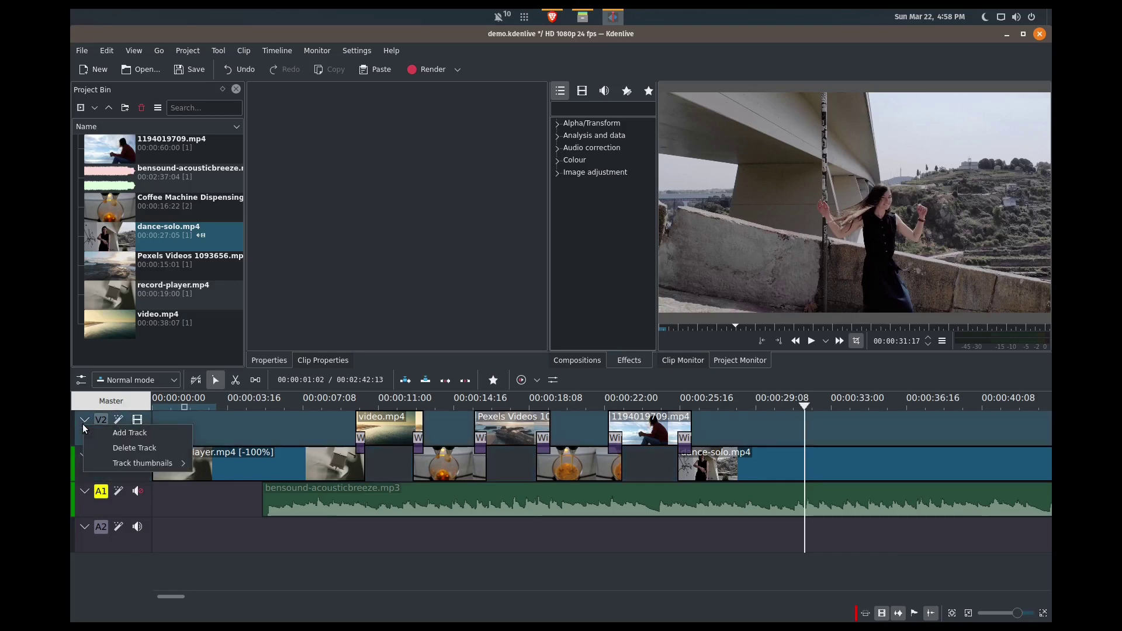
{"action": "left_click", "coordinate": [86, 427]}
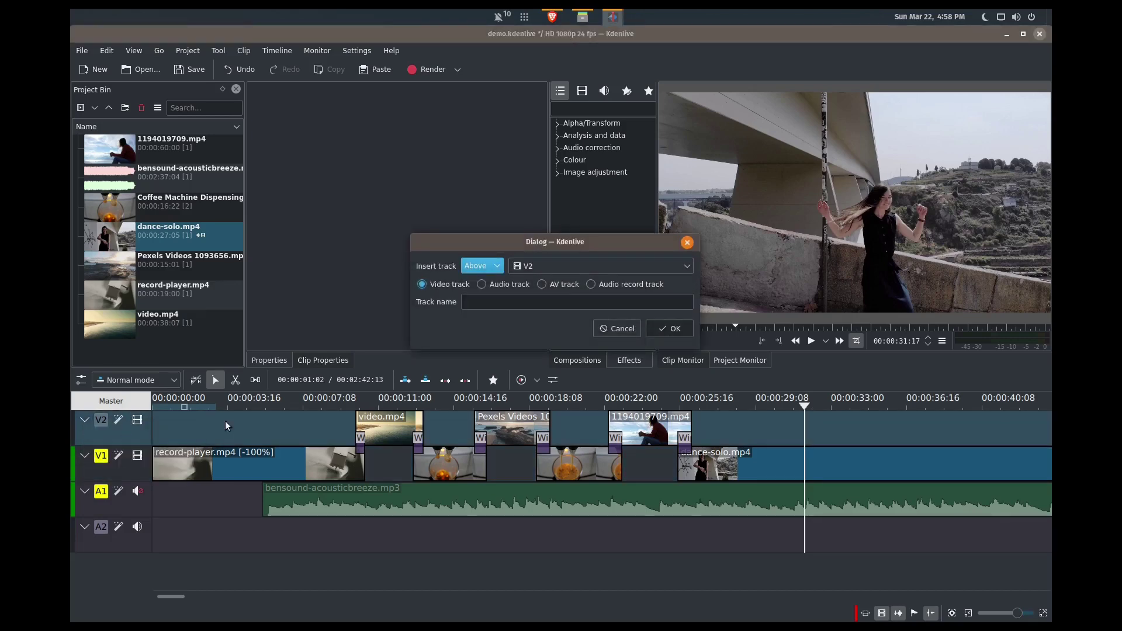
{"action": "left_click", "coordinate": [492, 303]}
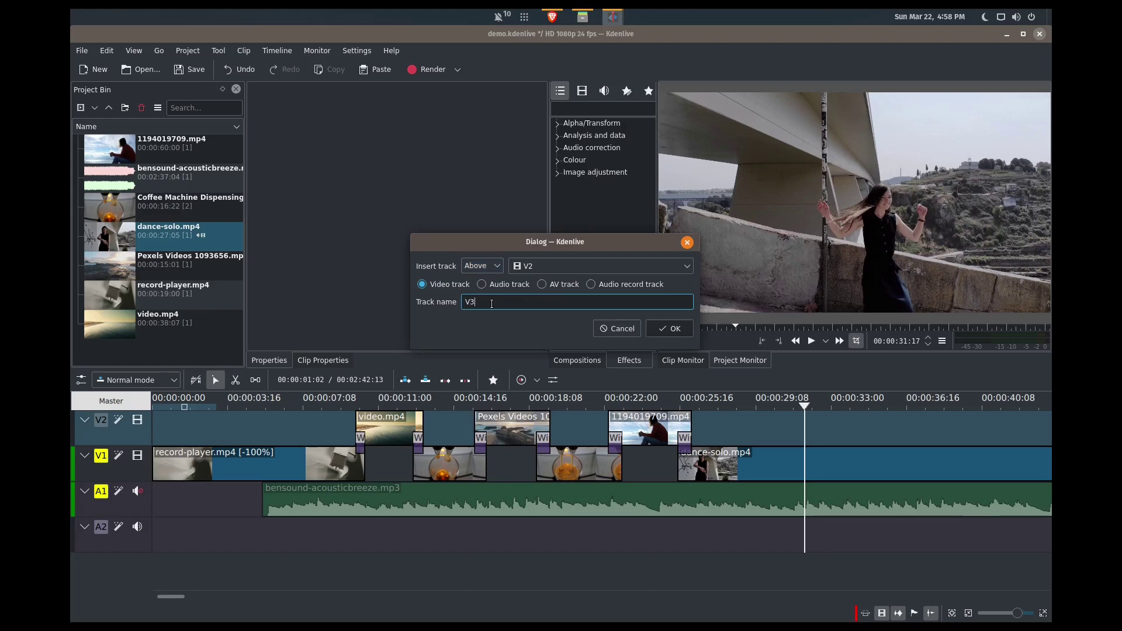
{"action": "left_click", "coordinate": [666, 328]}
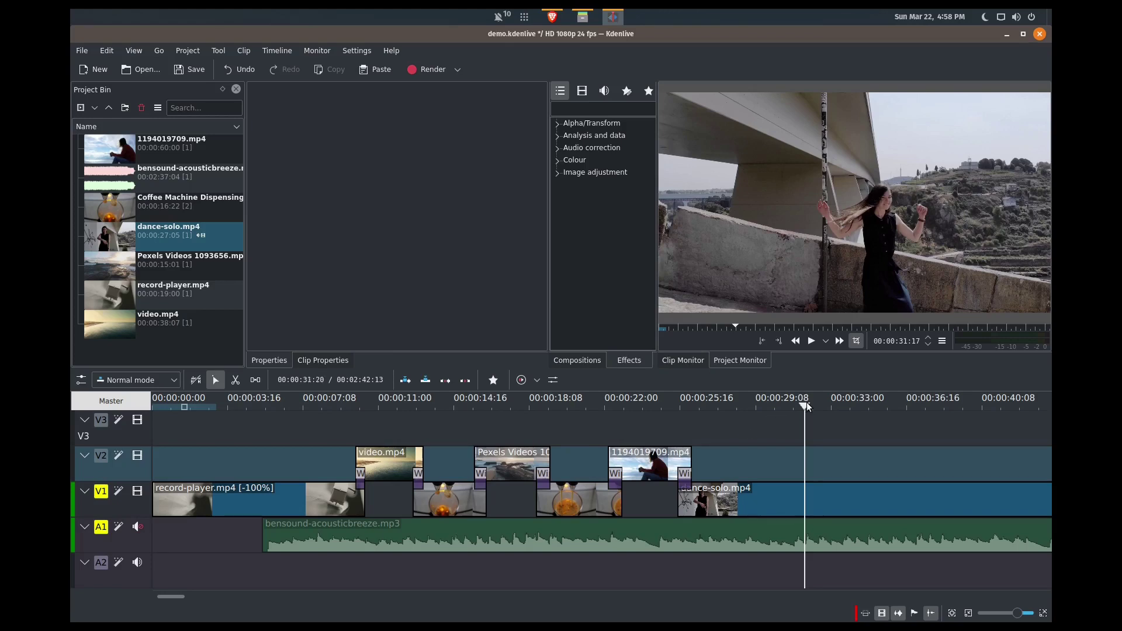
Play the sequence's opening, then cut the record-player.mp4 clip on V1 at about 00:00:03:15 and delete the part before the cut.
{"action": "left_click_drag", "start_coordinate": [805, 408], "coordinate": [149, 432]}
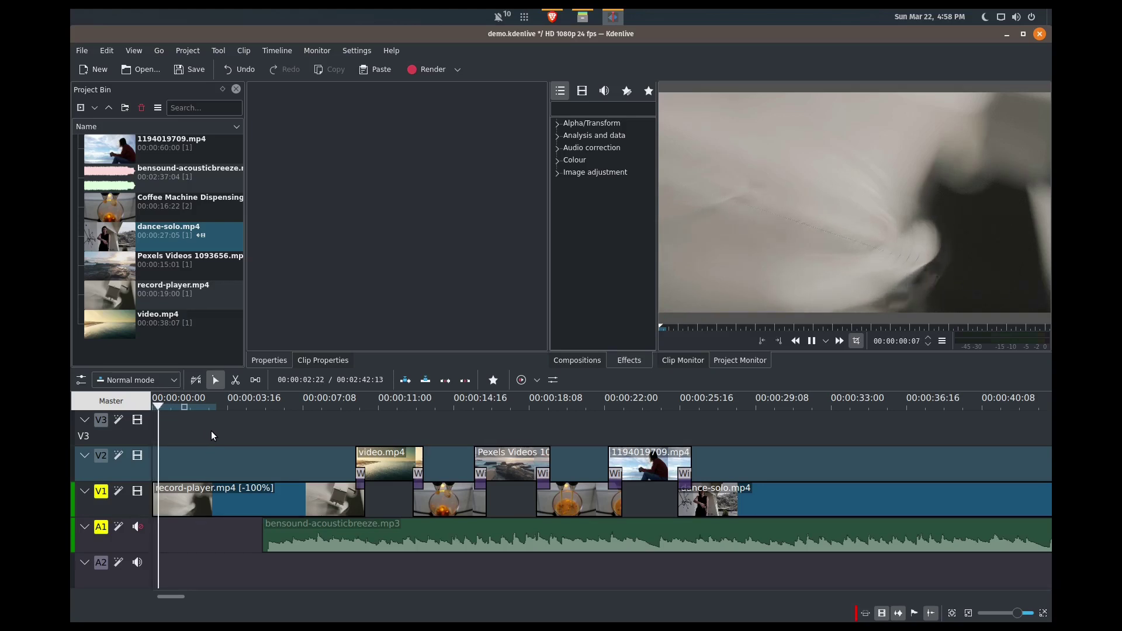
{"action": "key", "text": "space"}
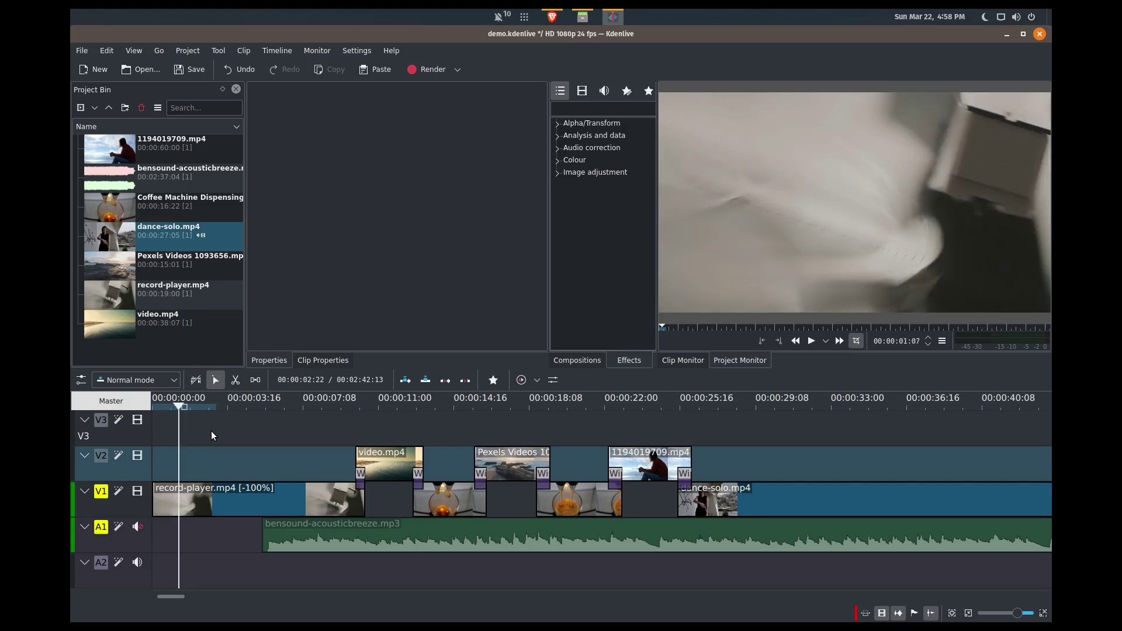
{"action": "key", "text": "x"}
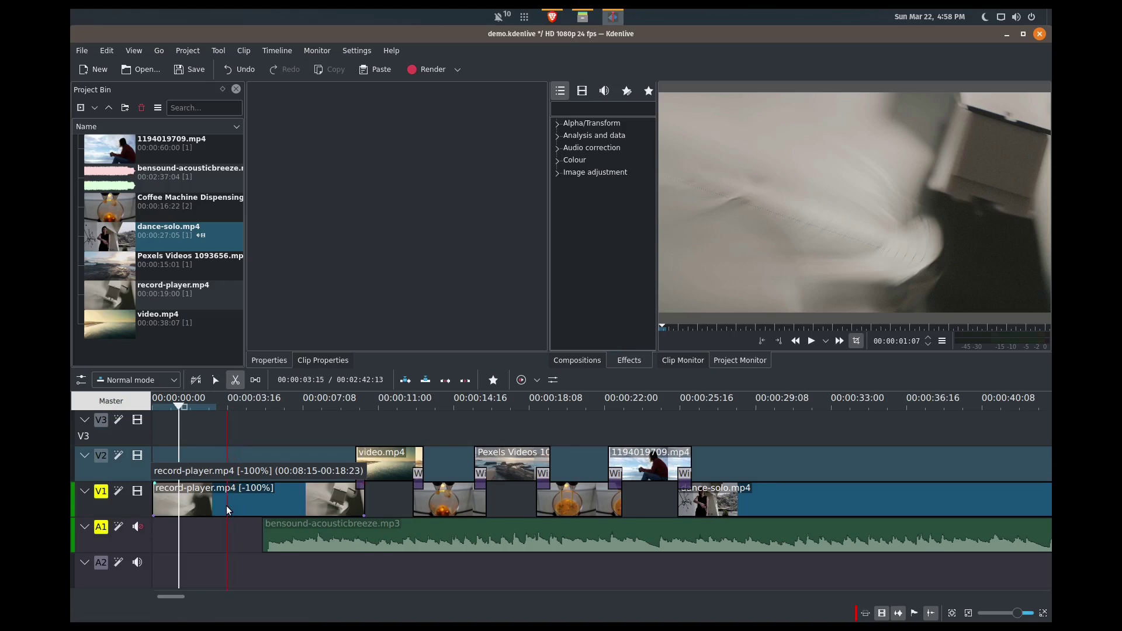
{"action": "left_click", "coordinate": [226, 506]}
{"action": "key", "text": "s"}
{"action": "left_click", "coordinate": [198, 504]}
{"action": "key", "text": "Delete"}
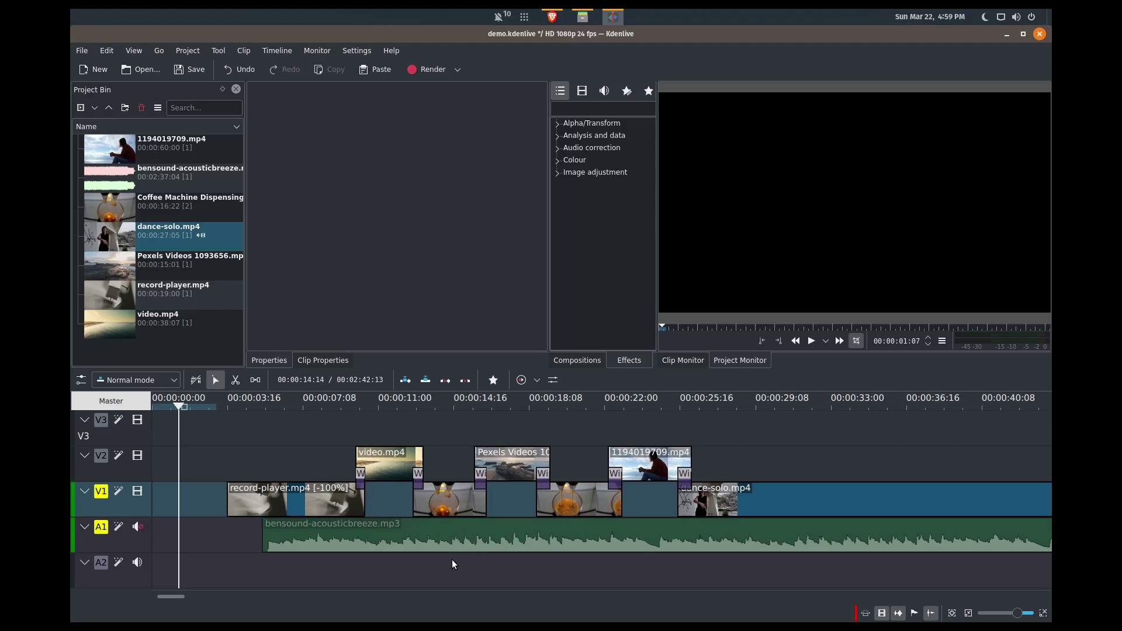
Move all clips, wipes and the music together so that the record-player.mp4 clip starts at 00:00:00:00.
{"action": "scroll", "coordinate": [452, 559], "scroll_direction": "down", "scroll_amount": 1}
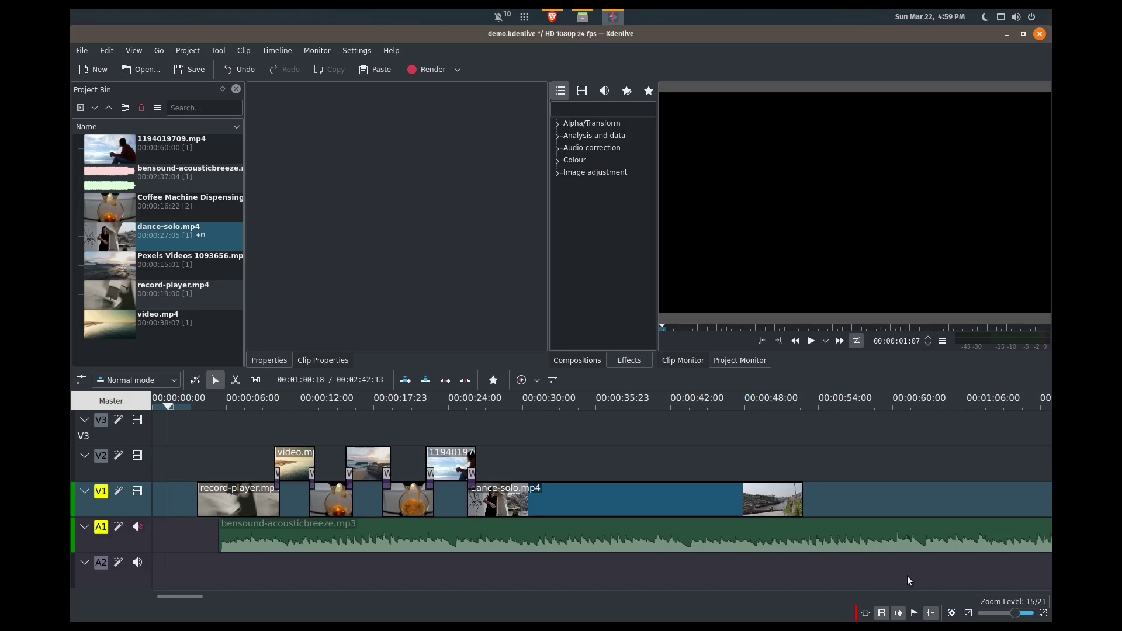
{"action": "left_click", "coordinate": [969, 613]}
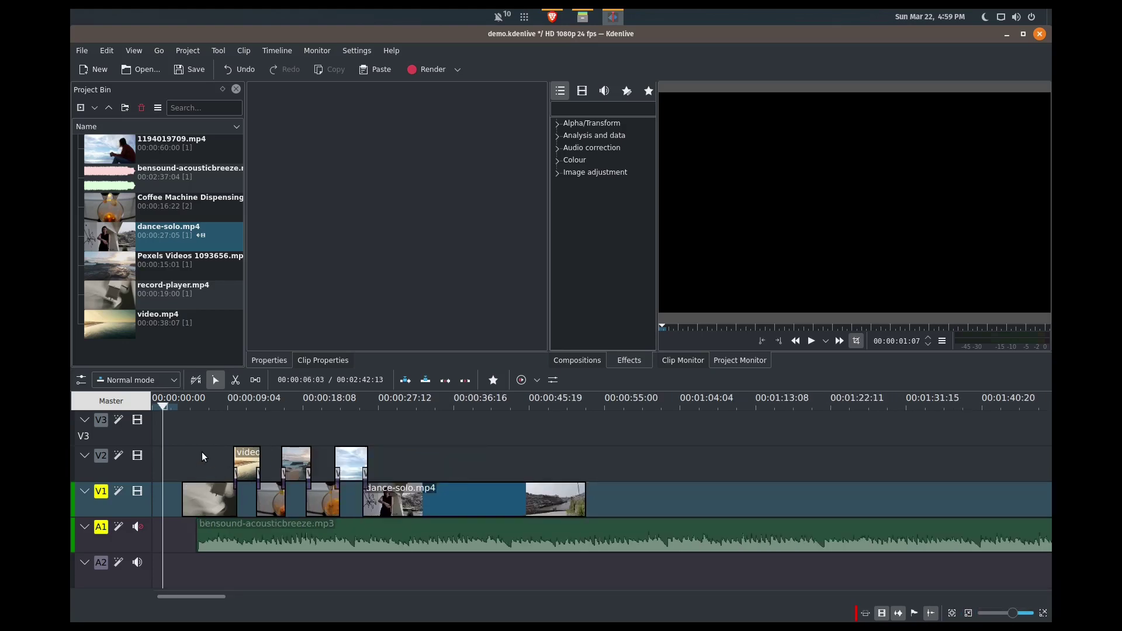
{"action": "left_click_drag", "start_coordinate": [179, 433], "coordinate": [678, 574]}
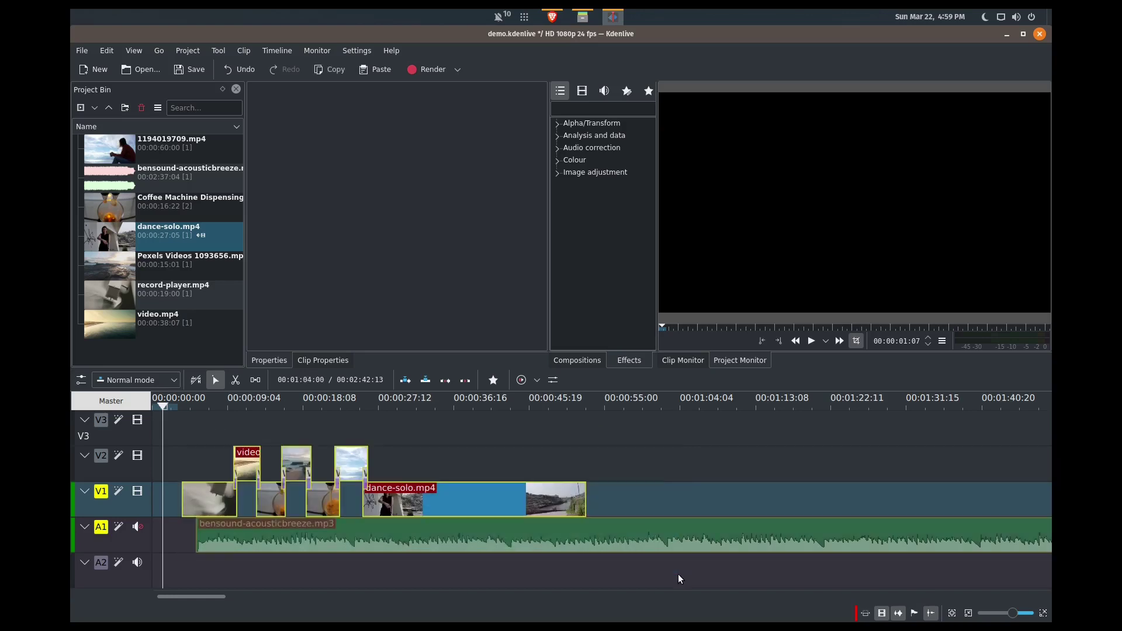
{"action": "left_click_drag", "start_coordinate": [215, 504], "coordinate": [173, 506]}
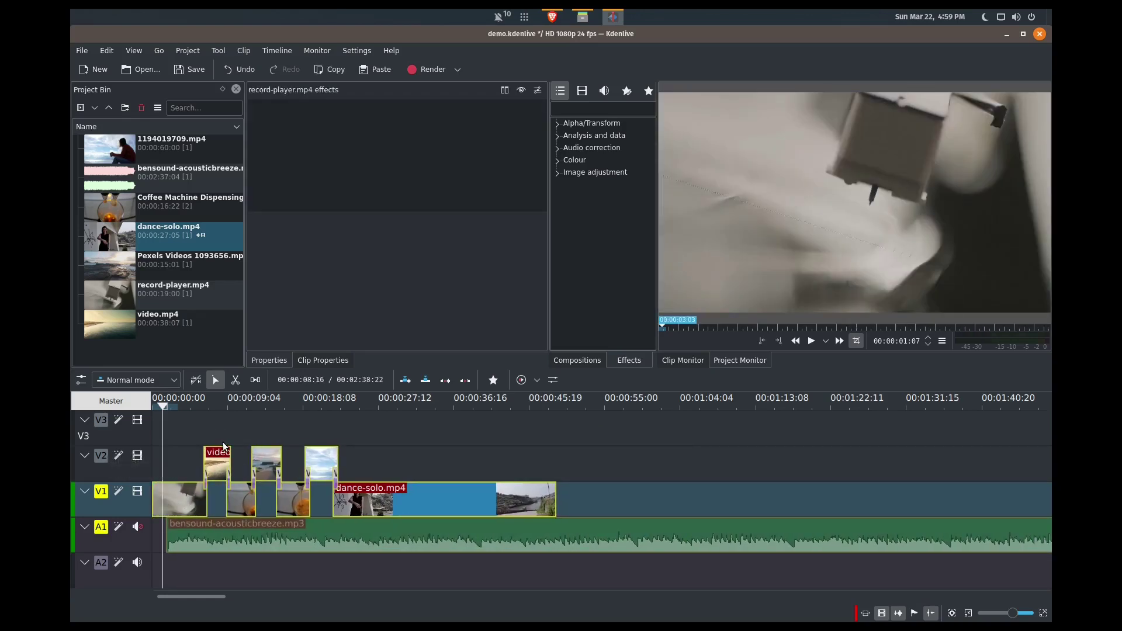
{"action": "left_click", "coordinate": [181, 436]}
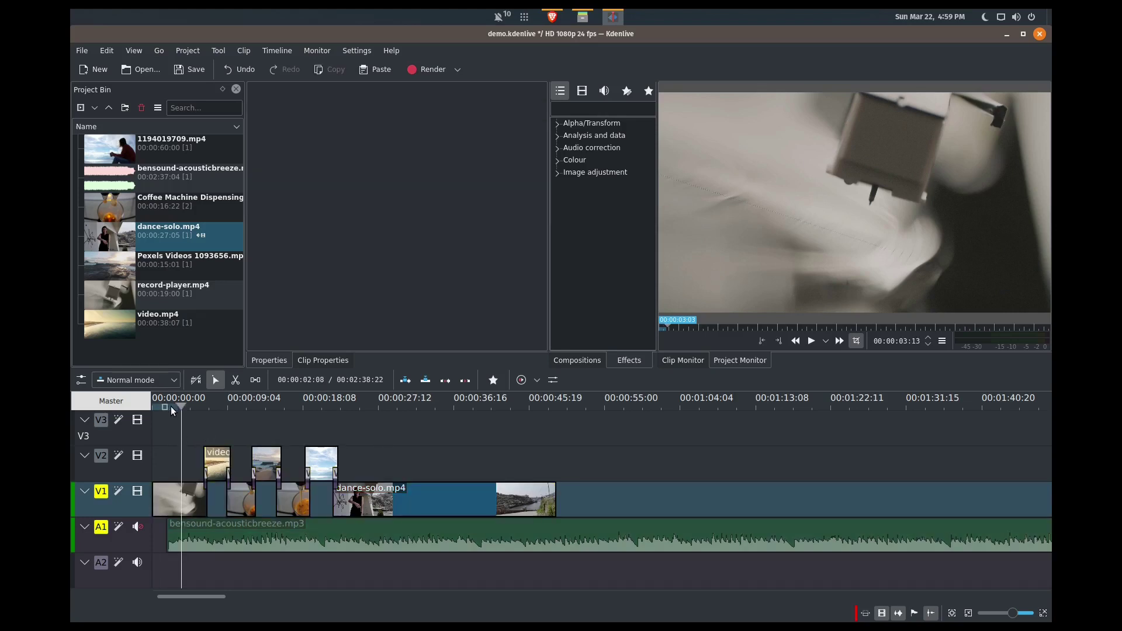
{"action": "left_click", "coordinate": [181, 406]}
{"action": "left_click_drag", "start_coordinate": [163, 433], "coordinate": [528, 567]}
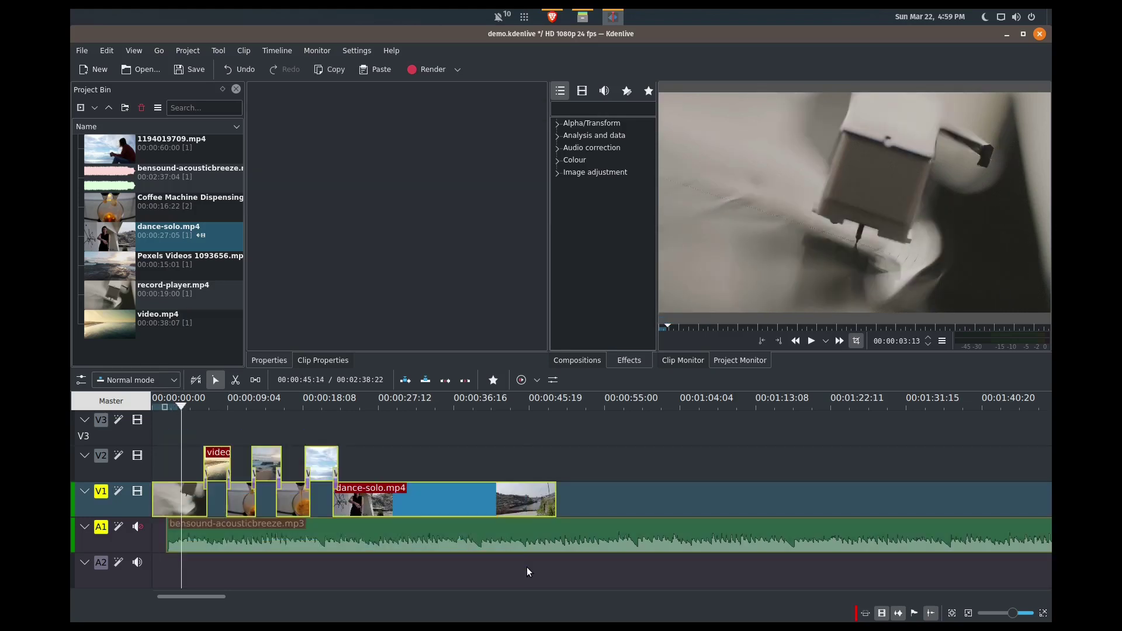
{"action": "right_click", "coordinate": [492, 505]}
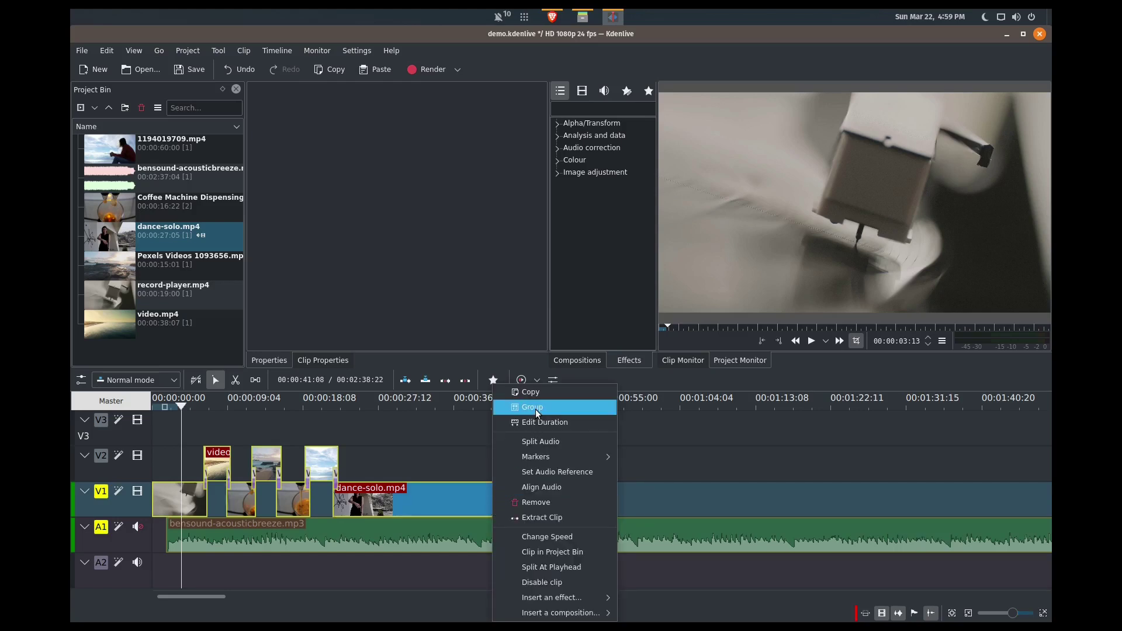
{"action": "left_click", "coordinate": [409, 443]}
{"action": "left_click", "coordinate": [201, 433]}
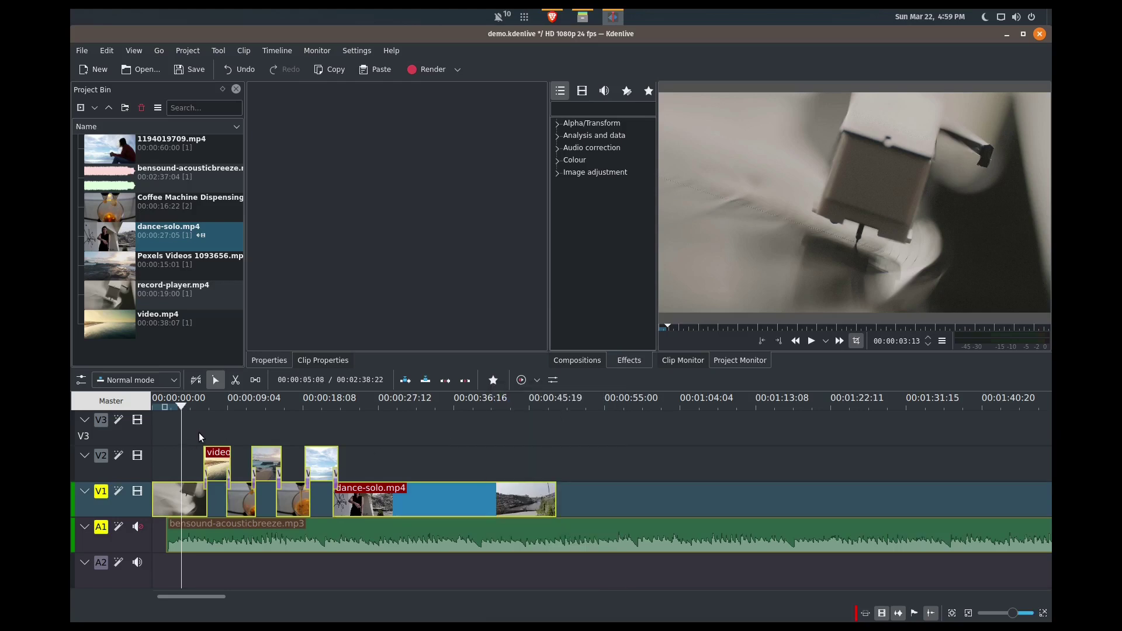
Turn off Reverse clip for the record-player.mp4 clip on V1 and play the sequence from the start.
{"action": "left_click_drag", "start_coordinate": [200, 405], "coordinate": [152, 414]}
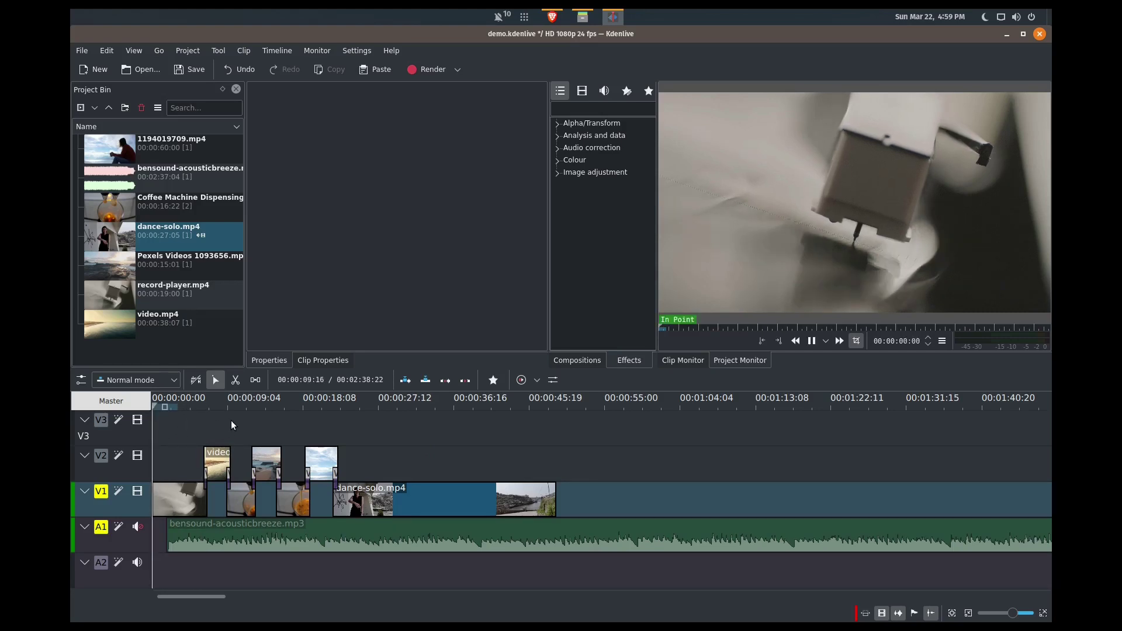
{"action": "key", "text": "space"}
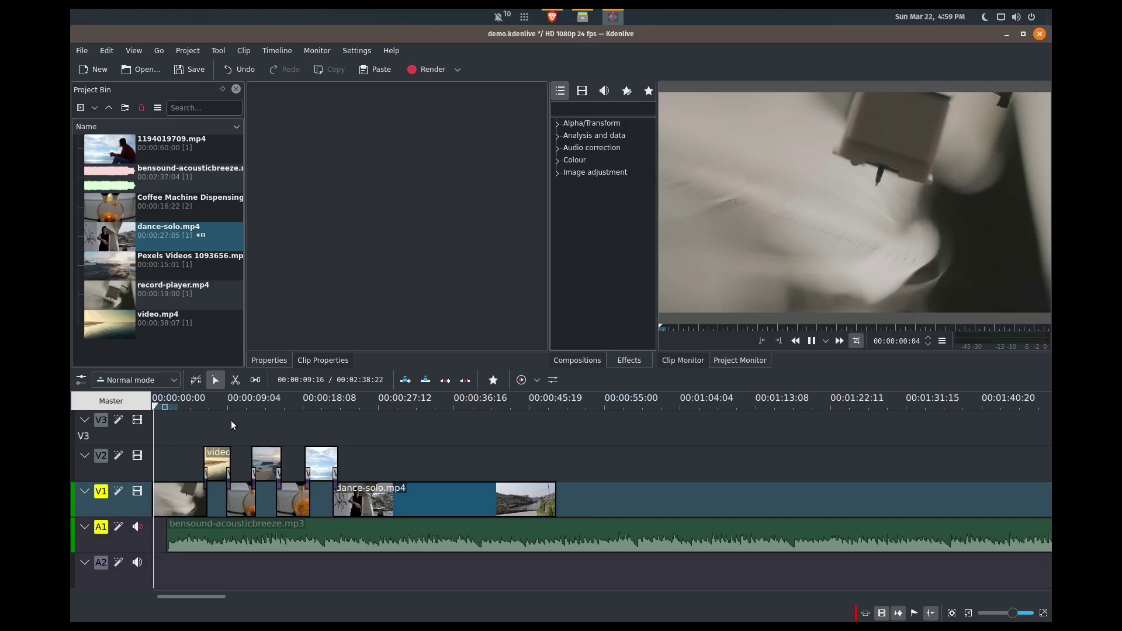
{"action": "key", "text": "space"}
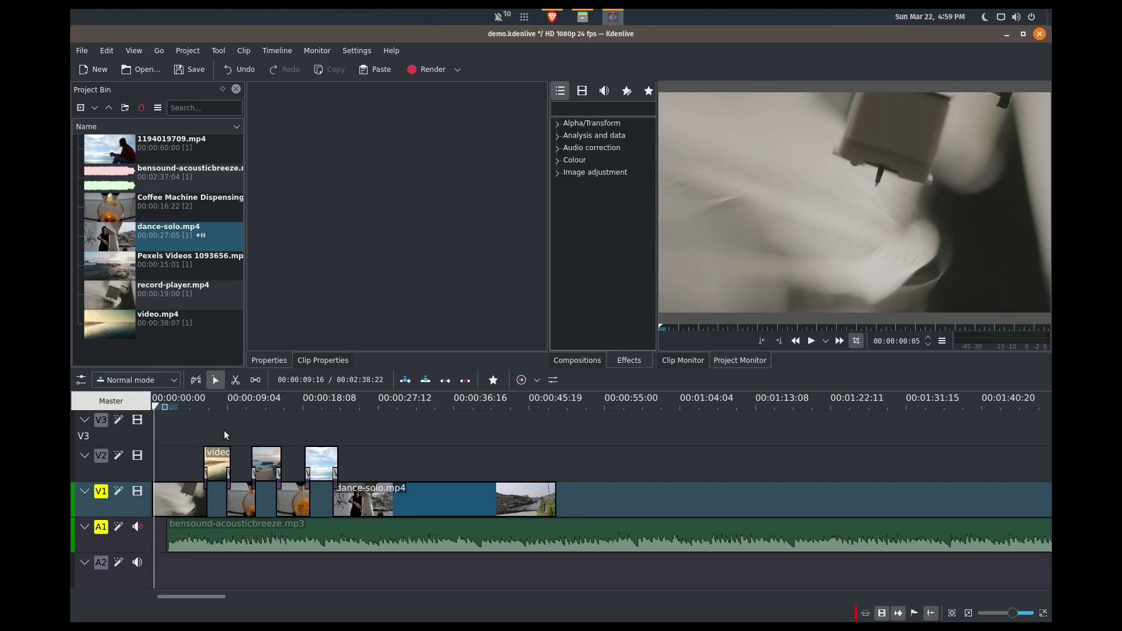
{"action": "right_click", "coordinate": [181, 496]}
{"action": "left_click", "coordinate": [243, 538]}
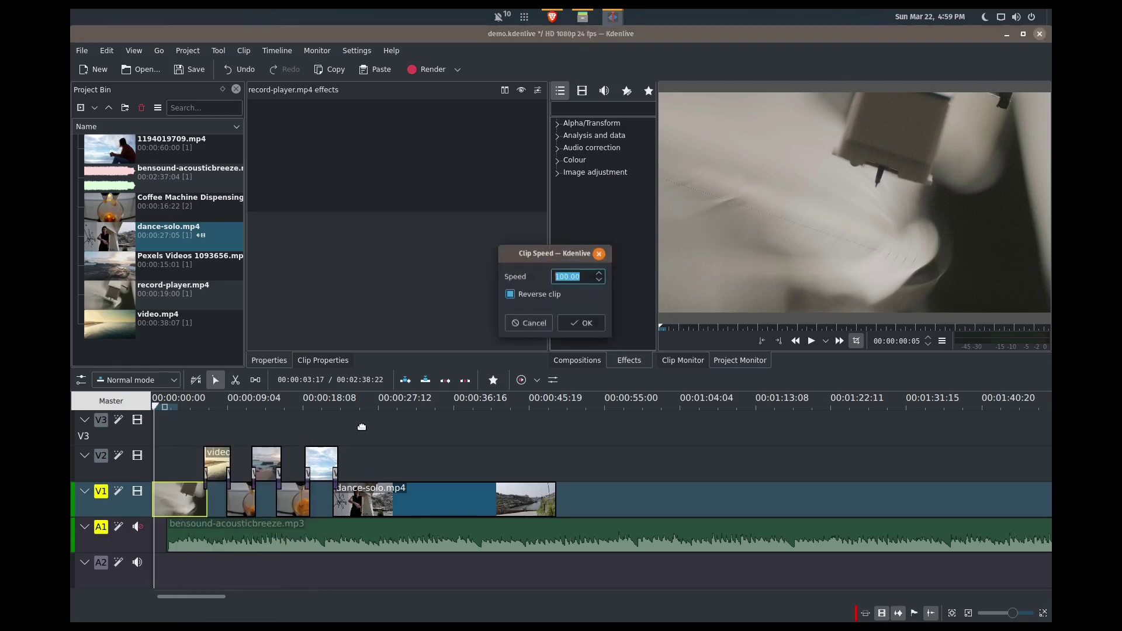
{"action": "left_click", "coordinate": [510, 296]}
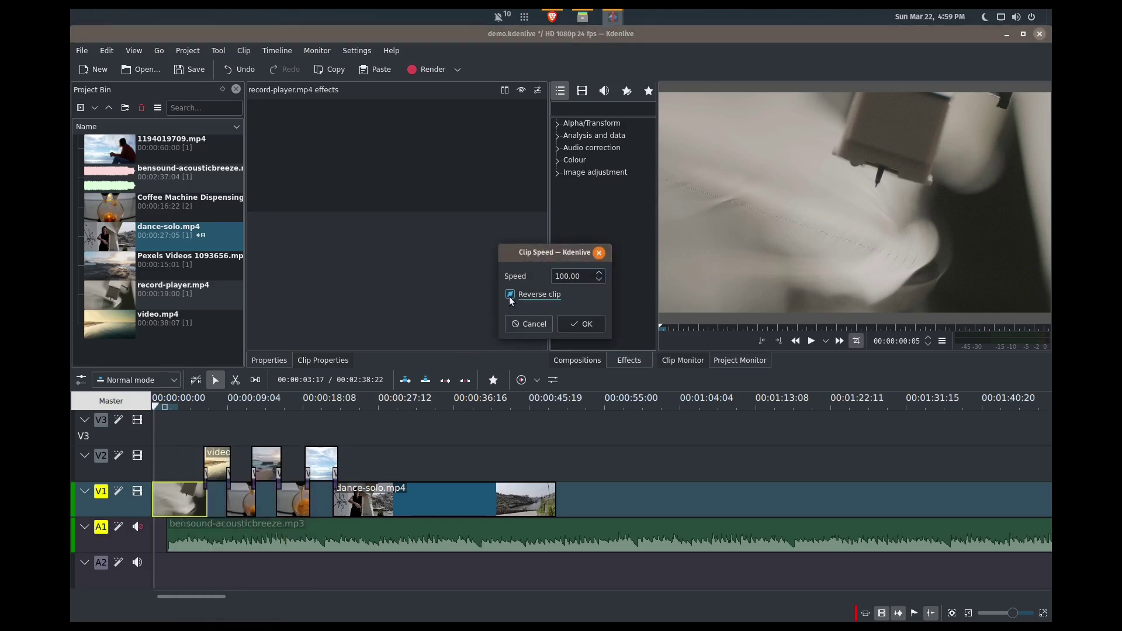
{"action": "left_click", "coordinate": [568, 324]}
{"action": "key", "text": "space"}
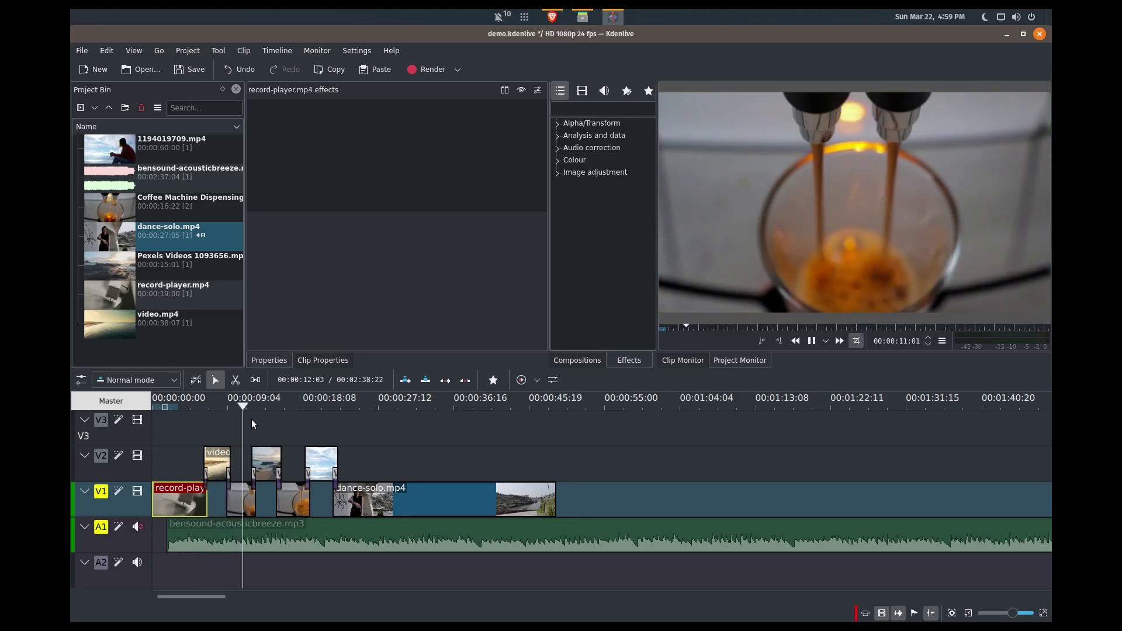
{"action": "key", "text": "space"}
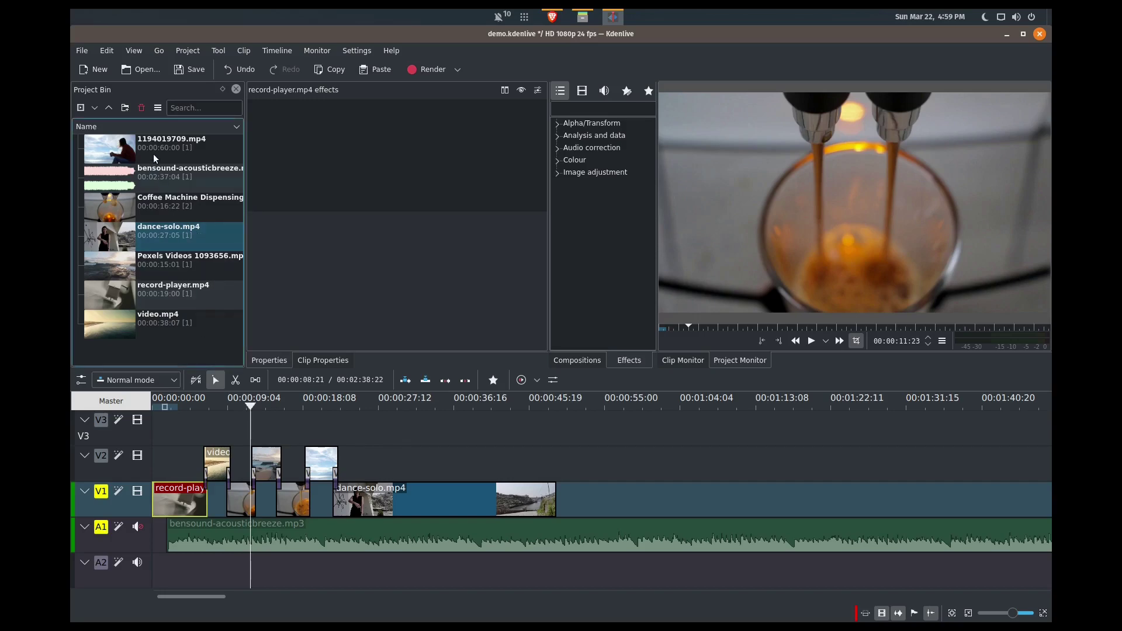
Create a new title clip and place a text item near the centre of its frame.
{"action": "left_click", "coordinate": [95, 108]}
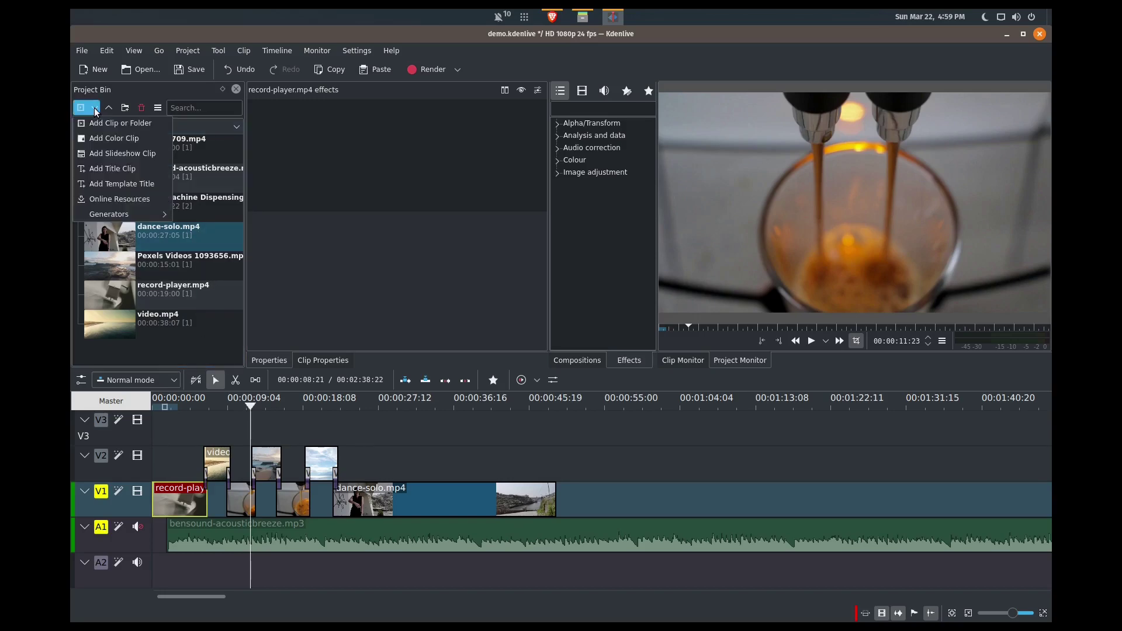
{"action": "left_click", "coordinate": [118, 172]}
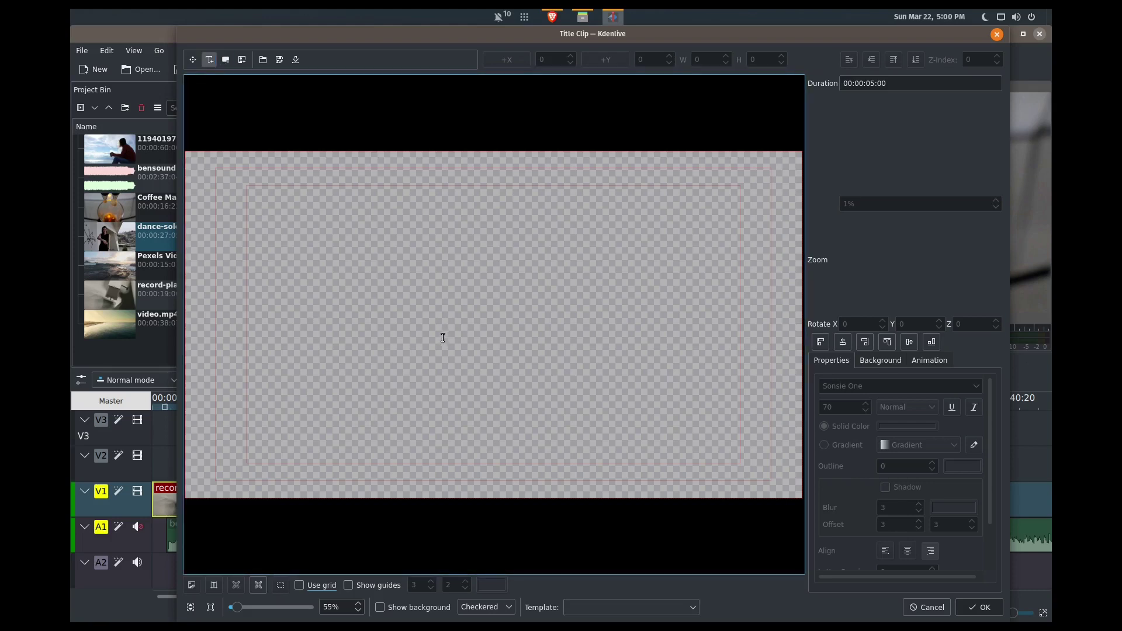
{"action": "left_click", "coordinate": [438, 307]}
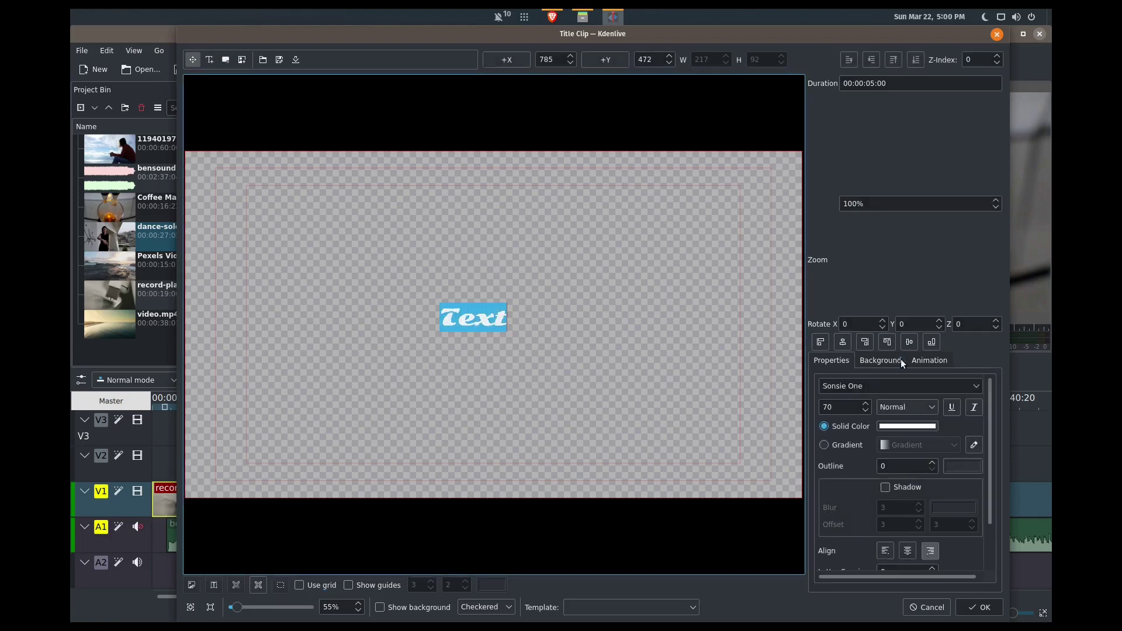
Set the font of the title's text item to Open Sans ExtraBold.
{"action": "left_click", "coordinate": [976, 387]}
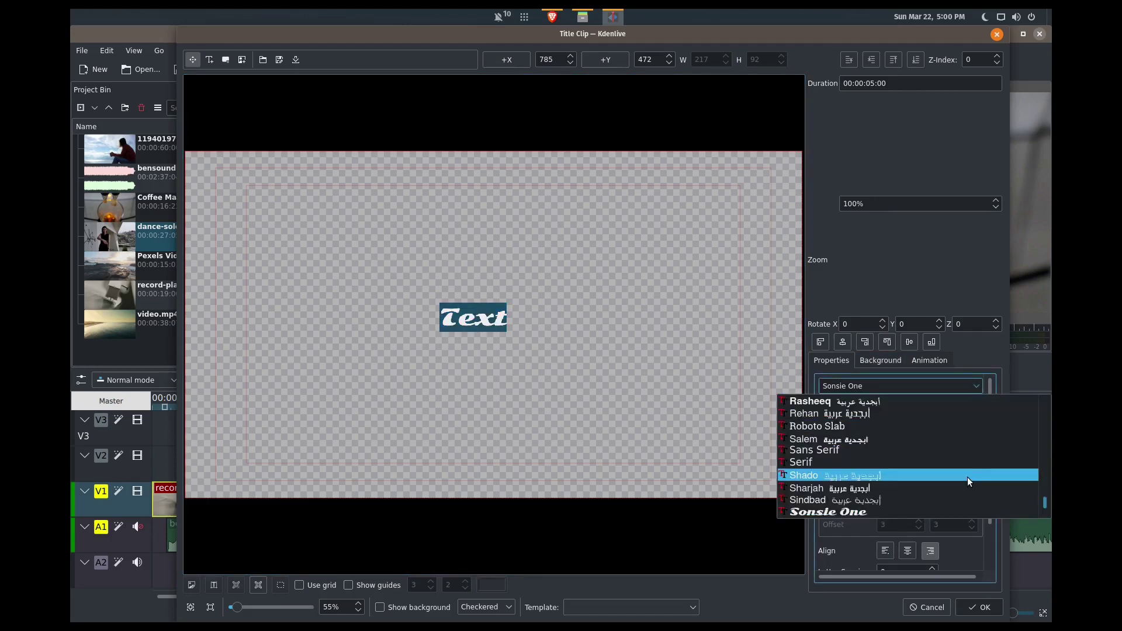
{"action": "scroll", "coordinate": [967, 477], "scroll_direction": "down", "scroll_amount": 4}
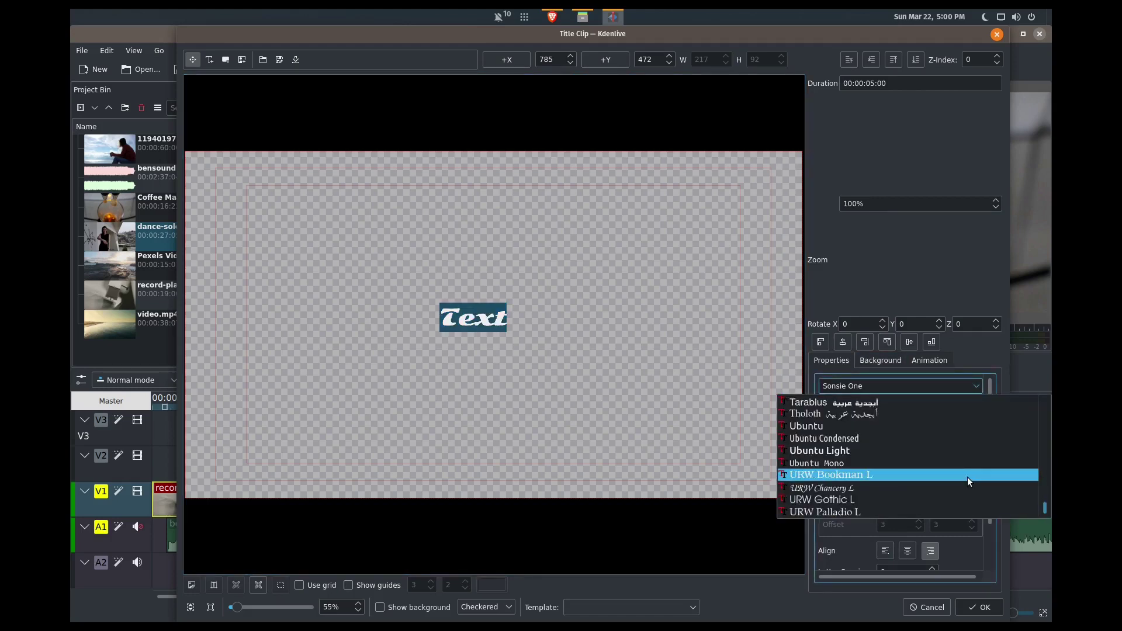
{"action": "scroll", "coordinate": [967, 477], "scroll_direction": "up", "scroll_amount": 6}
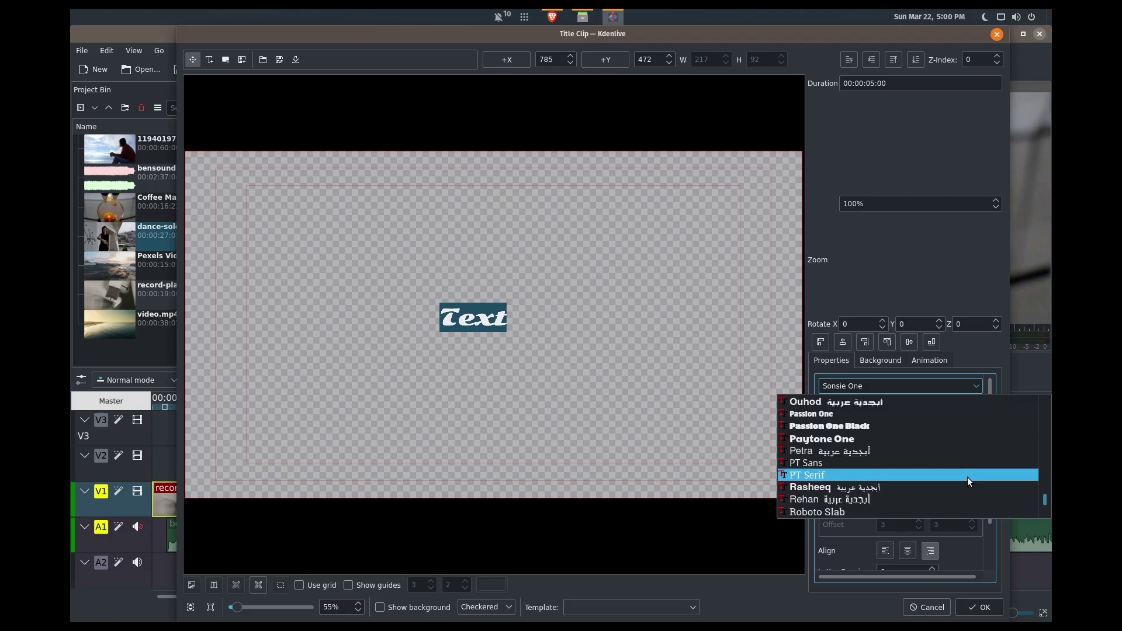
{"action": "scroll", "coordinate": [967, 477], "scroll_direction": "up", "scroll_amount": 1}
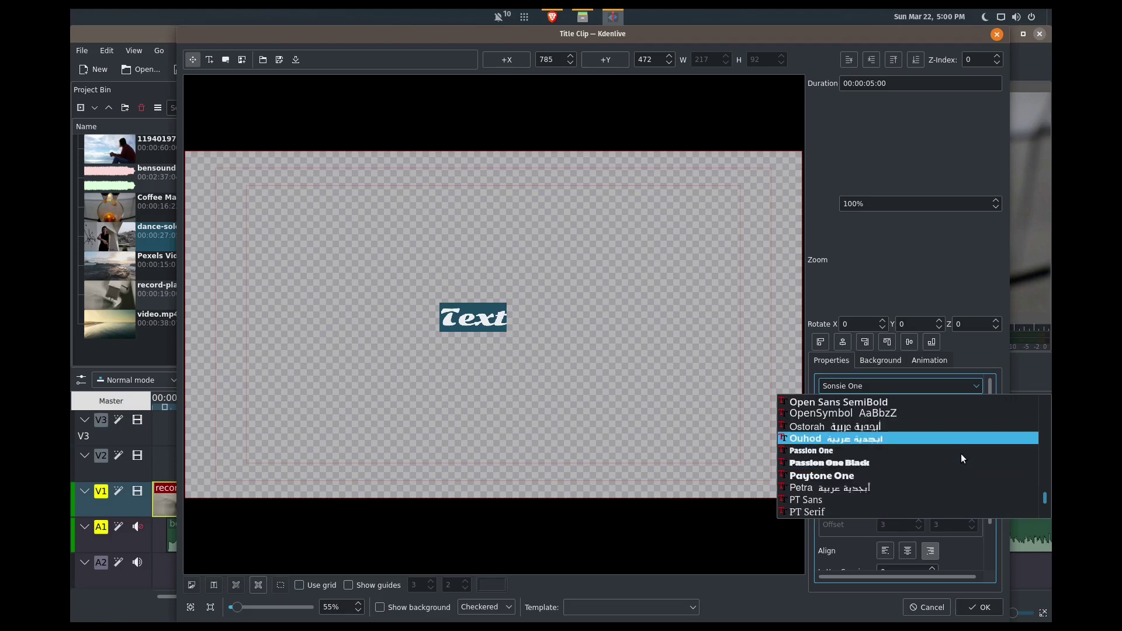
{"action": "scroll", "coordinate": [961, 459], "scroll_direction": "up", "scroll_amount": 1}
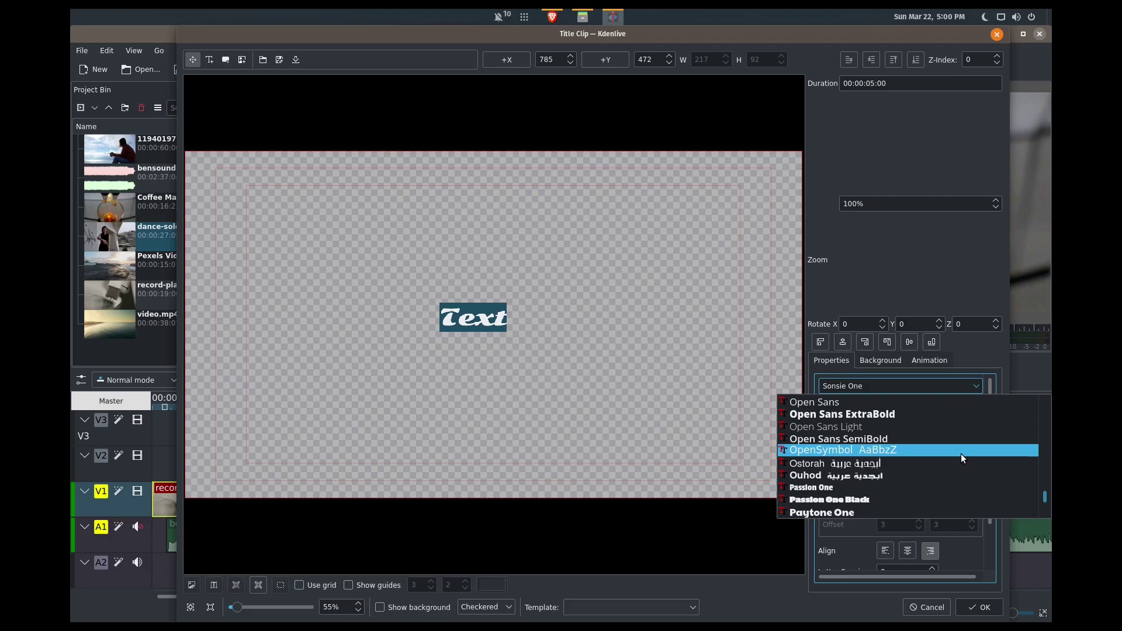
{"action": "scroll", "coordinate": [962, 457], "scroll_direction": "up", "scroll_amount": 2}
{"action": "scroll", "coordinate": [962, 457], "scroll_direction": "up", "scroll_amount": 15}
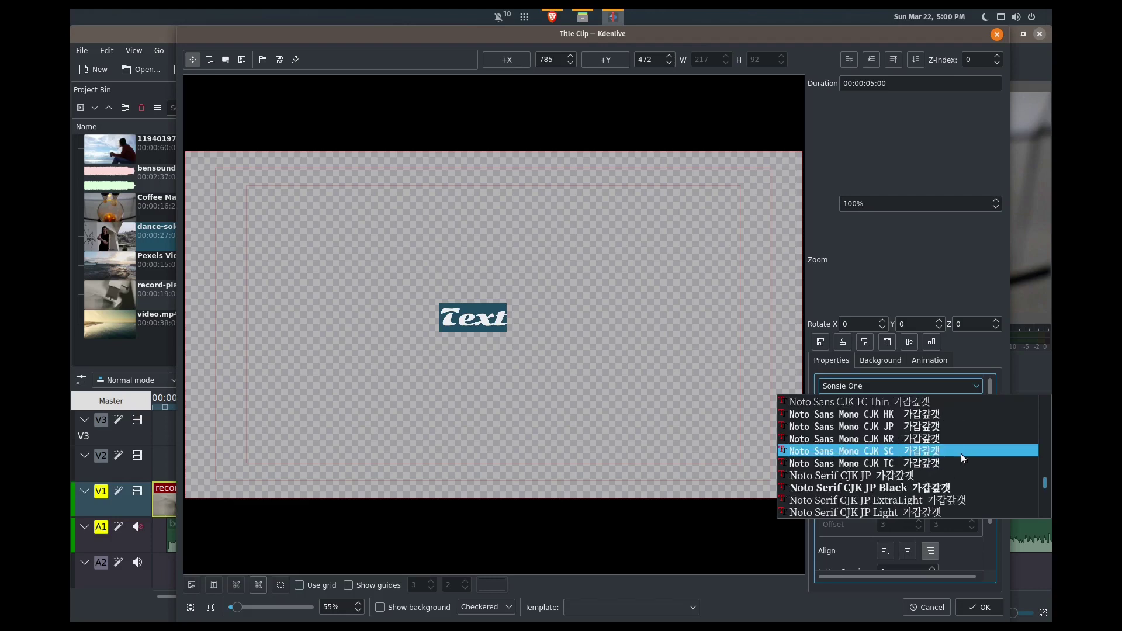
{"action": "scroll", "coordinate": [961, 454], "scroll_direction": "up", "scroll_amount": 12}
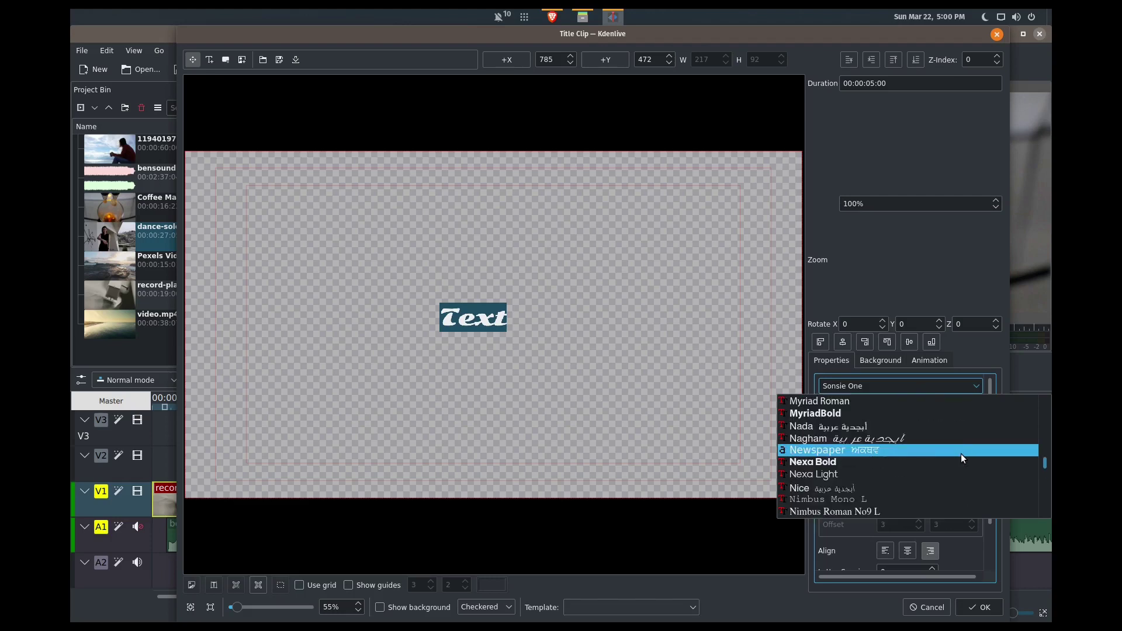
{"action": "scroll", "coordinate": [961, 454], "scroll_direction": "down", "scroll_amount": 12}
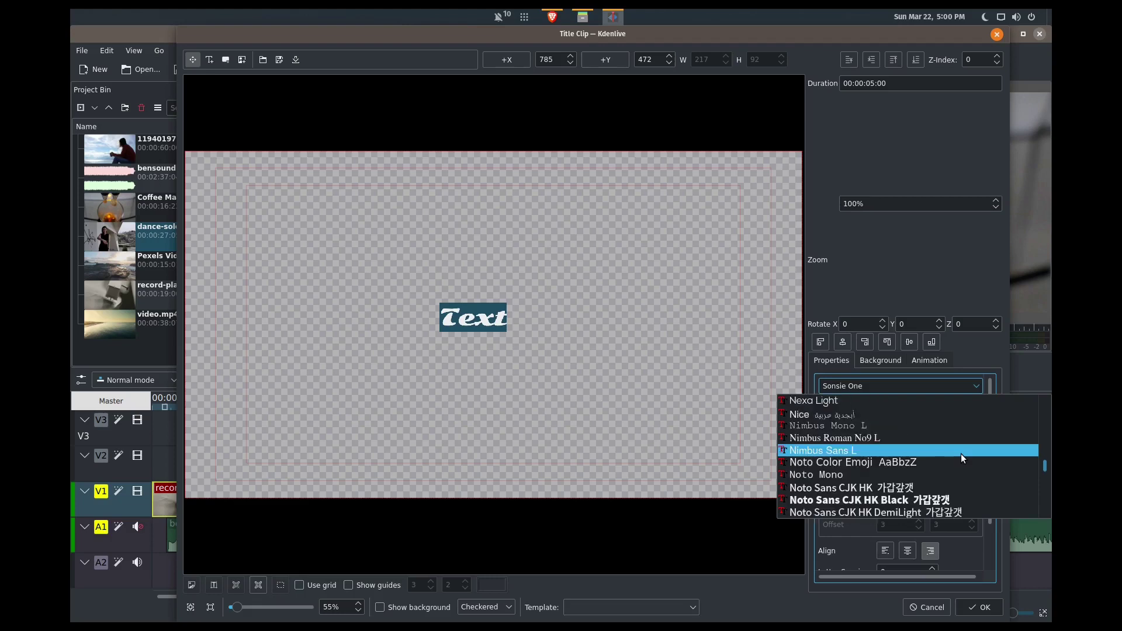
{"action": "scroll", "coordinate": [961, 453], "scroll_direction": "down", "scroll_amount": 12}
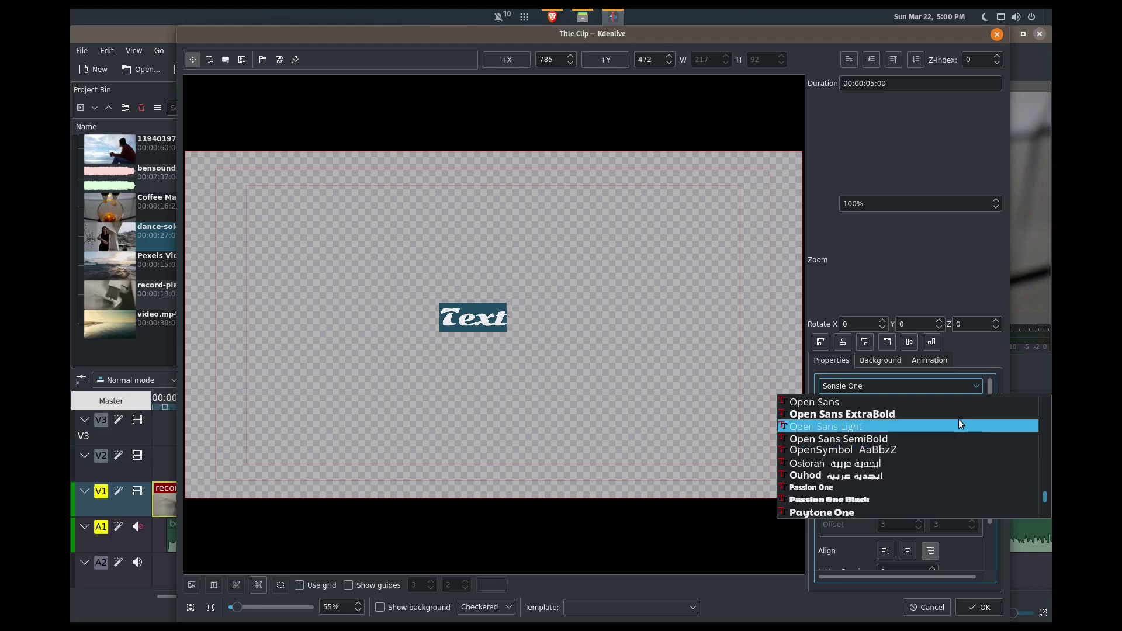
{"action": "left_click", "coordinate": [952, 415]}
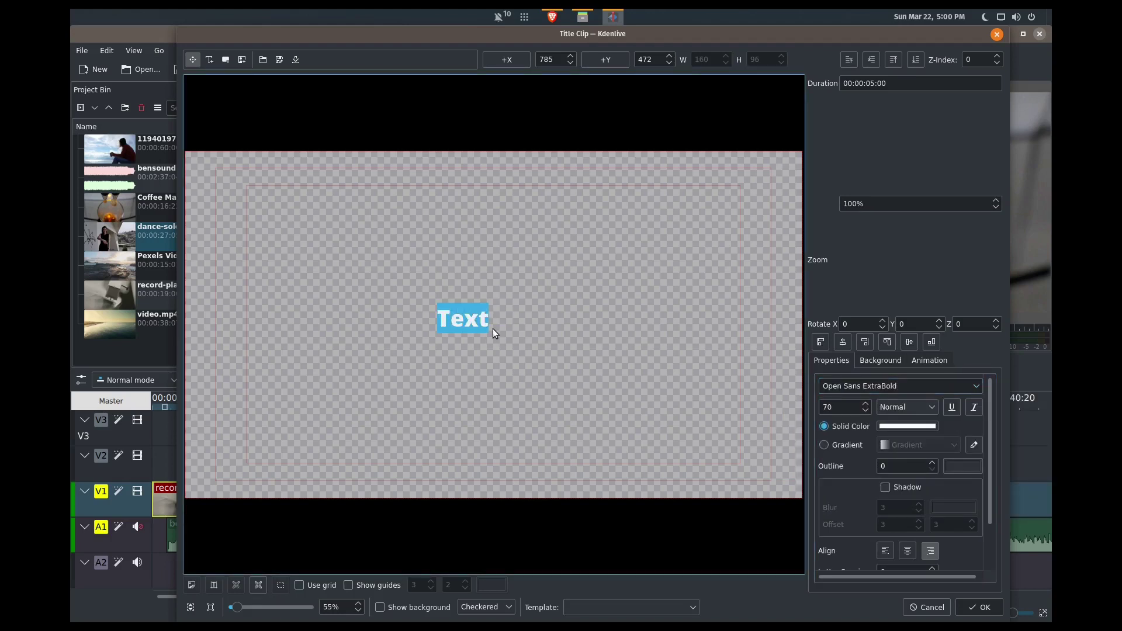
Replace the placeholder text with "A Great Morning Starts with..." and centre it horizontally in the frame.
{"action": "type", "text": "A"}
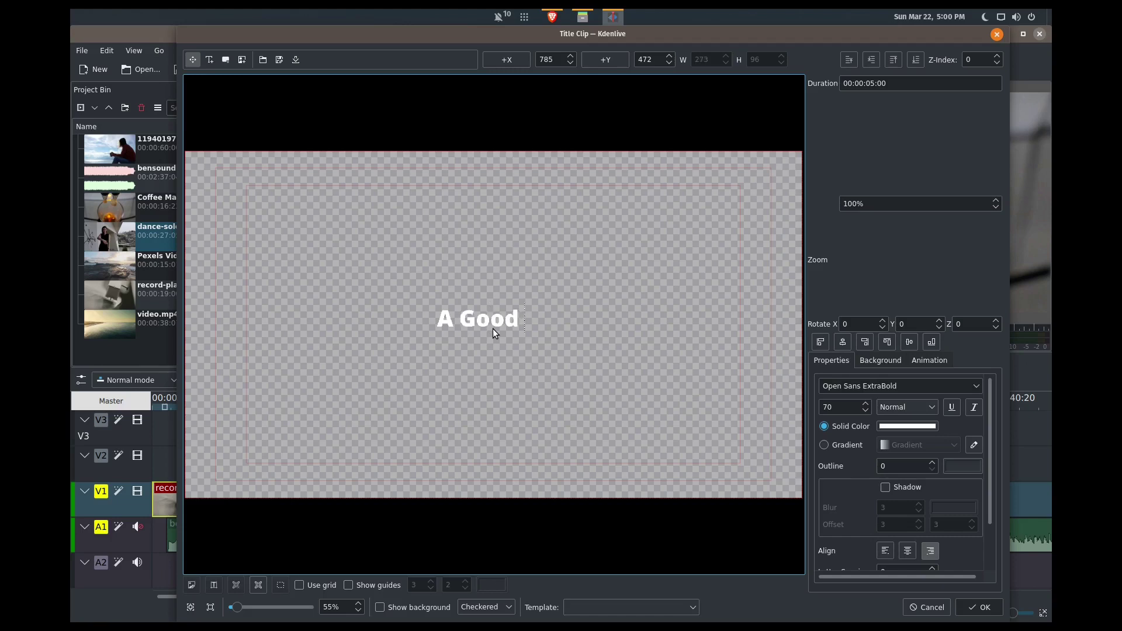
{"action": "type", "text": " Great Morning Starts with..."}
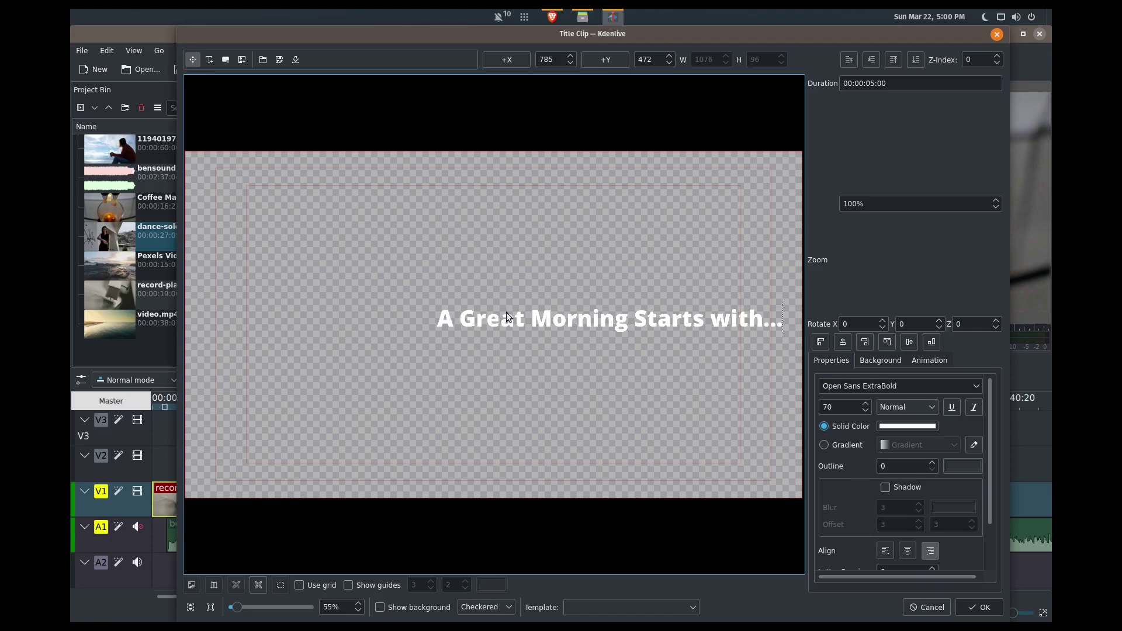
{"action": "left_click", "coordinate": [836, 343]}
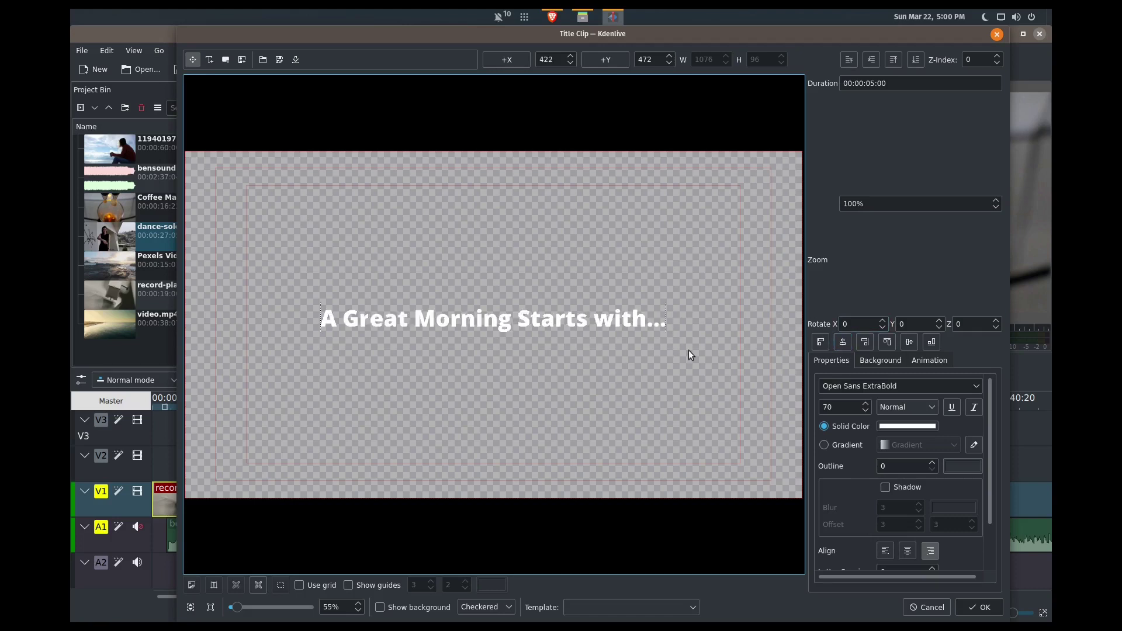
Set the title text's size to 80, re-centre it horizontally, turn on its shadow and accept the title clip.
{"action": "double_click", "coordinate": [825, 408]}
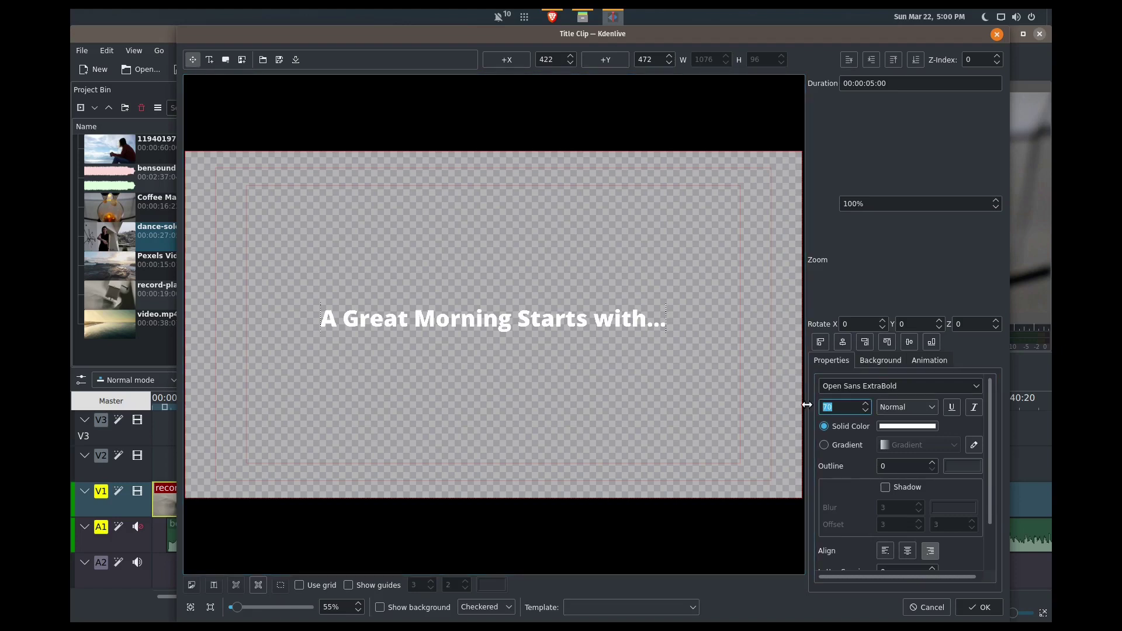
{"action": "type", "text": "80"}
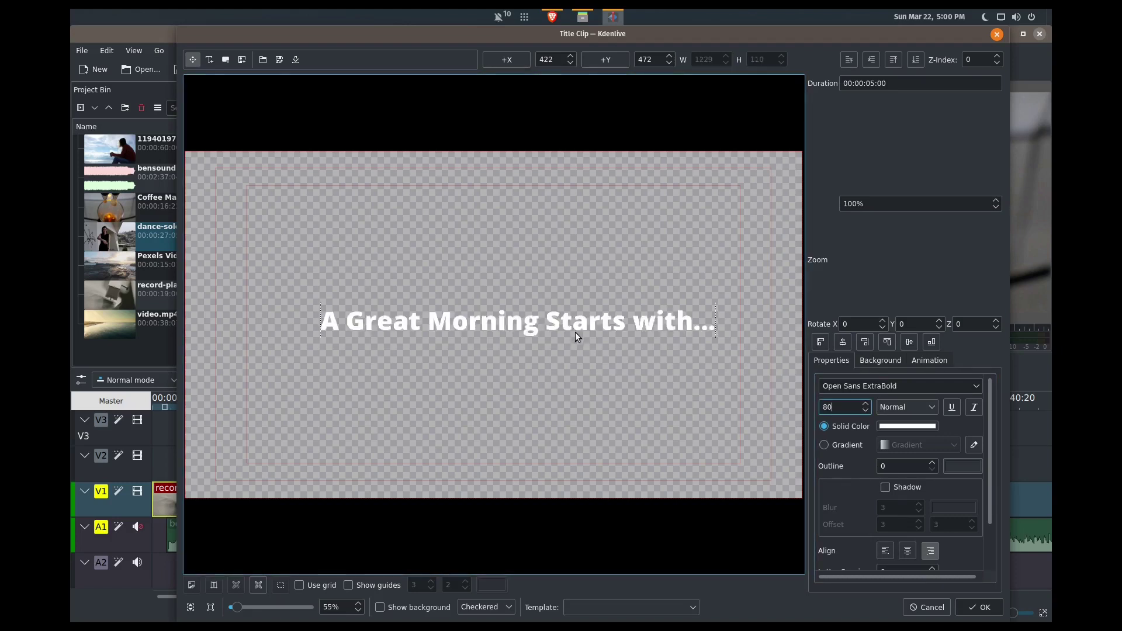
{"action": "left_click", "coordinate": [589, 327]}
{"action": "left_click", "coordinate": [837, 348]}
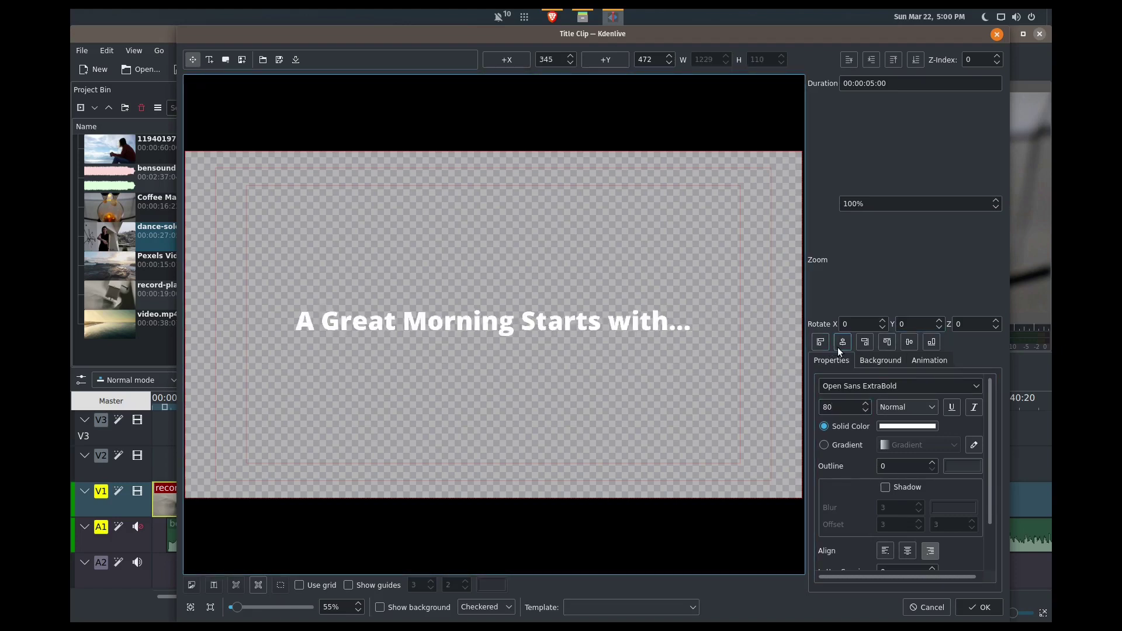
{"action": "left_click", "coordinate": [885, 487]}
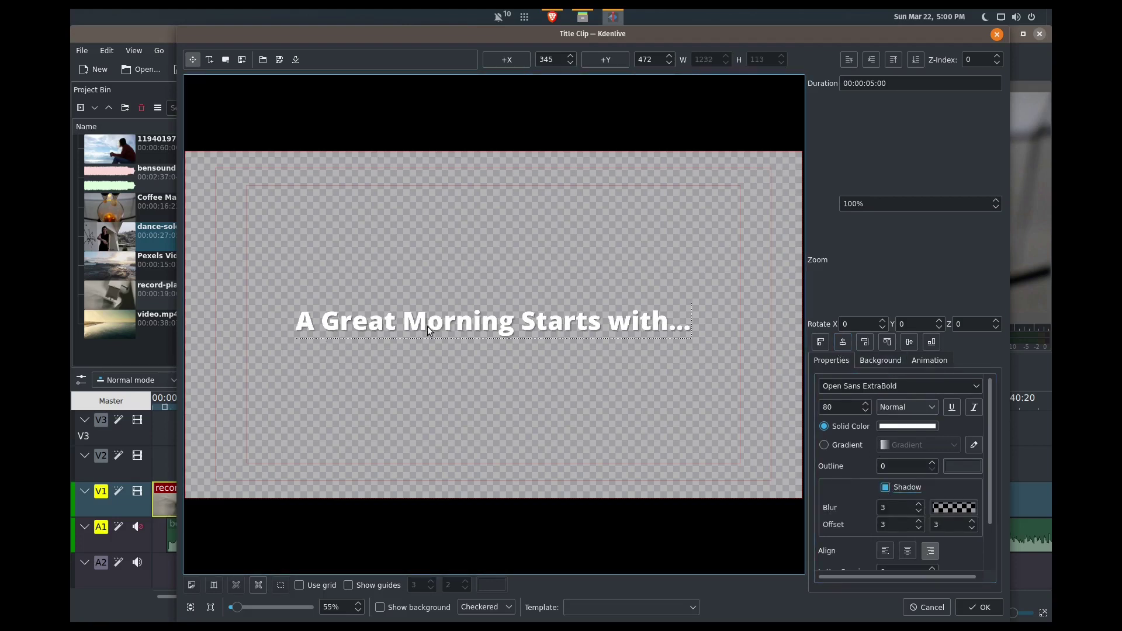
{"action": "left_click", "coordinate": [976, 607]}
Place the title clip on V3 at 00:00:00:00 and play the sequence from the start.
{"action": "left_click_drag", "start_coordinate": [154, 183], "coordinate": [163, 433]}
{"action": "left_click_drag", "start_coordinate": [249, 408], "coordinate": [147, 401]}
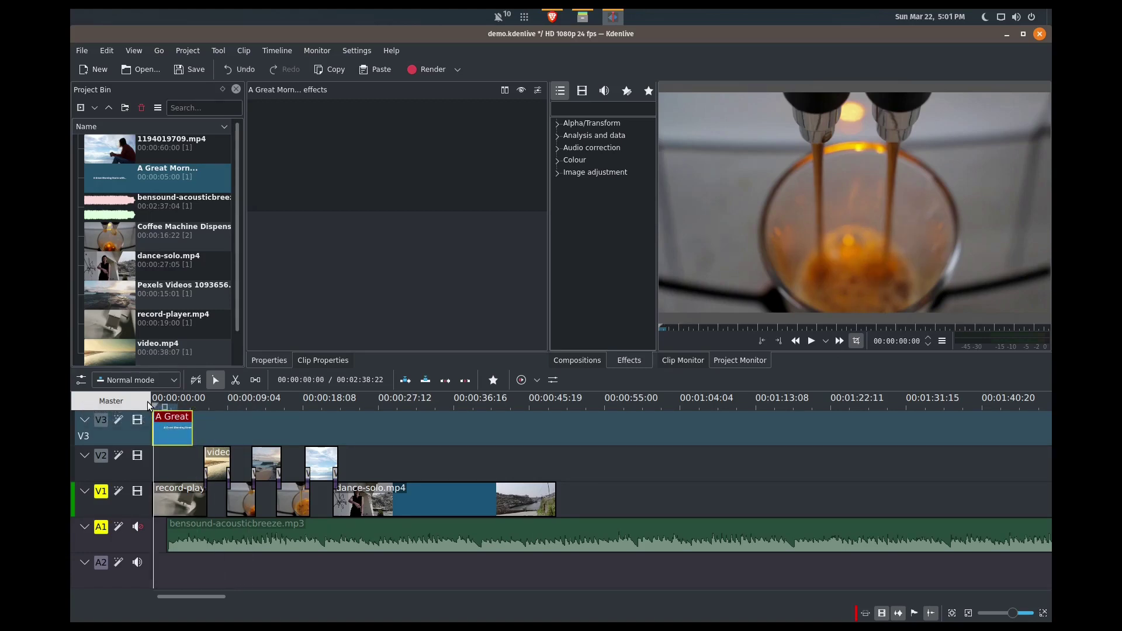
{"action": "key", "text": "space"}
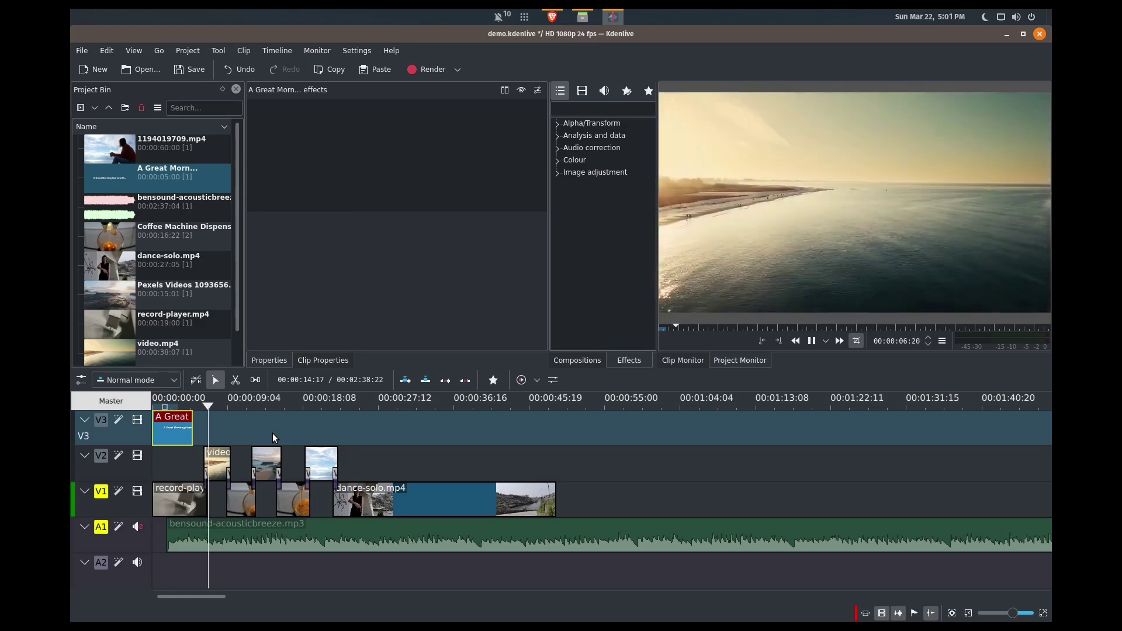
{"action": "key", "text": "space"}
Try the title clip at the start of V2 with a short wipe dissolve at its beginning and a reverted one at its end.
{"action": "left_click_drag", "start_coordinate": [169, 431], "coordinate": [168, 463]}
{"action": "left_click", "coordinate": [158, 479]}
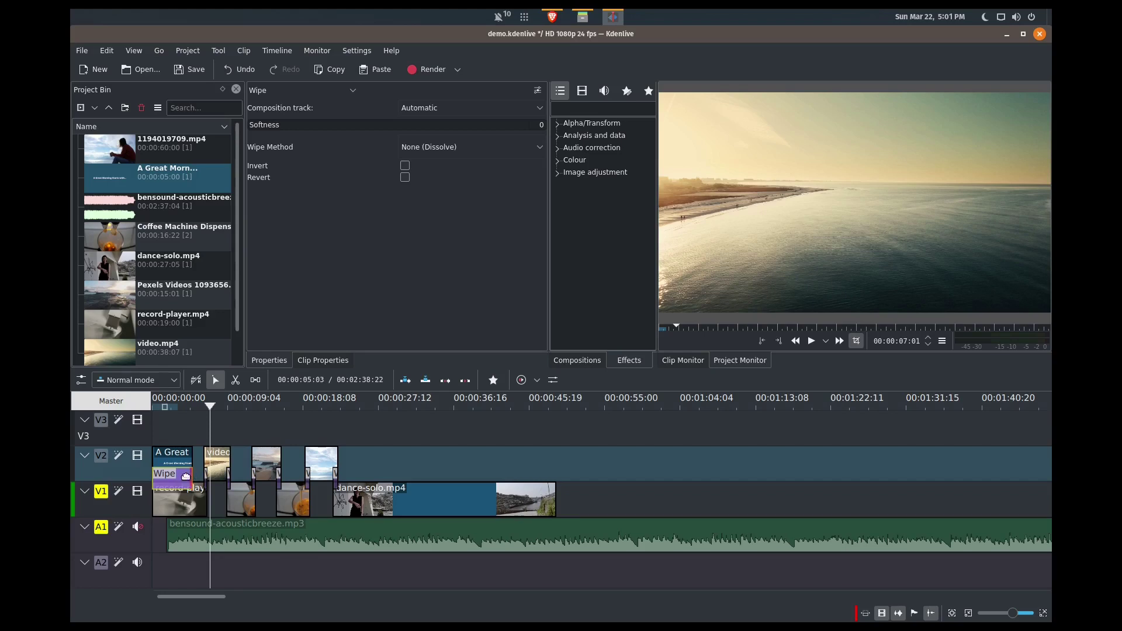
{"action": "mouse_move", "coordinate": [191, 476]}
{"action": "left_mouse_down"}
{"action": "mouse_move", "coordinate": [159, 477]}
{"action": "mouse_move", "coordinate": [186, 484]}
{"action": "left_mouse_up"}
{"action": "left_click", "coordinate": [188, 480]}
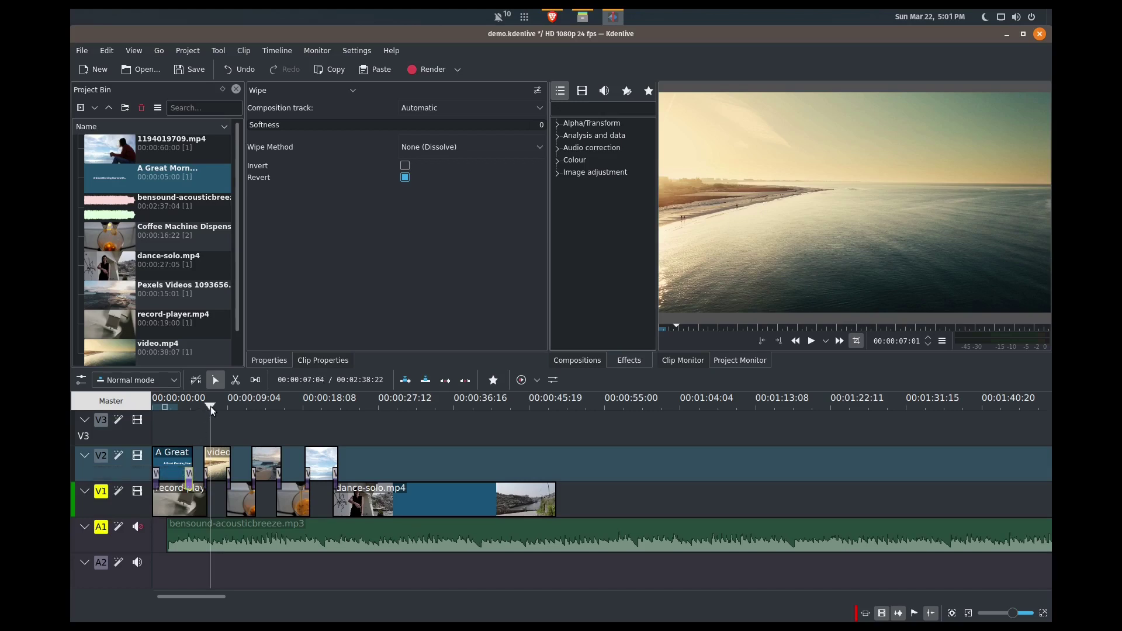
Play the sequence from the start to check the title's wipe dissolves over the record-player.mp4 clip.
{"action": "left_click_drag", "start_coordinate": [210, 405], "coordinate": [149, 407]}
{"action": "key", "text": "space"}
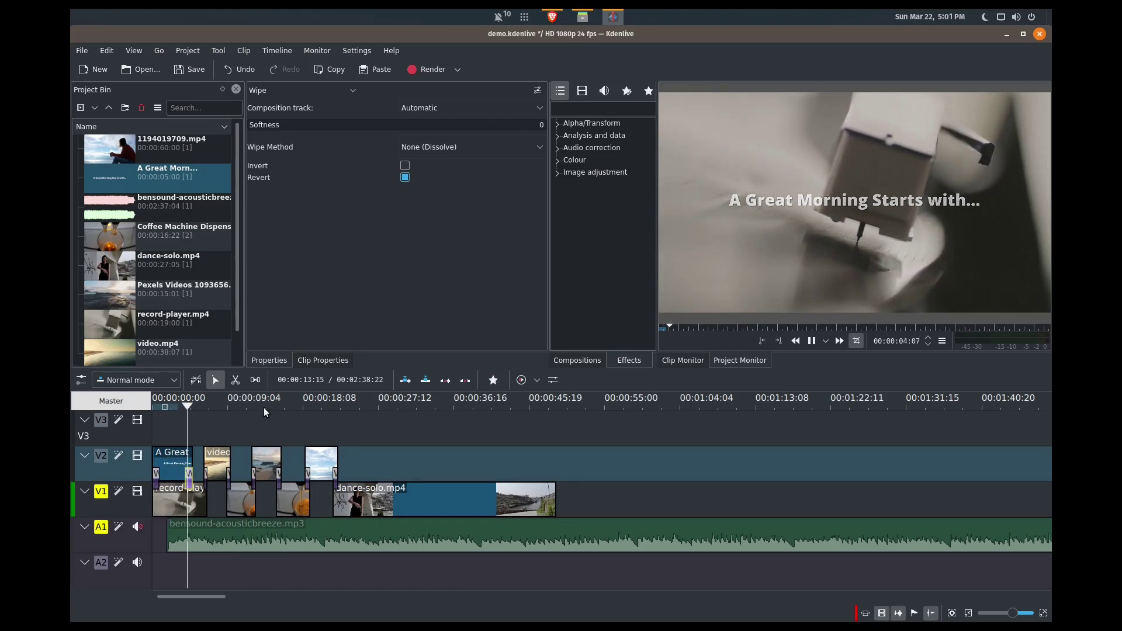
{"action": "key", "text": "space"}
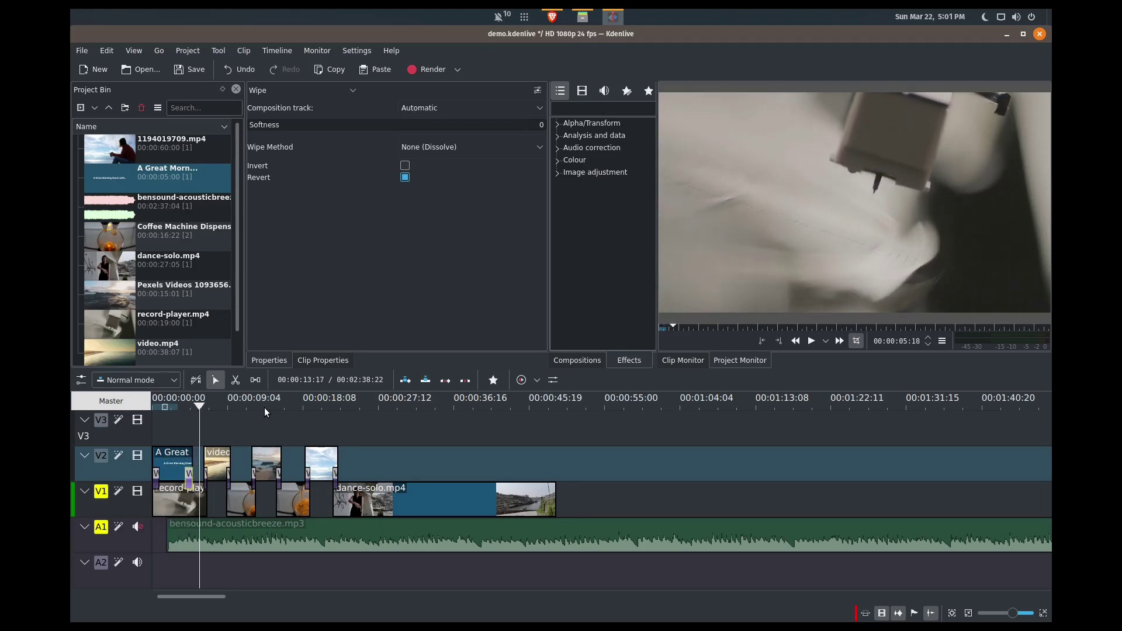
Move the title clip back to V3 and delete the two wipes left beneath it on V2.
{"action": "left_click_drag", "start_coordinate": [177, 464], "coordinate": [175, 428]}
{"action": "left_click", "coordinate": [156, 473]}
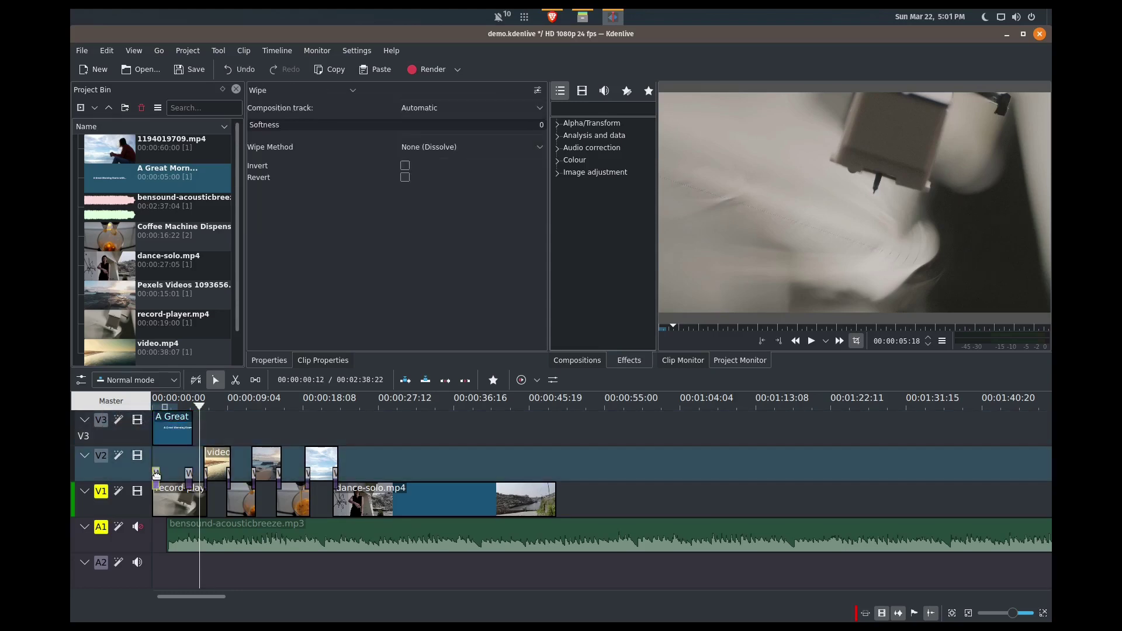
{"action": "key", "text": "Delete"}
{"action": "left_click", "coordinate": [188, 475]}
{"action": "key", "text": "Delete"}
Add the image adjustment effects Fade in and Fade out to the title clip on V3.
{"action": "left_click_drag", "start_coordinate": [202, 401], "coordinate": [163, 405]}
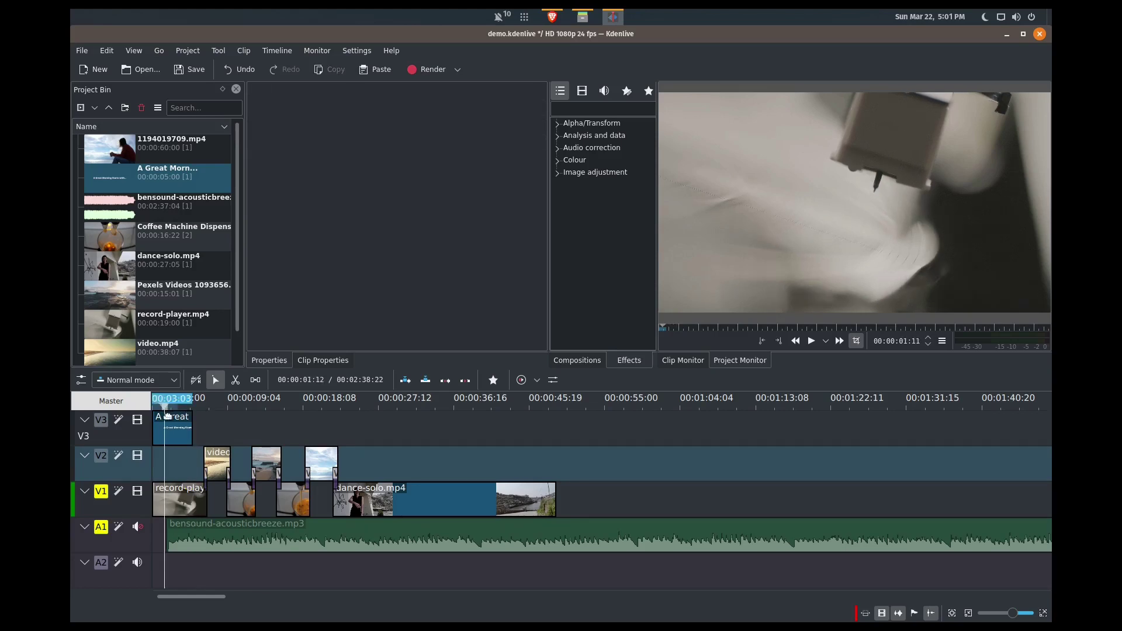
{"action": "left_click", "coordinate": [166, 417]}
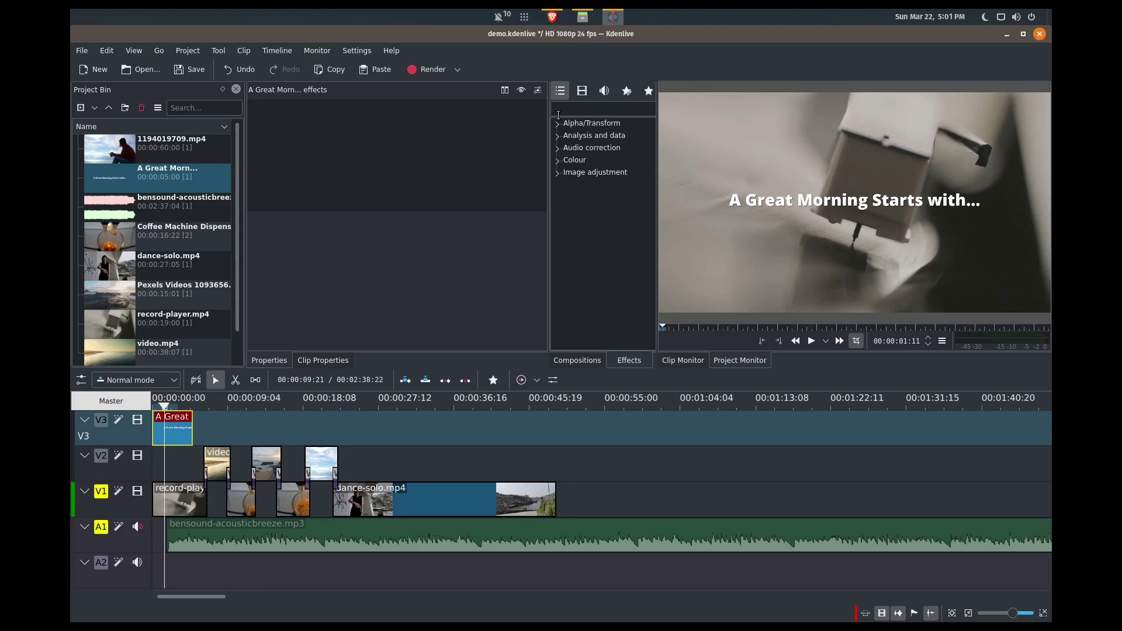
{"action": "left_click", "coordinate": [559, 113]}
{"action": "type", "text": "fade"}
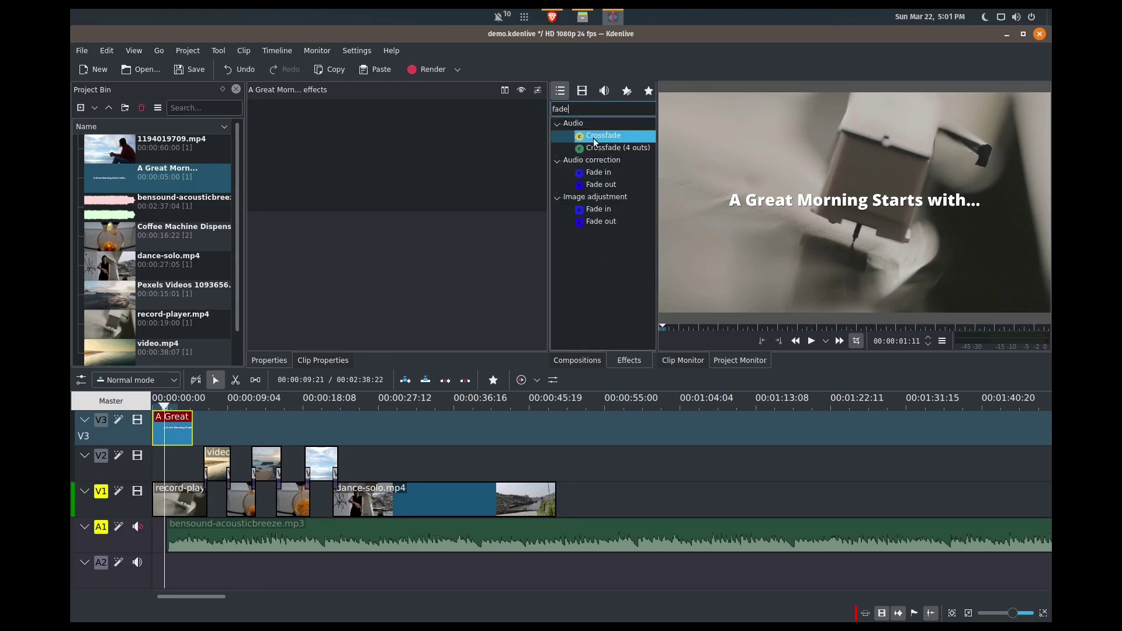
{"action": "left_click_drag", "start_coordinate": [602, 212], "coordinate": [172, 433]}
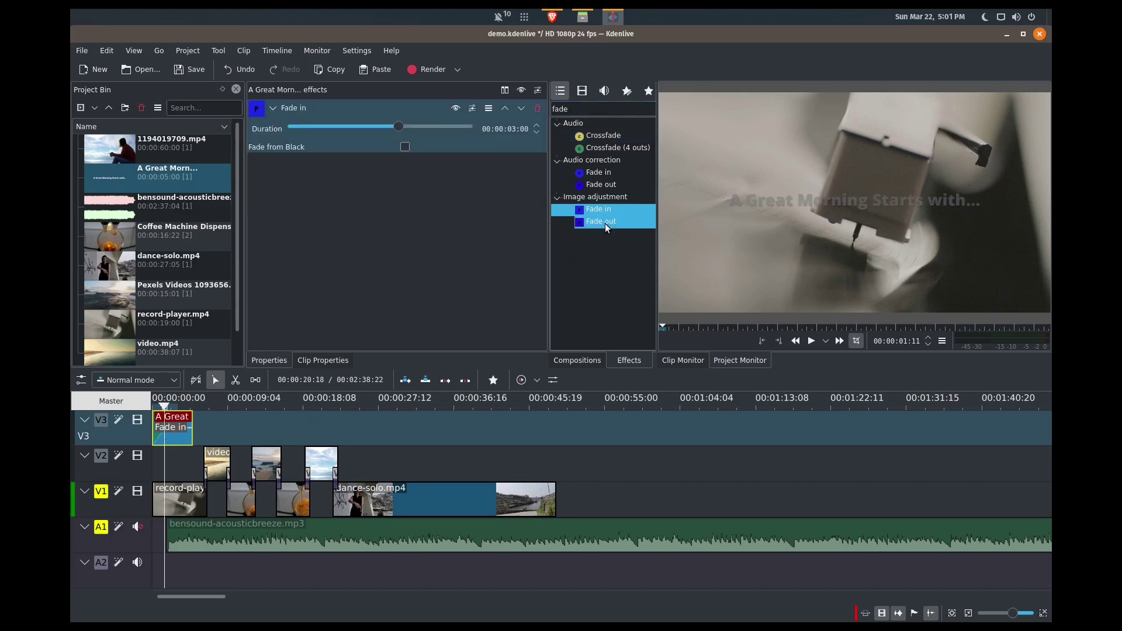
{"action": "left_click_drag", "start_coordinate": [607, 223], "coordinate": [189, 432]}
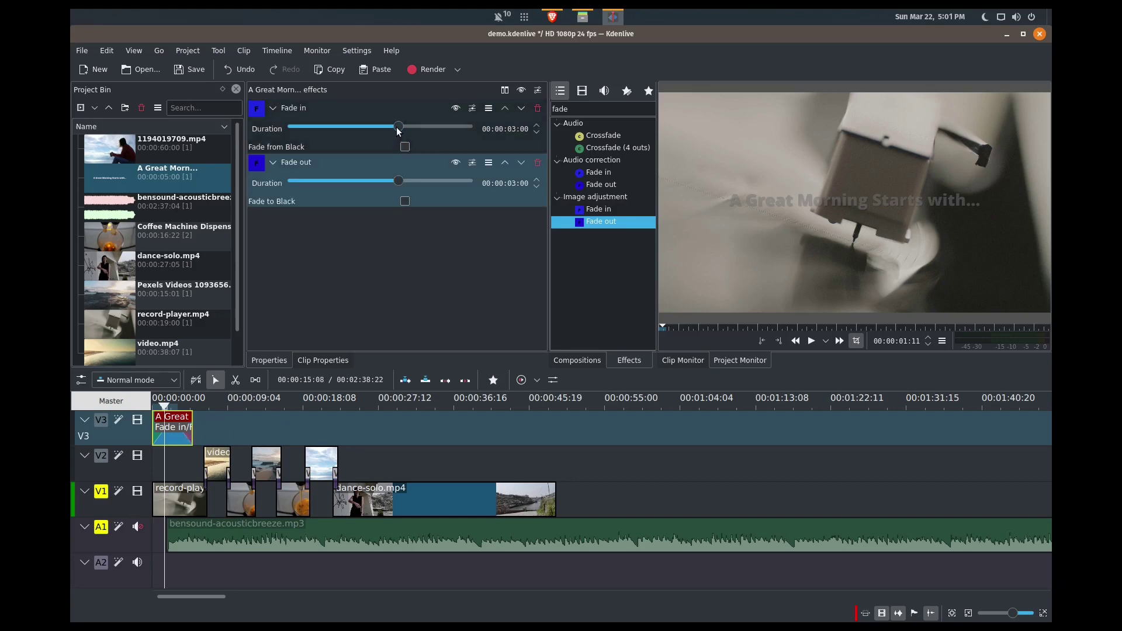
Set the title's Fade in duration to 00:00:00:18 and its Fade out to 00:00:00:16, and play from the start.
{"action": "left_click_drag", "start_coordinate": [397, 126], "coordinate": [319, 137]}
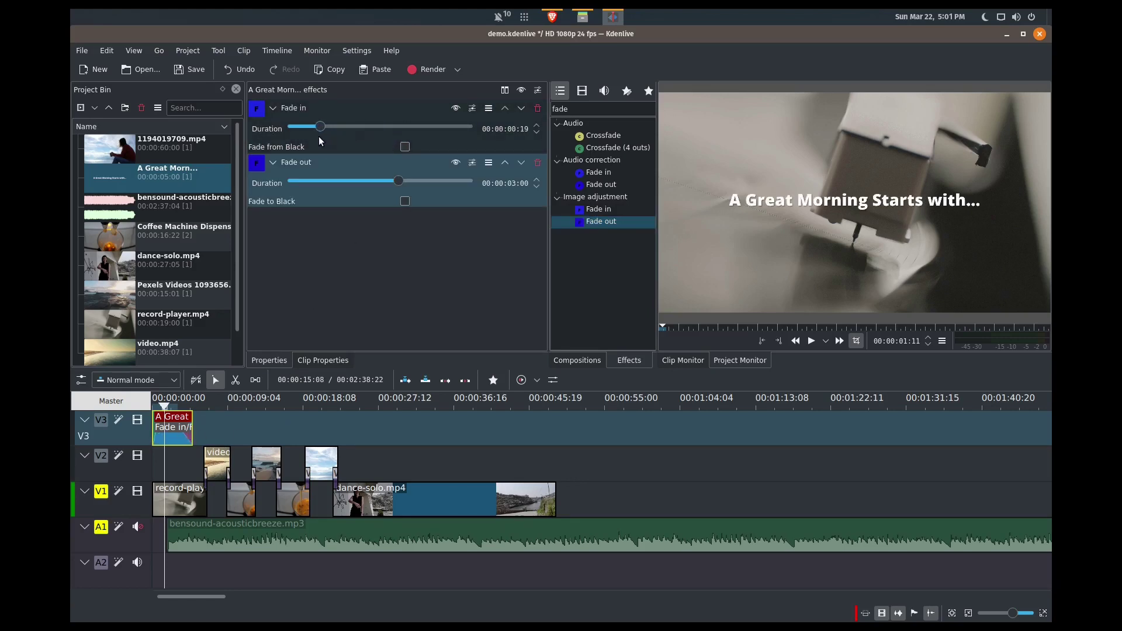
{"action": "left_click_drag", "start_coordinate": [398, 183], "coordinate": [316, 181]}
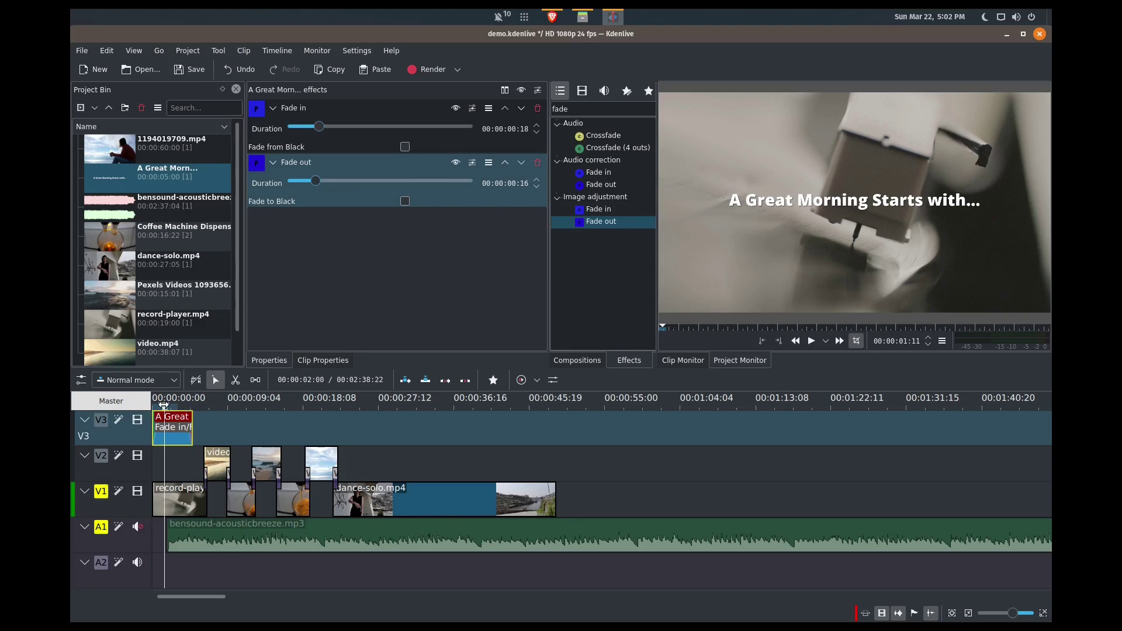
{"action": "left_click_drag", "start_coordinate": [163, 404], "coordinate": [141, 404]}
{"action": "key", "text": "space"}
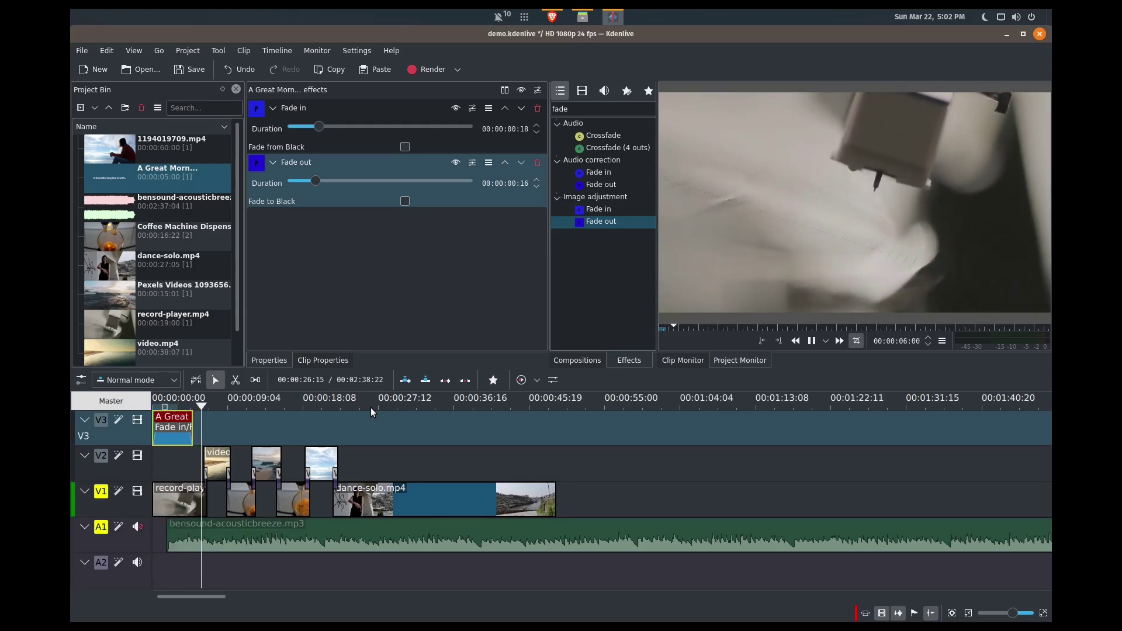
{"action": "key", "text": "space"}
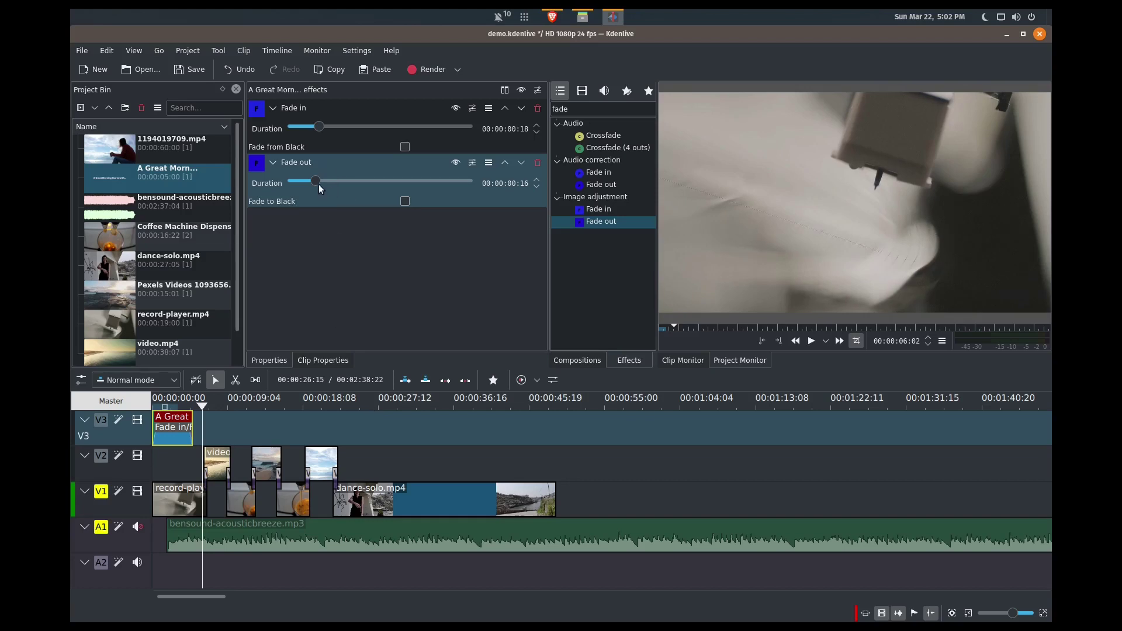
Set both the Fade in and Fade out durations of the title clip to 00:00:00:10 and play from the start.
{"action": "left_click_drag", "start_coordinate": [318, 184], "coordinate": [313, 182]}
{"action": "left_click_drag", "start_coordinate": [200, 402], "coordinate": [149, 401]}
{"action": "key", "text": "space"}
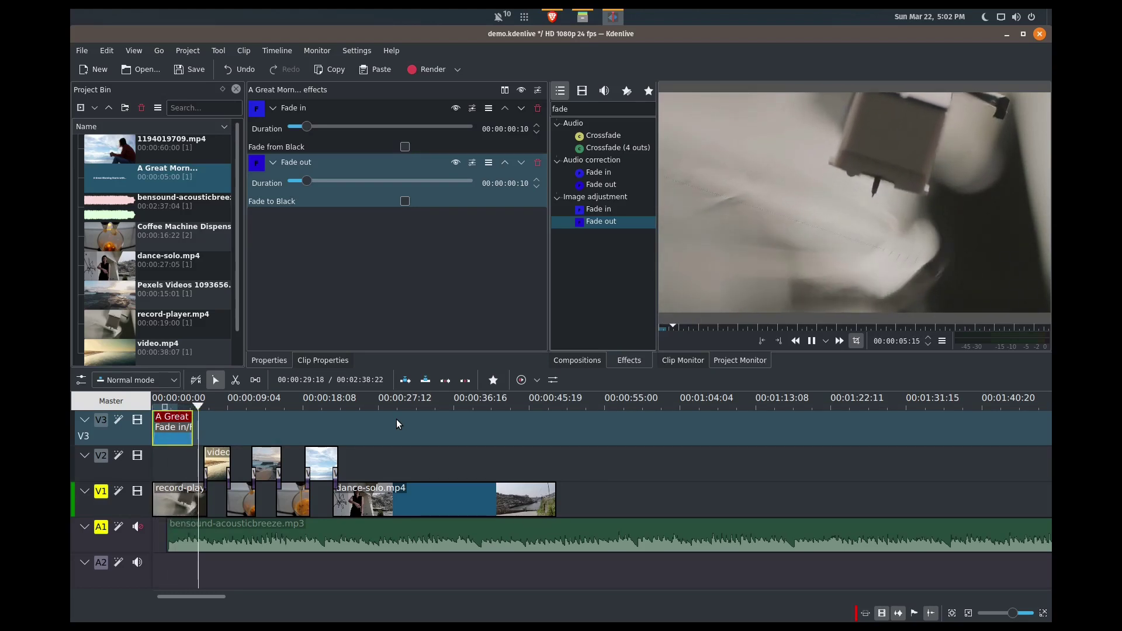
{"action": "key", "text": "space"}
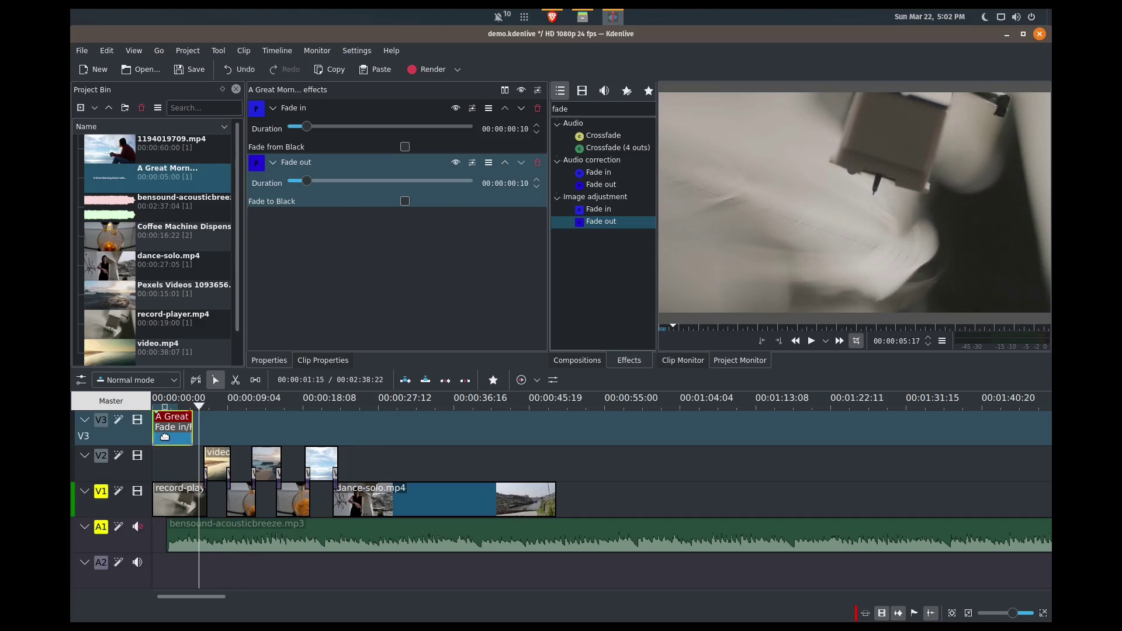
Remove the Fade in and Fade out effects from the title clip and move the clip from V3 down to V2.
{"action": "key", "text": "Delete"}
{"action": "key", "text": "ctrl+z"}
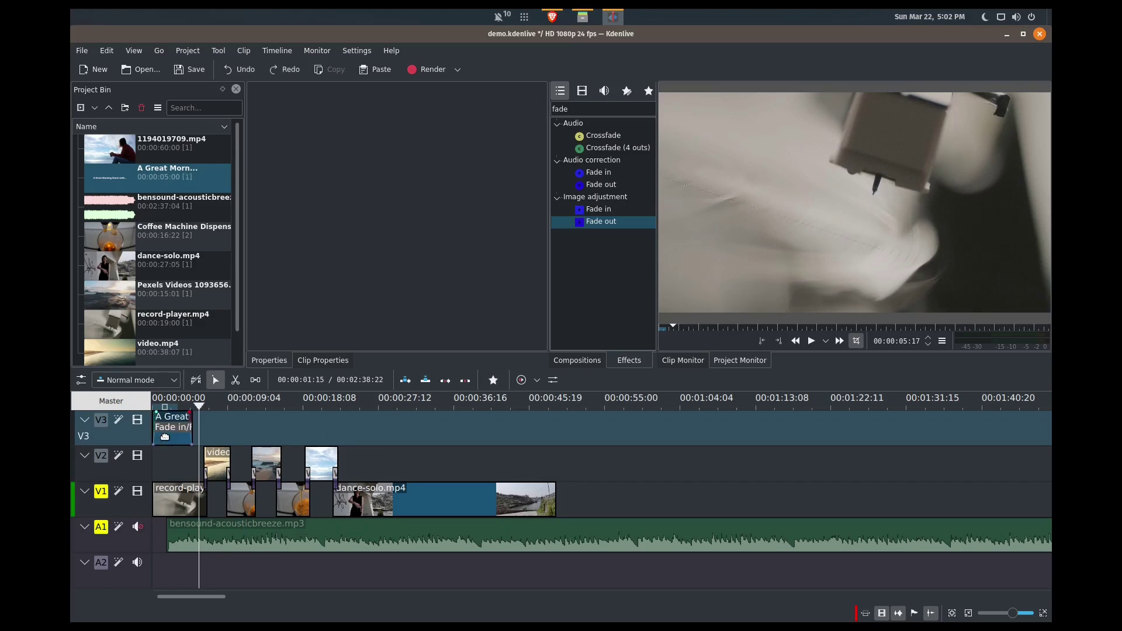
{"action": "left_click", "coordinate": [180, 430]}
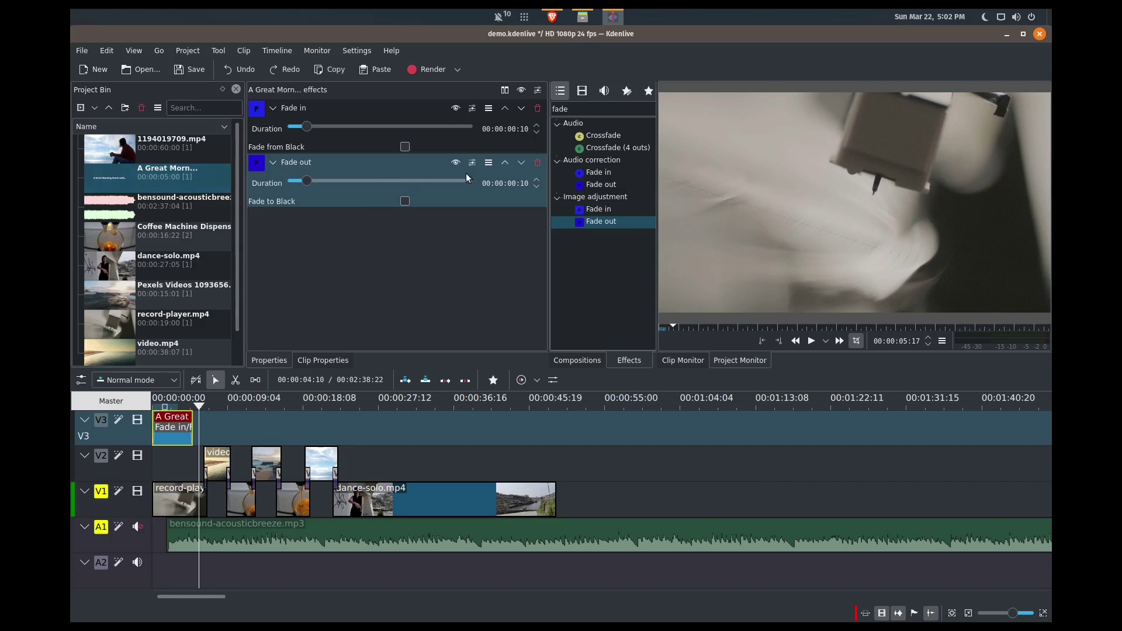
{"action": "left_click", "coordinate": [538, 108]}
{"action": "left_click", "coordinate": [538, 108]}
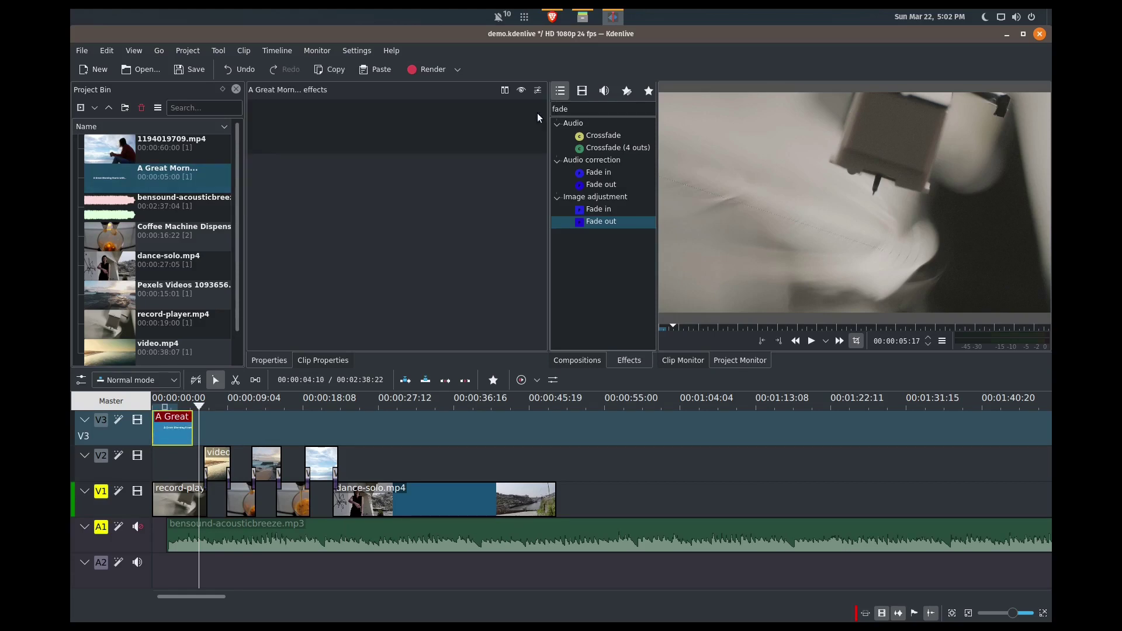
{"action": "left_click_drag", "start_coordinate": [166, 432], "coordinate": [166, 466]}
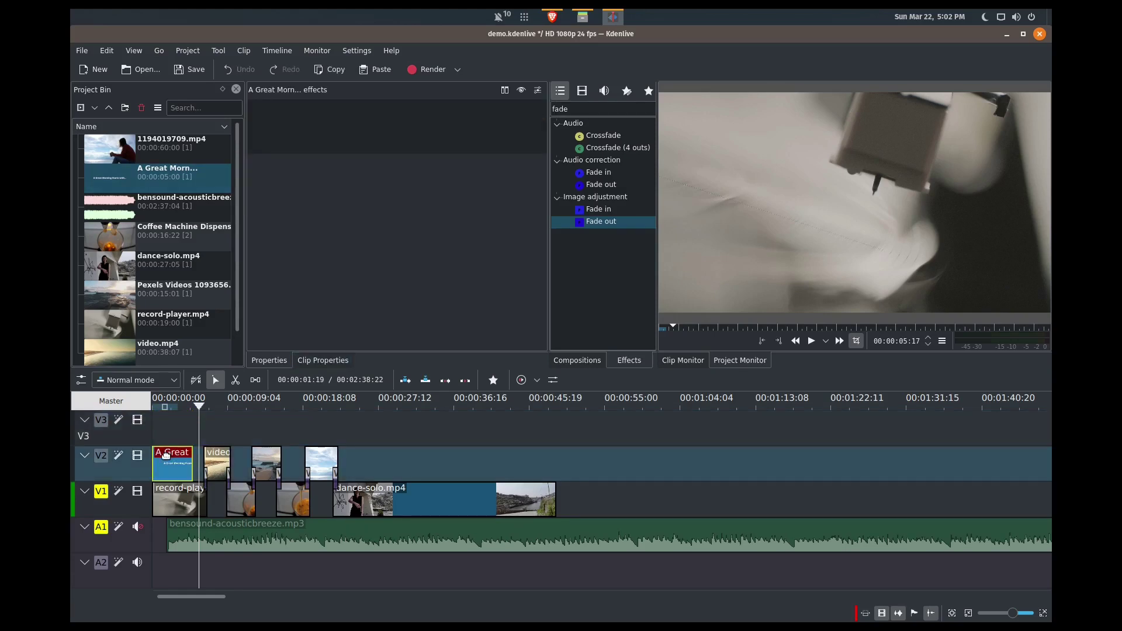
Add short dissolve wipes at both ends of the title clip on V2 and shift the title about one second later.
{"action": "left_click", "coordinate": [157, 479]}
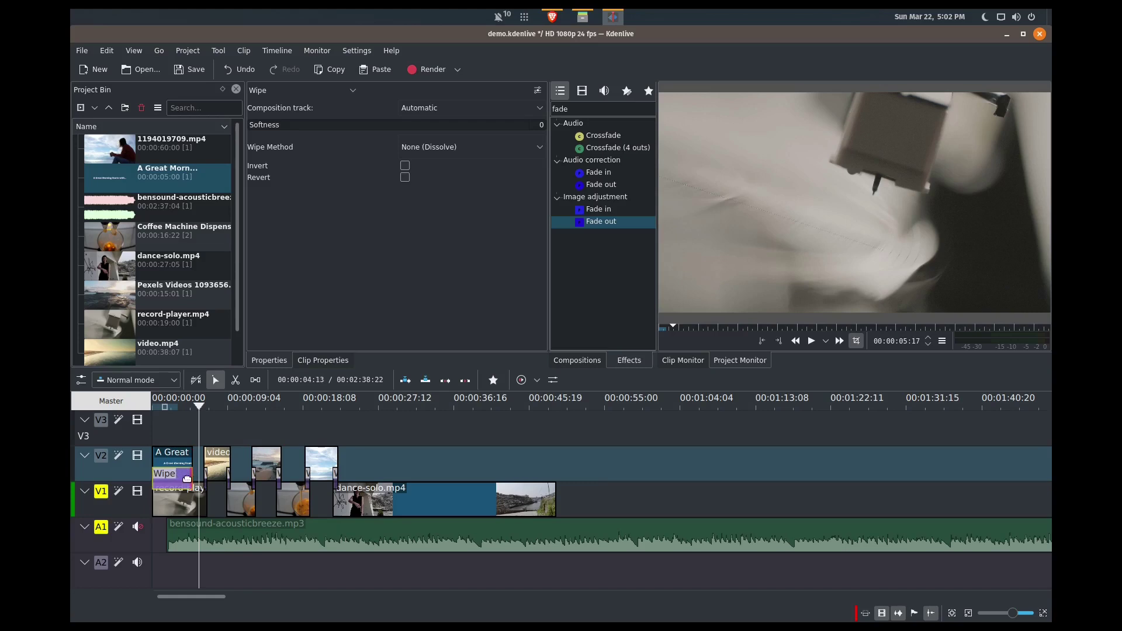
{"action": "left_click_drag", "start_coordinate": [187, 478], "coordinate": [159, 480]}
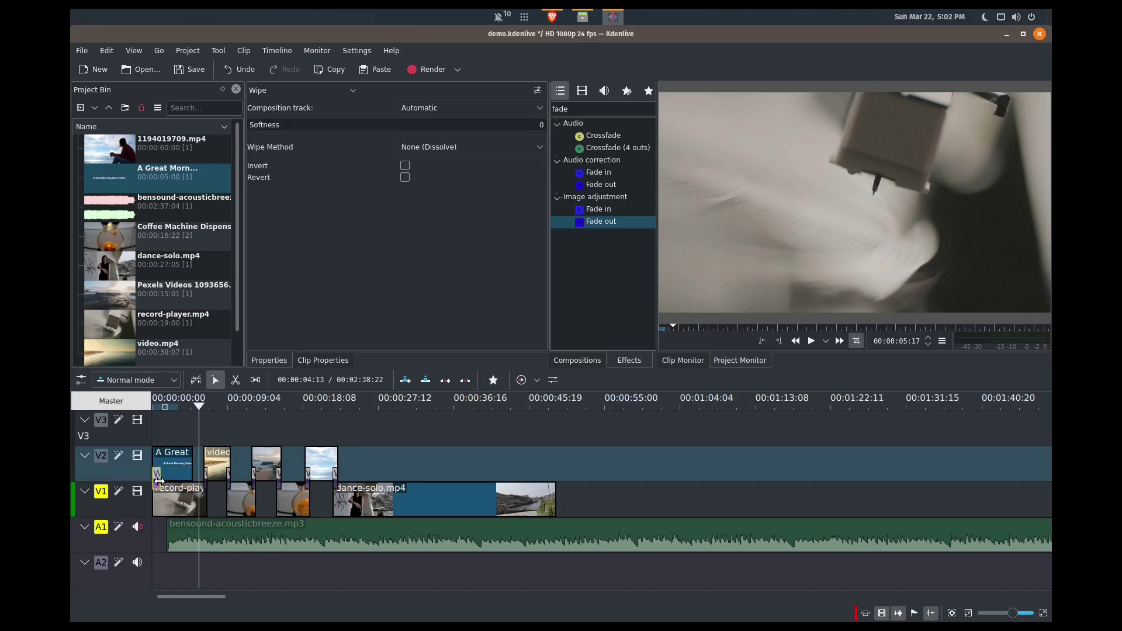
{"action": "left_click", "coordinate": [190, 477]}
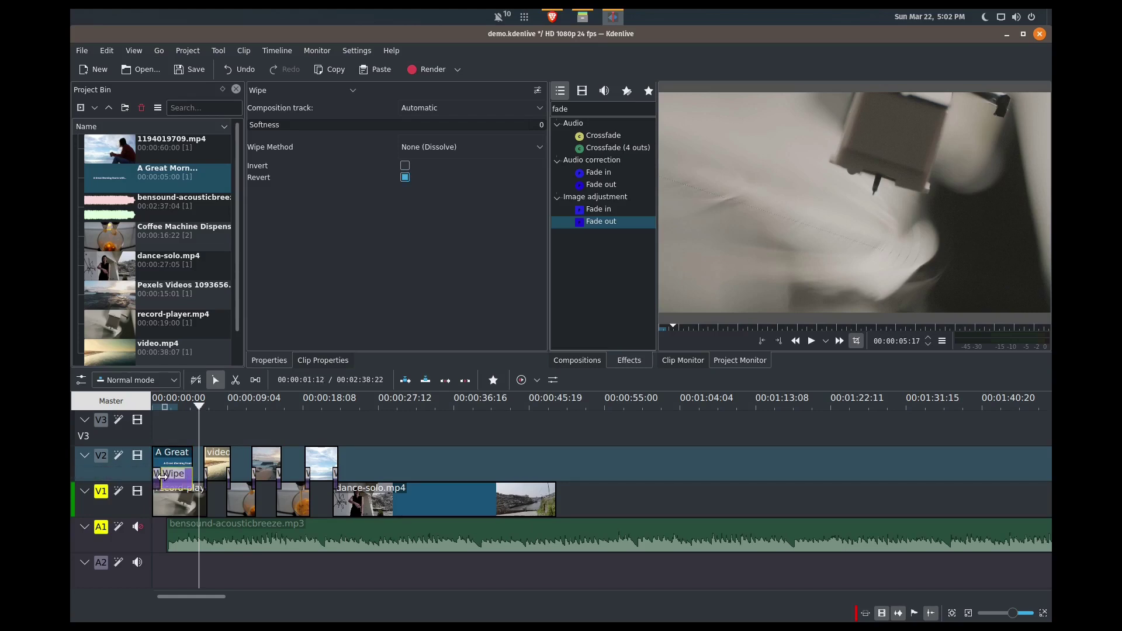
{"action": "left_click_drag", "start_coordinate": [166, 479], "coordinate": [182, 462]}
{"action": "left_click", "coordinate": [178, 462]}
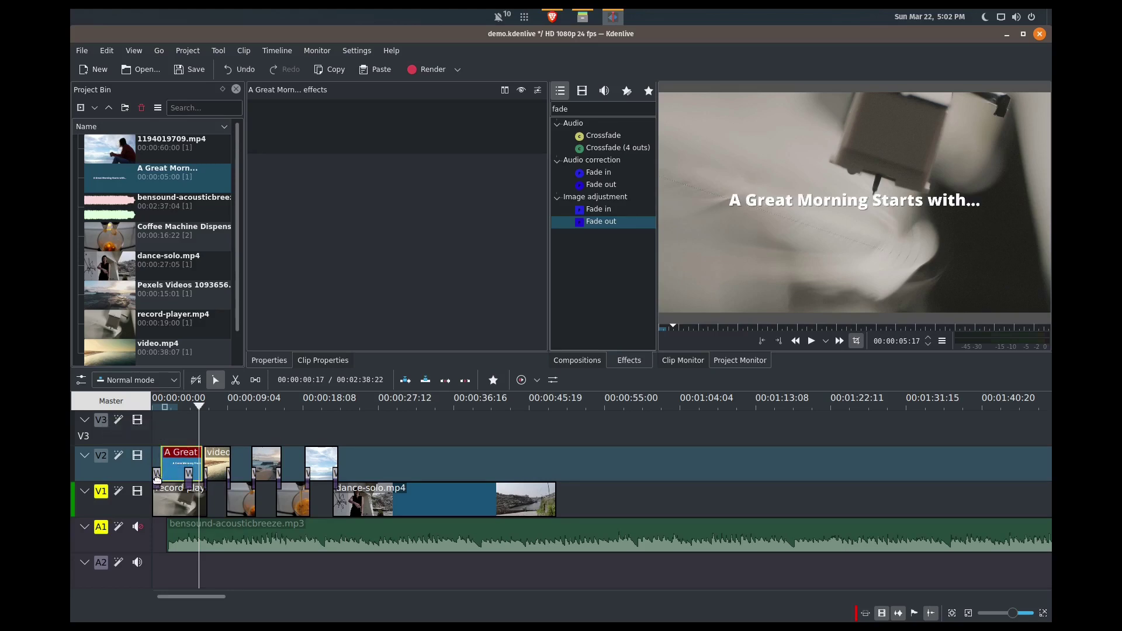
Move the two title wipes on V2 so they line up with the start and end of the shifted title clip.
{"action": "left_click", "coordinate": [157, 480]}
{"action": "scroll", "coordinate": [163, 484], "scroll_direction": "up", "scroll_amount": 2}
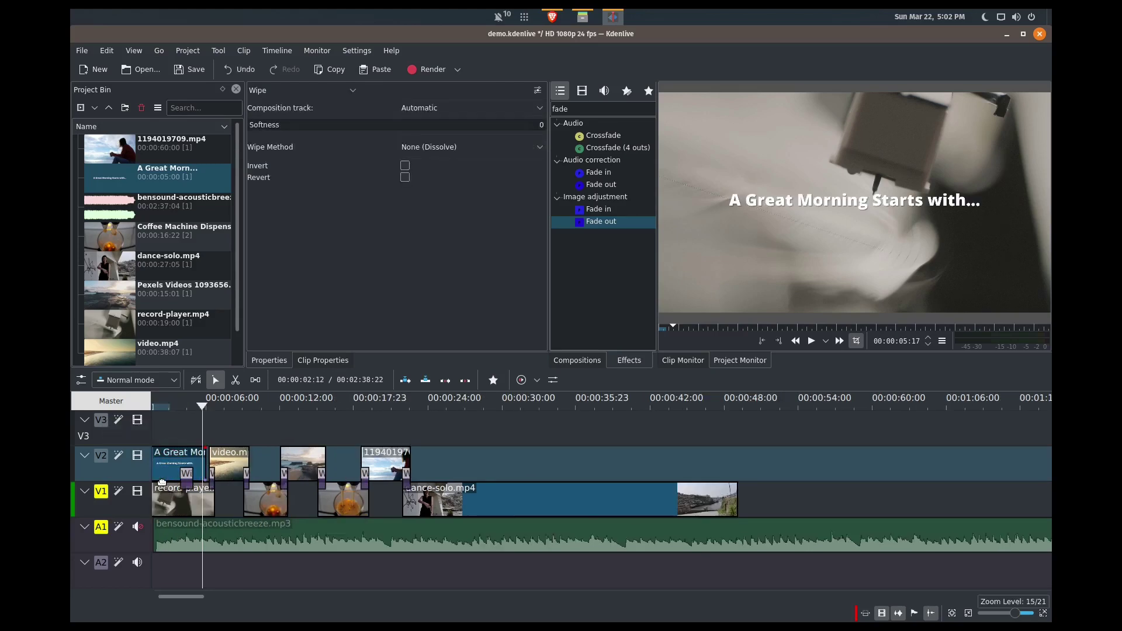
{"action": "left_click_drag", "start_coordinate": [184, 594], "coordinate": [174, 594]}
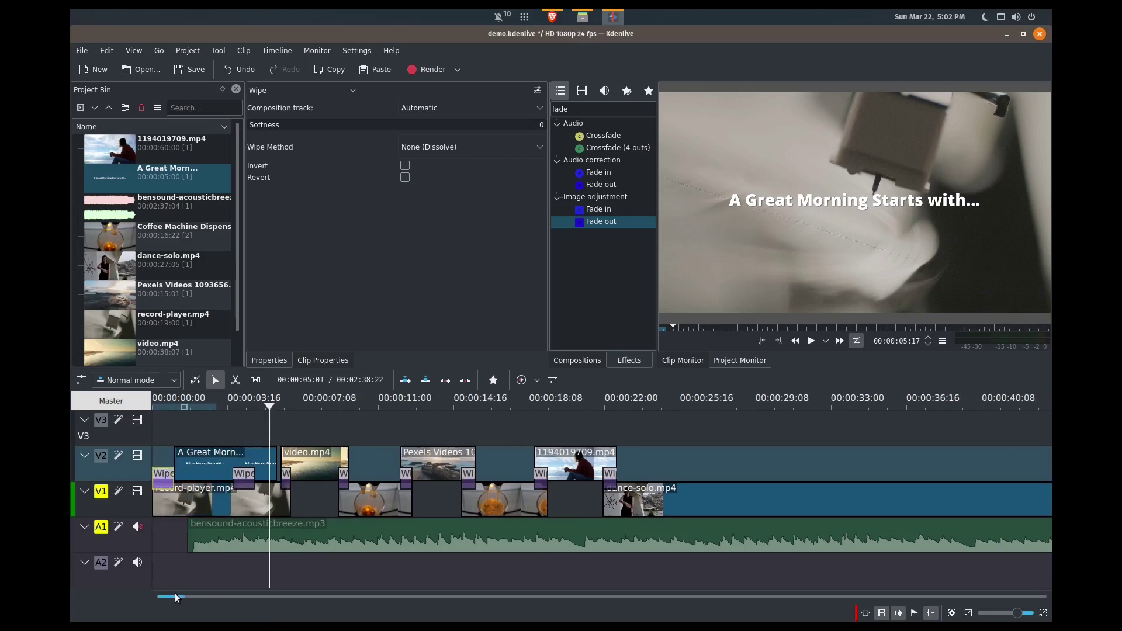
{"action": "left_click_drag", "start_coordinate": [158, 481], "coordinate": [267, 485]}
{"action": "left_click", "coordinate": [170, 431]}
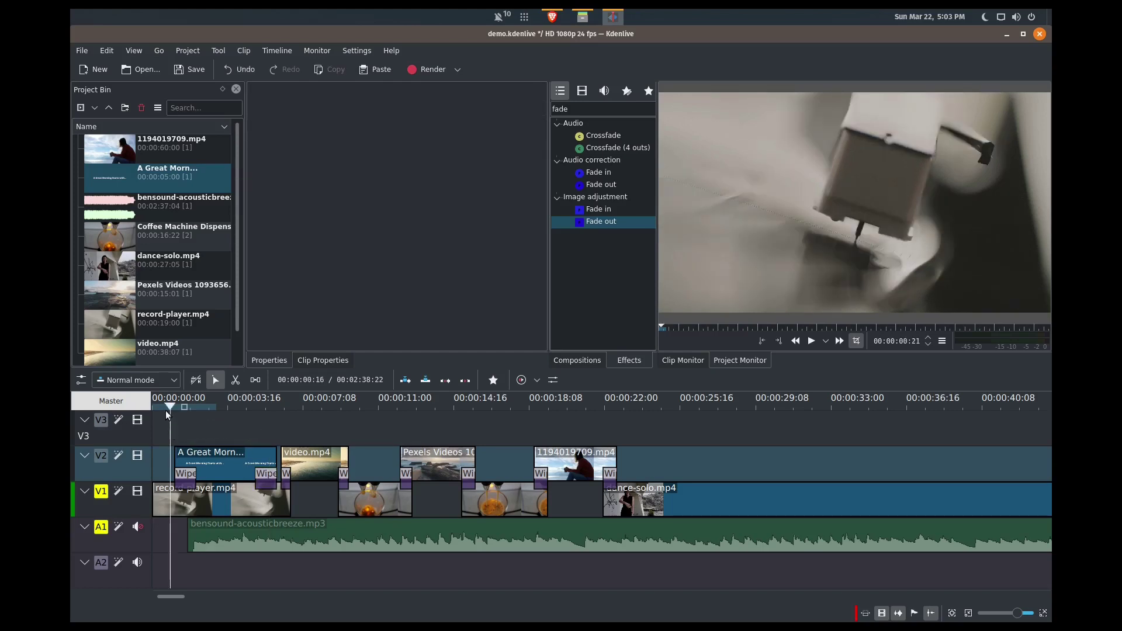
Play the sequence from near the start through the title and the following clip to review the wipes.
{"action": "left_click", "coordinate": [159, 403]}
{"action": "key", "text": "space"}
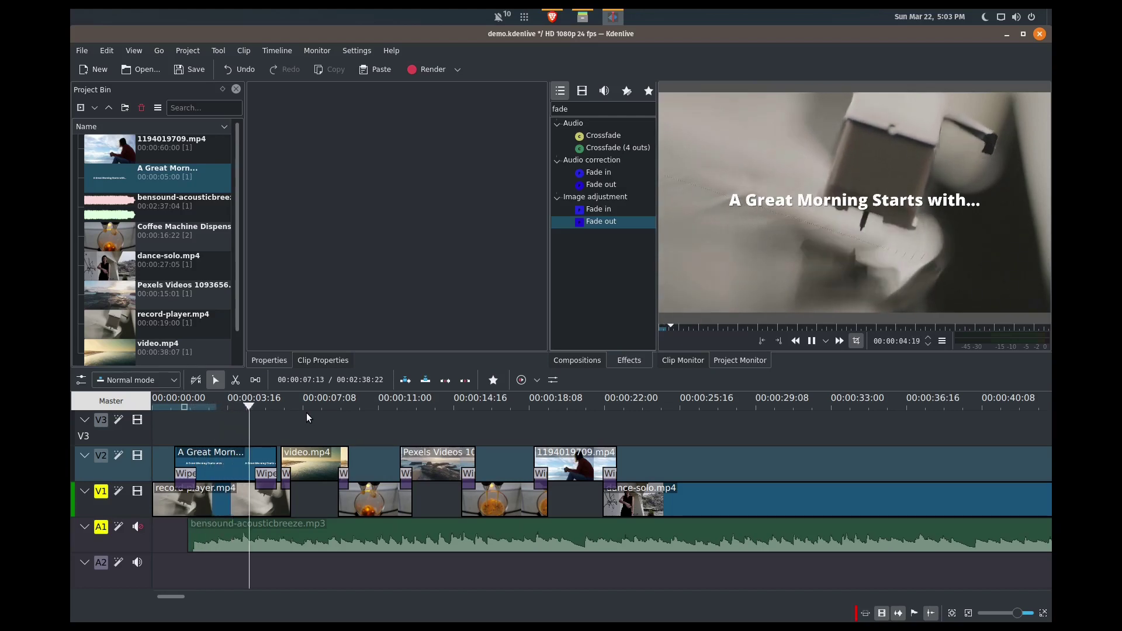
{"action": "key", "text": "space"}
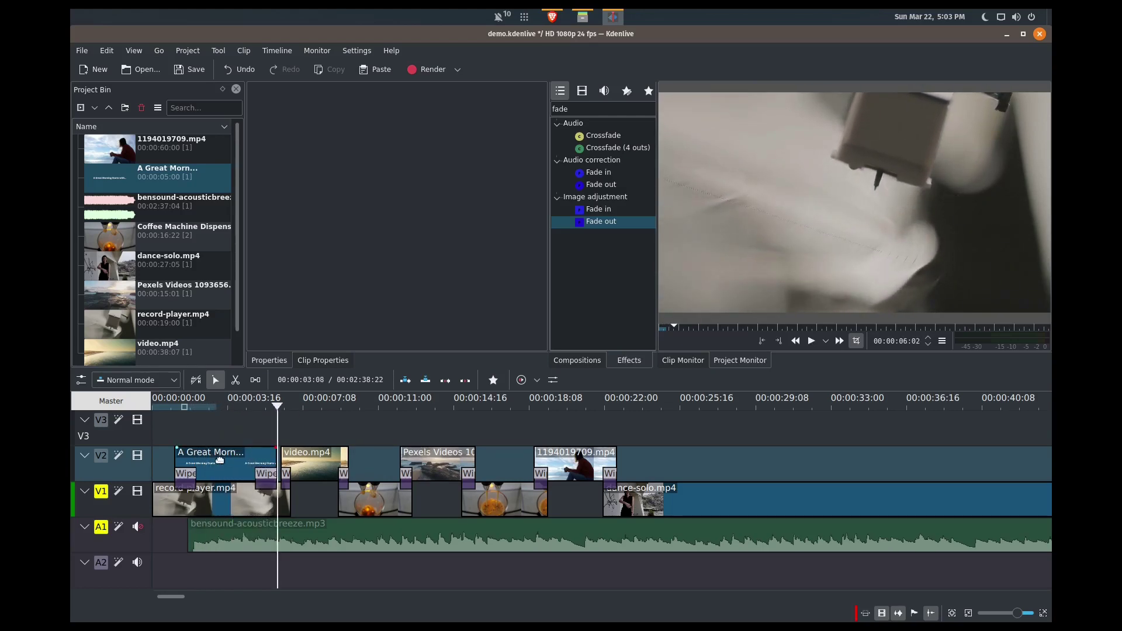
{"action": "key", "text": "space"}
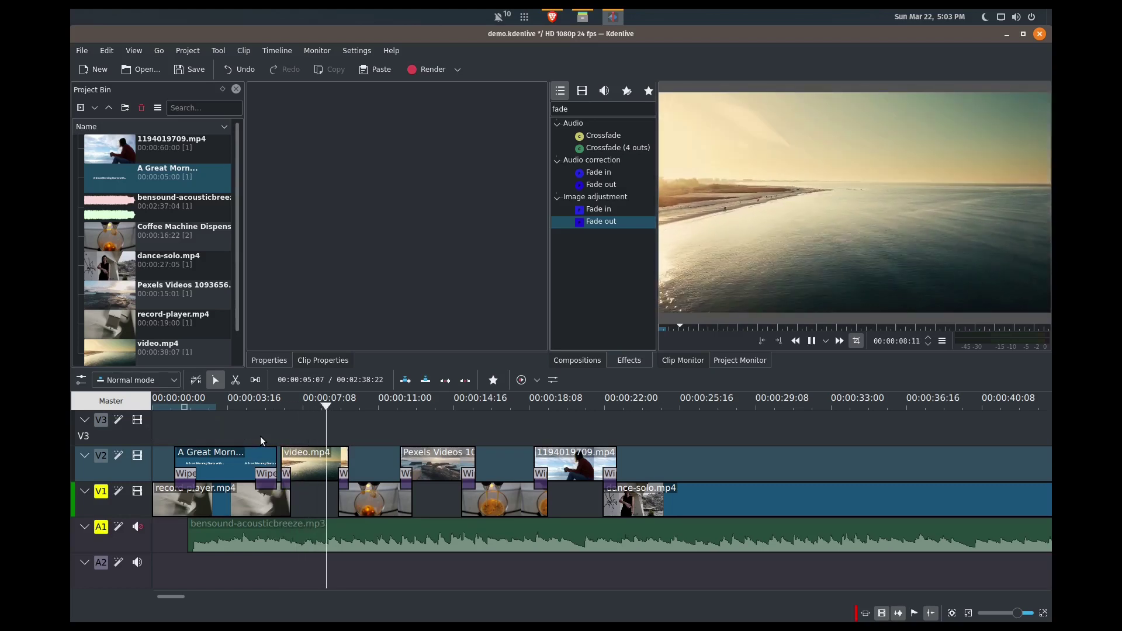
{"action": "key", "text": "space"}
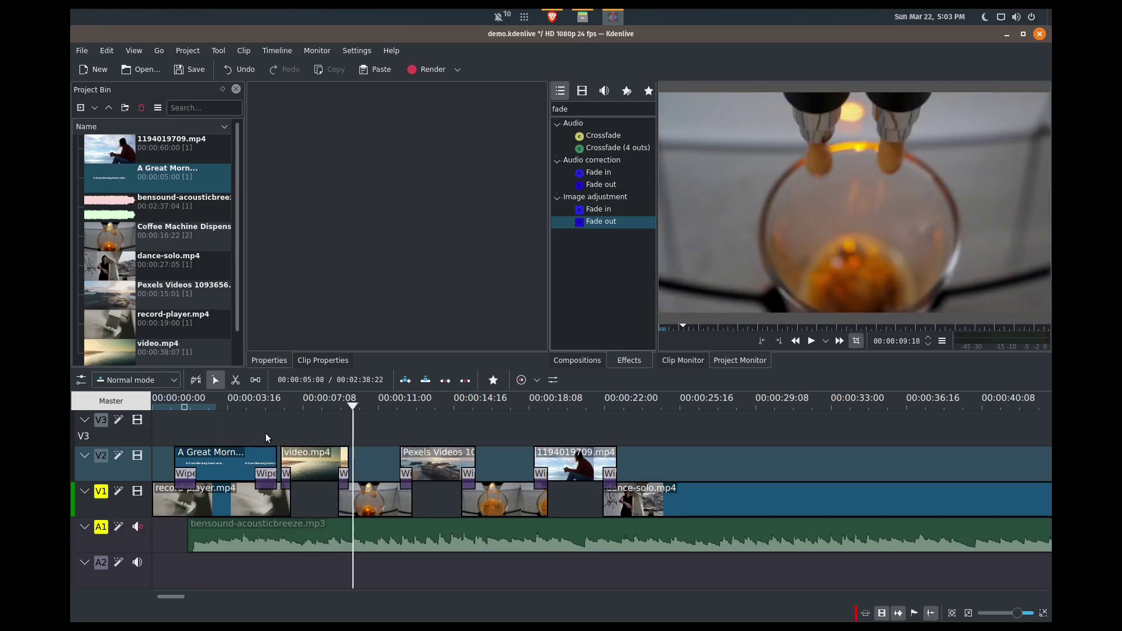
Duplicate the title clip "A Great Morn..." in the project bin and rename the copy "Text 2".
{"action": "right_click", "coordinate": [188, 183]}
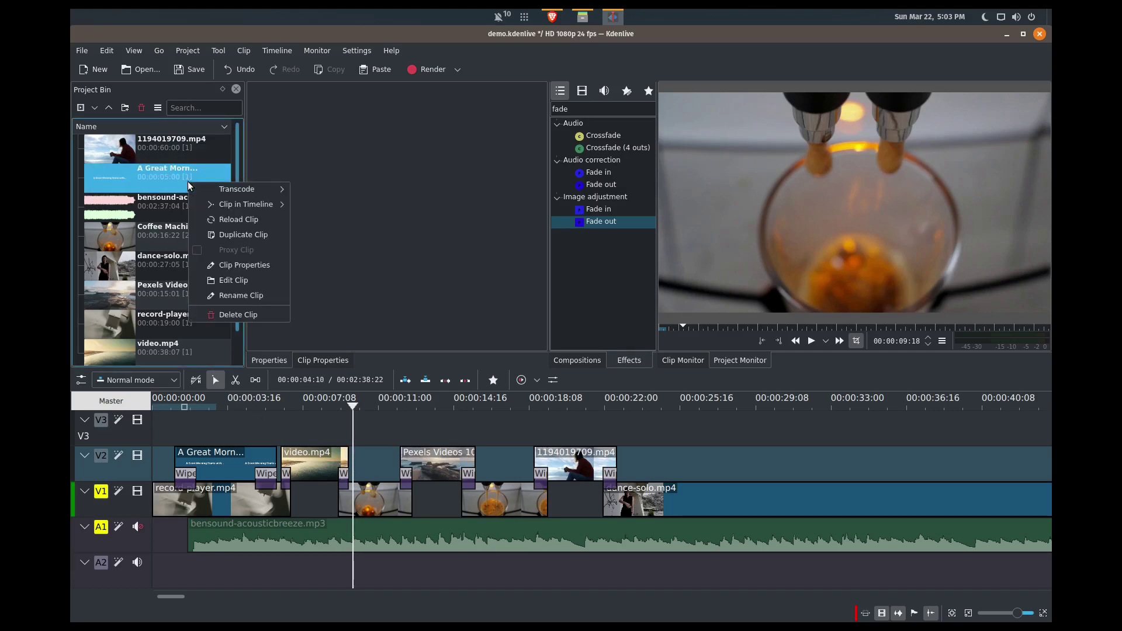
{"action": "left_click", "coordinate": [231, 235]}
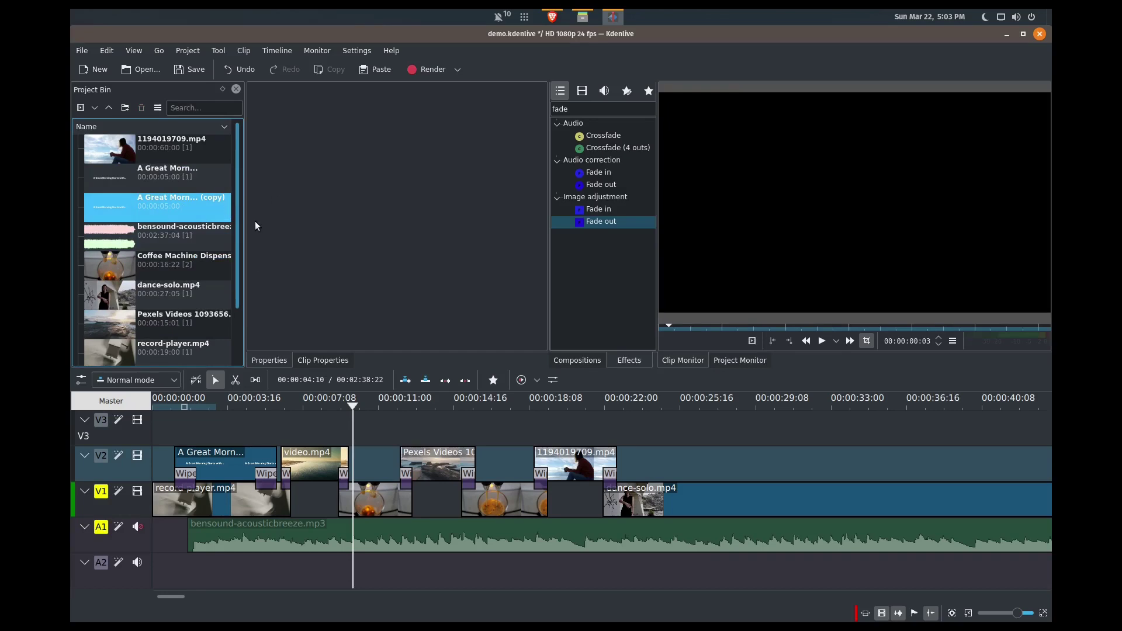
{"action": "left_click", "coordinate": [183, 209]}
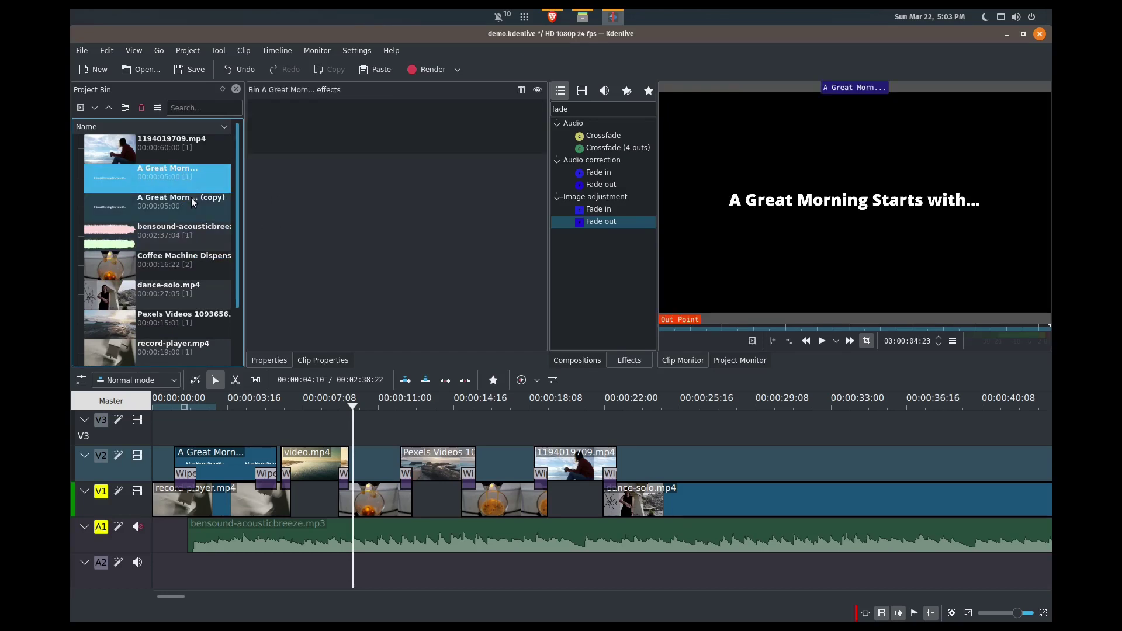
{"action": "right_click", "coordinate": [191, 198]}
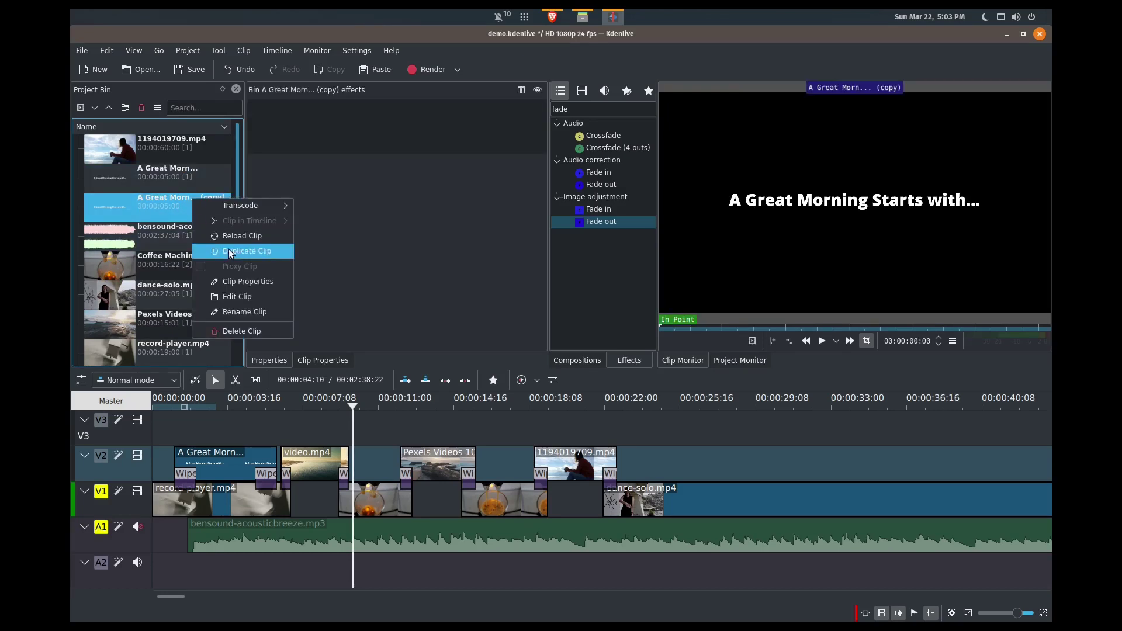
{"action": "left_click", "coordinate": [240, 311]}
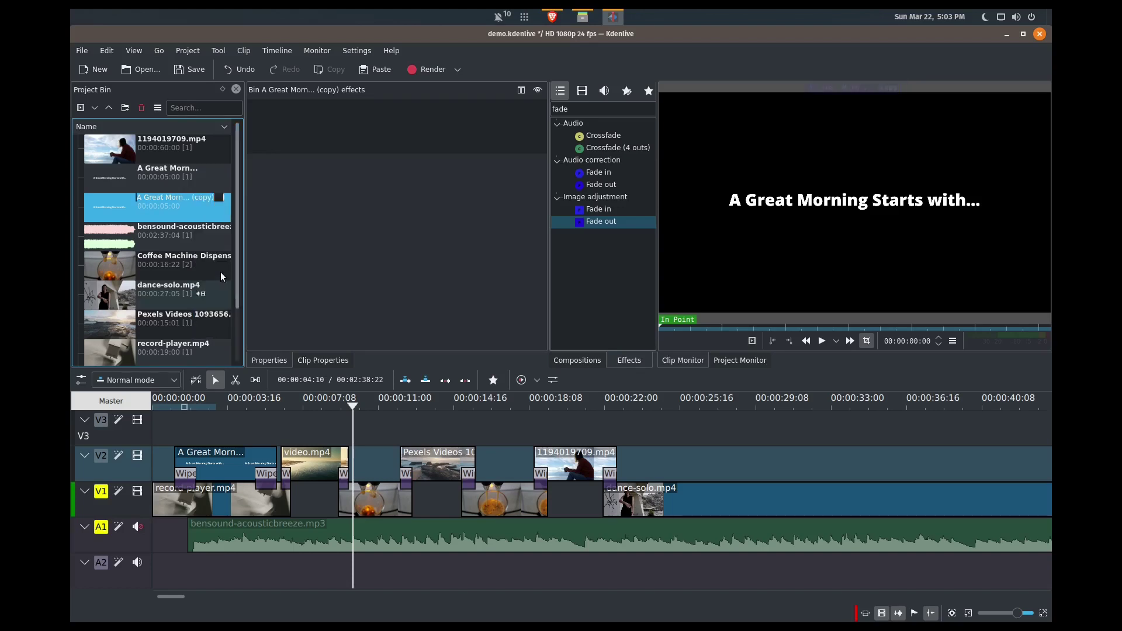
{"action": "type", "text": "Tet"}
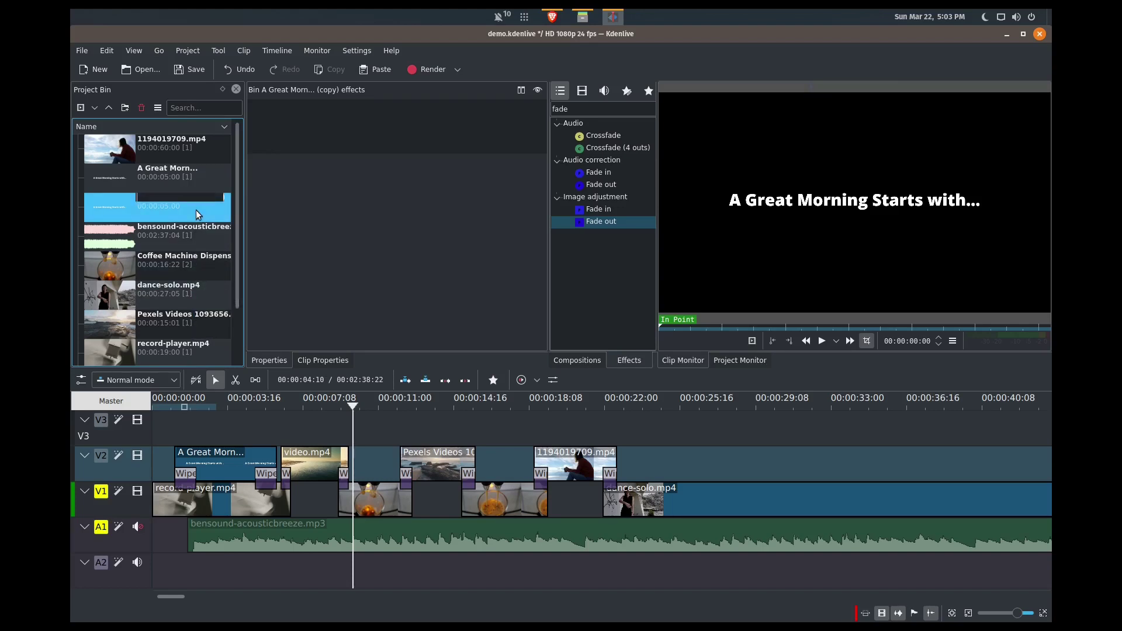
{"action": "key", "text": "BackSpace"}
{"action": "type", "text": "xt 2"}
{"action": "key", "text": "Return"}
Edit the Text 2 title clip to read "Coffee" and center the text horizontally in the frame.
{"action": "right_click", "coordinate": [201, 352]}
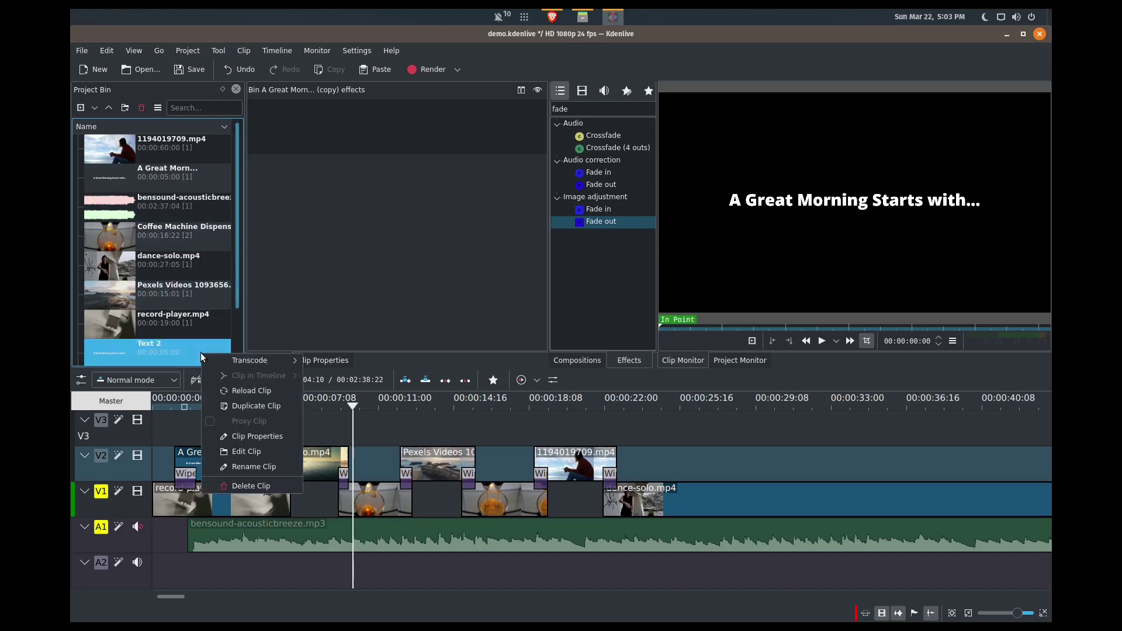
{"action": "left_click", "coordinate": [267, 451]}
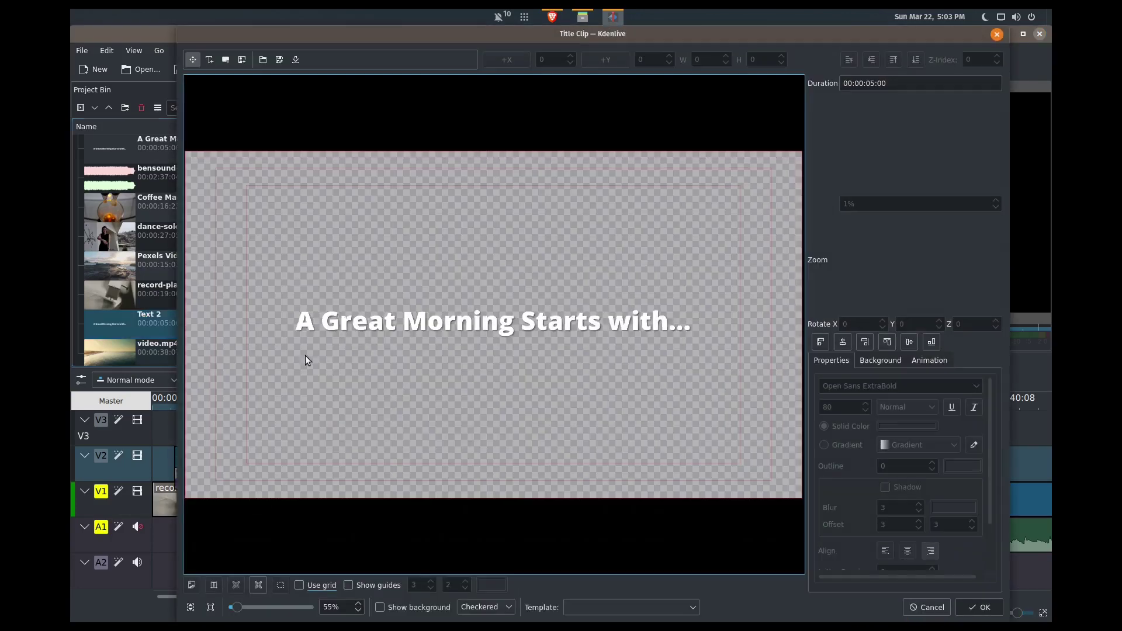
{"action": "left_click", "coordinate": [411, 326]}
{"action": "triple_click", "coordinate": [411, 326]}
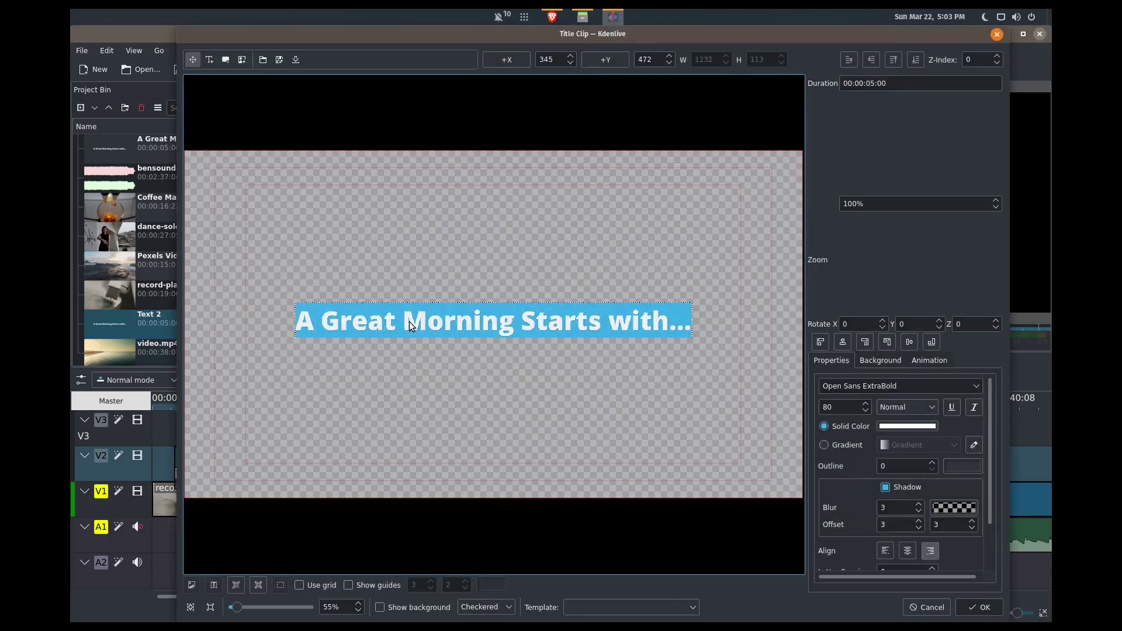
{"action": "type", "text": "Coffee"}
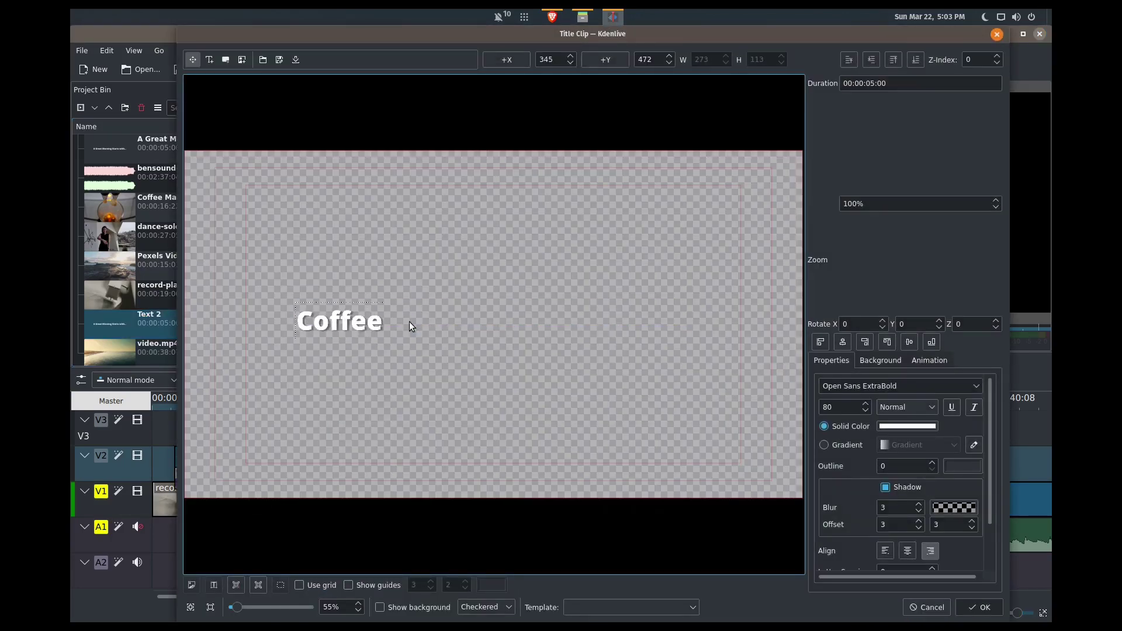
{"action": "left_click", "coordinate": [850, 340]}
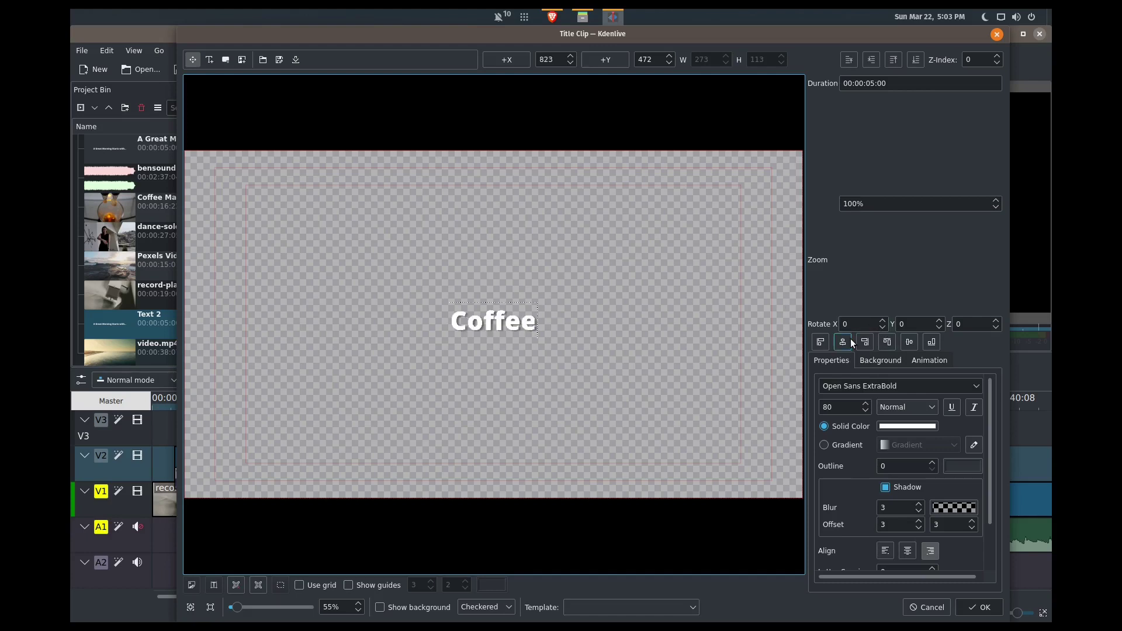
{"action": "left_click", "coordinate": [968, 600]}
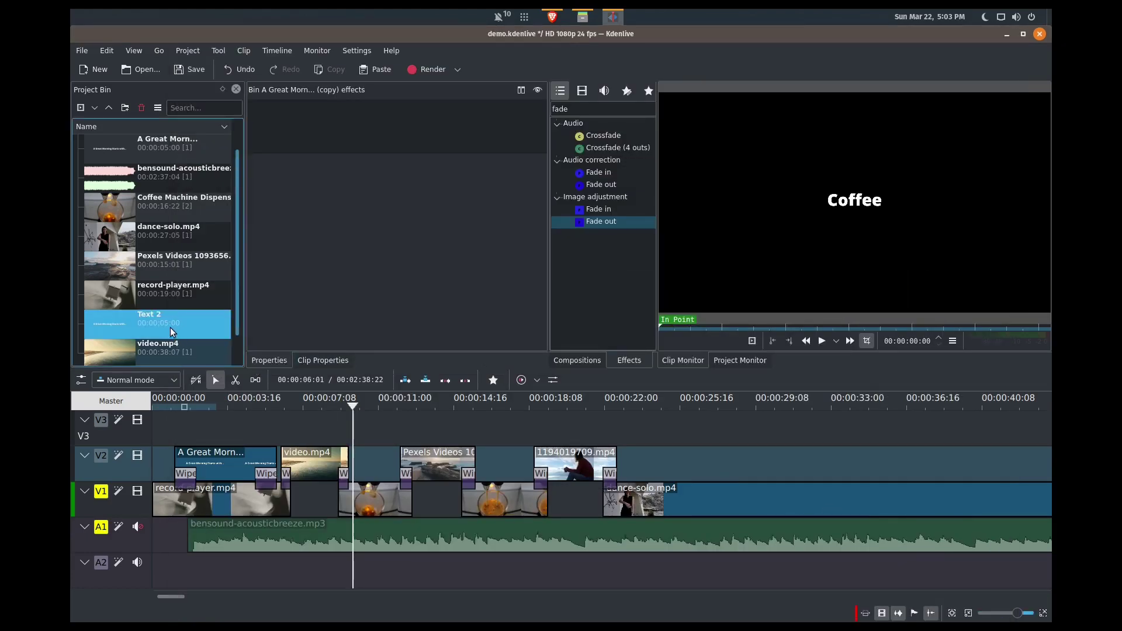
Place Text 2 on V2 over the first coffee machine clip and trim it to fill the gap between video.mp4 and the Pexels clip.
{"action": "left_click_drag", "start_coordinate": [170, 327], "coordinate": [355, 423]}
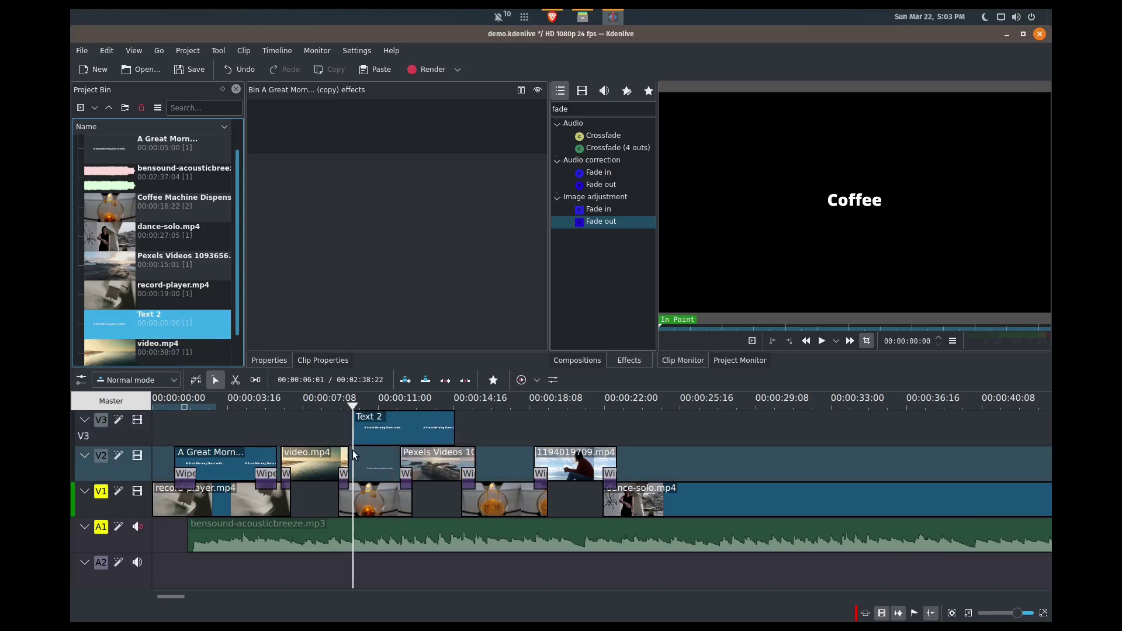
{"action": "left_click_drag", "start_coordinate": [456, 430], "coordinate": [369, 458]}
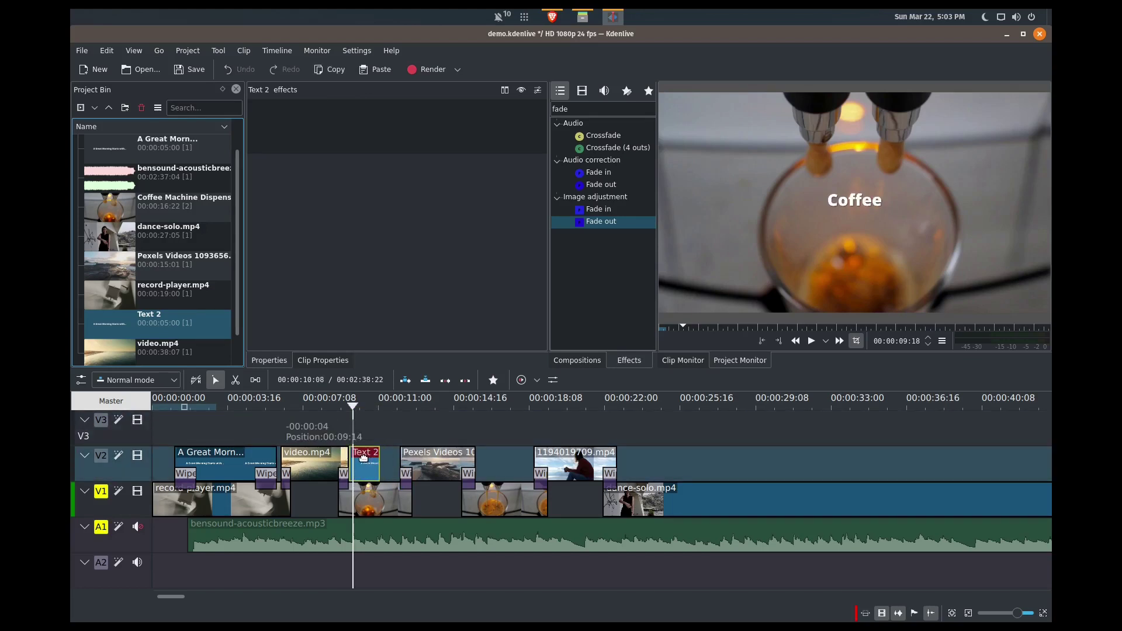
{"action": "left_click_drag", "start_coordinate": [383, 467], "coordinate": [342, 462]}
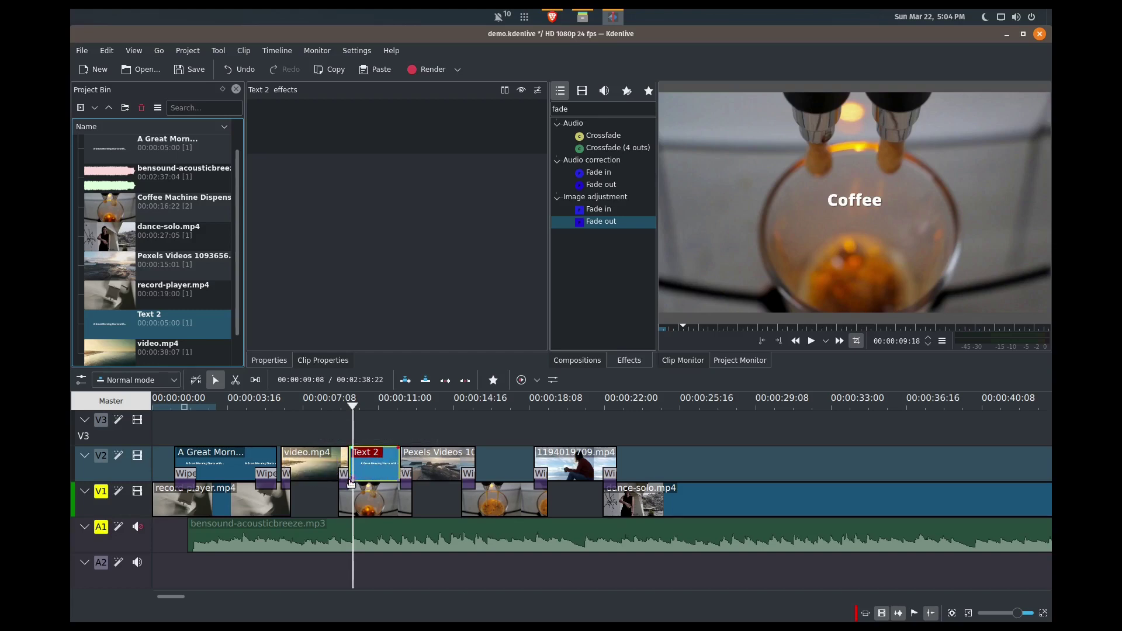
Add a dissolve wipe at each end of the Text 2 clip on V2 and shorten both to brief transitions.
{"action": "left_click", "coordinate": [351, 481]}
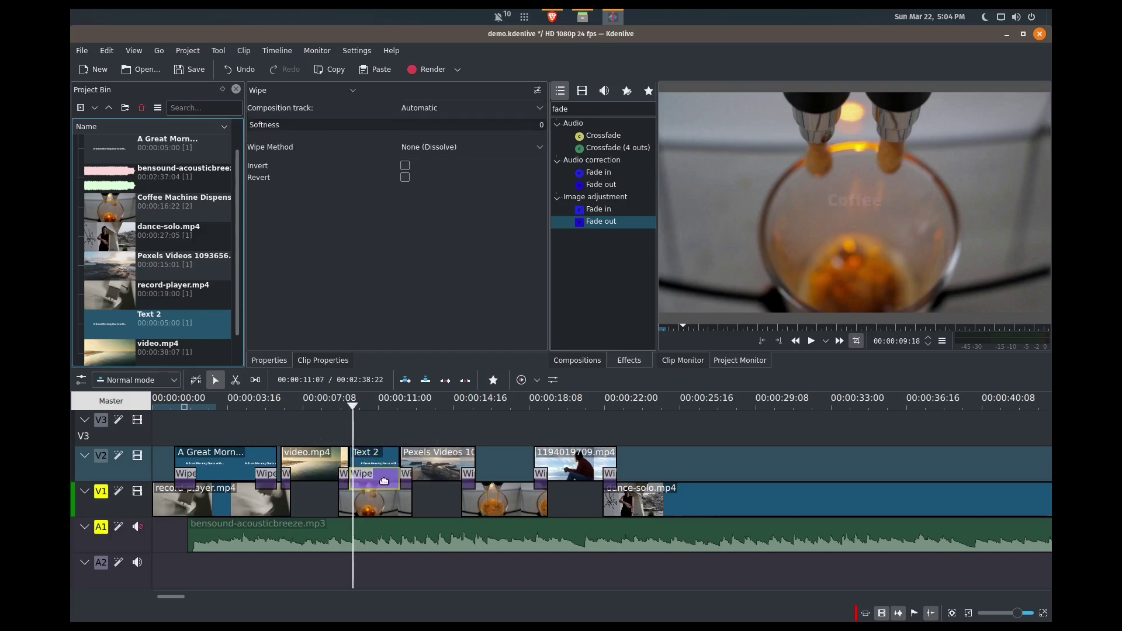
{"action": "scroll", "coordinate": [386, 480], "scroll_direction": "up", "scroll_amount": 3, "text": "ctrl"}
{"action": "left_click_drag", "start_coordinate": [459, 476], "coordinate": [292, 475]}
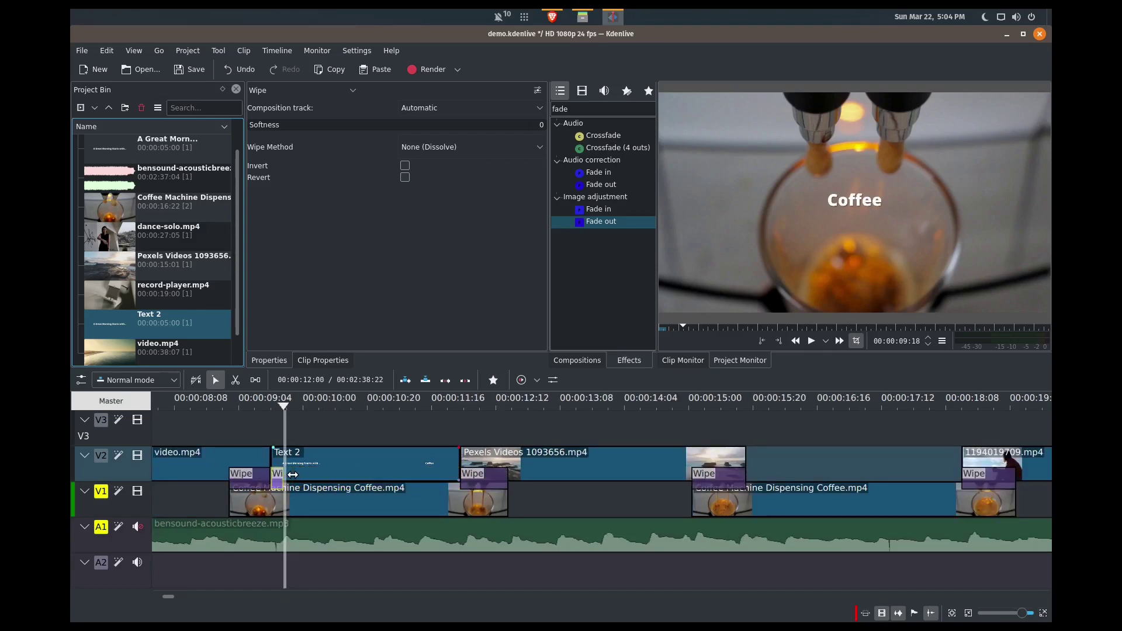
{"action": "left_click", "coordinate": [456, 477]}
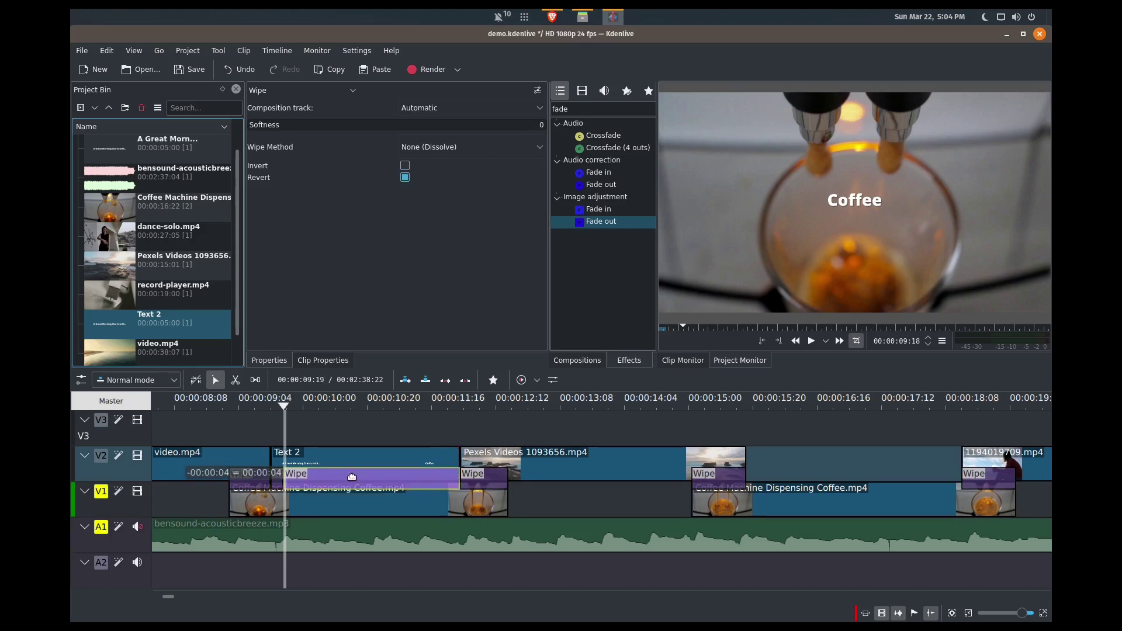
{"action": "left_click", "coordinate": [265, 419]}
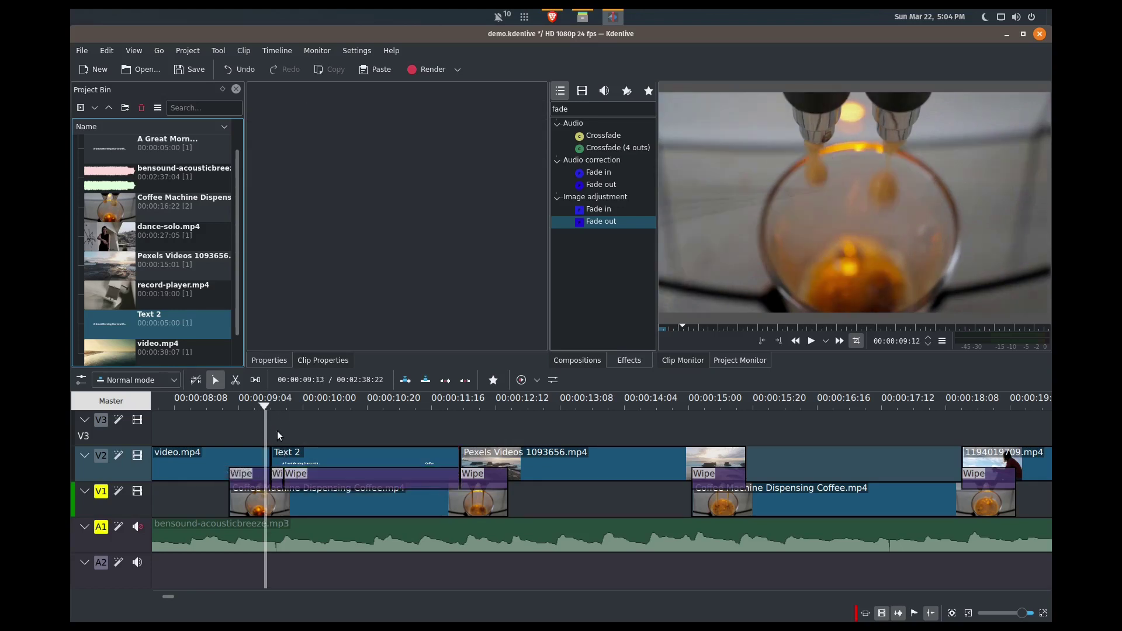
{"action": "left_click_drag", "start_coordinate": [286, 478], "coordinate": [442, 480]}
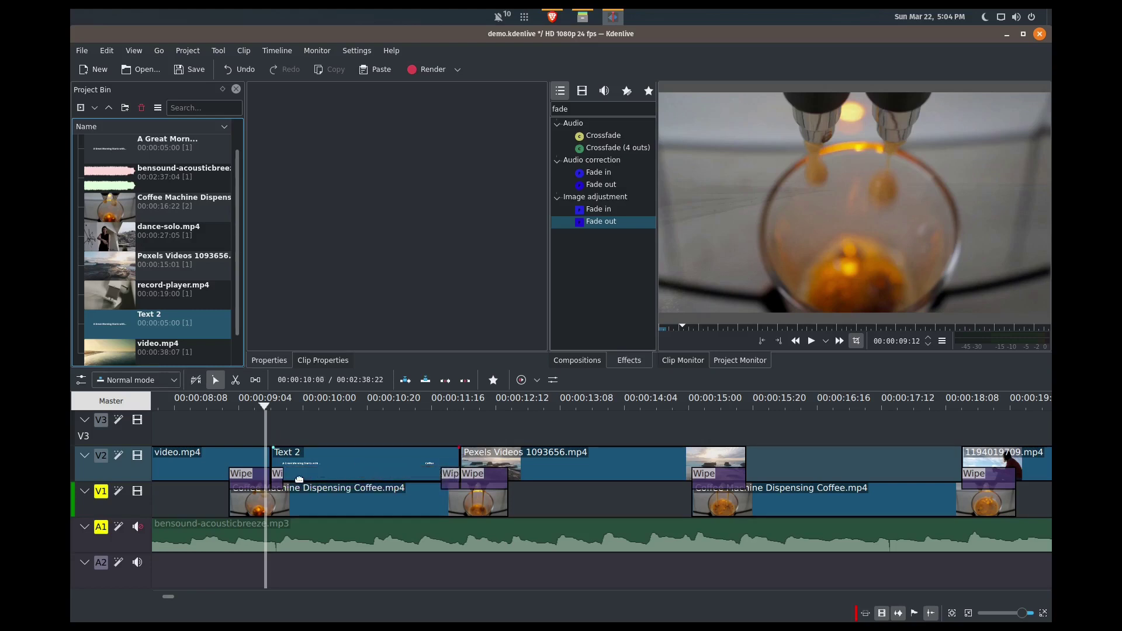
Slightly lengthen the wipe at the start of the Text 2 clip on V2 and play the sequence through to dance-solo.mp4.
{"action": "left_click_drag", "start_coordinate": [283, 481], "coordinate": [291, 481]}
{"action": "key", "text": "space"}
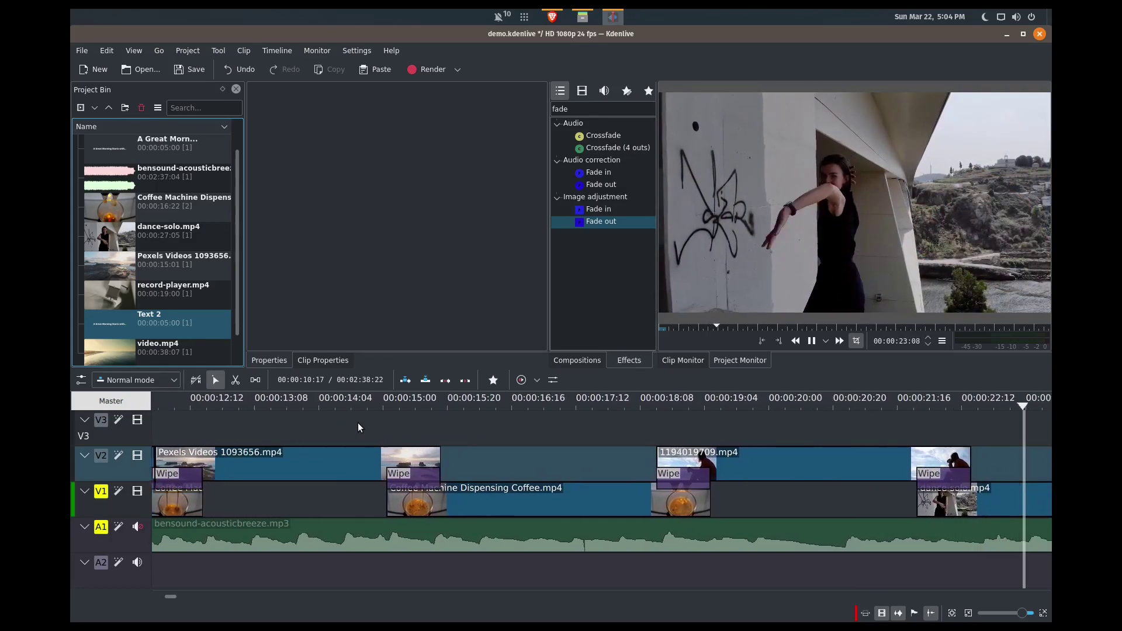
{"action": "key", "text": "space"}
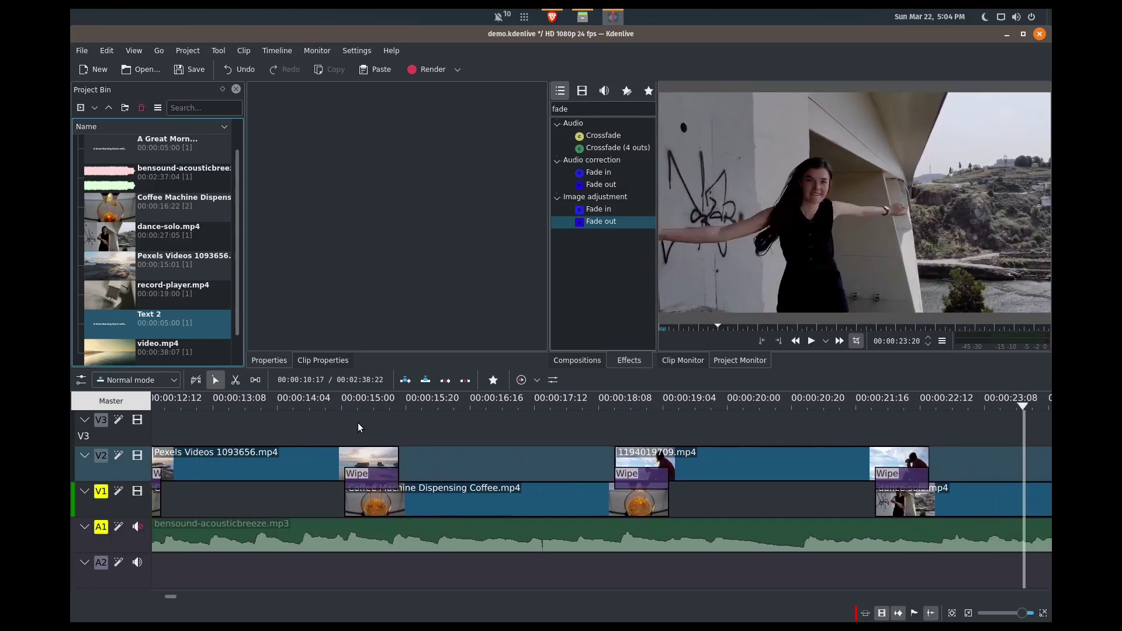
Rename the Text 2 title clip in the project bin to "Coffee" and duplicate it.
{"action": "right_click", "coordinate": [172, 328]}
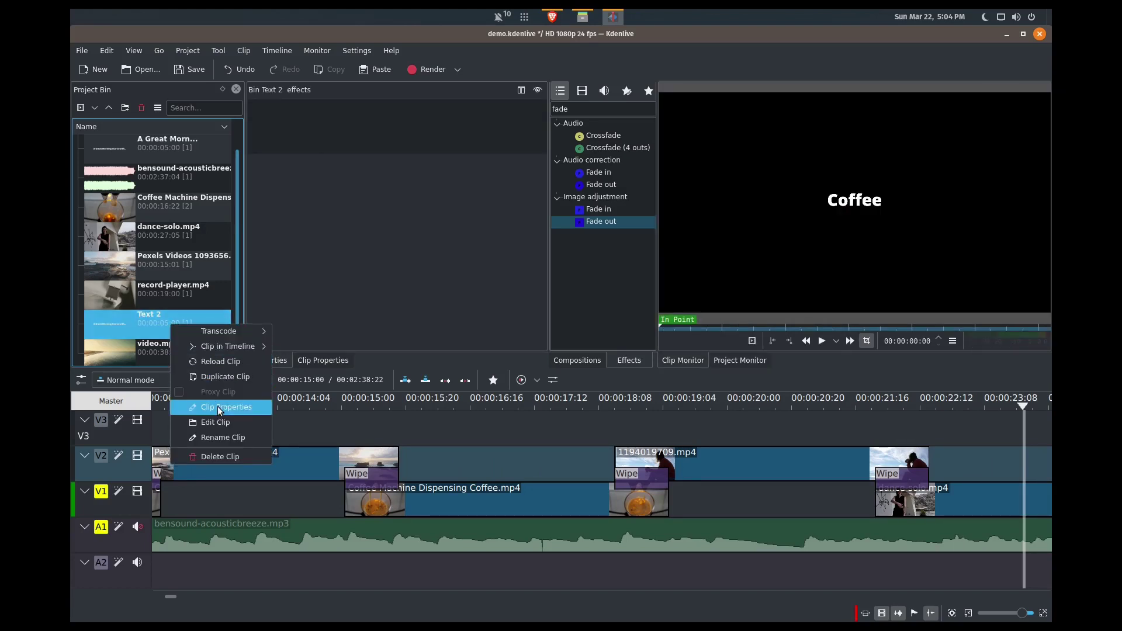
{"action": "left_click", "coordinate": [221, 438]}
{"action": "type", "text": "Coffee"}
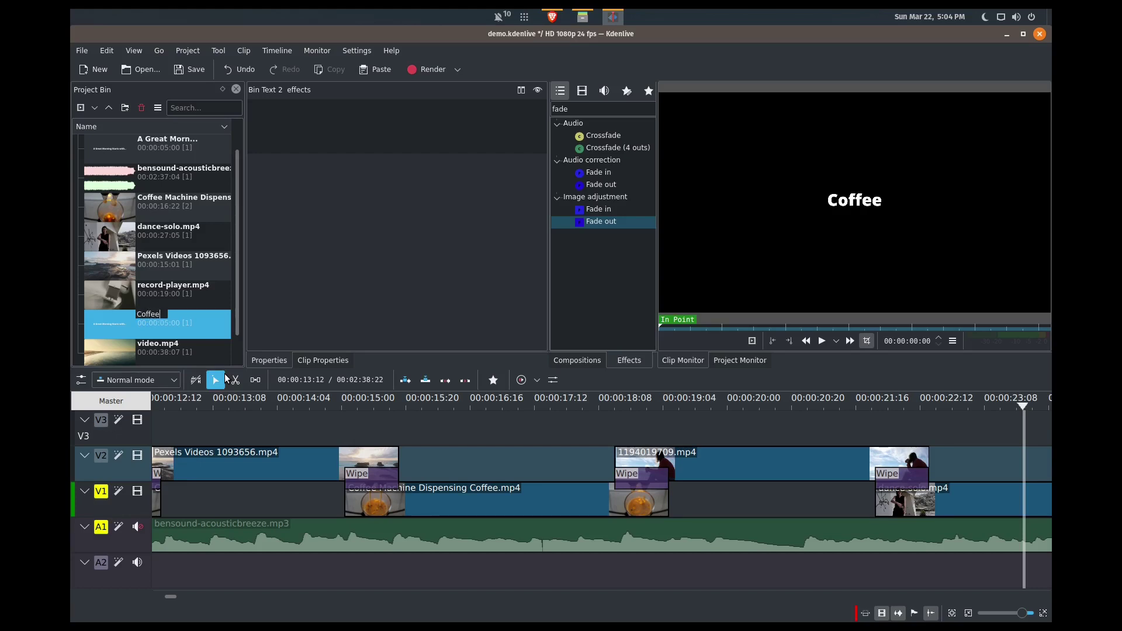
{"action": "key", "text": "Return"}
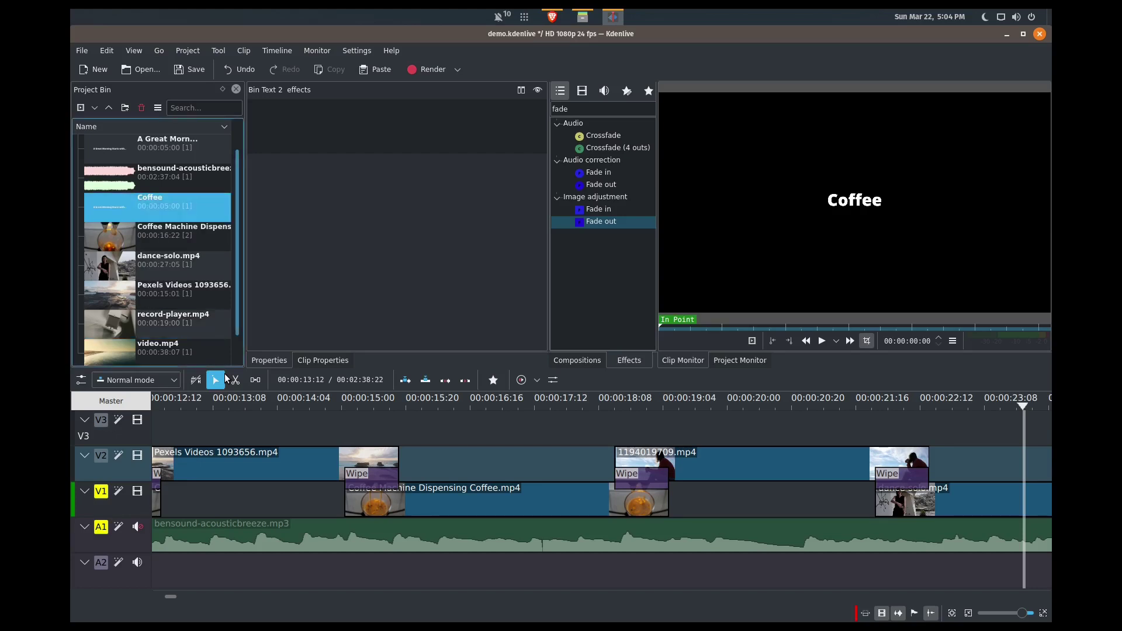
{"action": "right_click", "coordinate": [192, 221]}
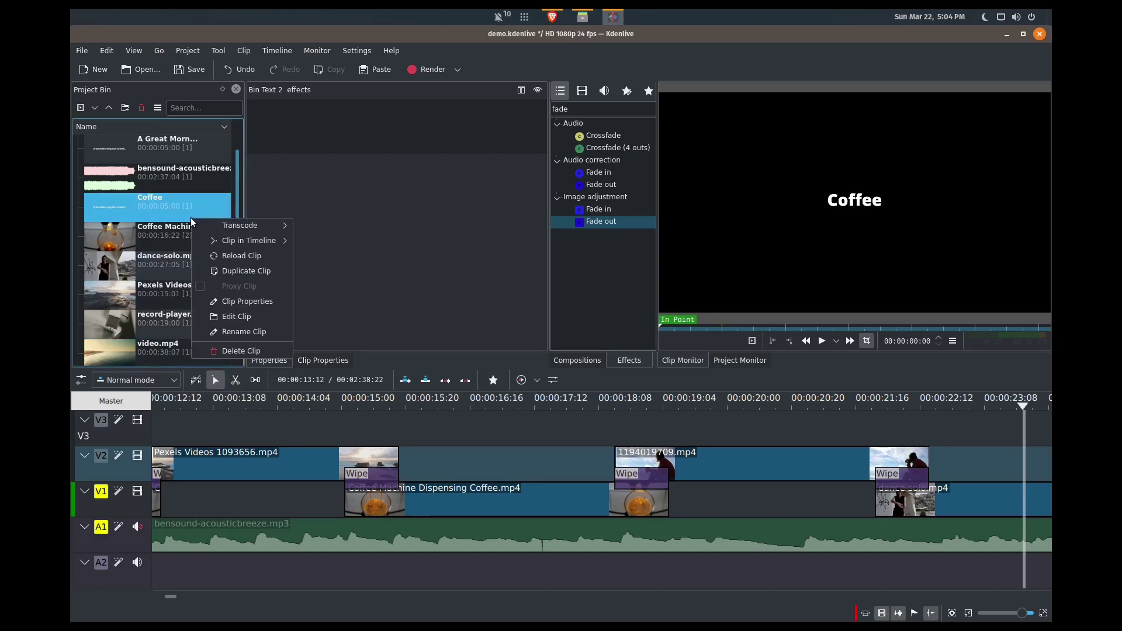
{"action": "left_click", "coordinate": [246, 270]}
Edit the copy of the Coffee title to read "And Dancing" and center the text horizontally in the frame.
{"action": "right_click", "coordinate": [161, 230]}
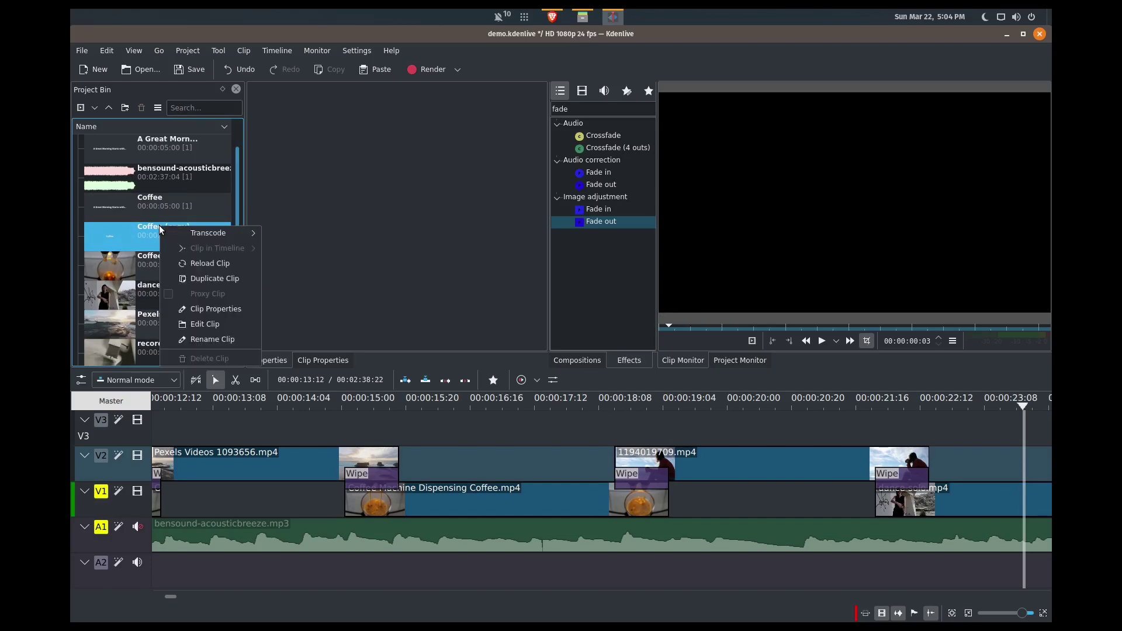
{"action": "left_click", "coordinate": [224, 327]}
{"action": "left_click", "coordinate": [517, 321]}
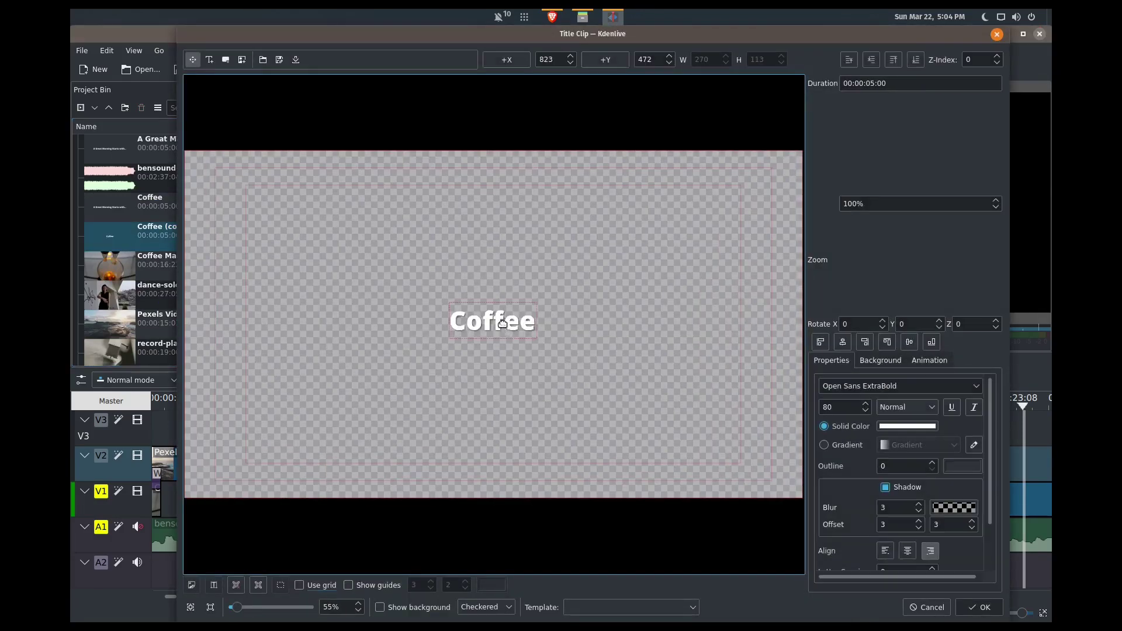
{"action": "double_click", "coordinate": [503, 322]}
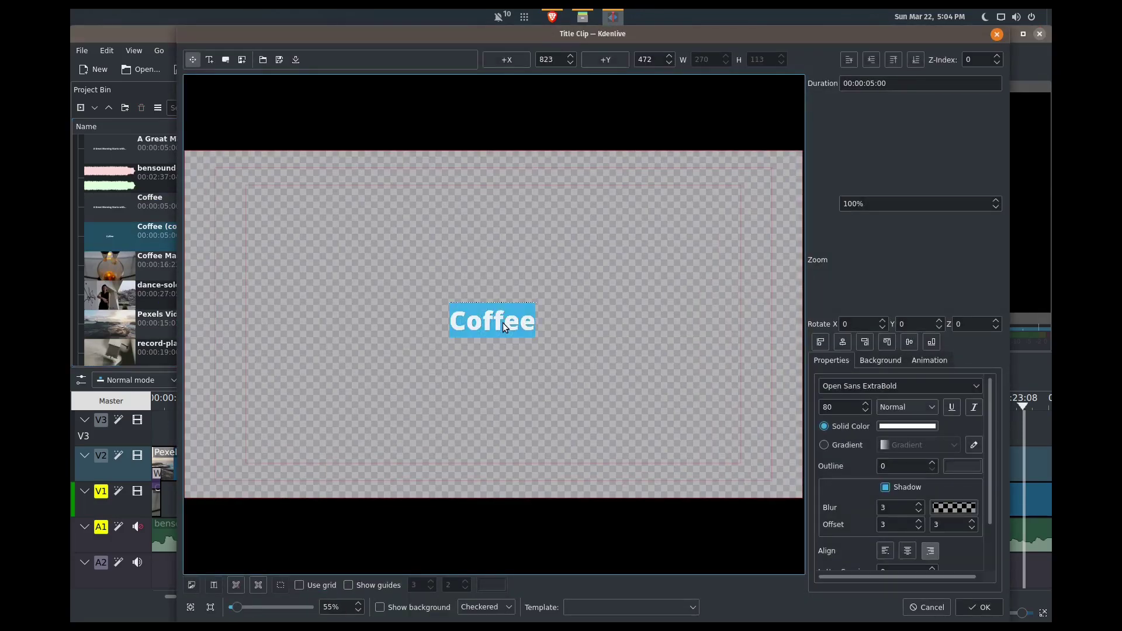
{"action": "type", "text": "And"}
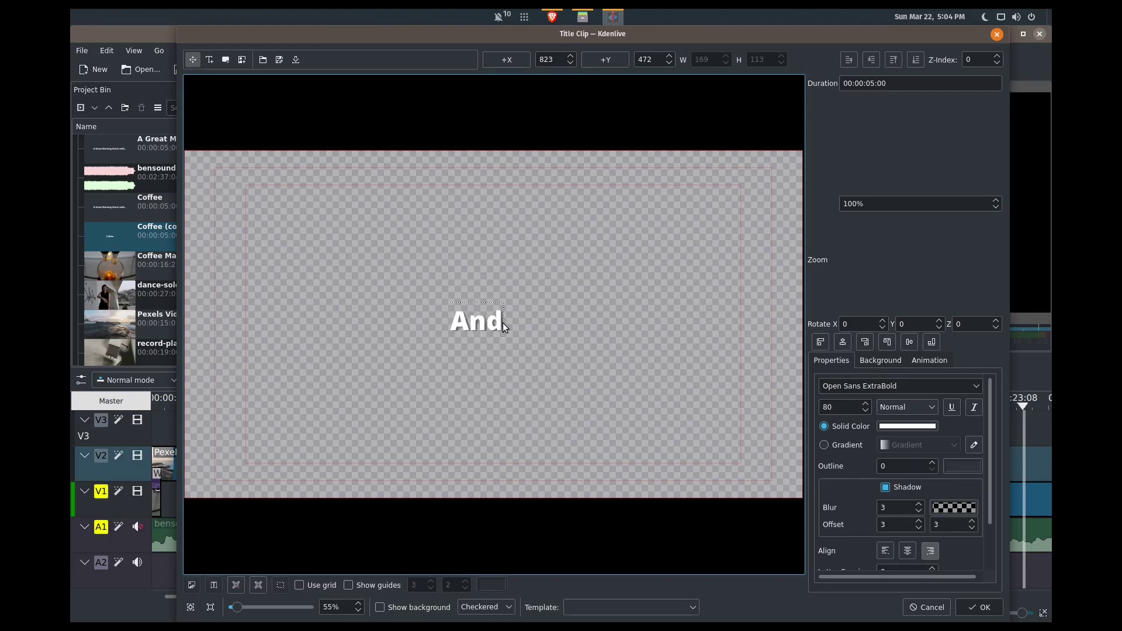
{"action": "type", "text": " Dancing"}
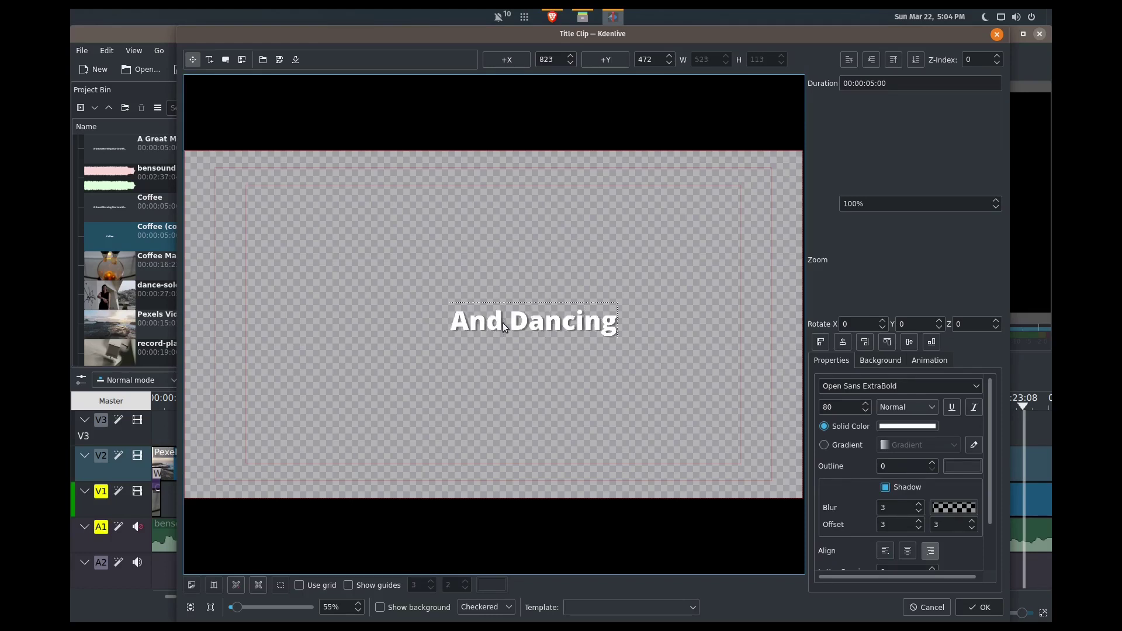
{"action": "left_click", "coordinate": [845, 343]}
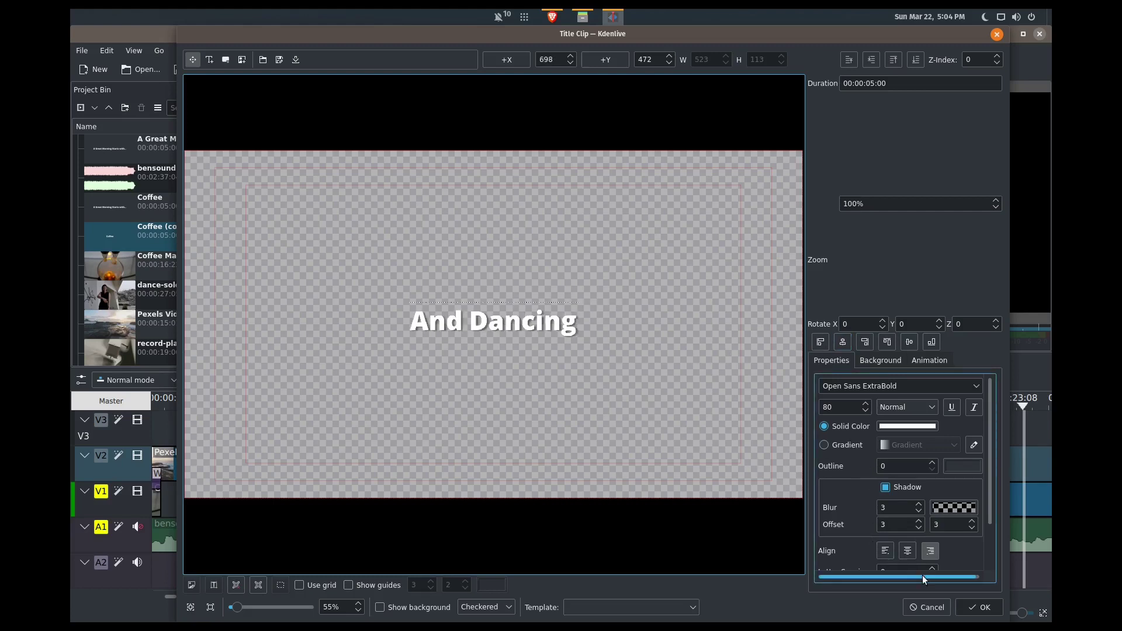
{"action": "left_click", "coordinate": [977, 607]}
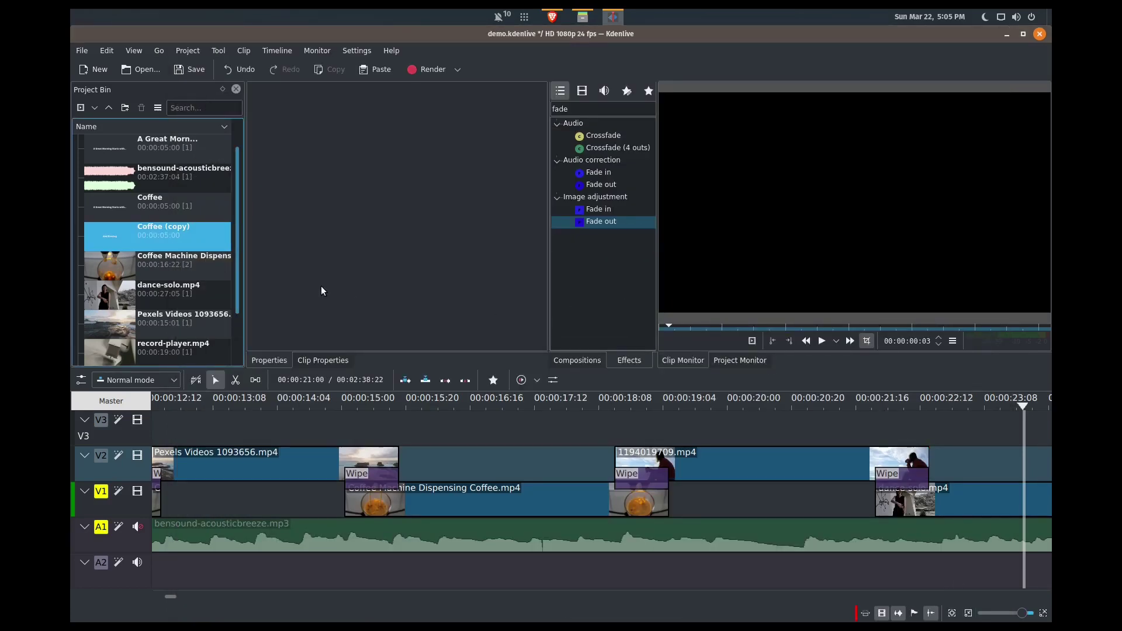
Rename the Coffee (copy) title "Dancing" and place it on V2 directly after 1194019709.mp4, over dance-solo.mp4.
{"action": "right_click", "coordinate": [166, 237]}
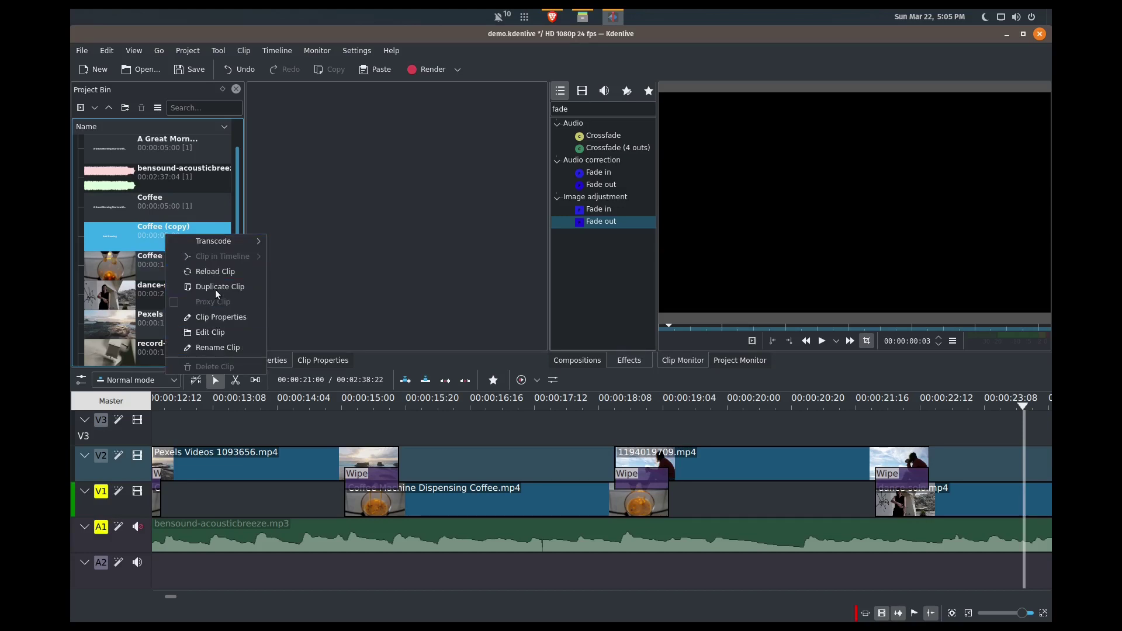
{"action": "left_click", "coordinate": [222, 349]}
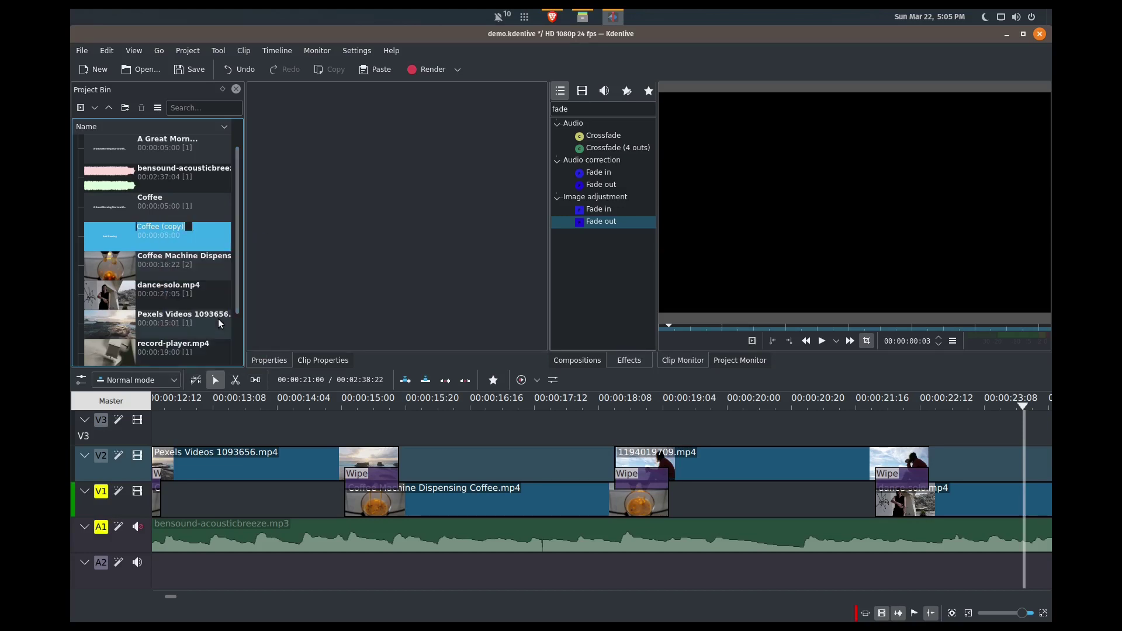
{"action": "type", "text": "Dancing"}
{"action": "key", "text": "Return"}
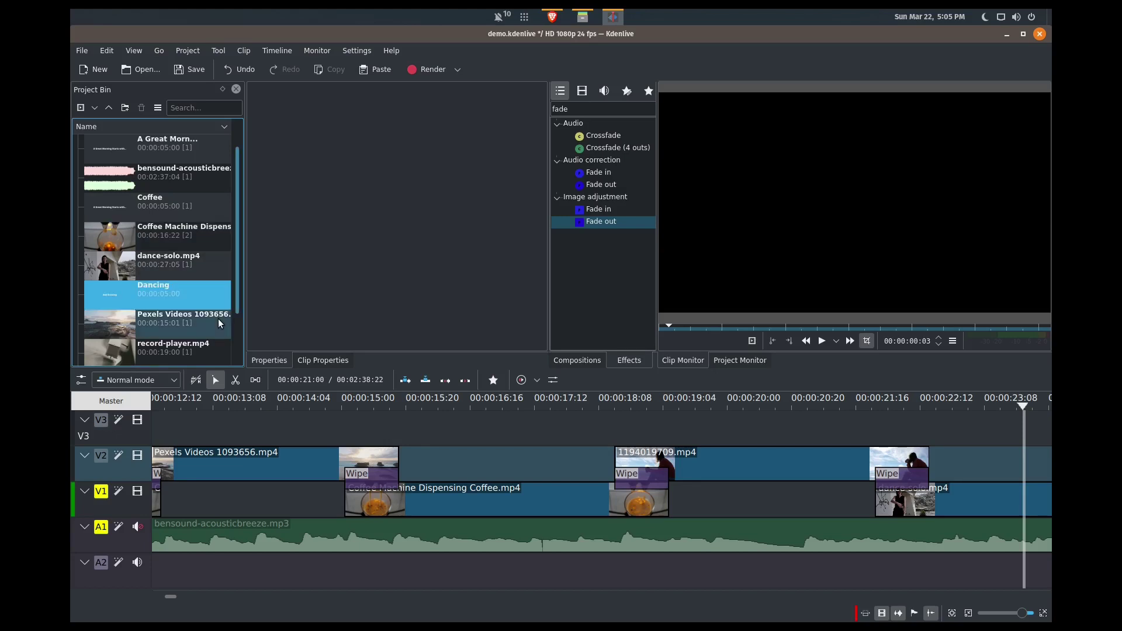
{"action": "left_click_drag", "start_coordinate": [168, 299], "coordinate": [932, 472]}
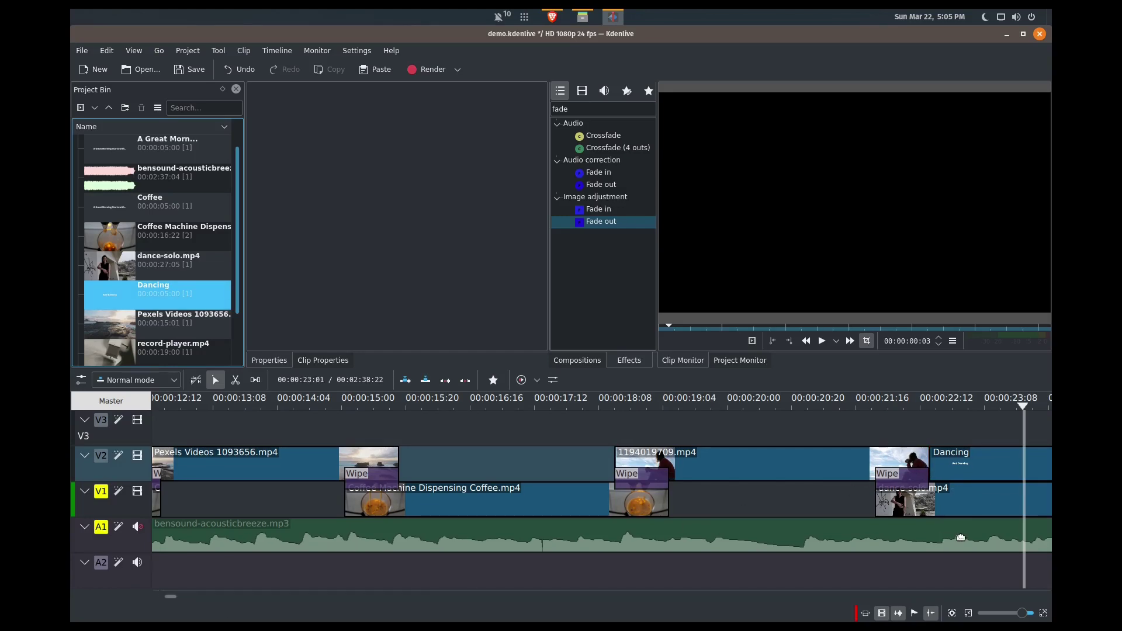
Add a dissolve wipe at each end of the Dancing clip on V2 and shorten both to brief transitions.
{"action": "scroll", "coordinate": [878, 559], "scroll_direction": "down", "scroll_amount": 1}
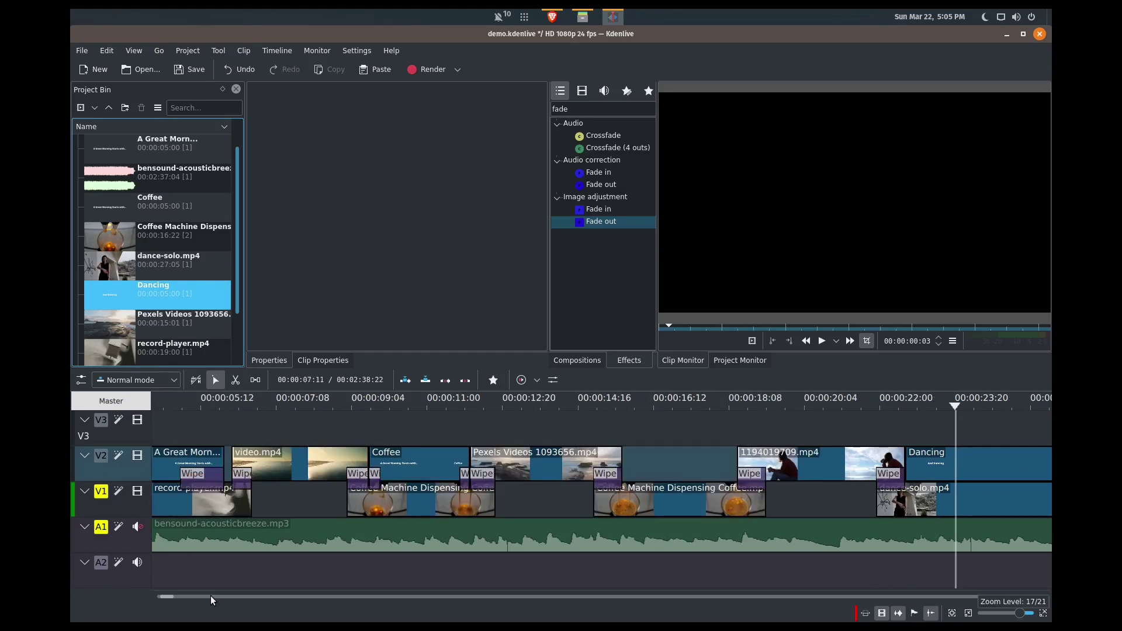
{"action": "left_click_drag", "start_coordinate": [159, 596], "coordinate": [251, 596]}
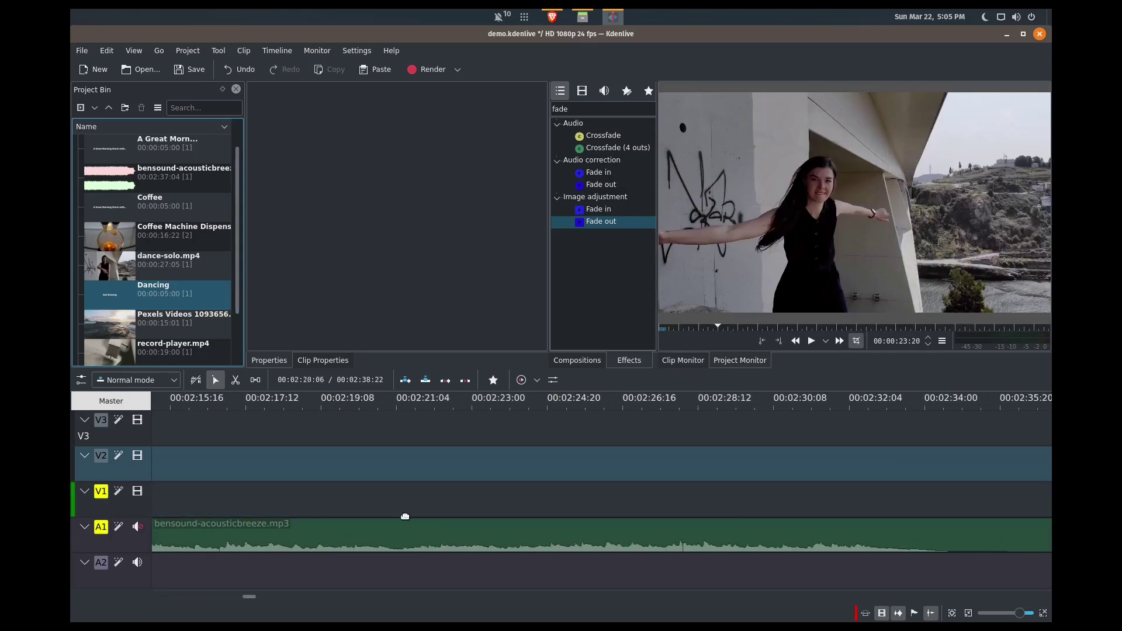
{"action": "scroll", "coordinate": [527, 483], "scroll_direction": "down", "scroll_amount": 2}
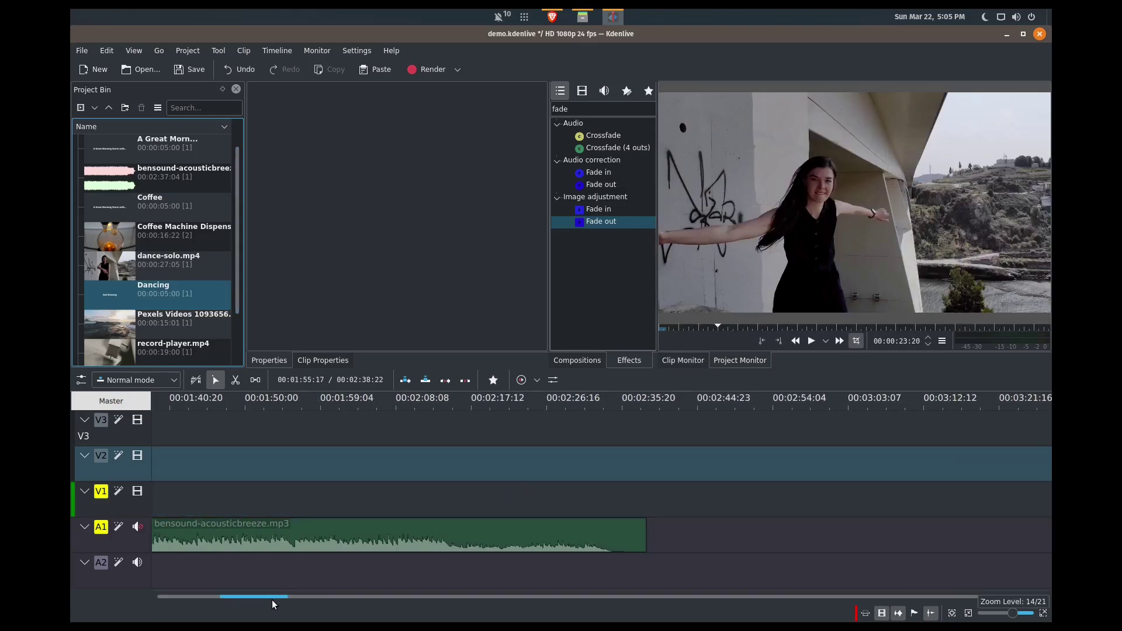
{"action": "scroll", "coordinate": [274, 602], "scroll_direction": "right", "scroll_amount": 1}
{"action": "left_click_drag", "start_coordinate": [277, 601], "coordinate": [211, 584]}
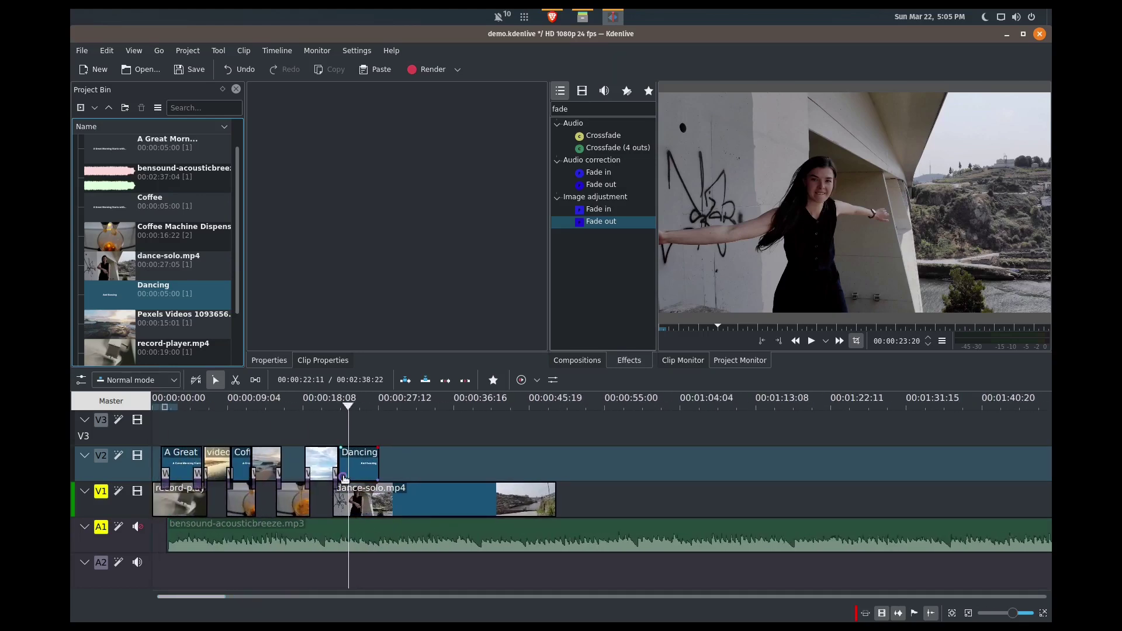
{"action": "left_click", "coordinate": [345, 476]}
{"action": "scroll", "coordinate": [382, 482], "scroll_direction": "up", "scroll_amount": 2}
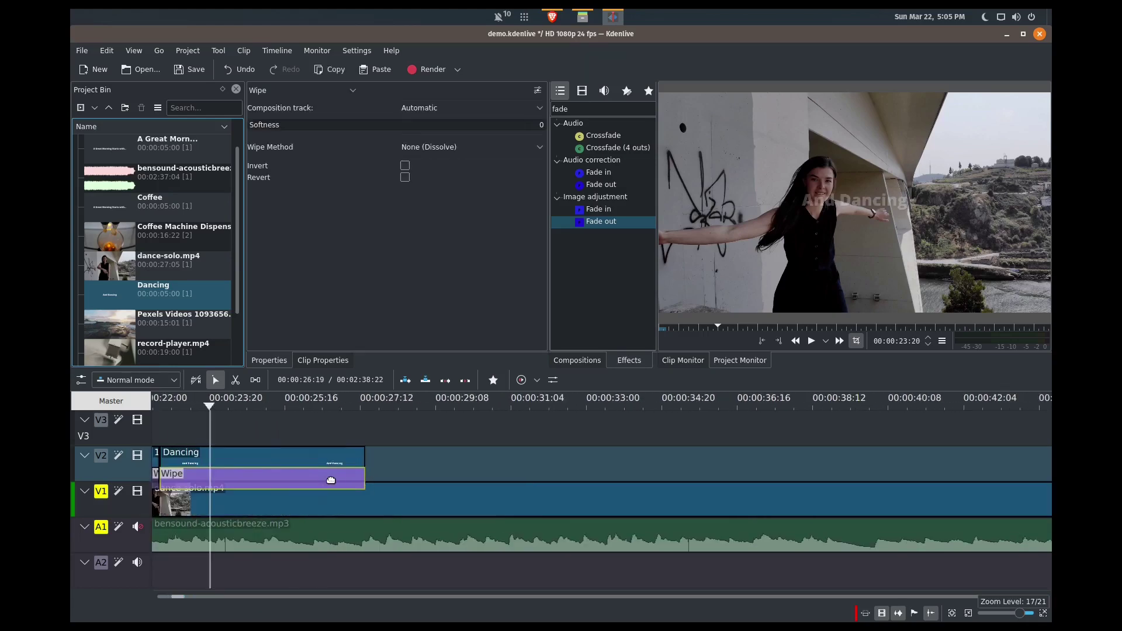
{"action": "left_click_drag", "start_coordinate": [363, 476], "coordinate": [181, 476]}
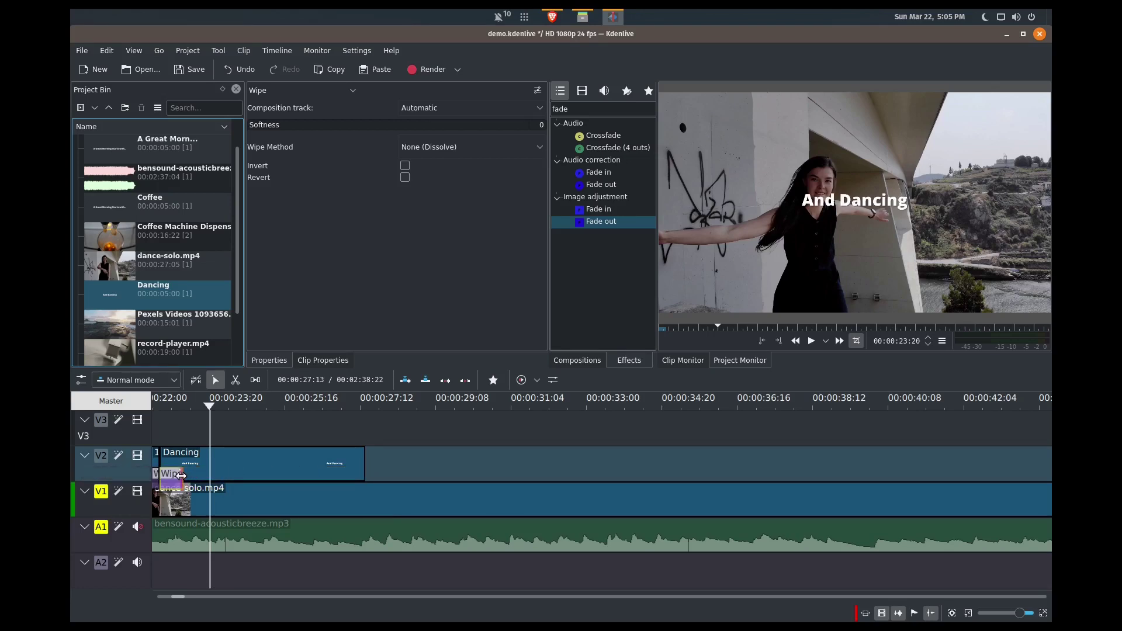
{"action": "left_click", "coordinate": [366, 478]}
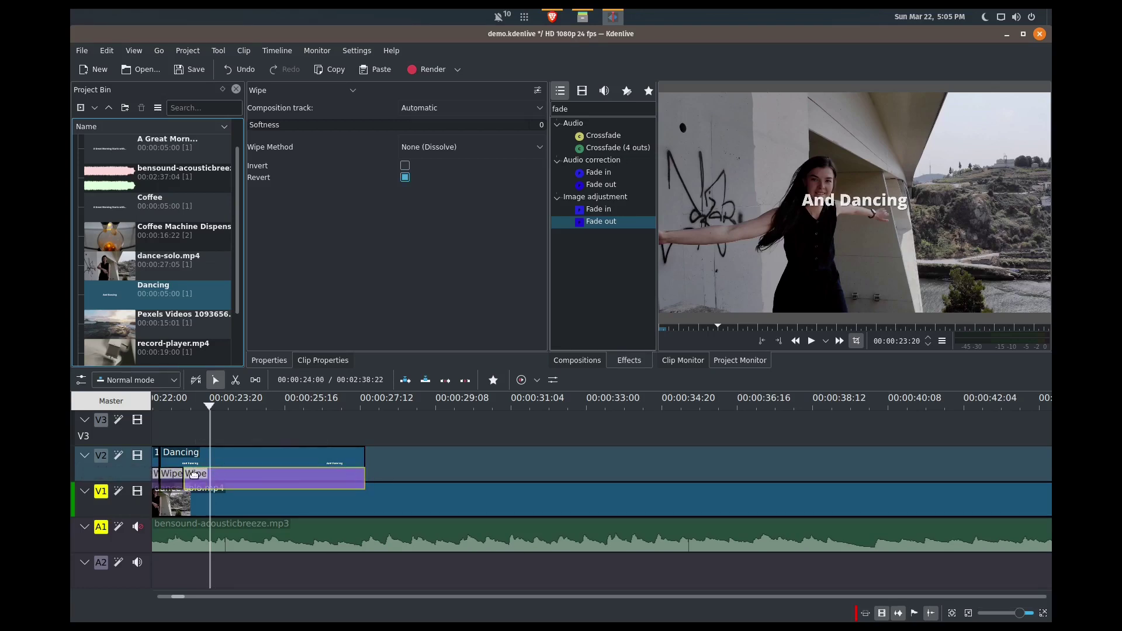
{"action": "left_click_drag", "start_coordinate": [186, 478], "coordinate": [351, 480]}
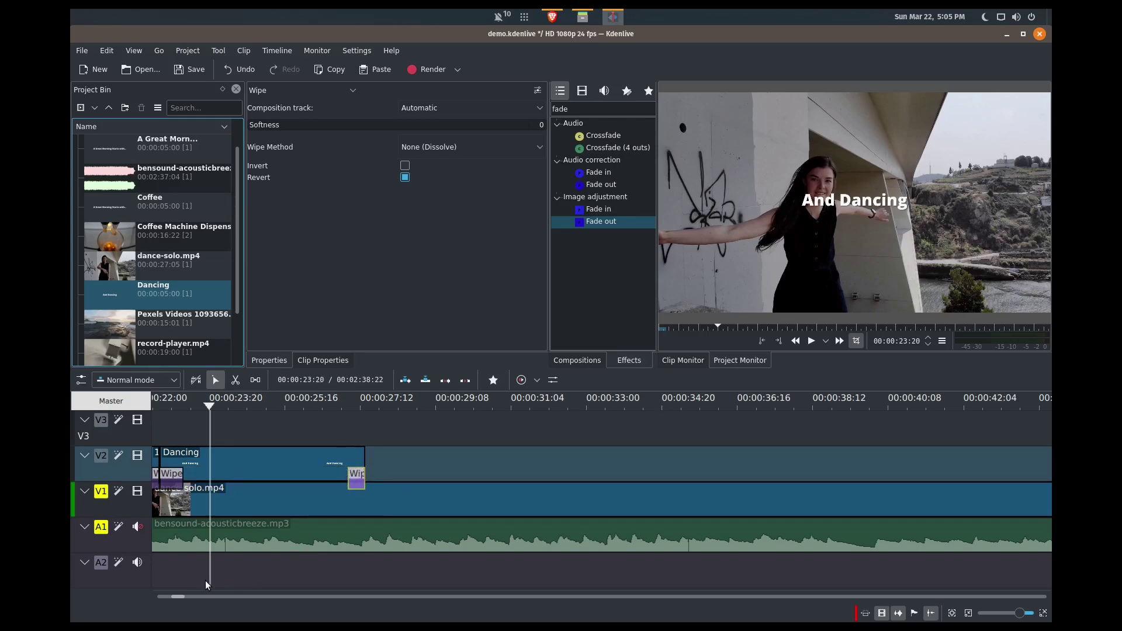
Unmute the A1 music track and play the sequence from the beginning until past the Dancing title.
{"action": "left_click_drag", "start_coordinate": [183, 600], "coordinate": [170, 600]}
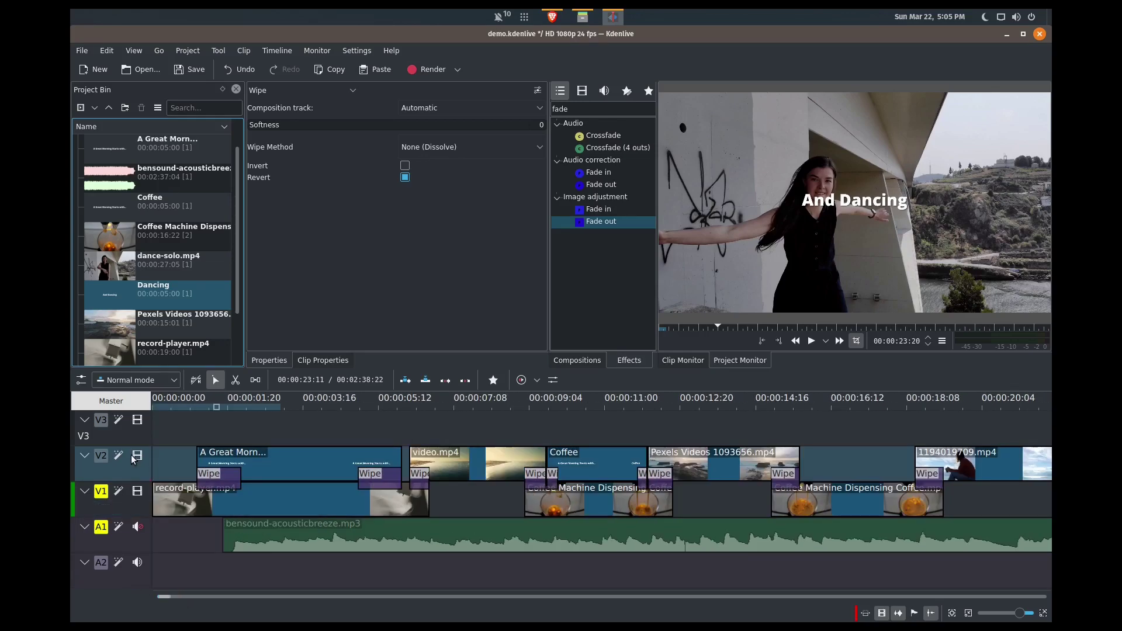
{"action": "left_click", "coordinate": [167, 432]}
{"action": "left_click_drag", "start_coordinate": [170, 404], "coordinate": [138, 405]}
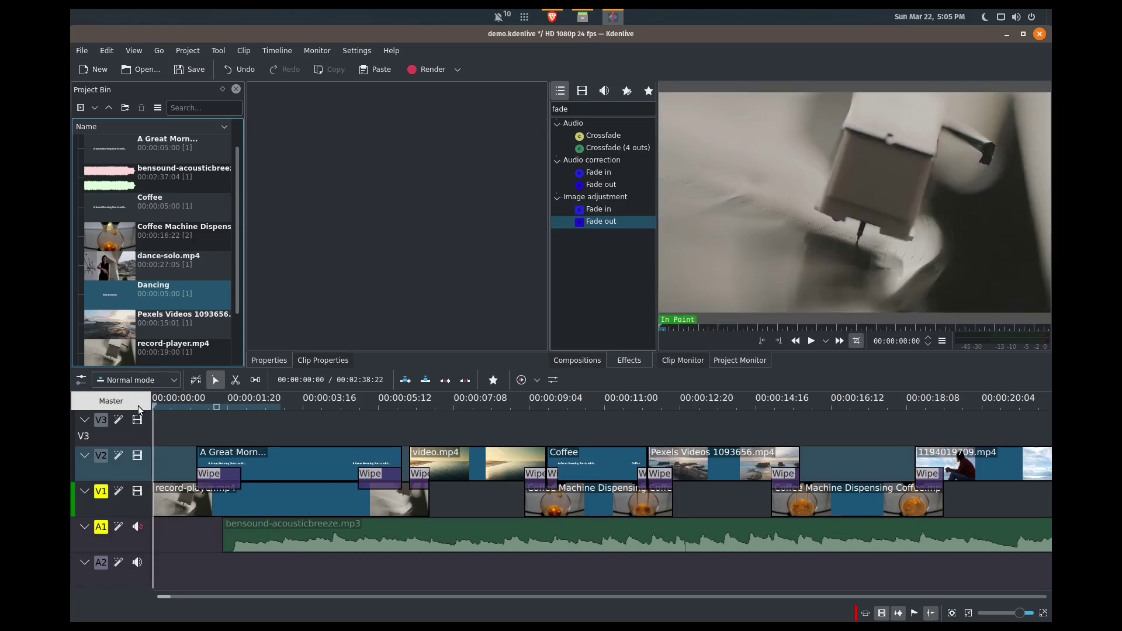
{"action": "key", "text": "space"}
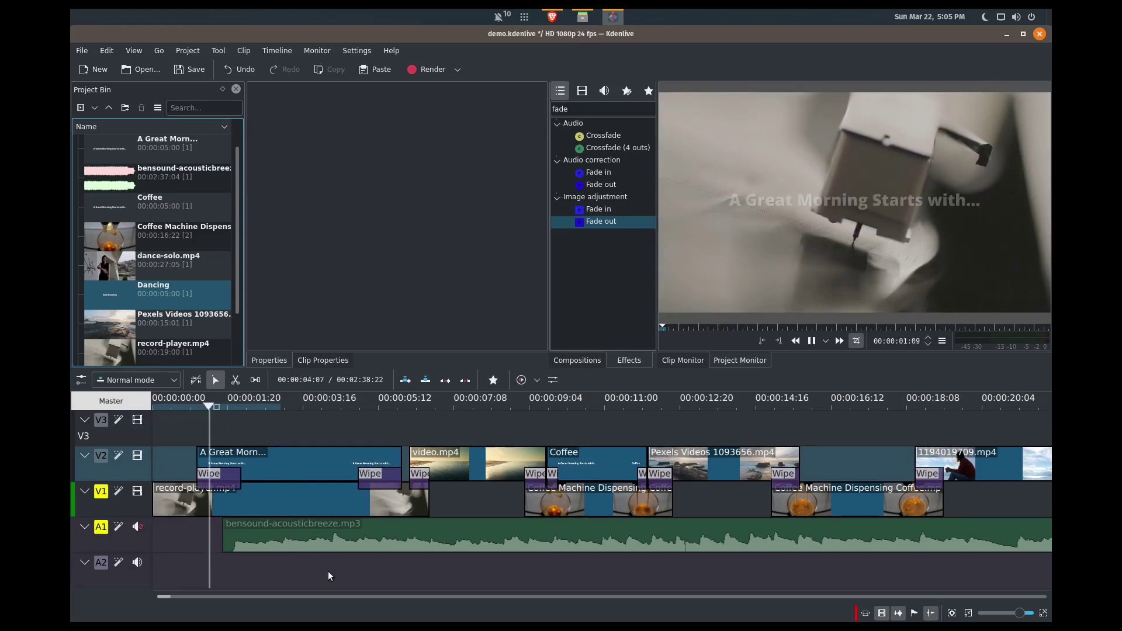
{"action": "left_click", "coordinate": [342, 546]}
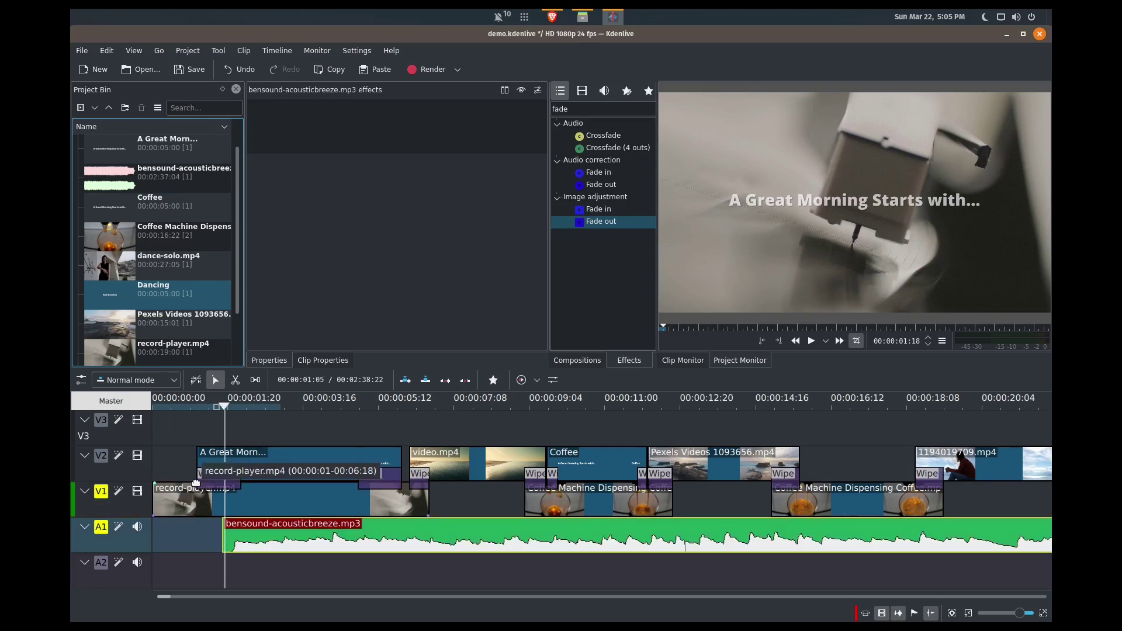
{"action": "key", "text": "space"}
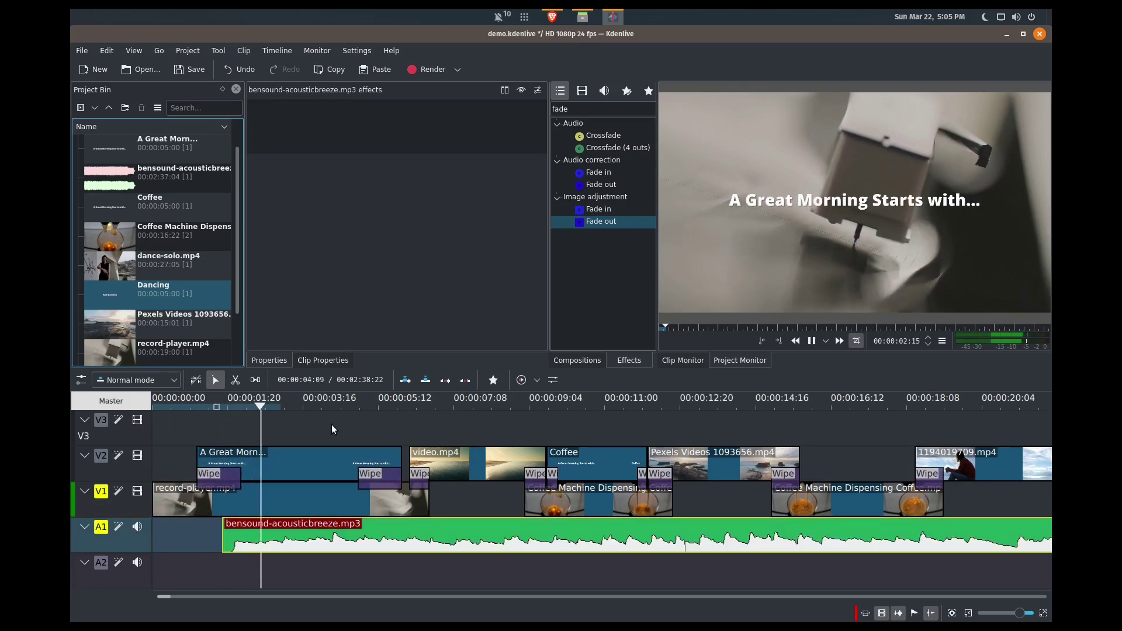
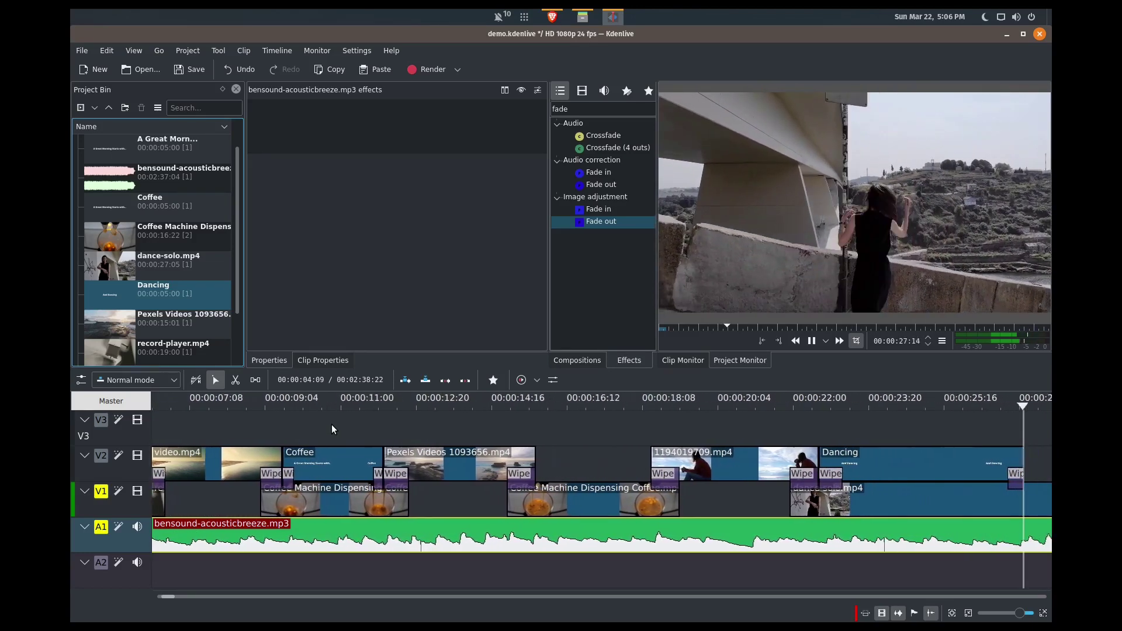
{"action": "key", "text": "space"}
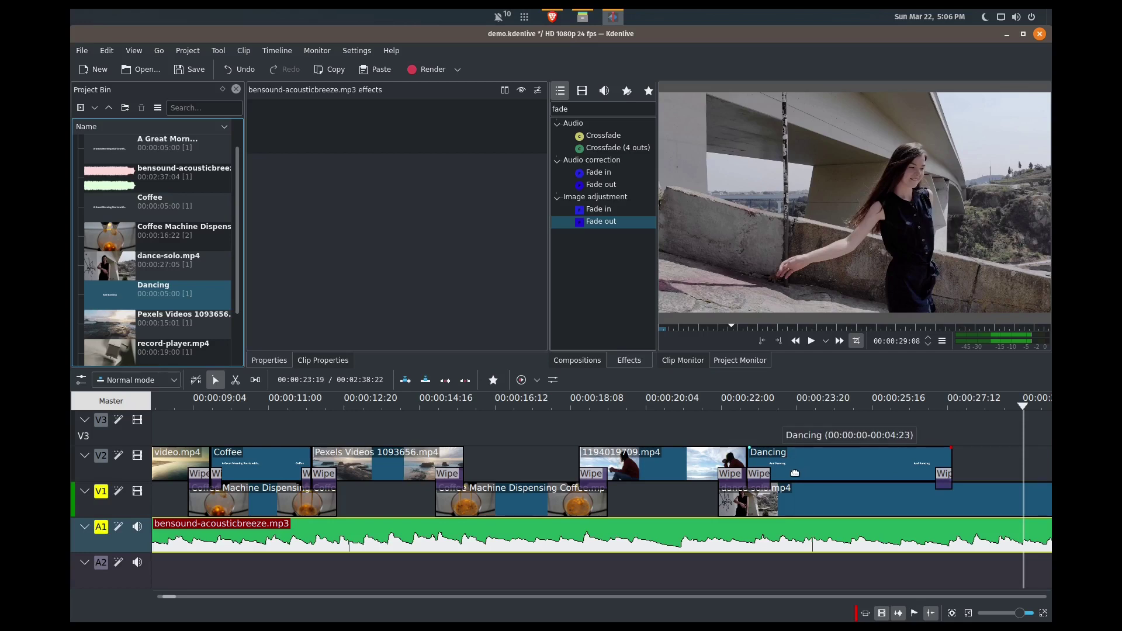
Turn off the text shadow in the Dancing title clip and apply the edit.
{"action": "left_click", "coordinate": [832, 469]}
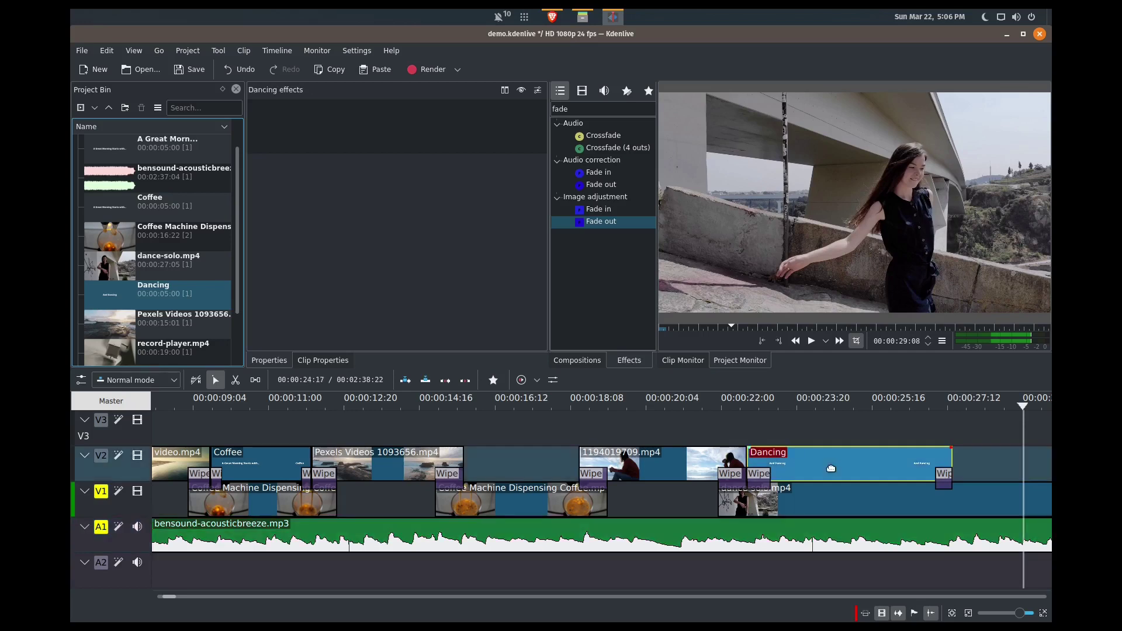
{"action": "right_click", "coordinate": [193, 296]}
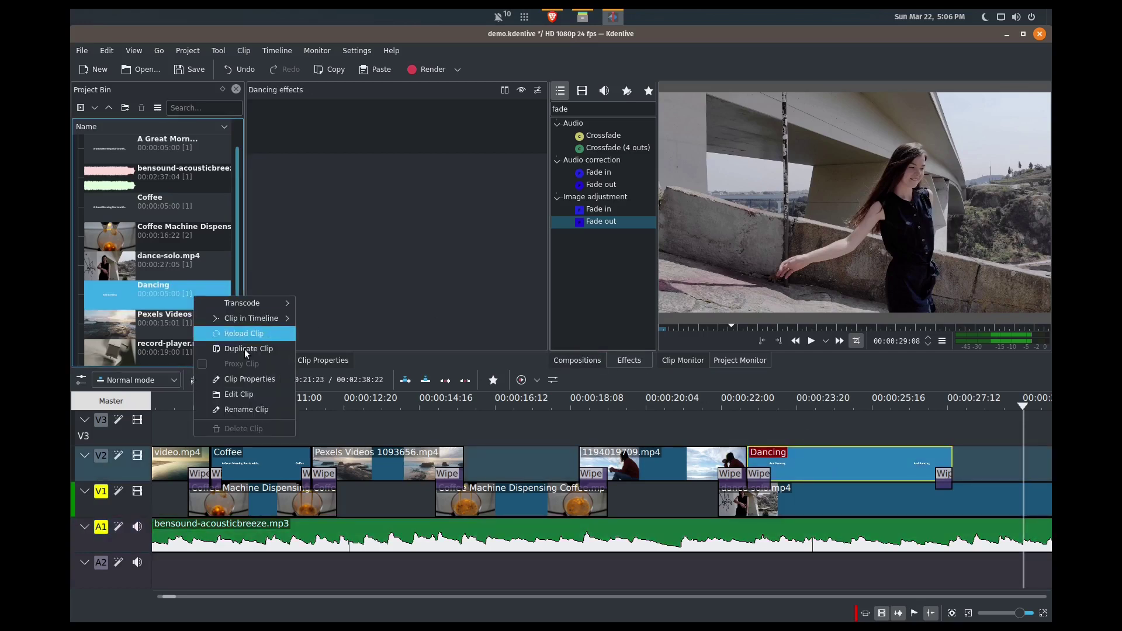
{"action": "left_click", "coordinate": [259, 394]}
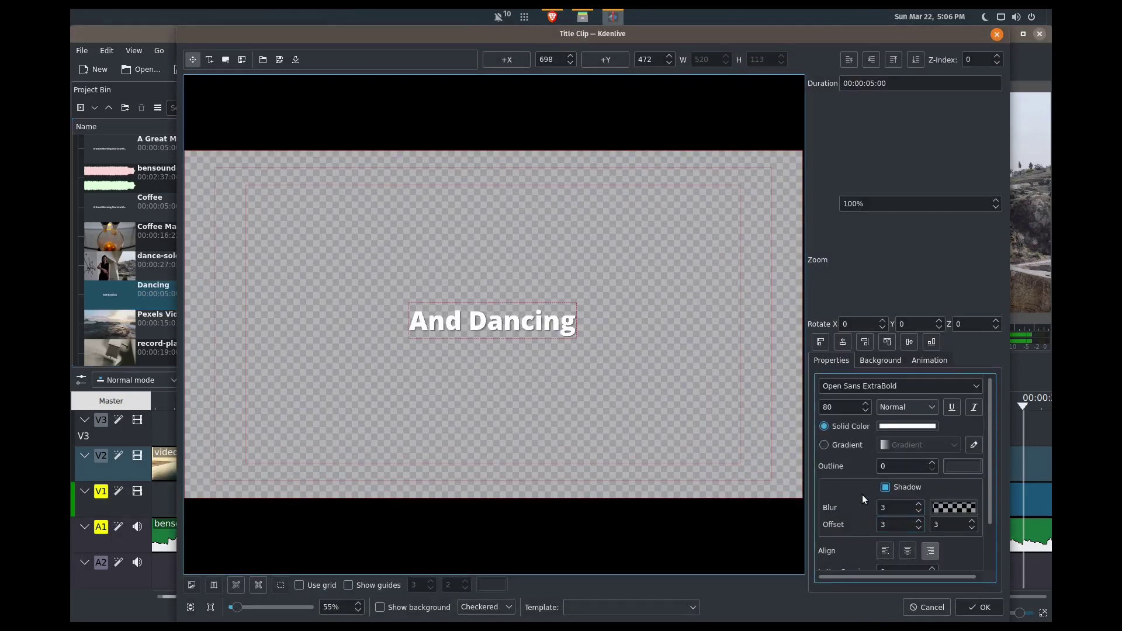
{"action": "scroll", "coordinate": [862, 495], "scroll_direction": "down", "scroll_amount": 1}
{"action": "scroll", "coordinate": [862, 495], "scroll_direction": "up", "scroll_amount": 2}
{"action": "left_click", "coordinate": [885, 487]}
{"action": "left_click", "coordinate": [968, 603]}
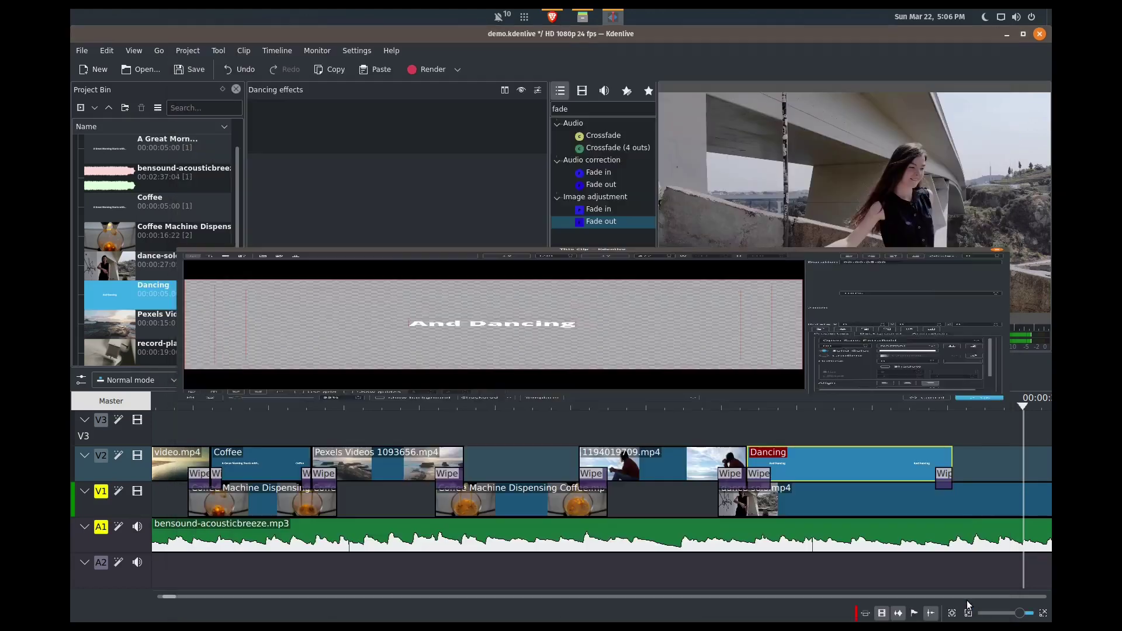
Try to turn off the text shadow in the Coffee title clip.
{"action": "left_click", "coordinate": [285, 468]}
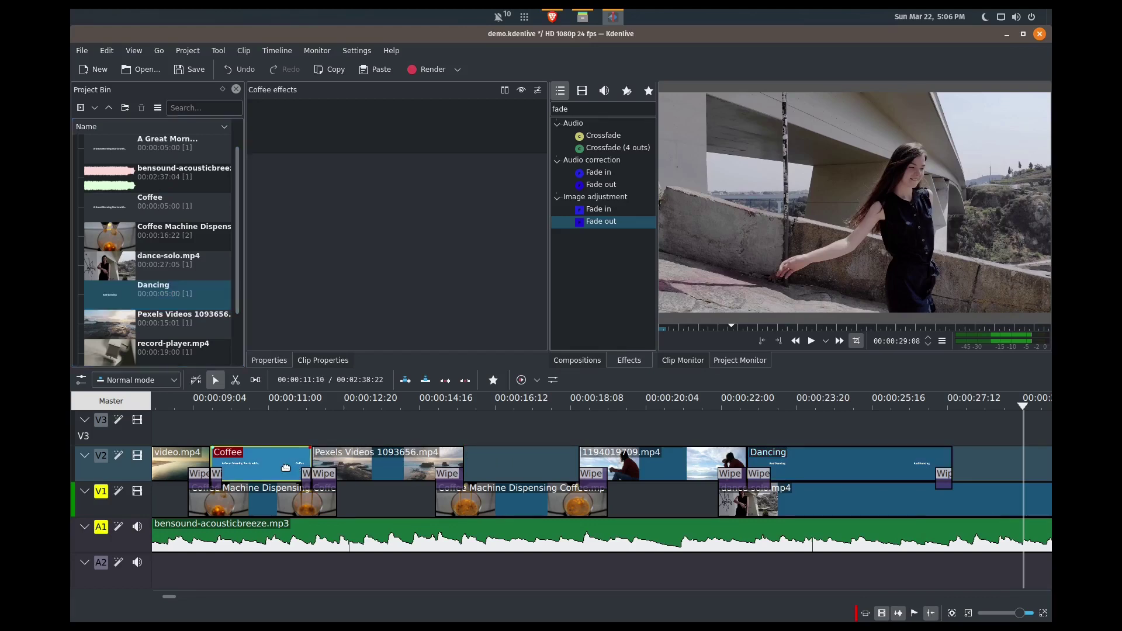
{"action": "right_click", "coordinate": [287, 471]}
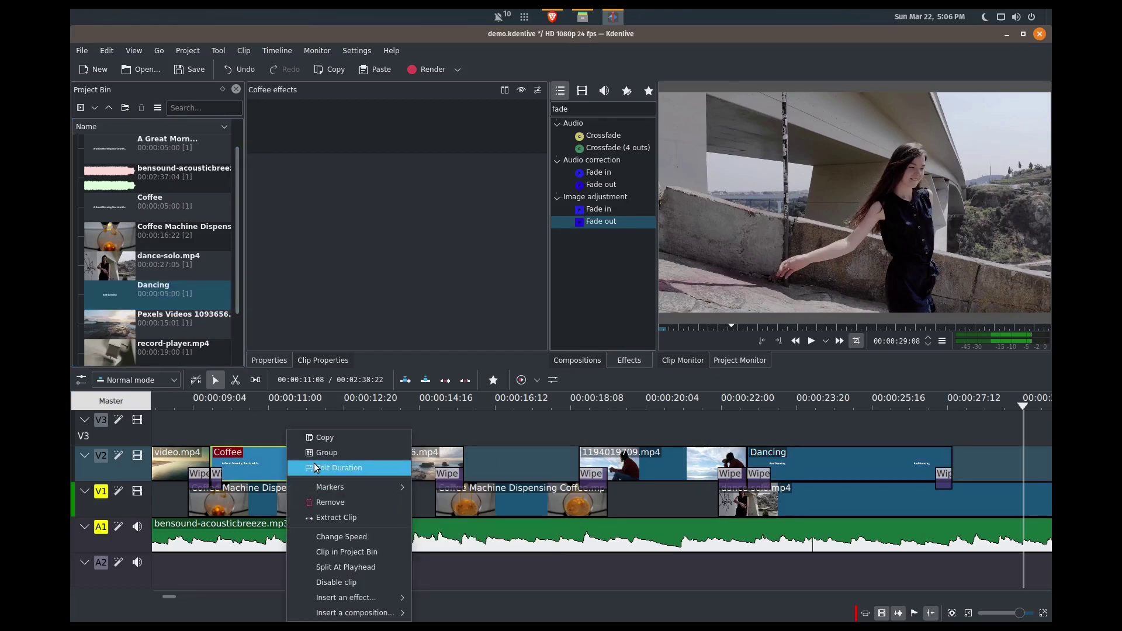
{"action": "left_click", "coordinate": [181, 294]}
{"action": "right_click", "coordinate": [172, 205]}
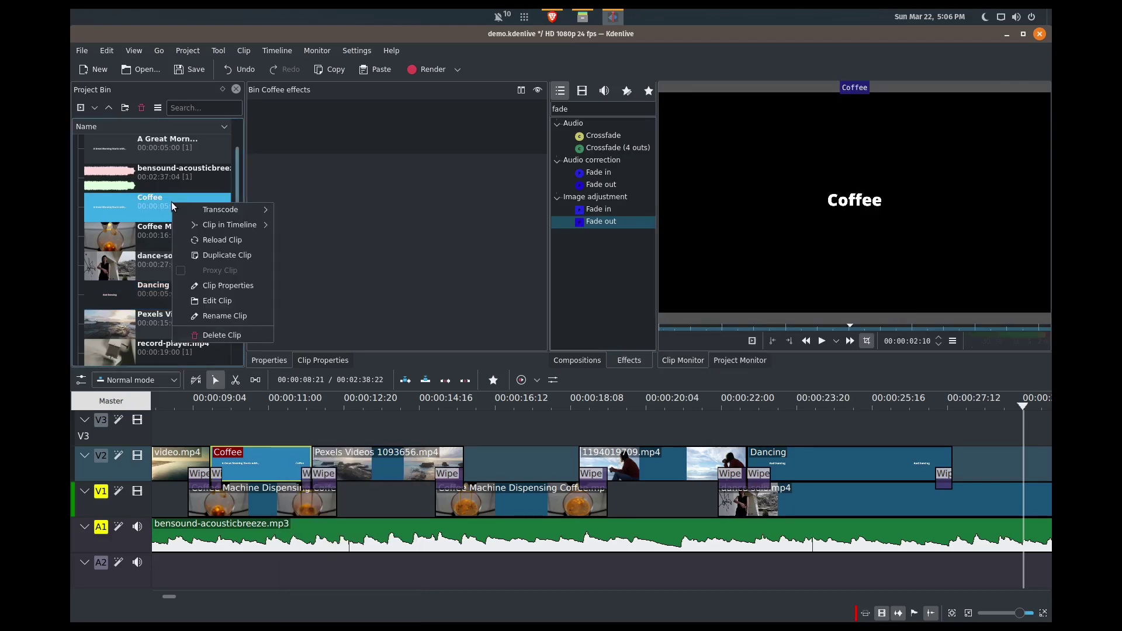
{"action": "left_click", "coordinate": [214, 300]}
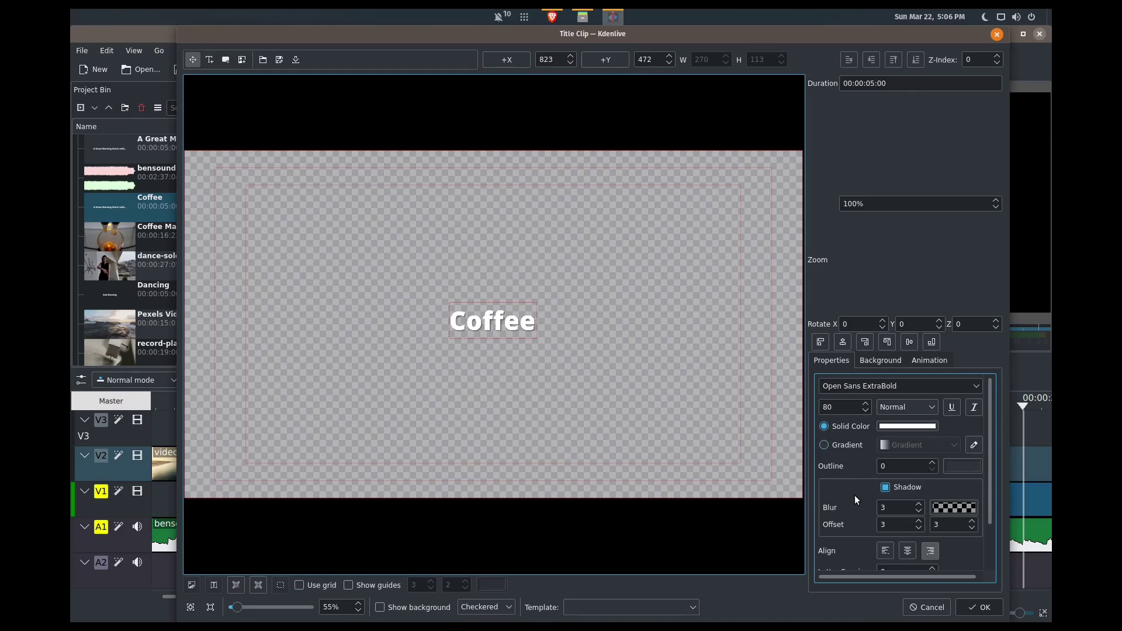
{"action": "scroll", "coordinate": [854, 512], "scroll_direction": "down", "scroll_amount": 2}
{"action": "scroll", "coordinate": [855, 507], "scroll_direction": "up", "scroll_amount": 2}
{"action": "left_click", "coordinate": [887, 488]}
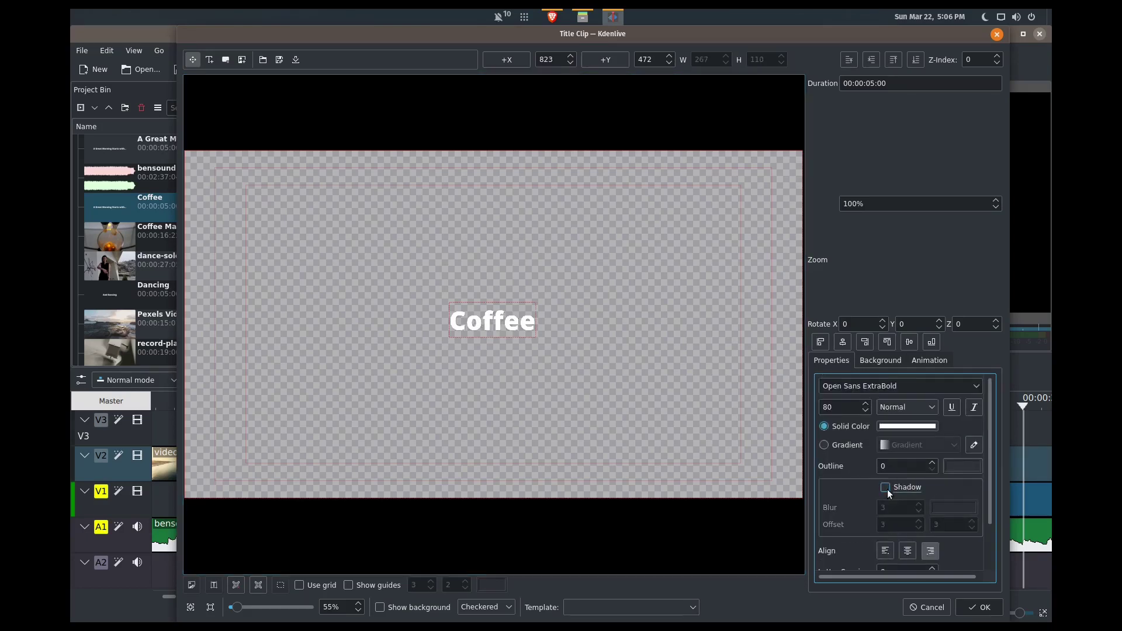
{"action": "left_click", "coordinate": [973, 608]}
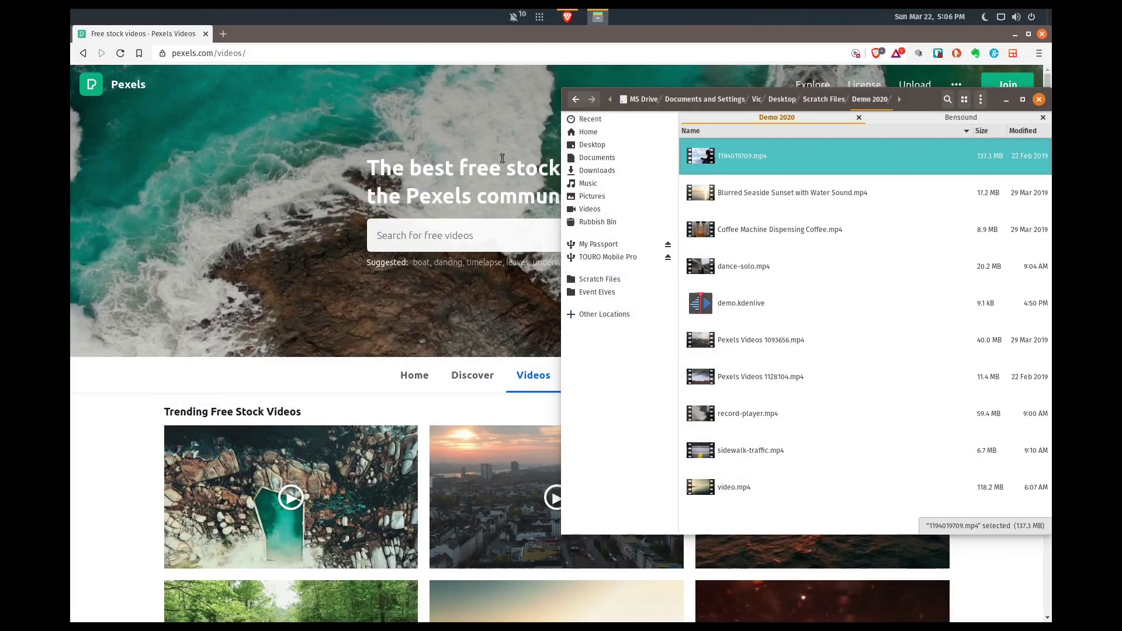
Search the desktop applications for Kdenlive and launch it again.
{"action": "key", "text": "super"}
{"action": "type", "text": "kden"}
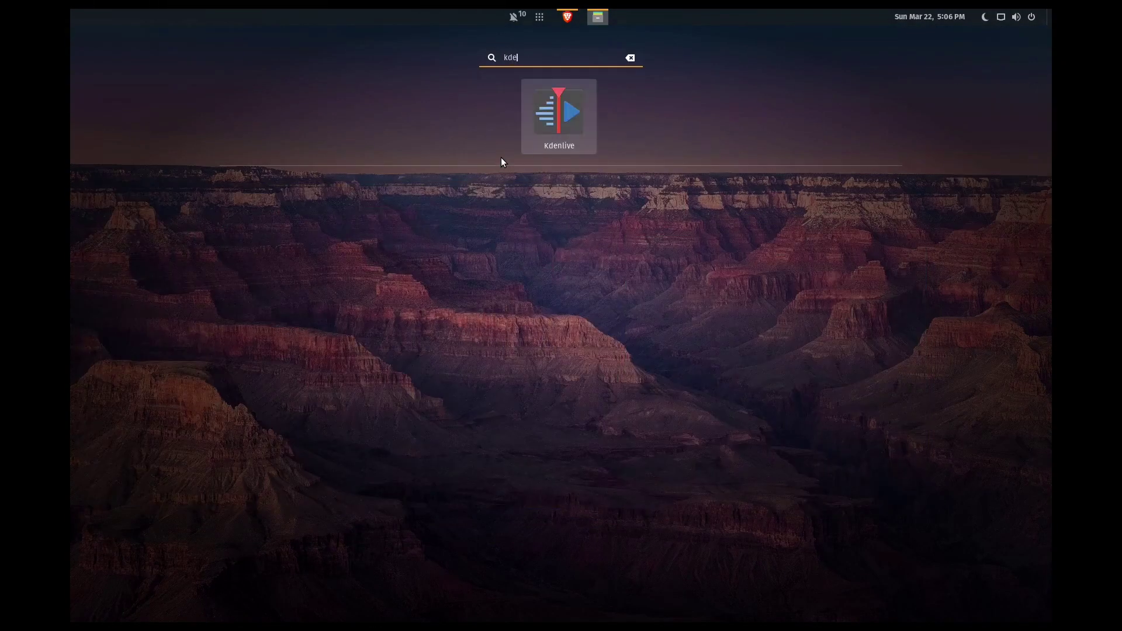
{"action": "key", "text": "Return"}
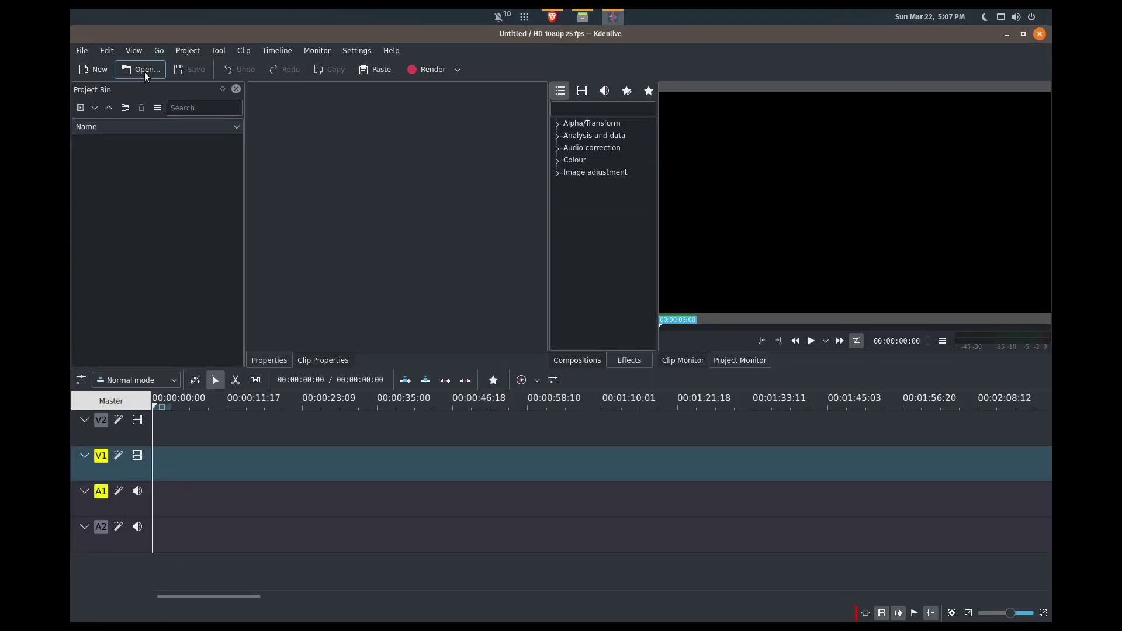
Open the demo.kdenlive project from the Demo 2020 folder in Scratch Files and recover its auto-saved version.
{"action": "left_click", "coordinate": [145, 72]}
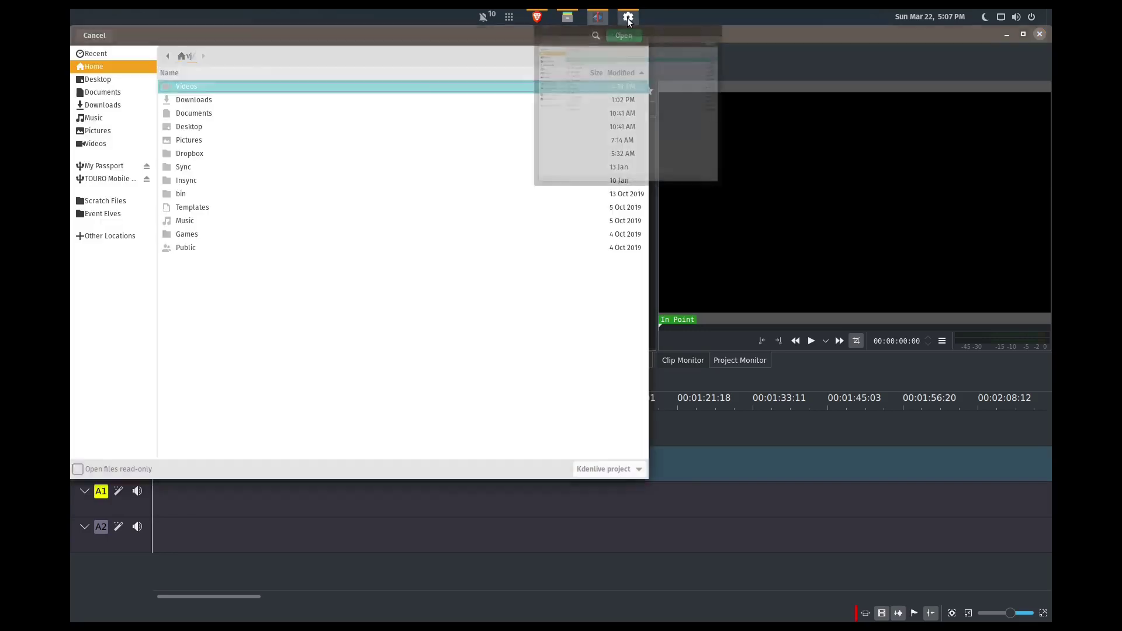
{"action": "left_click", "coordinate": [116, 148]}
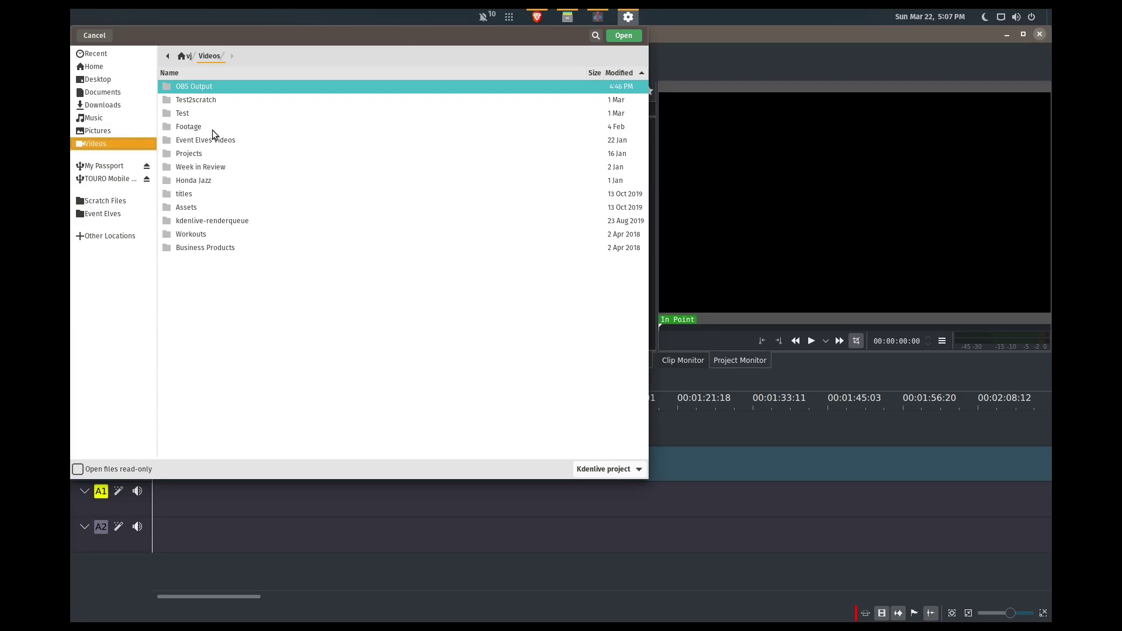
{"action": "left_click", "coordinate": [117, 202]}
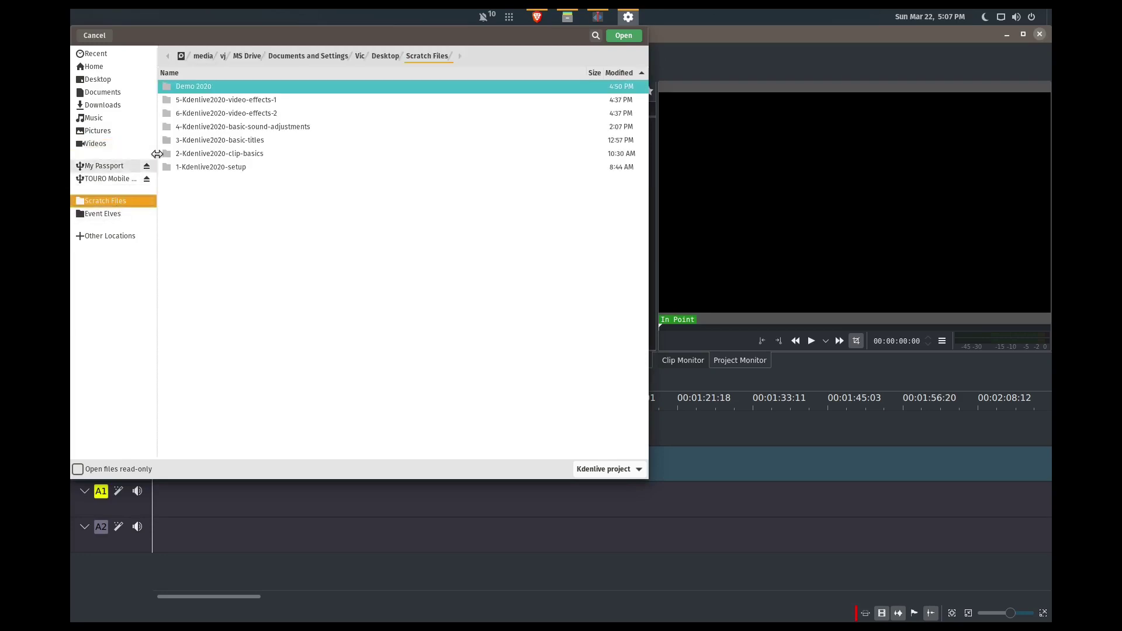
{"action": "double_click", "coordinate": [202, 88]}
{"action": "double_click", "coordinate": [202, 87]}
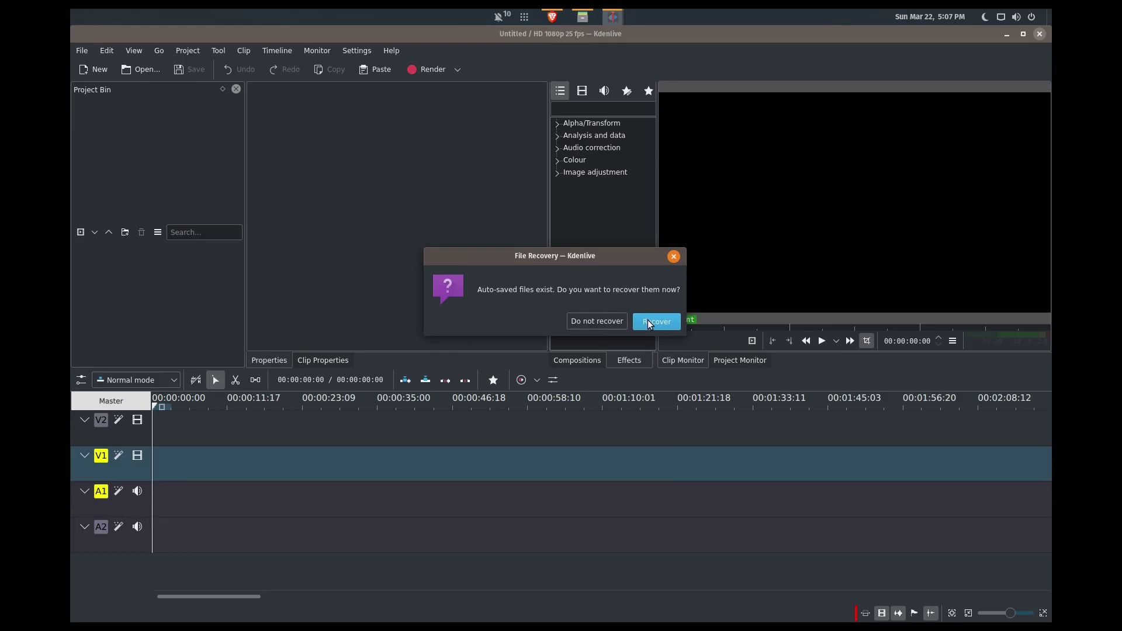
{"action": "left_click", "coordinate": [648, 320]}
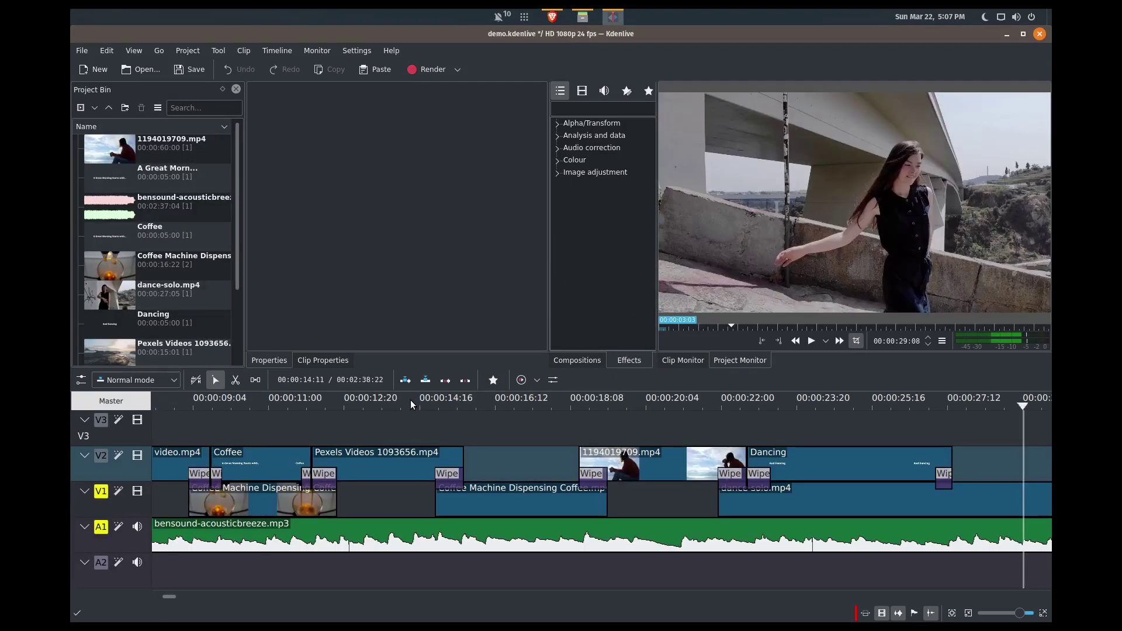
Check the recovered Dancing title for a text shadow in the title editor, and save the project.
{"action": "left_click", "coordinate": [891, 460]}
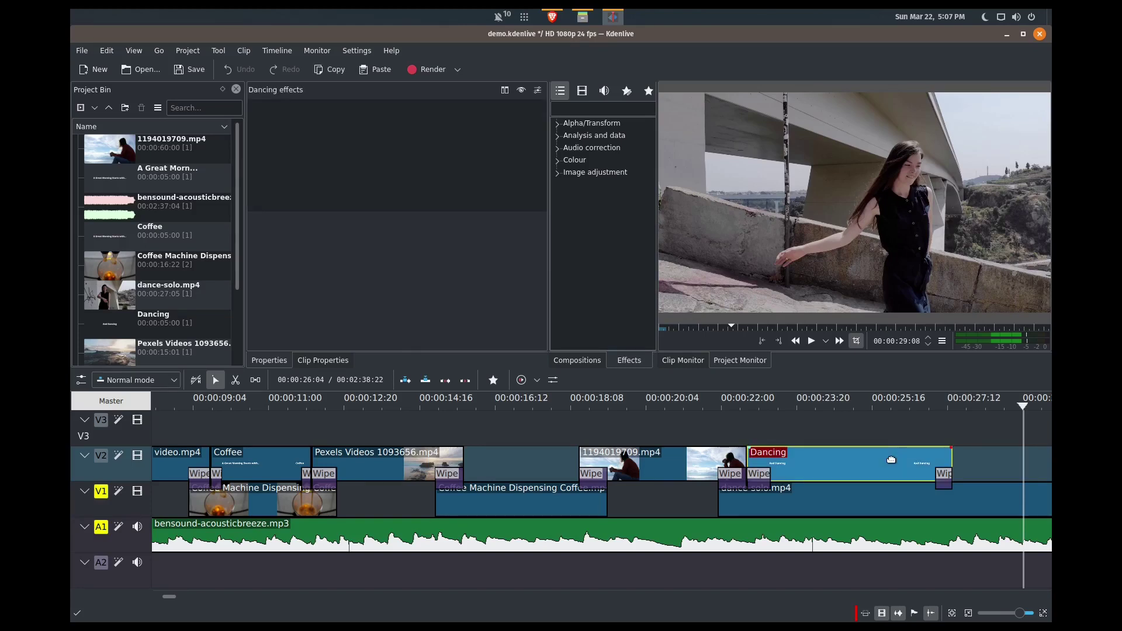
{"action": "right_click", "coordinate": [892, 460]}
{"action": "left_click", "coordinate": [773, 455]}
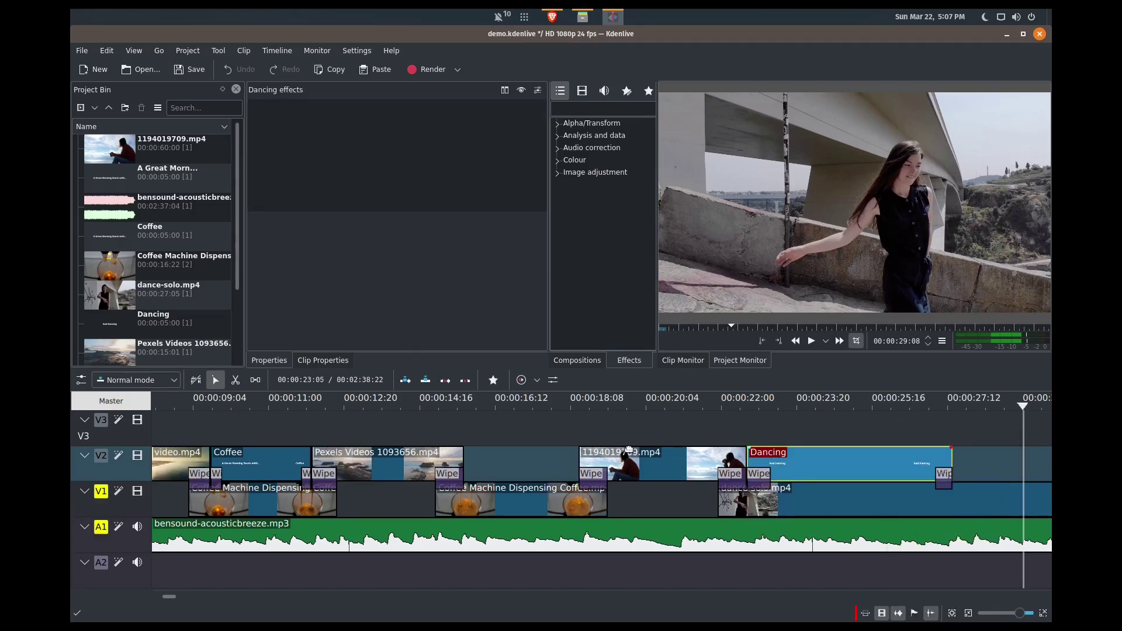
{"action": "scroll", "coordinate": [190, 324], "scroll_direction": "down", "scroll_amount": 3}
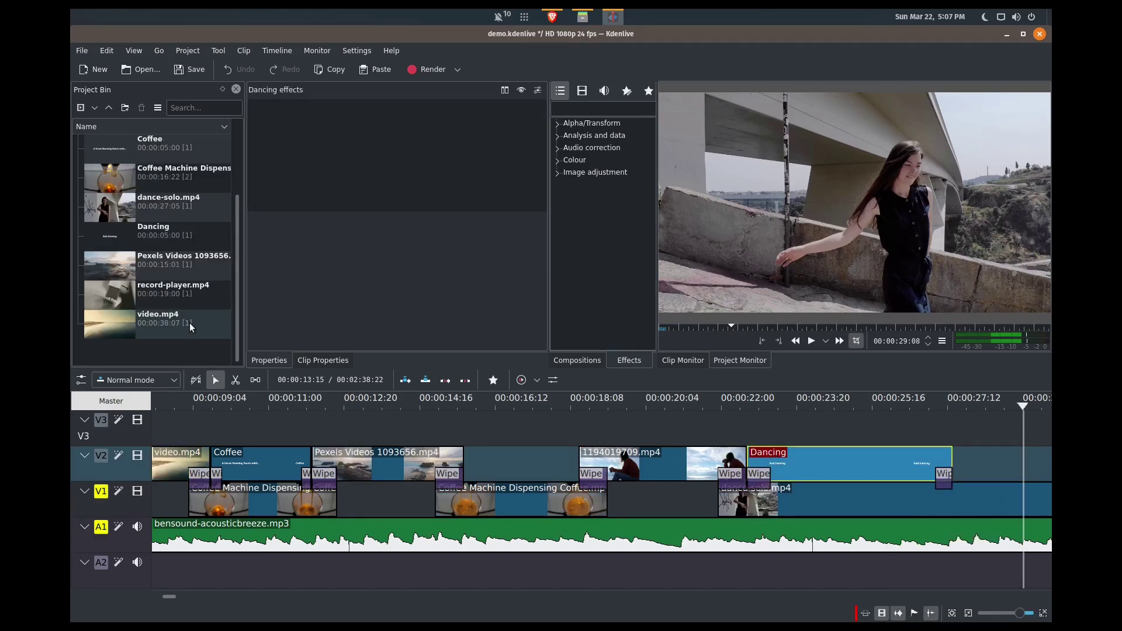
{"action": "left_click", "coordinate": [184, 245]}
{"action": "right_click", "coordinate": [185, 246]}
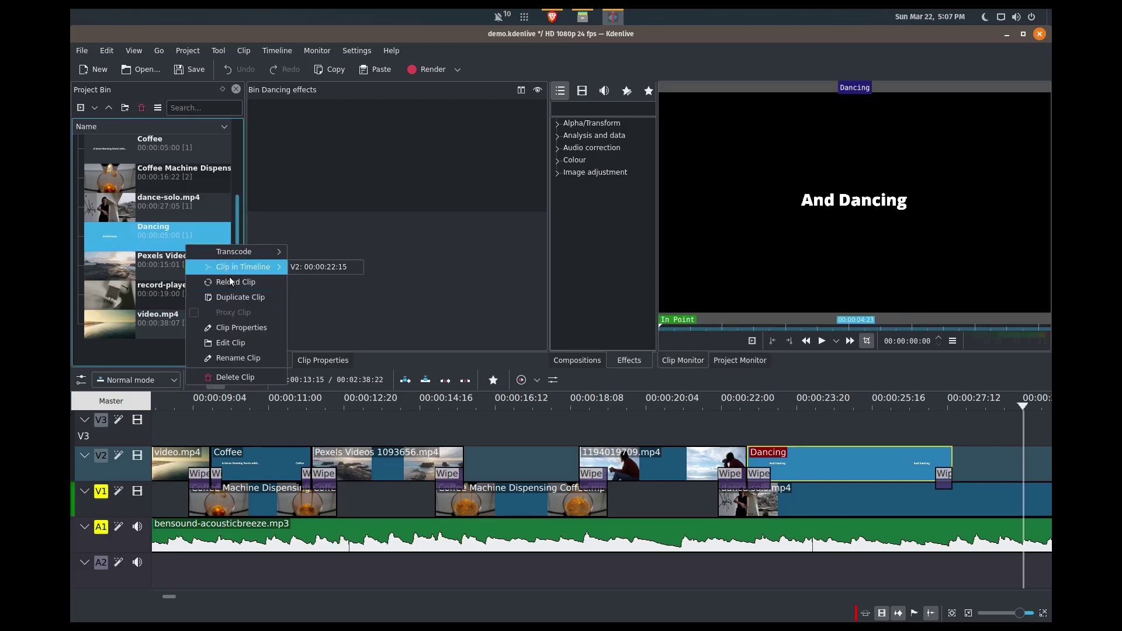
{"action": "left_click", "coordinate": [236, 343]}
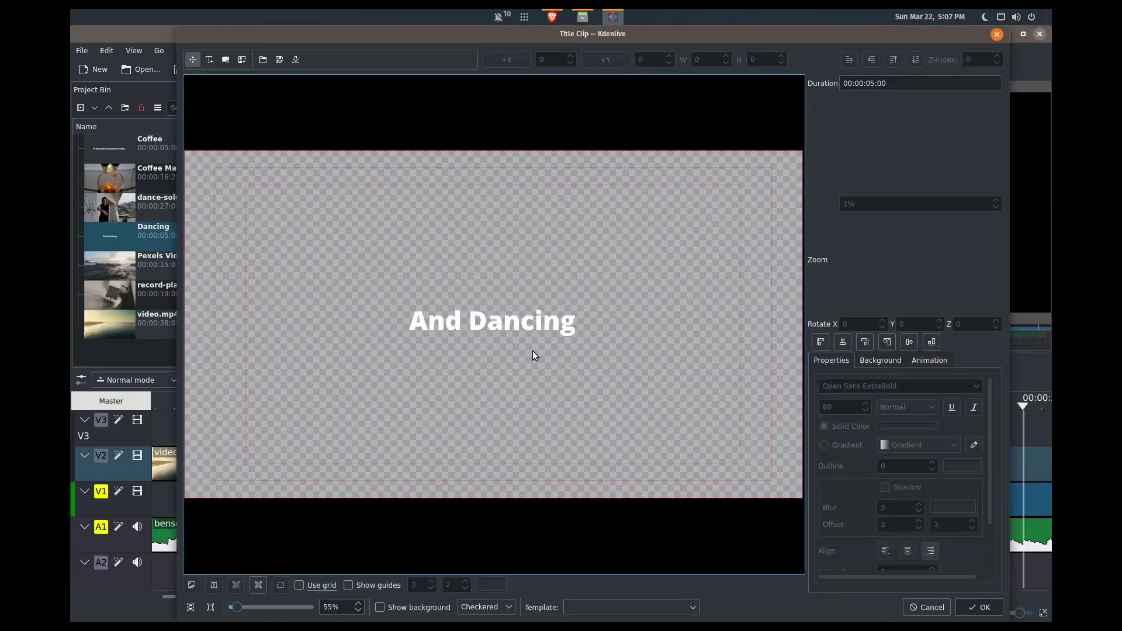
{"action": "left_click", "coordinate": [998, 35]}
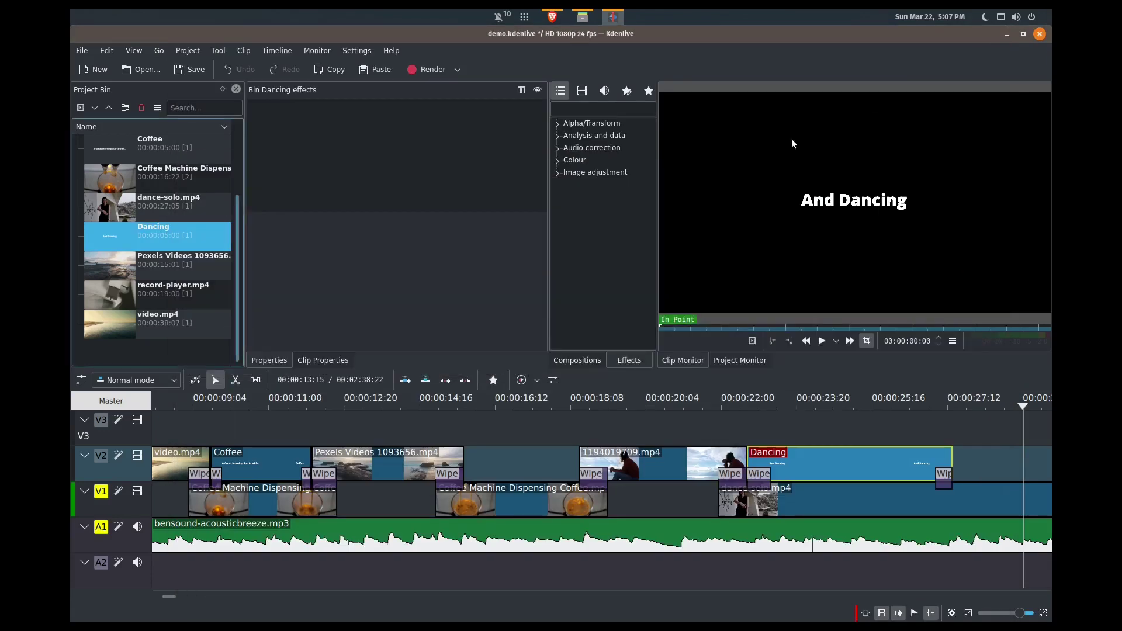
{"action": "key", "text": "ctrl+s"}
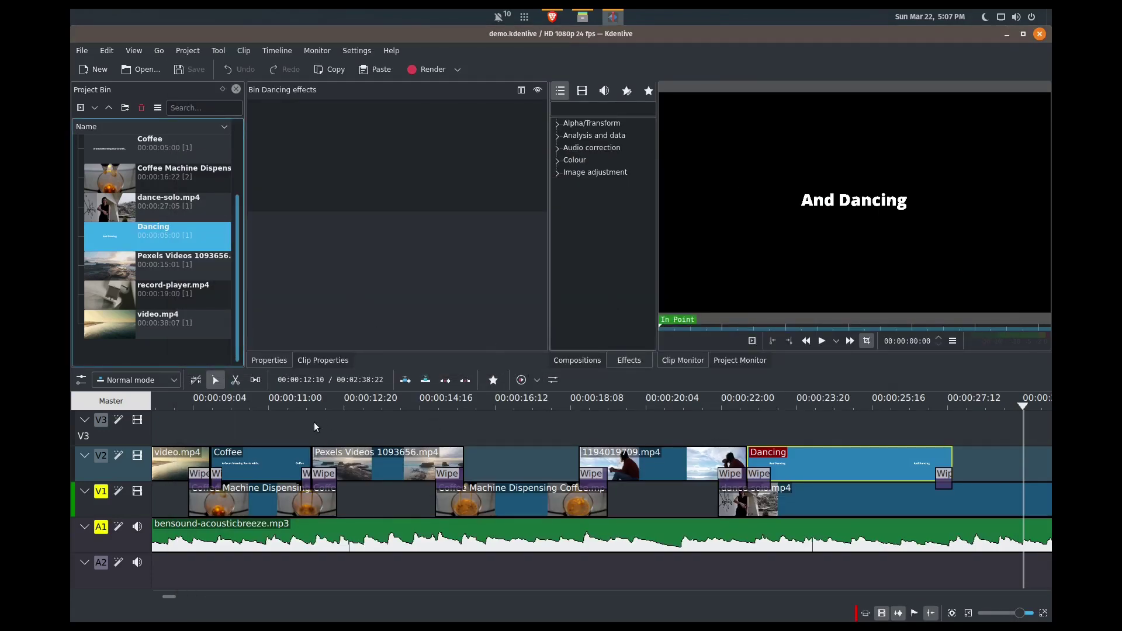
Remove the shadow from the "Coffee" text in the Coffee title clip and apply the edit.
{"action": "left_click", "coordinate": [275, 462]}
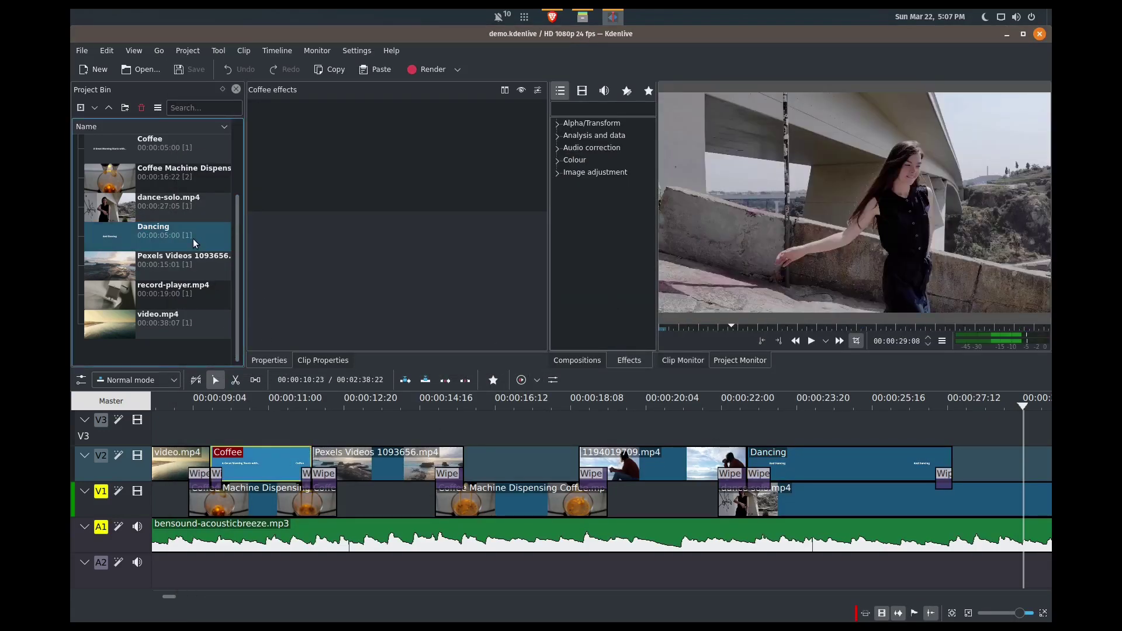
{"action": "left_click", "coordinate": [187, 143]}
{"action": "right_click", "coordinate": [187, 140]}
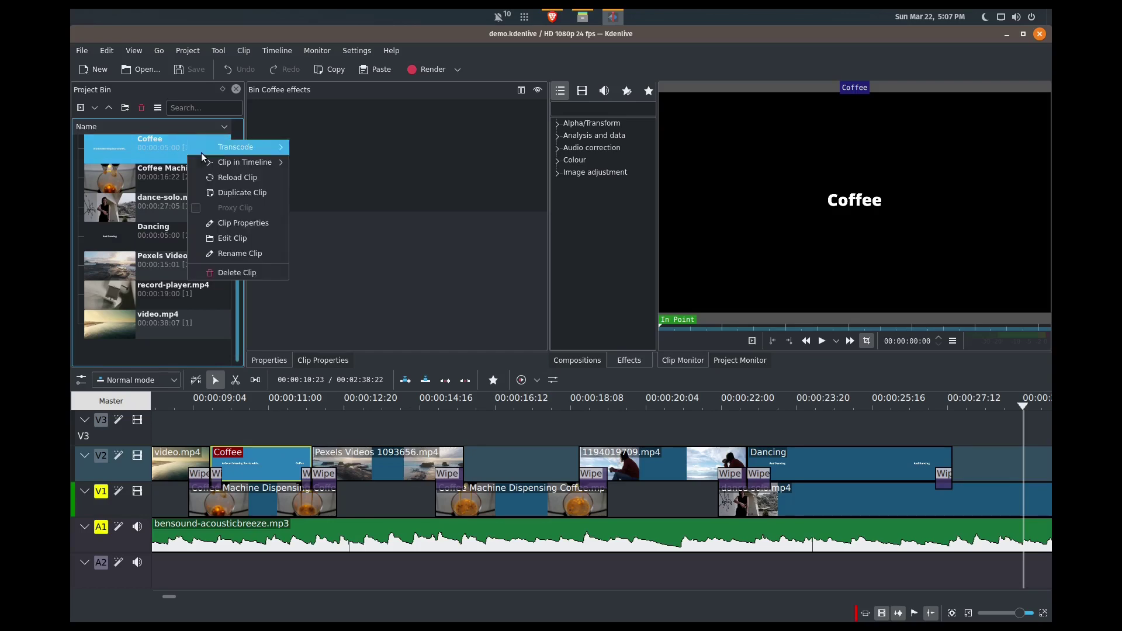
{"action": "left_click", "coordinate": [236, 244]}
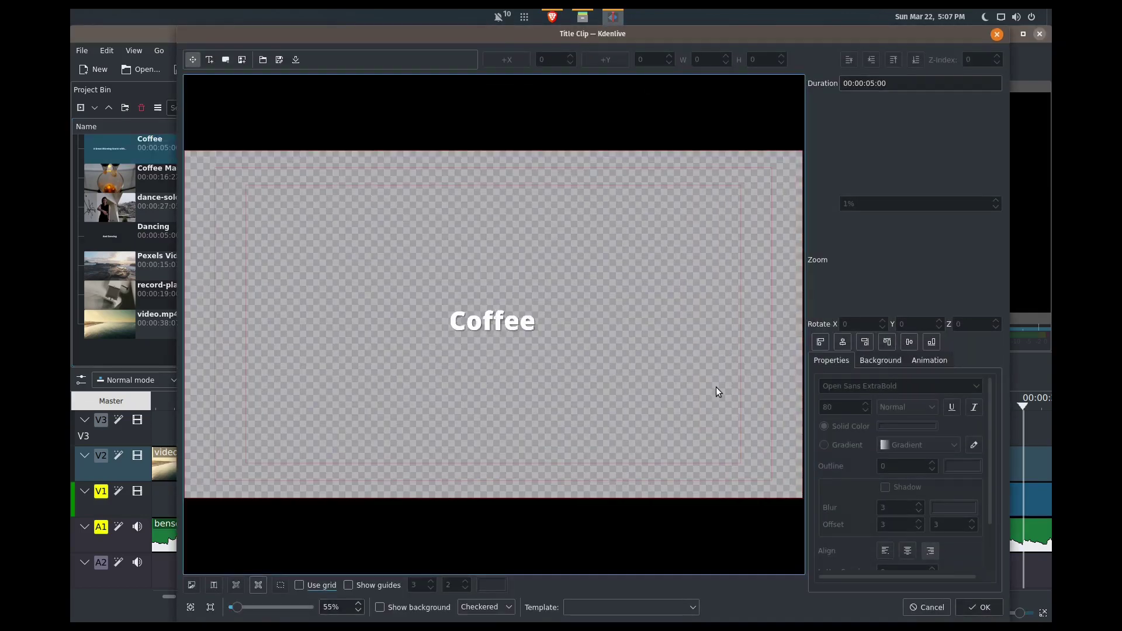
{"action": "left_click", "coordinate": [514, 328]}
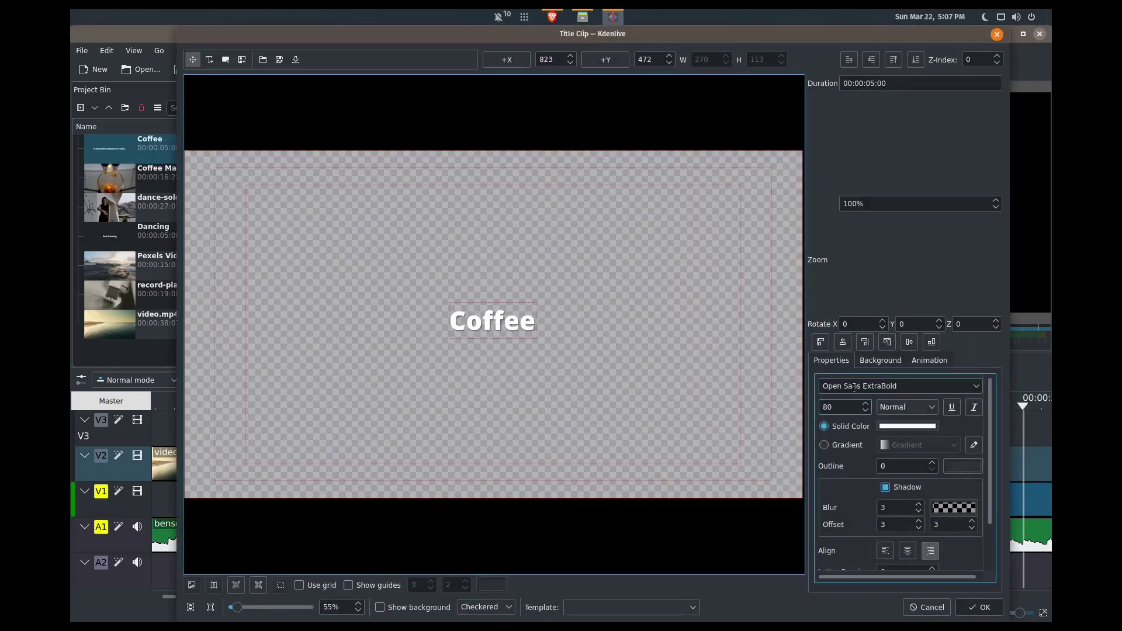
{"action": "scroll", "coordinate": [853, 424], "scroll_direction": "down", "scroll_amount": 2}
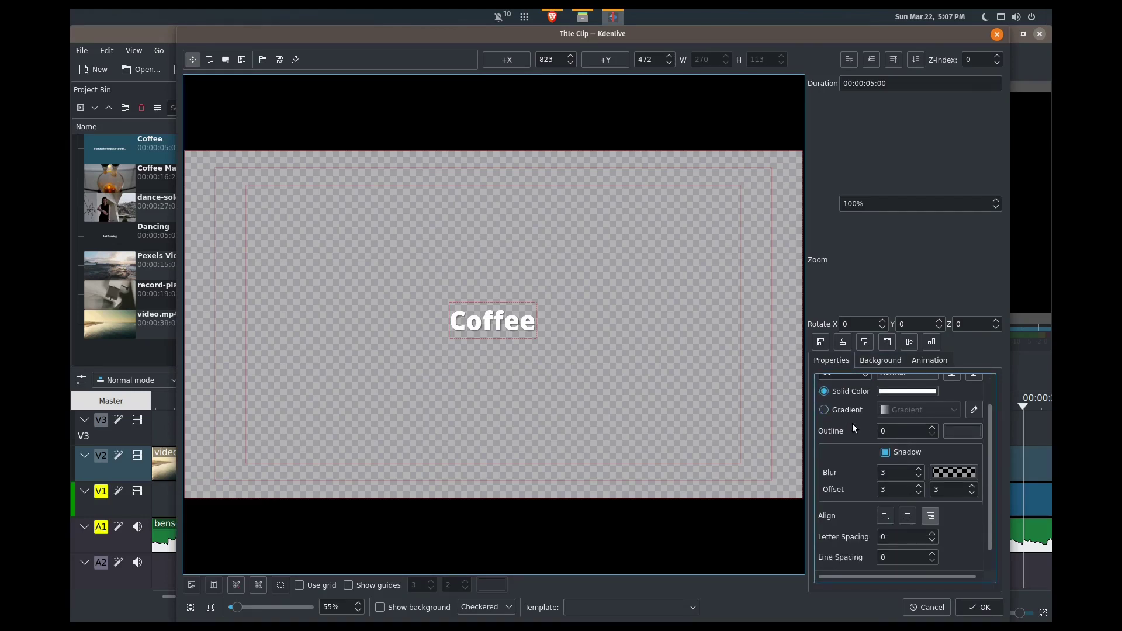
{"action": "scroll", "coordinate": [852, 423], "scroll_direction": "up", "scroll_amount": 2}
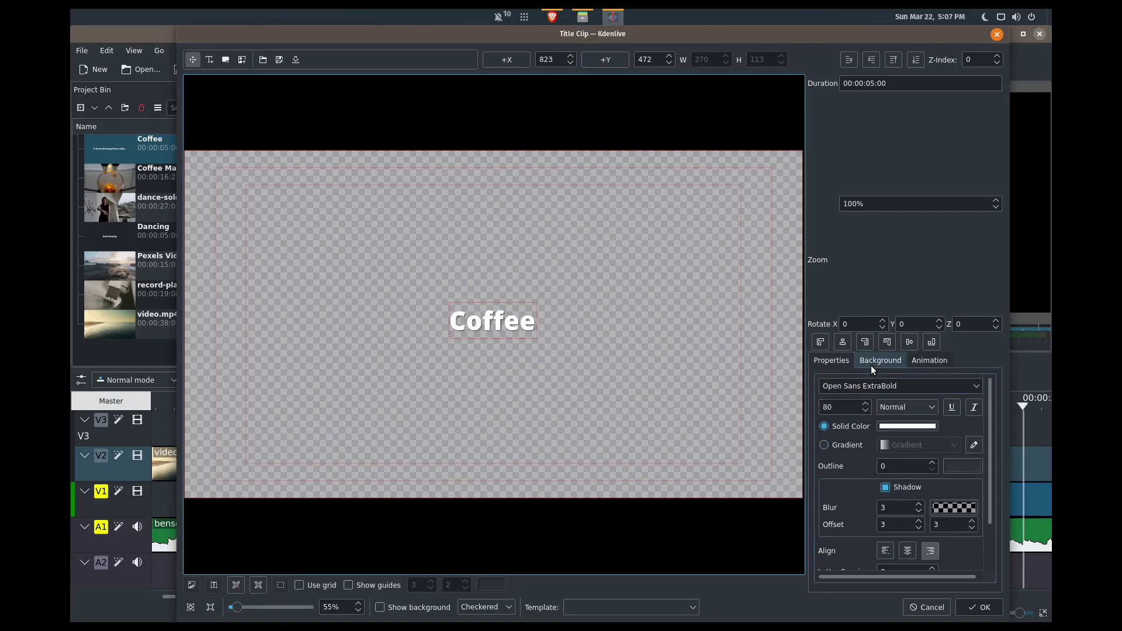
{"action": "left_click", "coordinate": [890, 488]}
{"action": "left_click", "coordinate": [976, 608]}
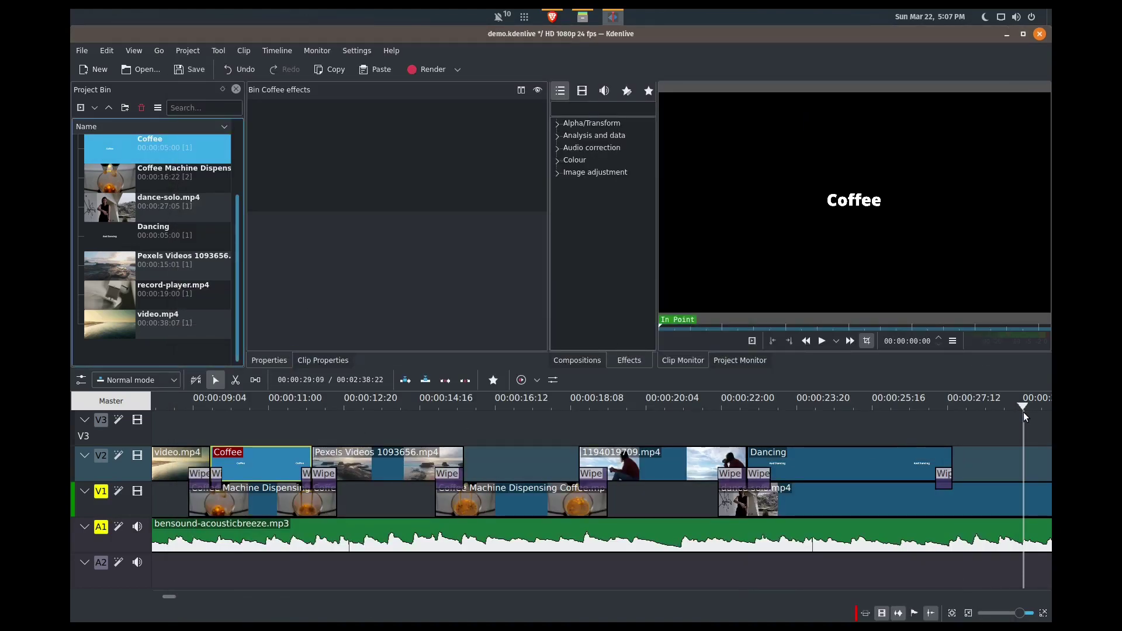
Remove the shadow from the "A Great Morning Starts with..." text in its title clip and apply the edit.
{"action": "left_click_drag", "start_coordinate": [1021, 402], "coordinate": [122, 396]}
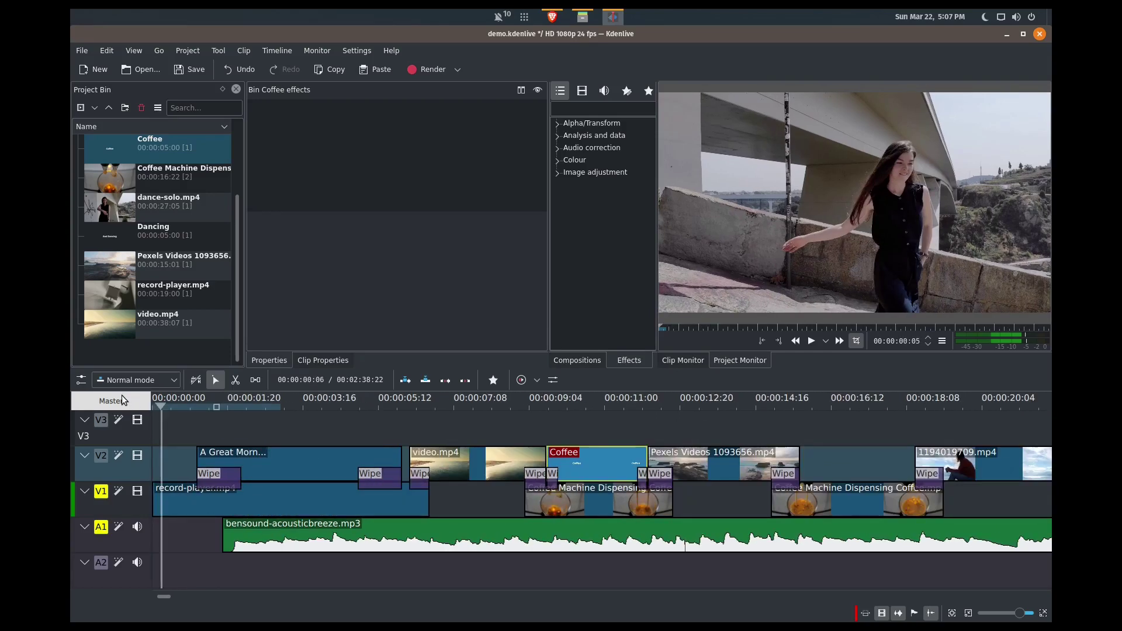
{"action": "left_click", "coordinate": [279, 457]}
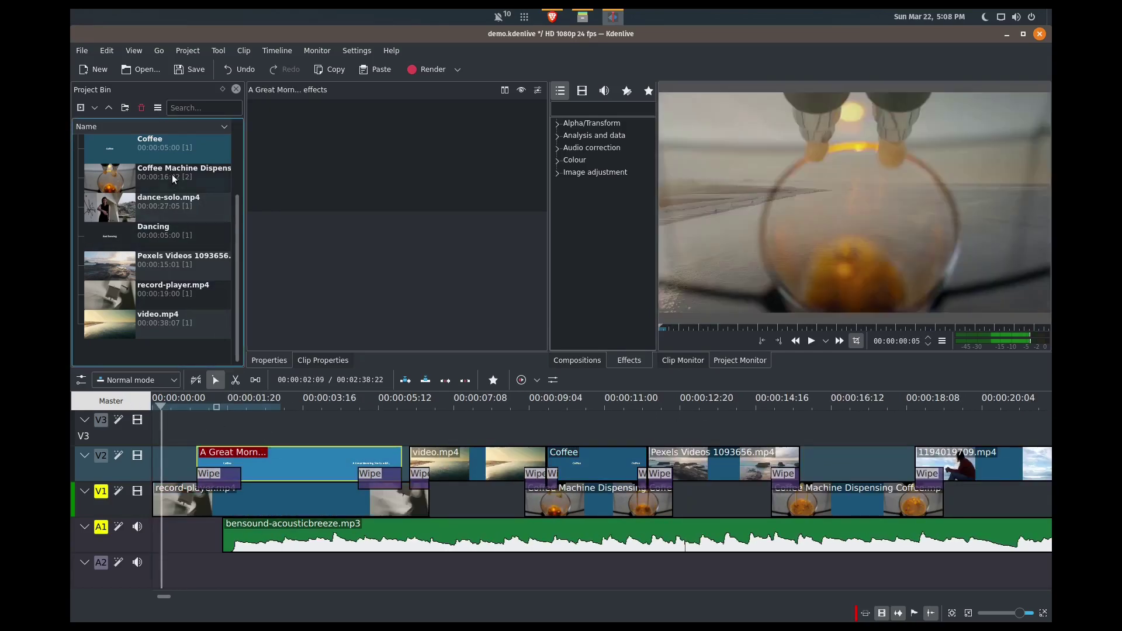
{"action": "scroll", "coordinate": [173, 170], "scroll_direction": "up", "scroll_amount": 3}
{"action": "left_click", "coordinate": [172, 169]}
{"action": "right_click", "coordinate": [173, 169]}
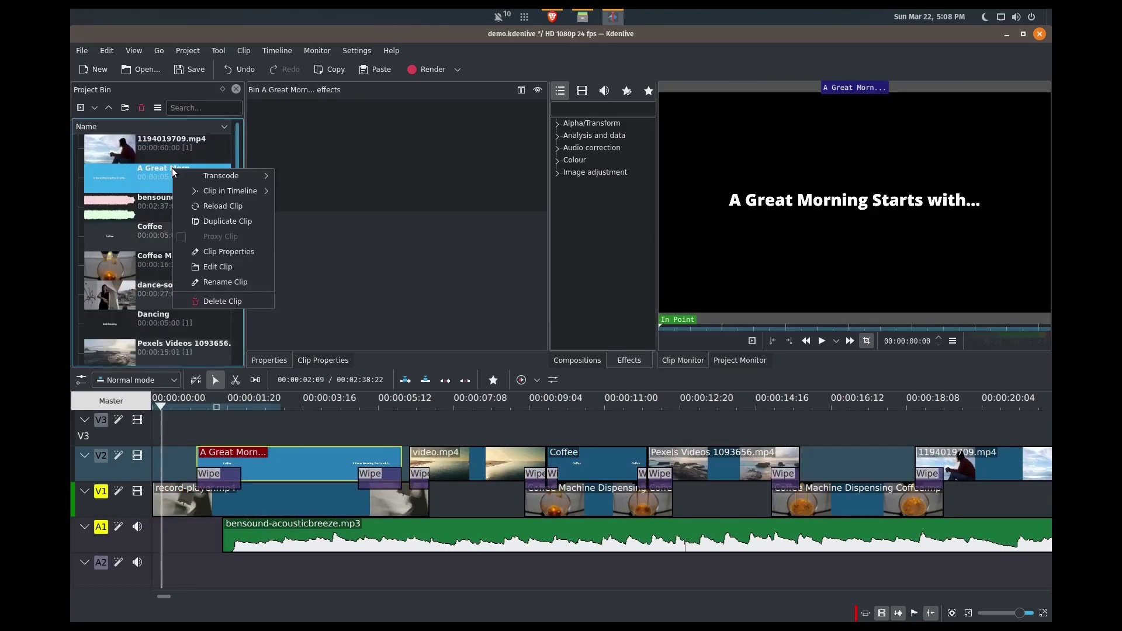
{"action": "left_click", "coordinate": [234, 264]}
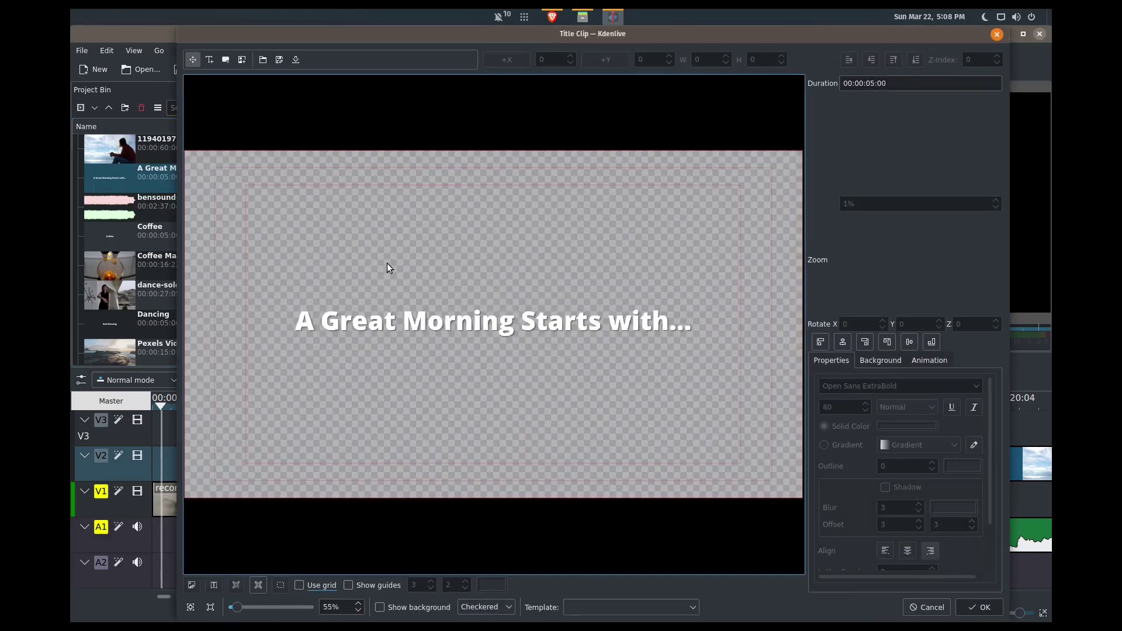
{"action": "left_click", "coordinate": [465, 324]}
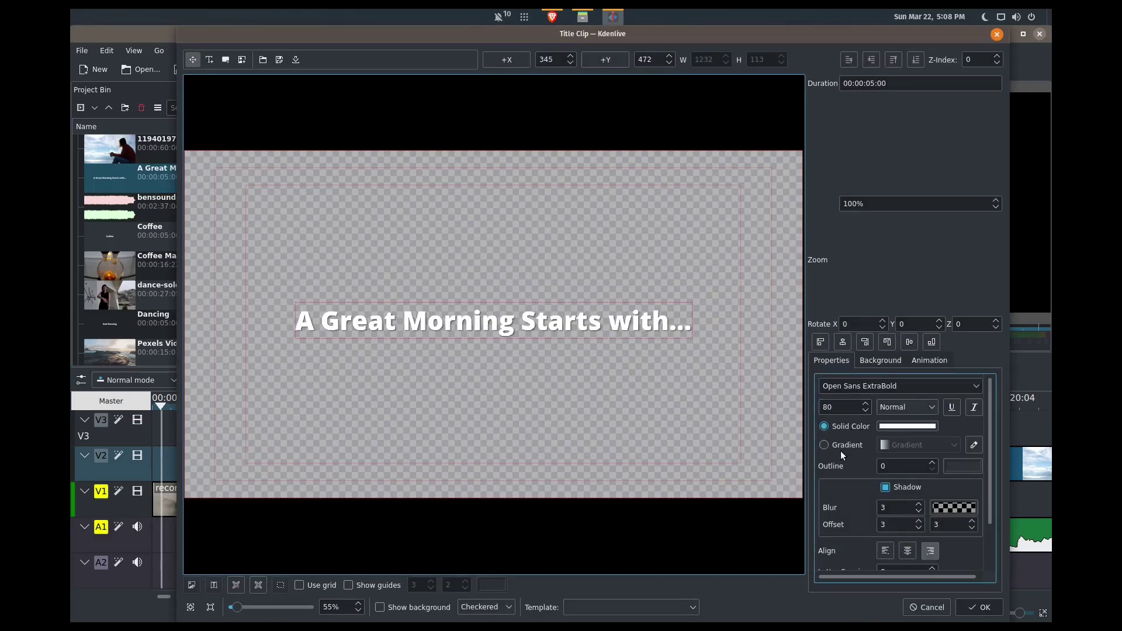
{"action": "left_click", "coordinate": [885, 488]}
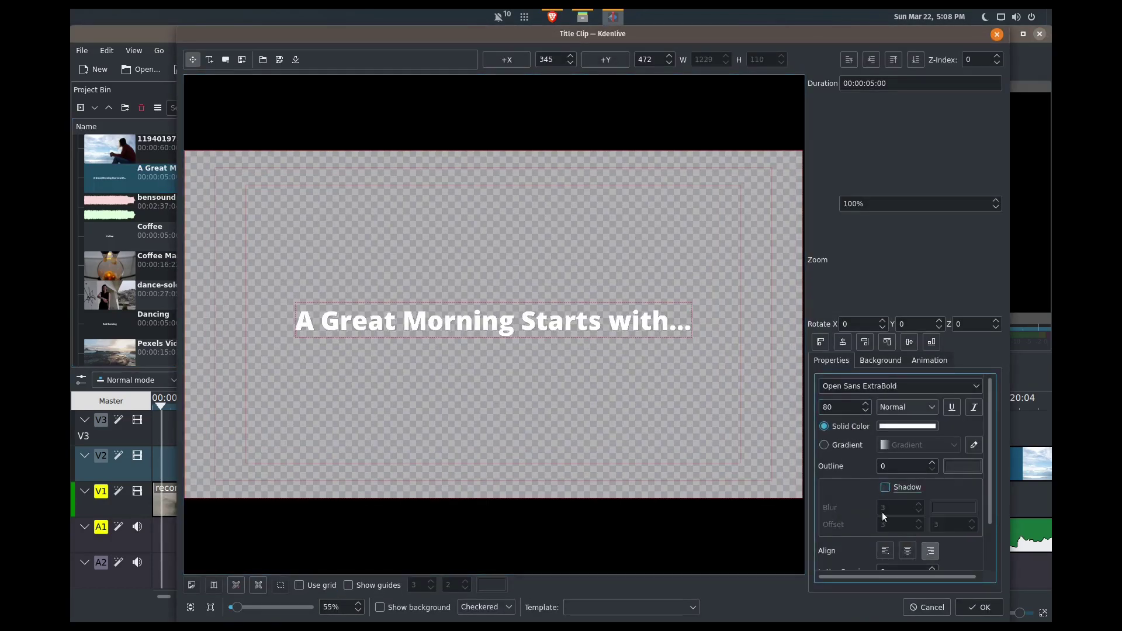
{"action": "left_click", "coordinate": [972, 605]}
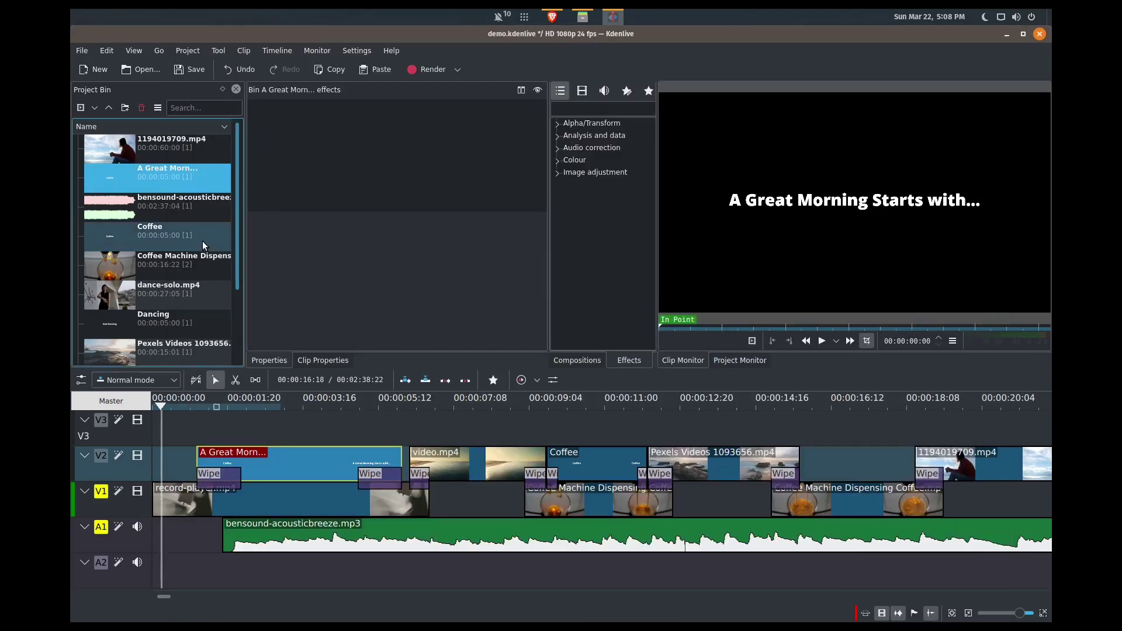
Create a Titles folder in the project bin and move the A Great Morn..., Coffee and Dancing title clips into it.
{"action": "scroll", "coordinate": [203, 241], "scroll_direction": "down", "scroll_amount": 2}
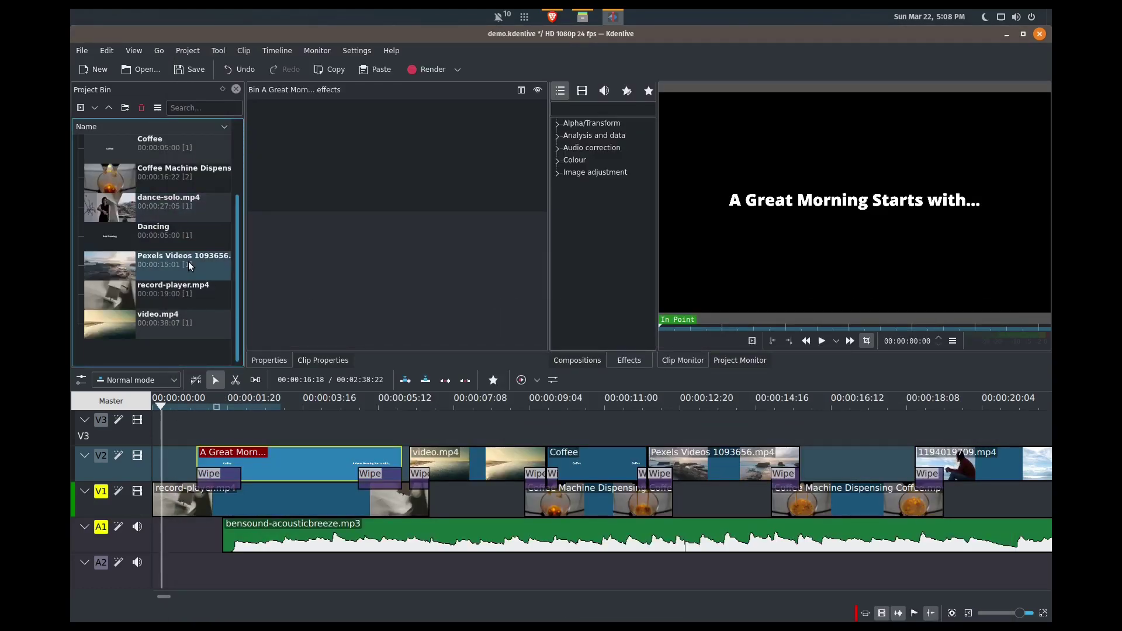
{"action": "scroll", "coordinate": [181, 245], "scroll_direction": "up", "scroll_amount": 2}
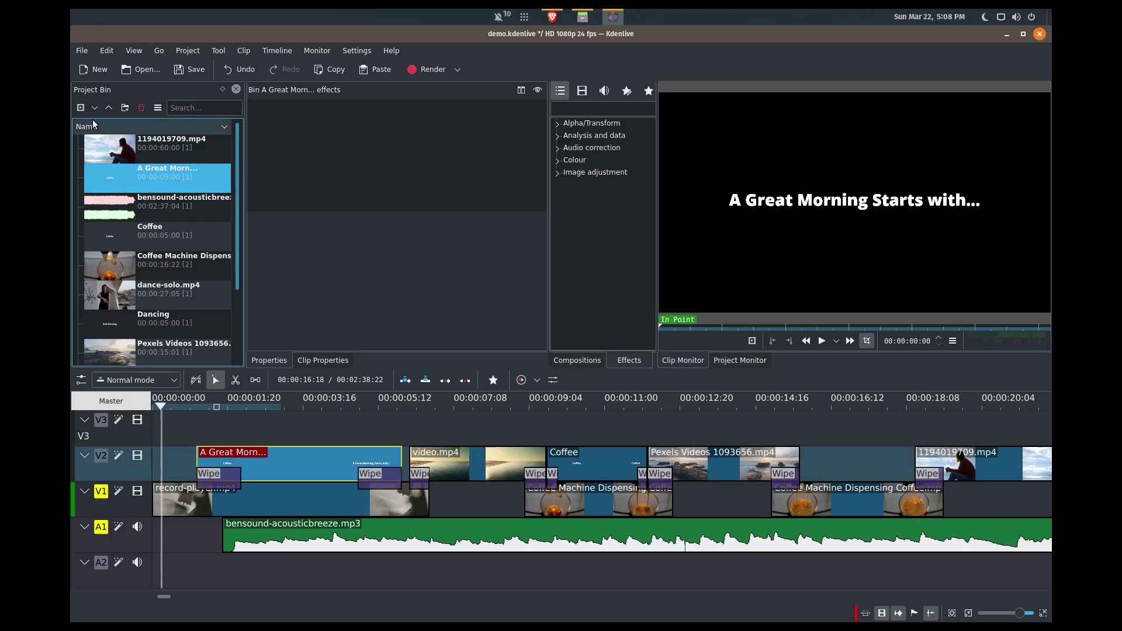
{"action": "left_click", "coordinate": [126, 108]}
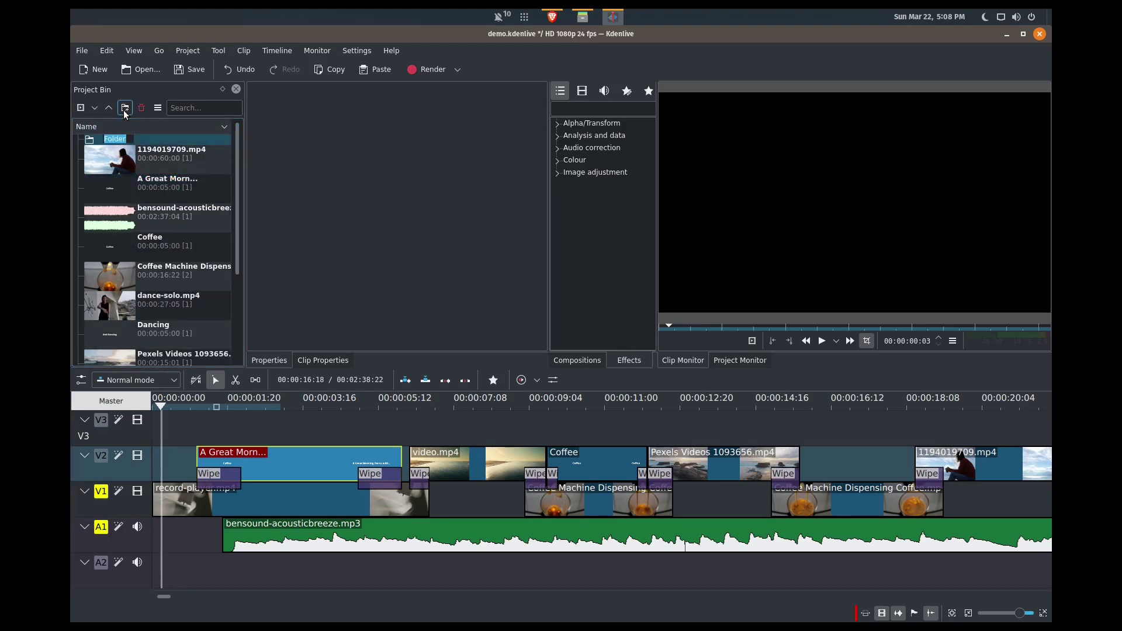
{"action": "type", "text": "Titles"}
{"action": "key", "text": "Return"}
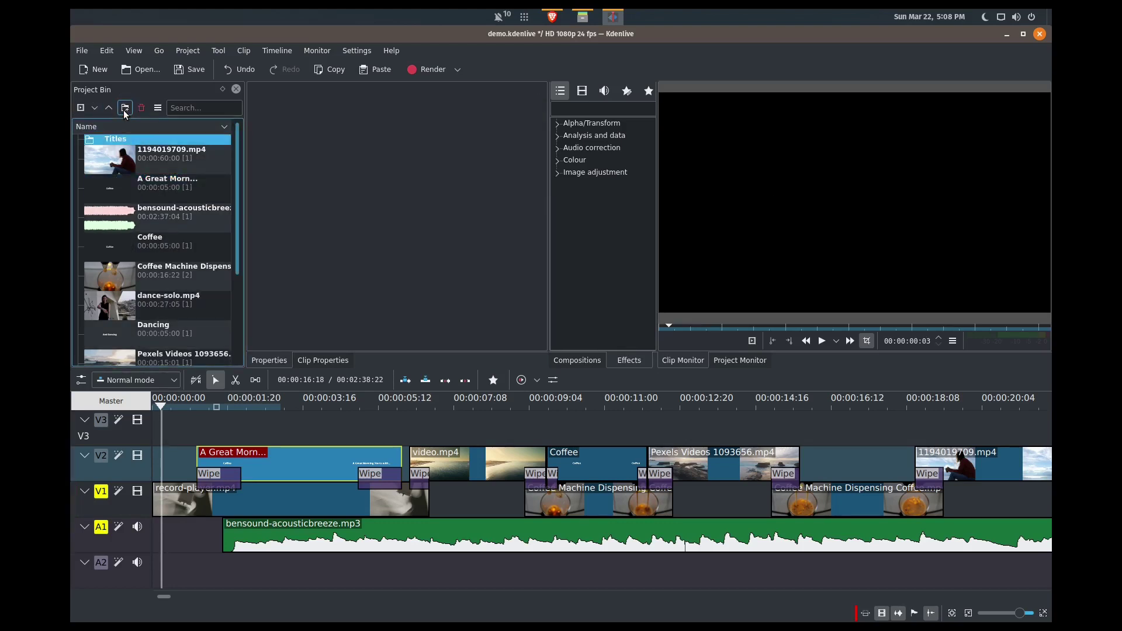
{"action": "left_click_drag", "start_coordinate": [137, 189], "coordinate": [125, 140]}
{"action": "left_click", "coordinate": [142, 228]}
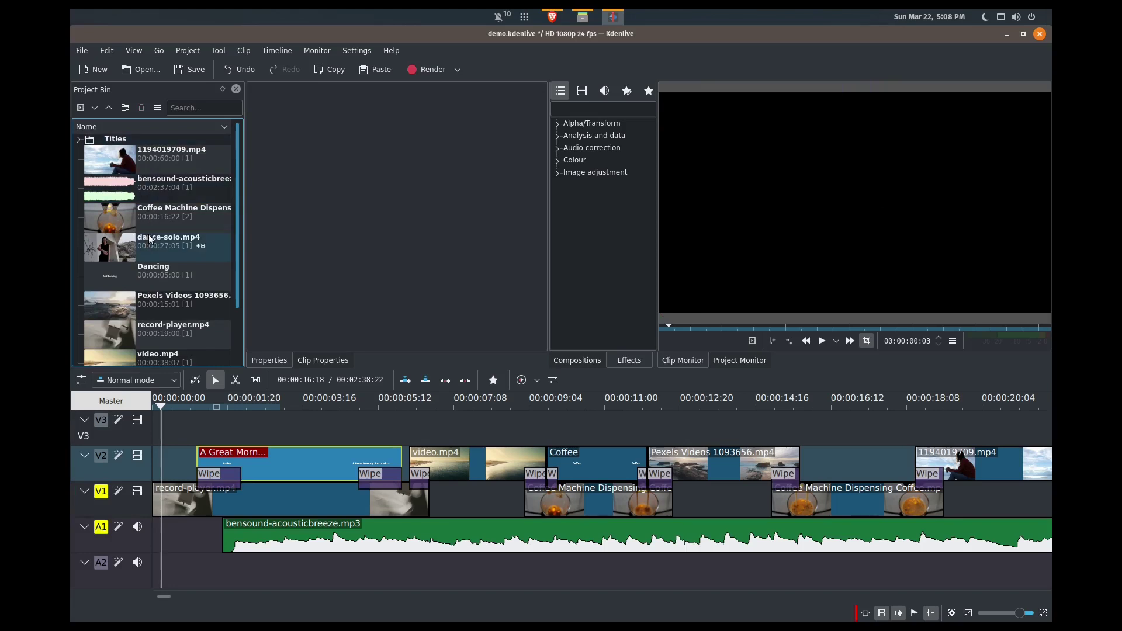
{"action": "left_click_drag", "start_coordinate": [150, 273], "coordinate": [121, 142]}
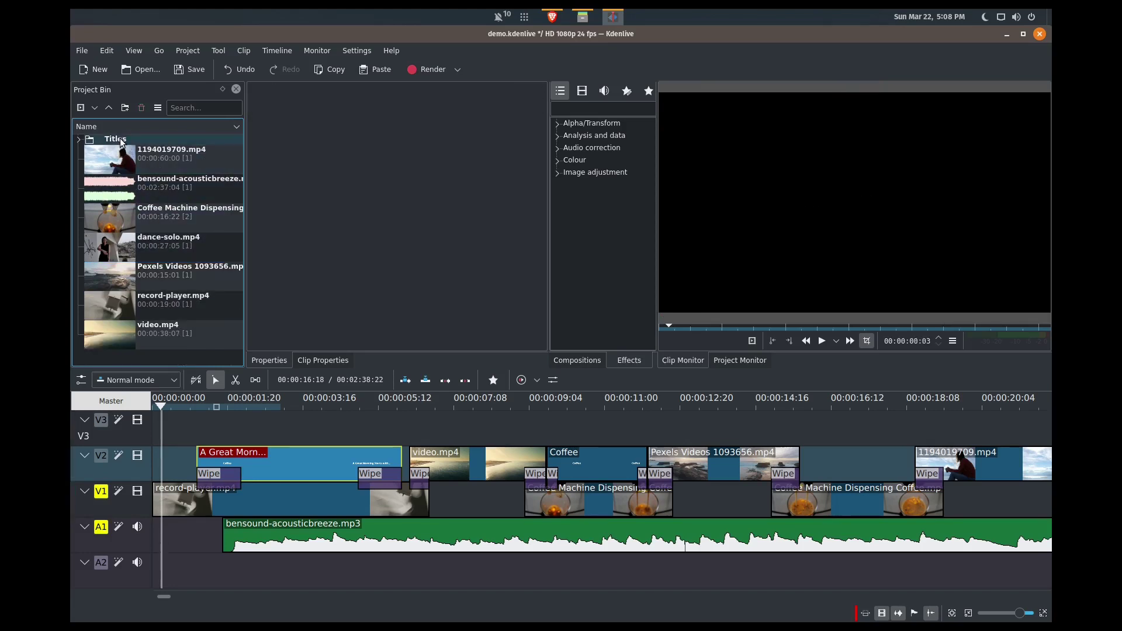
Create a Music folder in the project bin, move bensound-acousticbreeze.mp3 into it, and save the project.
{"action": "left_click", "coordinate": [125, 108]}
{"action": "type", "text": "Musi"}
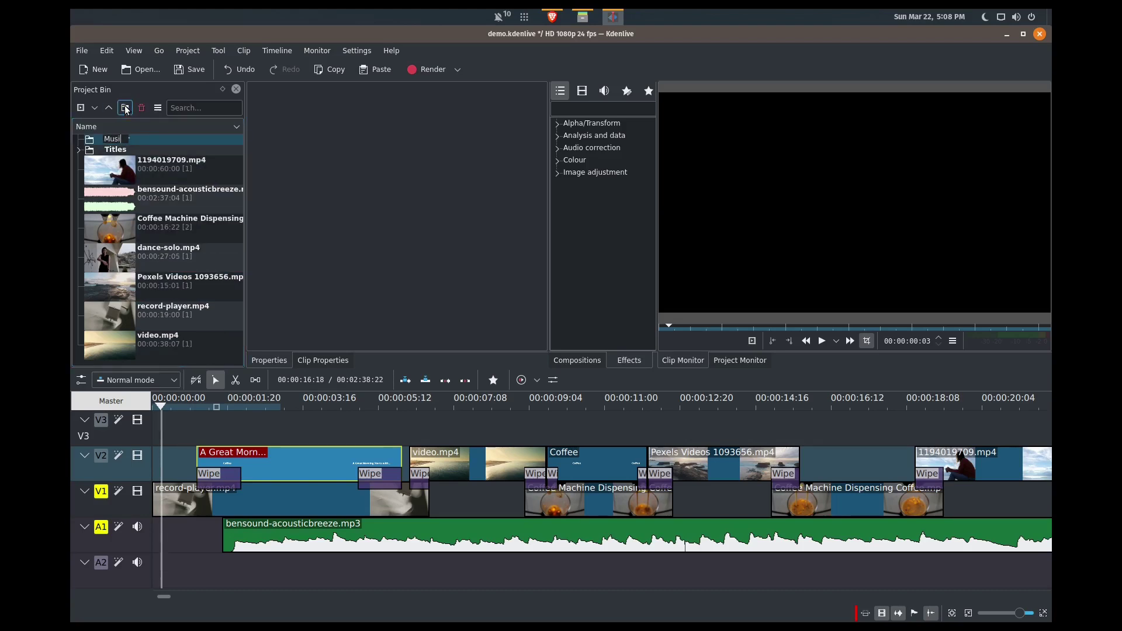
{"action": "type", "text": "c"}
{"action": "key", "text": "Return"}
{"action": "left_click", "coordinate": [170, 194]}
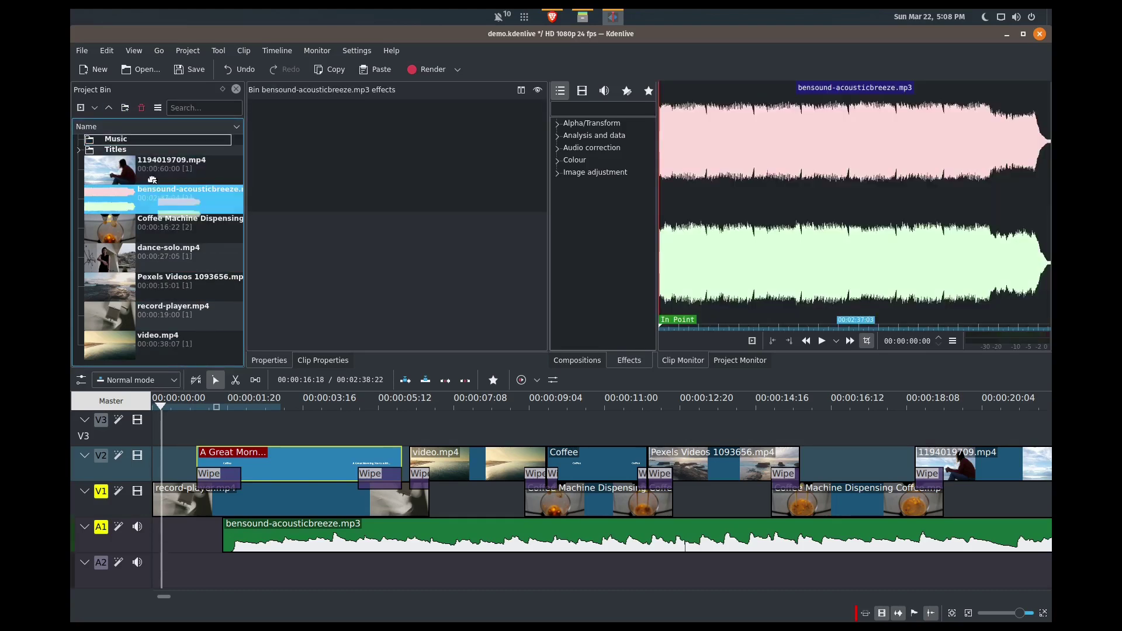
{"action": "left_click_drag", "start_coordinate": [170, 194], "coordinate": [143, 139]}
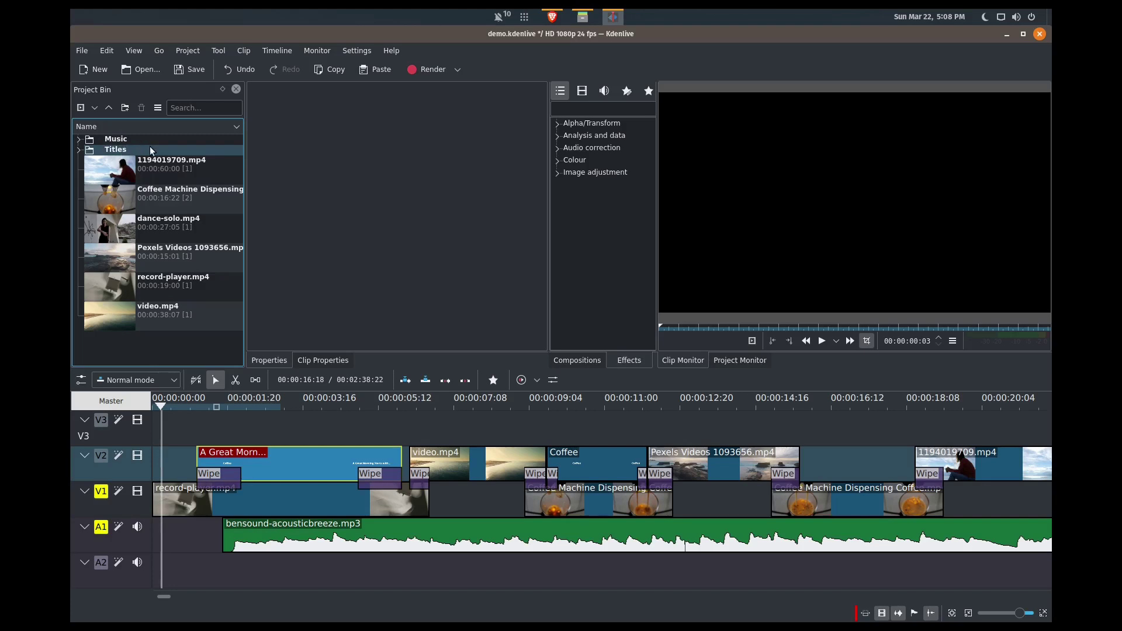
{"action": "key", "text": "ctrl+s"}
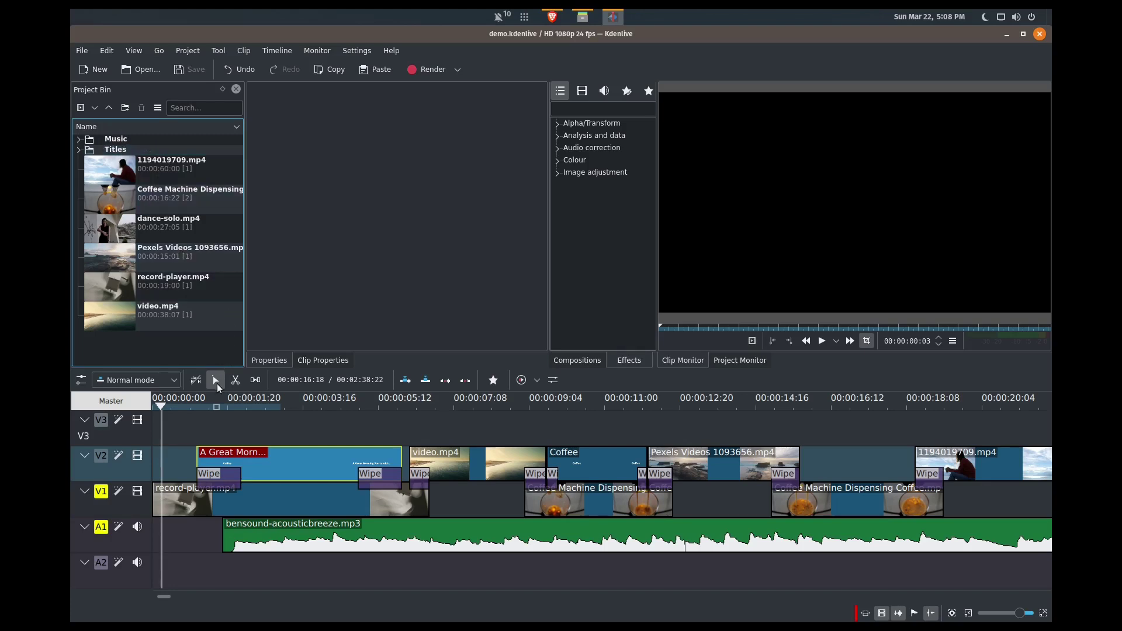
Play back the sequence from near its start through the opening title into video.mp4 to review it.
{"action": "key", "text": "space"}
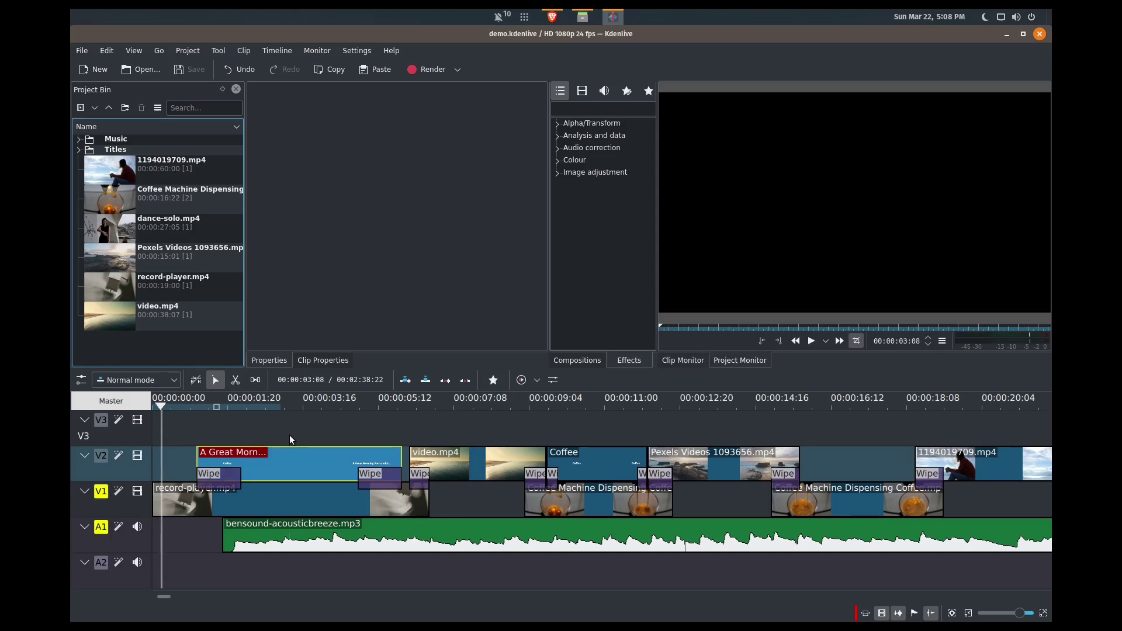
{"action": "left_click", "coordinate": [289, 435]}
{"action": "left_click", "coordinate": [189, 425]}
{"action": "key", "text": "space"}
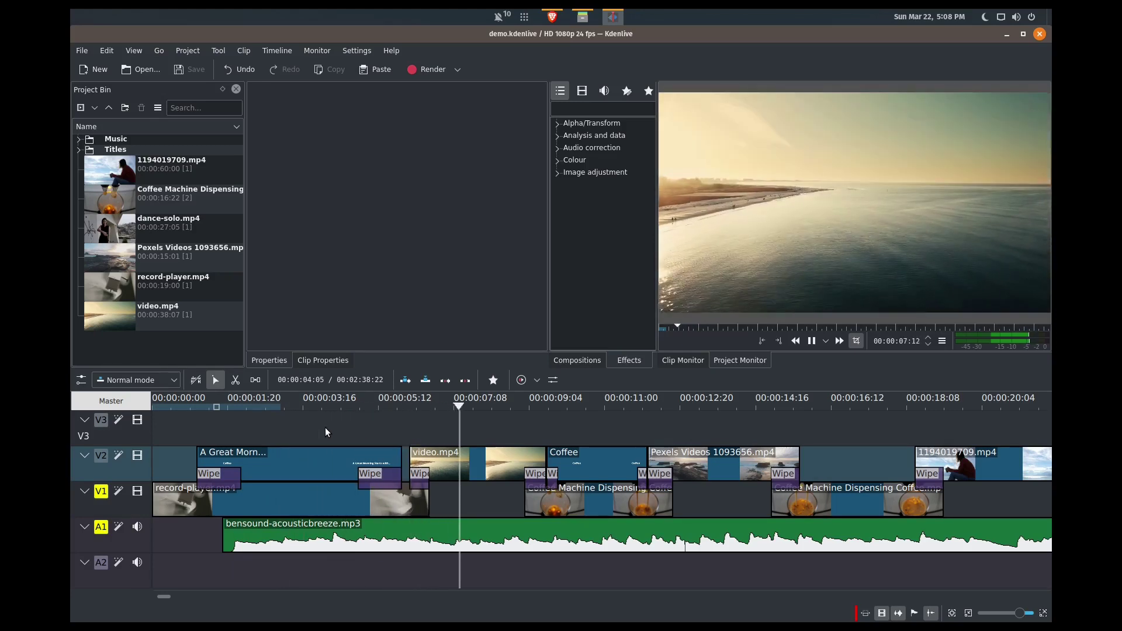
{"action": "key", "text": "space"}
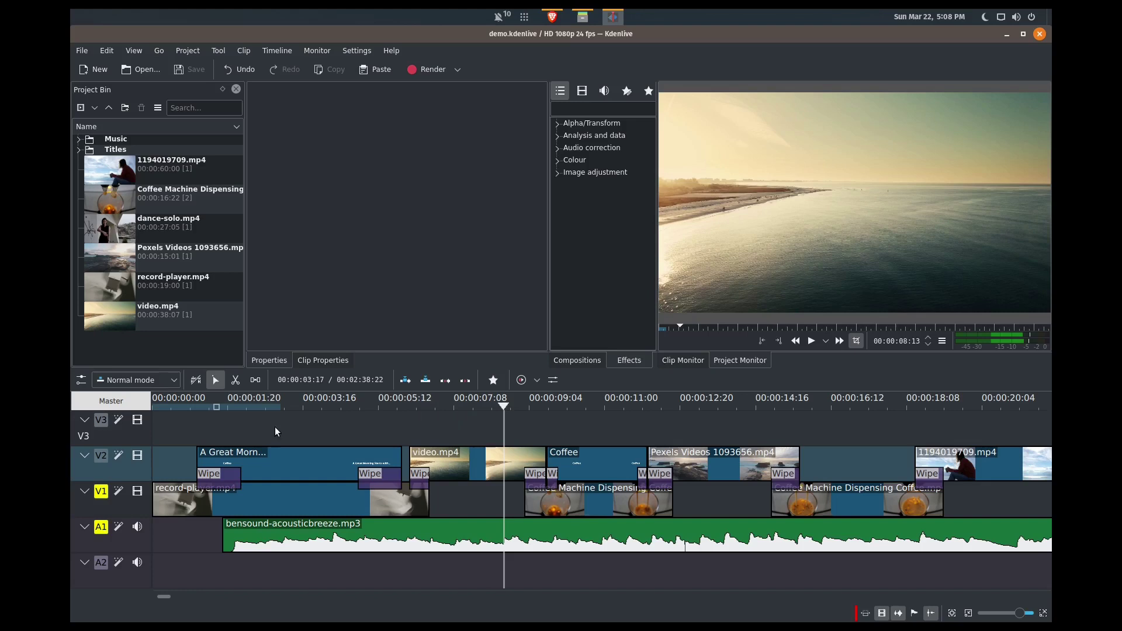
Reverse the record-player.mp4 clip on V1, keeping its speed at 100%.
{"action": "left_click", "coordinate": [258, 510]}
{"action": "right_click", "coordinate": [258, 512]}
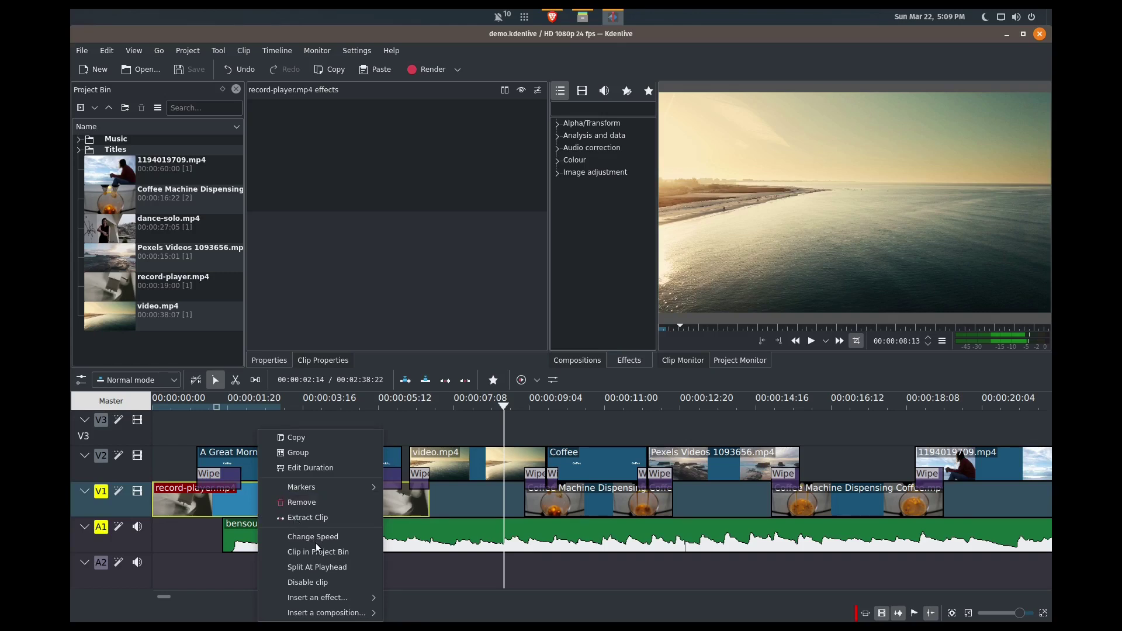
{"action": "left_click", "coordinate": [353, 536]}
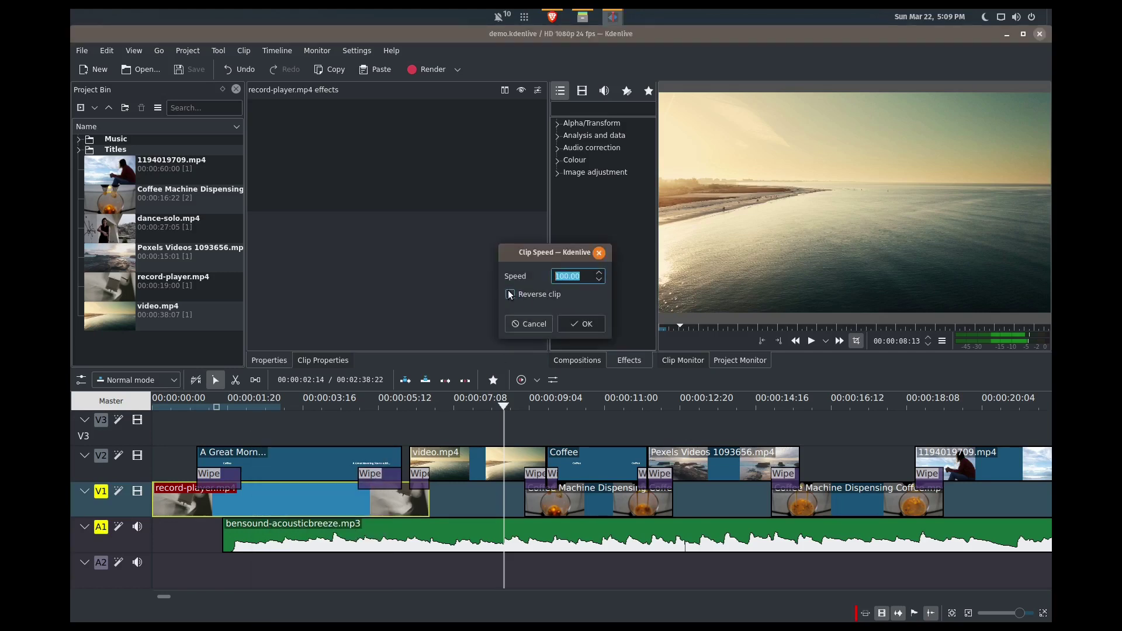
{"action": "key", "text": "Tab"}
{"action": "left_click", "coordinate": [565, 325]}
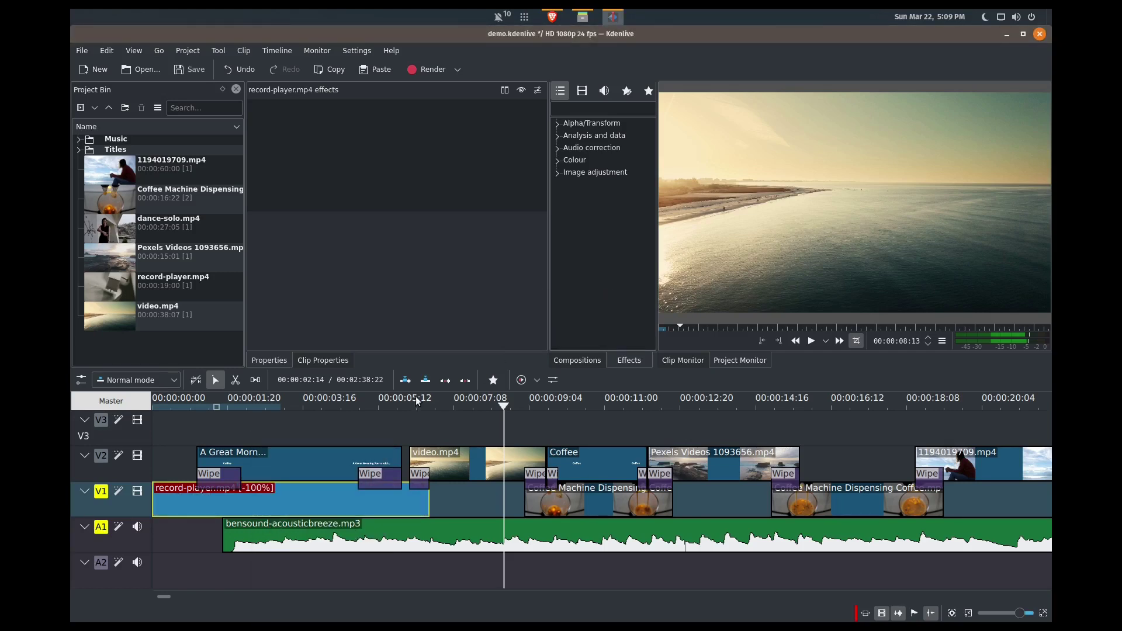
Set the playhead at 00:00:02:00 and shift the bensound-acousticbreeze.mp3 clip on A1 about two frames later.
{"action": "left_click", "coordinate": [282, 431]}
{"action": "left_click_drag", "start_coordinate": [283, 407], "coordinate": [234, 409]}
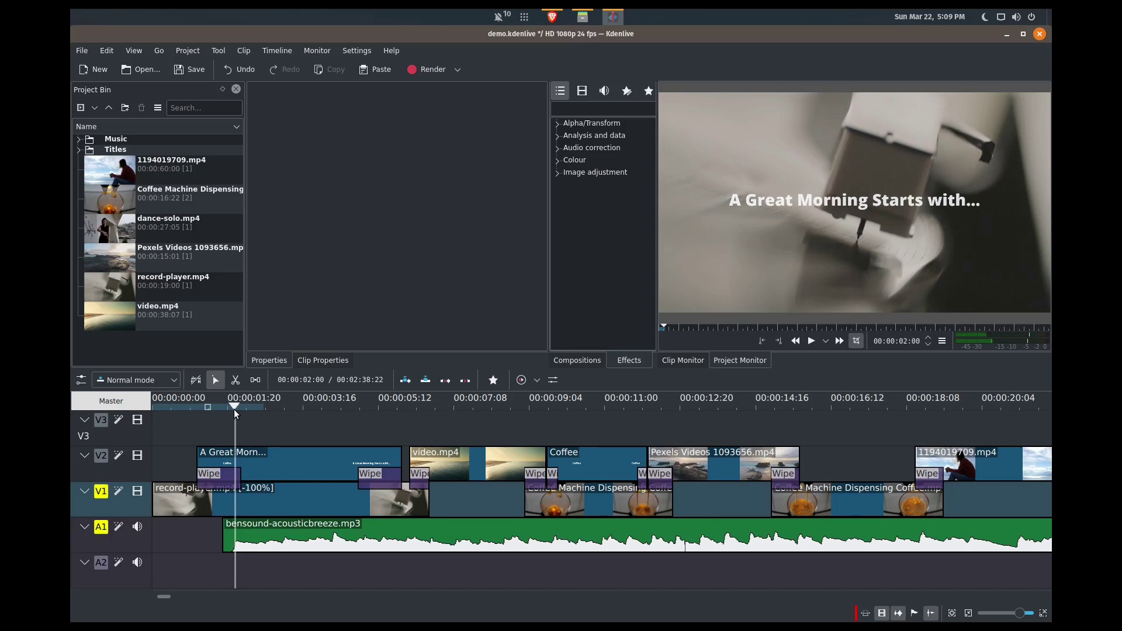
{"action": "left_click_drag", "start_coordinate": [262, 541], "coordinate": [235, 530]}
Play from the end of the Dancing title and cut dance-solo.mp4 and the music at 00:00:30:10.
{"action": "scroll", "coordinate": [244, 548], "scroll_direction": "up", "scroll_amount": 2}
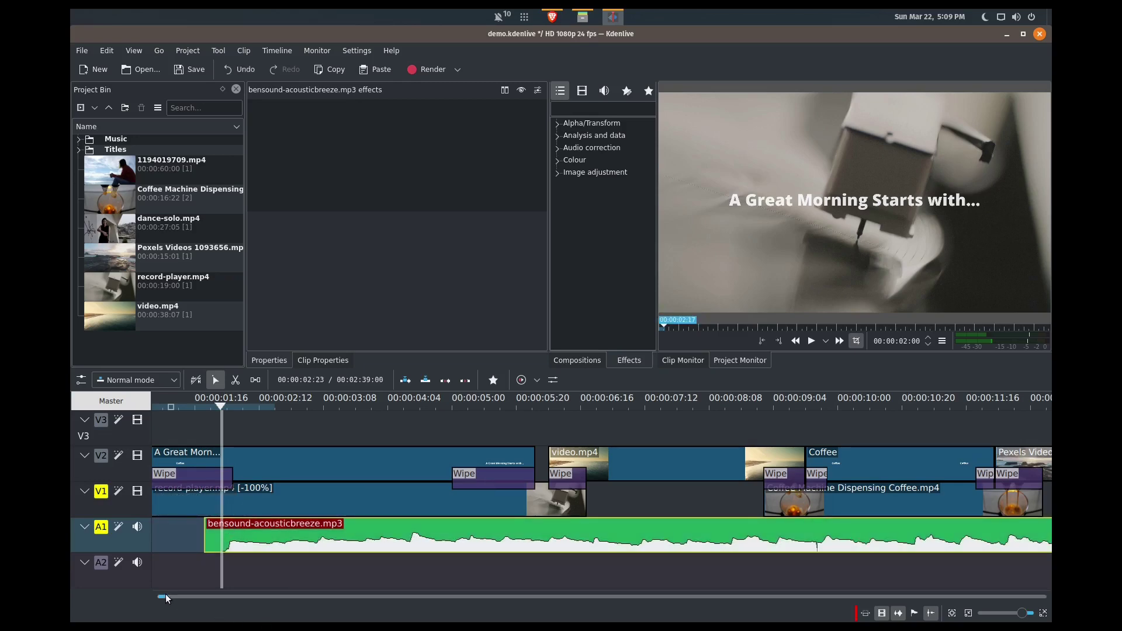
{"action": "mouse_move", "coordinate": [166, 594]}
{"action": "left_mouse_down"}
{"action": "mouse_move", "coordinate": [191, 595]}
{"action": "mouse_move", "coordinate": [178, 595]}
{"action": "left_mouse_up"}
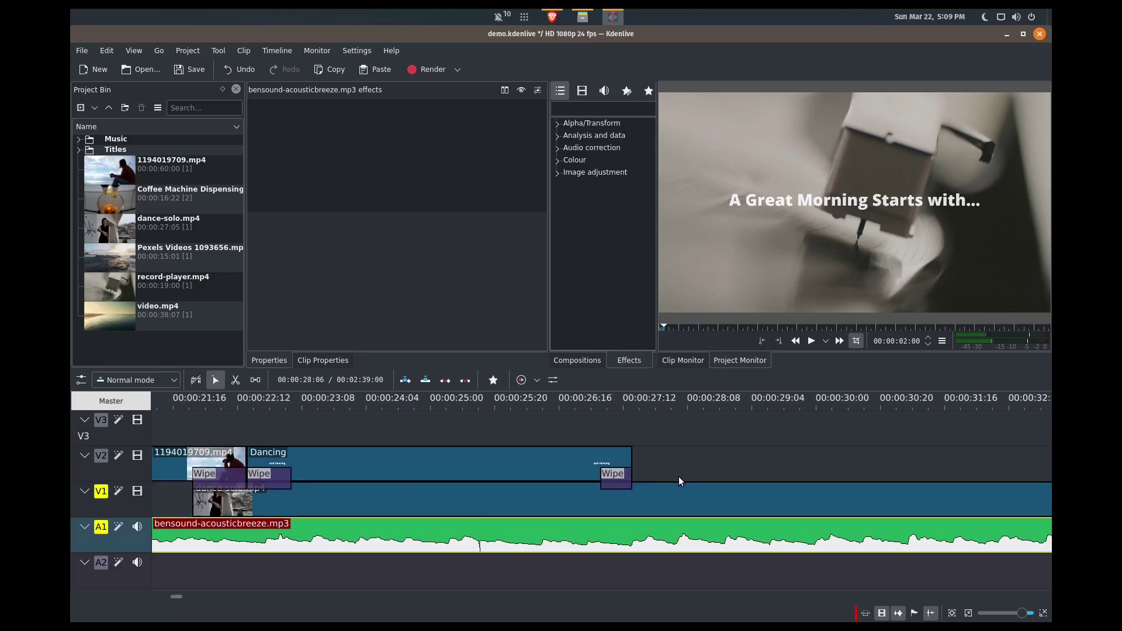
{"action": "left_click", "coordinate": [623, 432]}
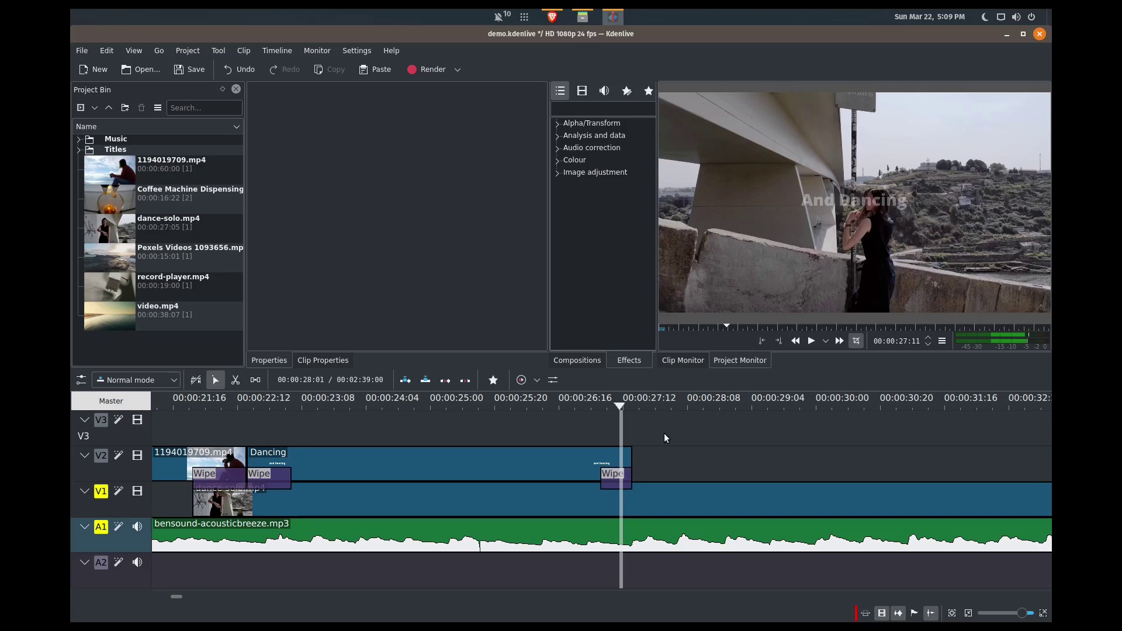
{"action": "key", "text": "space"}
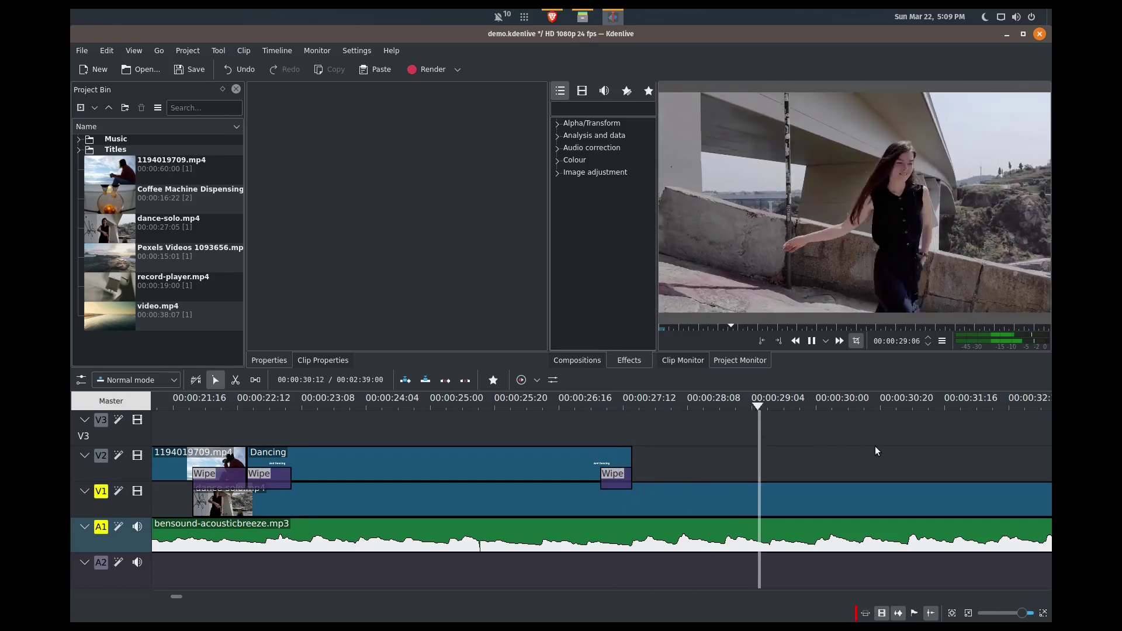
{"action": "key", "text": "space"}
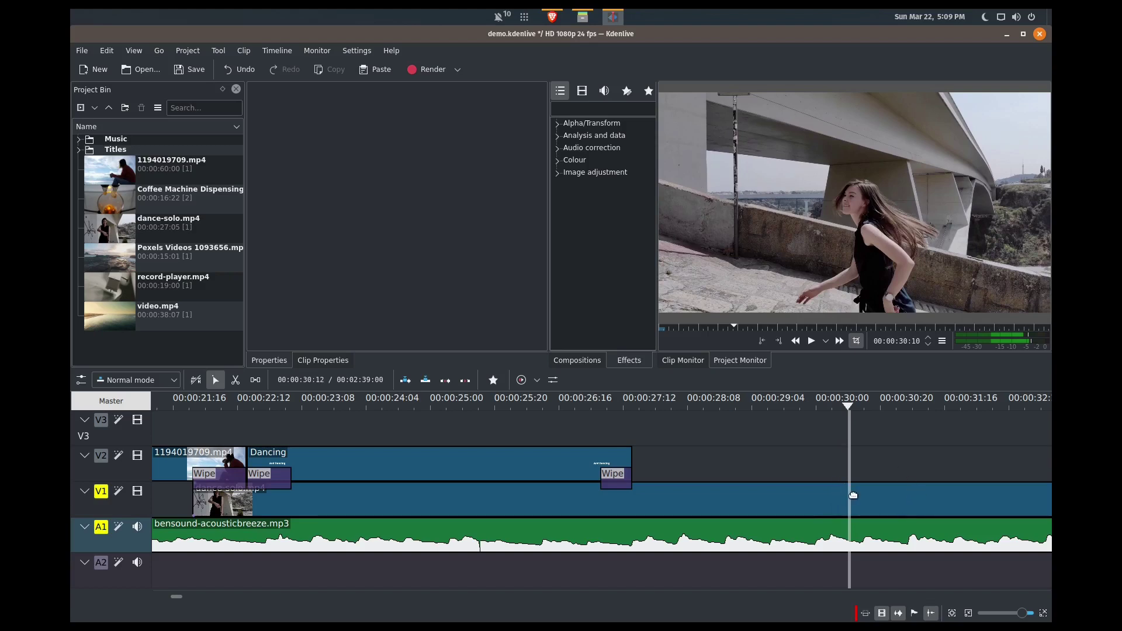
{"action": "key", "text": "x"}
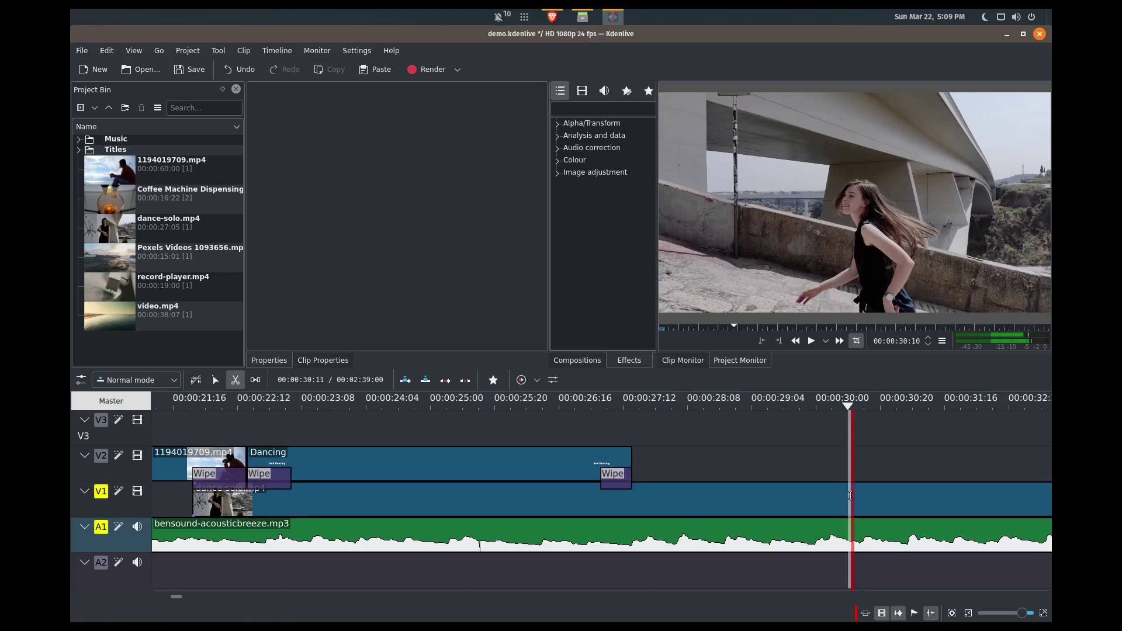
{"action": "left_click", "coordinate": [851, 495]}
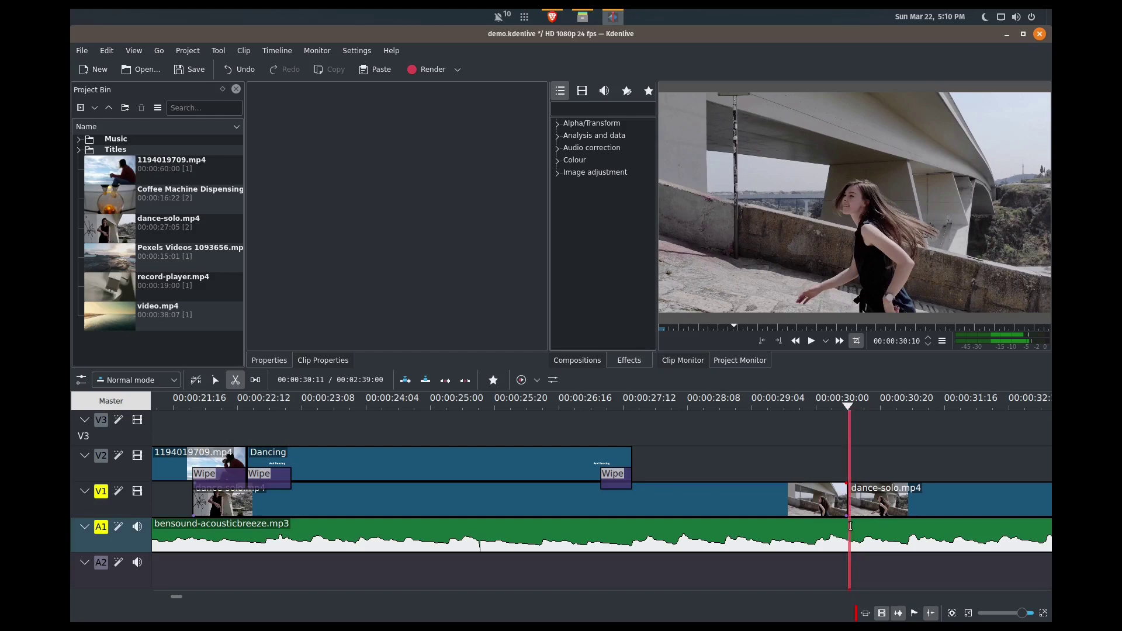
{"action": "left_click", "coordinate": [851, 526]}
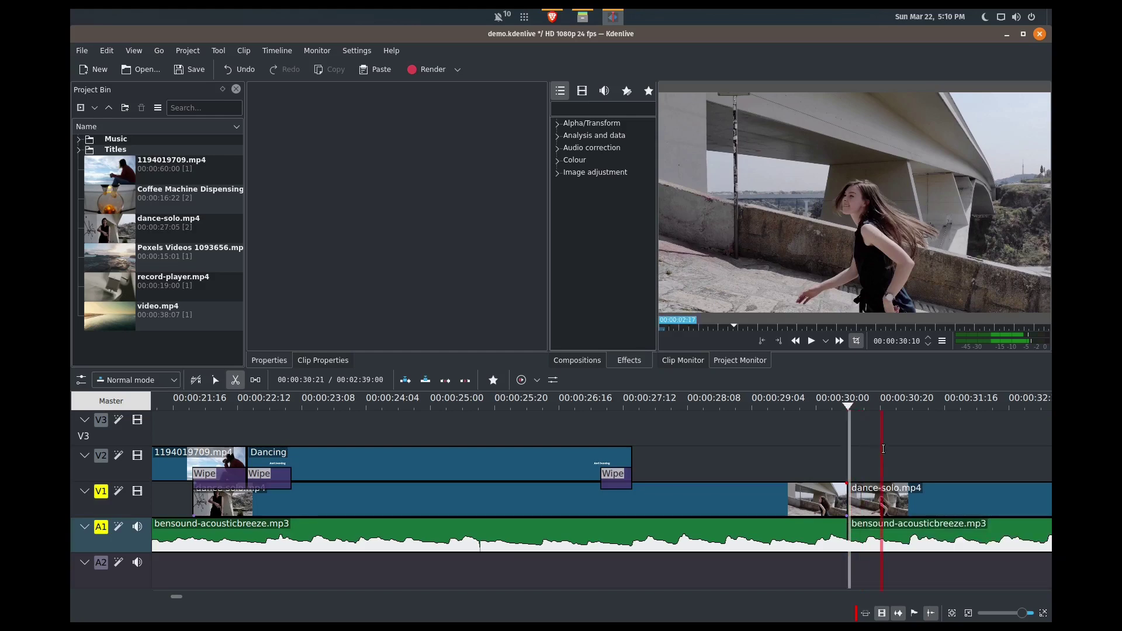
Delete the leftover dance-solo.mp4 and bensound-acousticbreeze.mp3 segments after the cut.
{"action": "key", "text": "s"}
{"action": "left_click", "coordinate": [895, 498]}
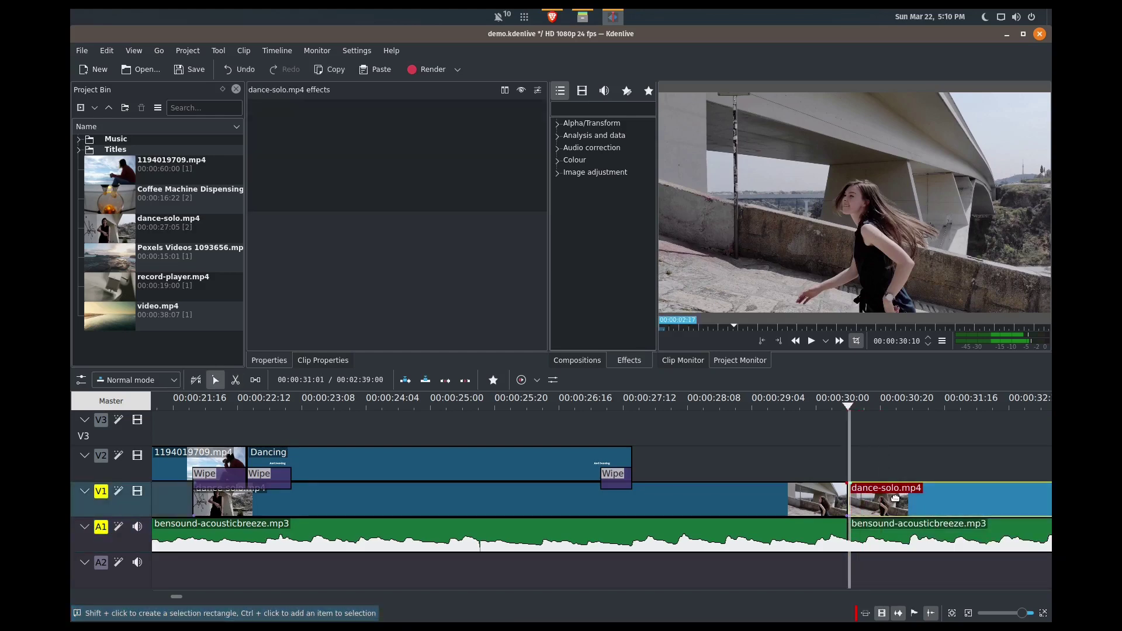
{"action": "key", "text": "Delete"}
{"action": "left_click", "coordinate": [900, 529]}
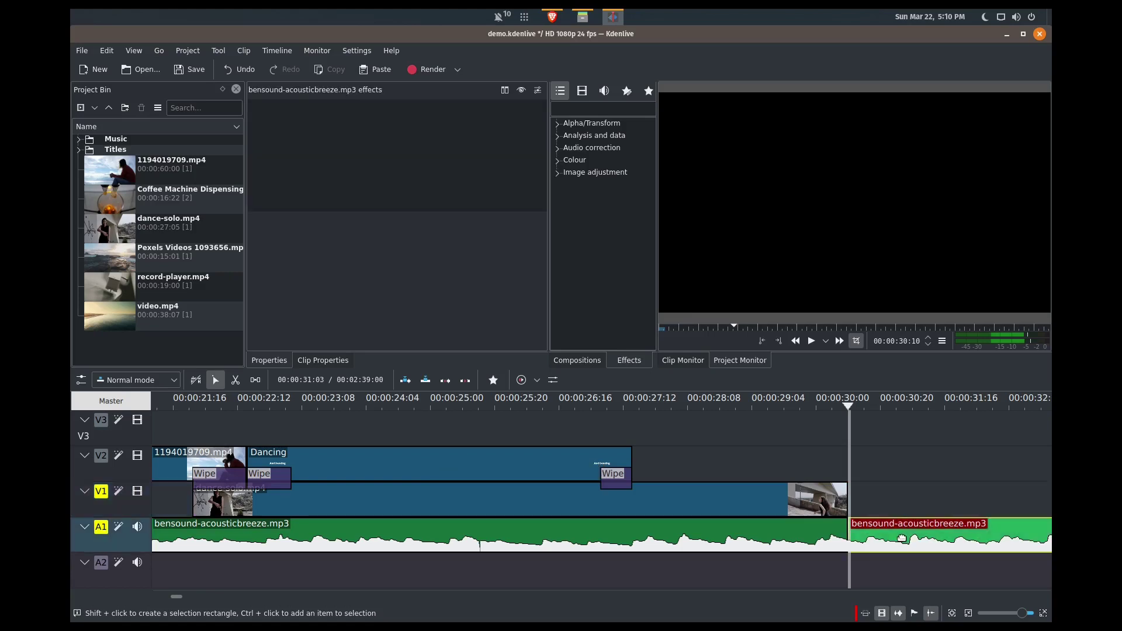
{"action": "key", "text": "Delete"}
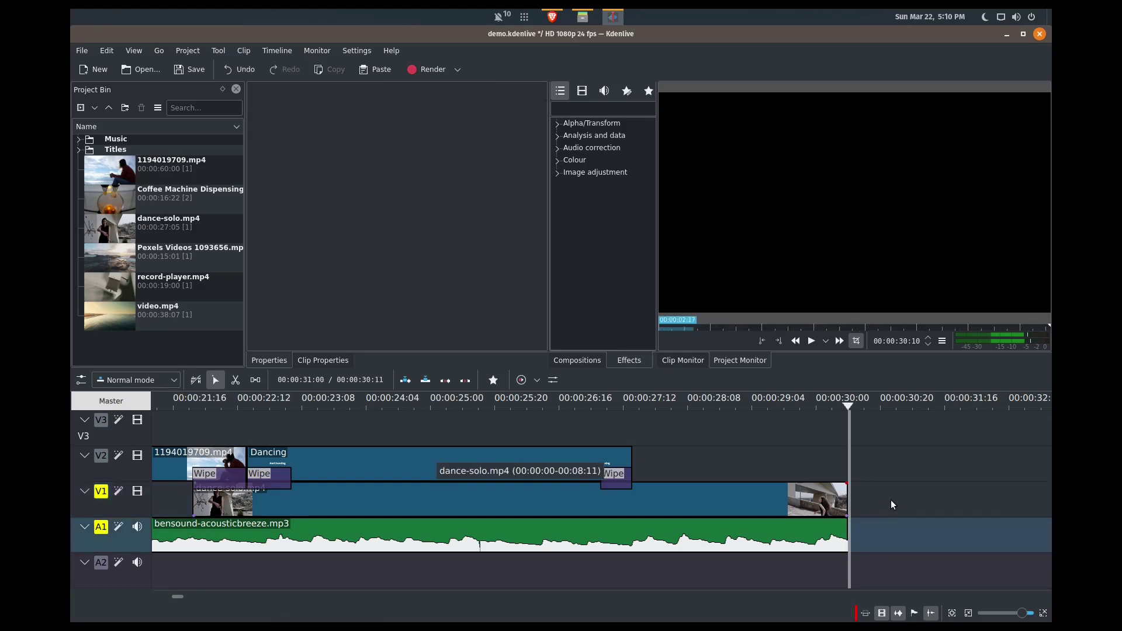
Search the effects list for fade.
{"action": "left_click", "coordinate": [580, 104]}
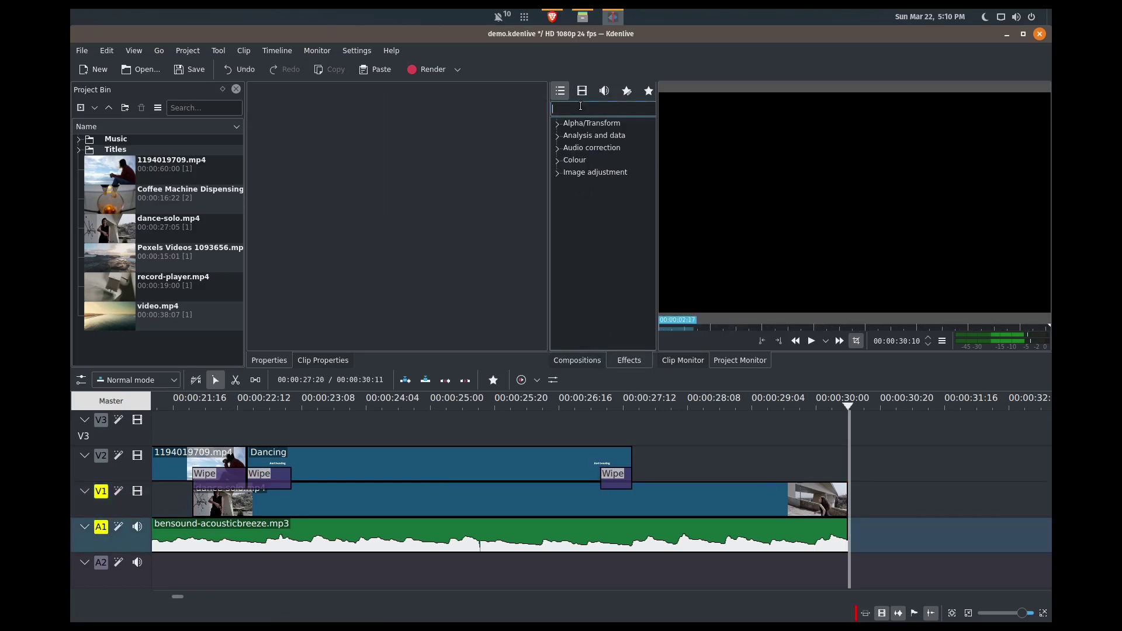
{"action": "type", "text": "fade"}
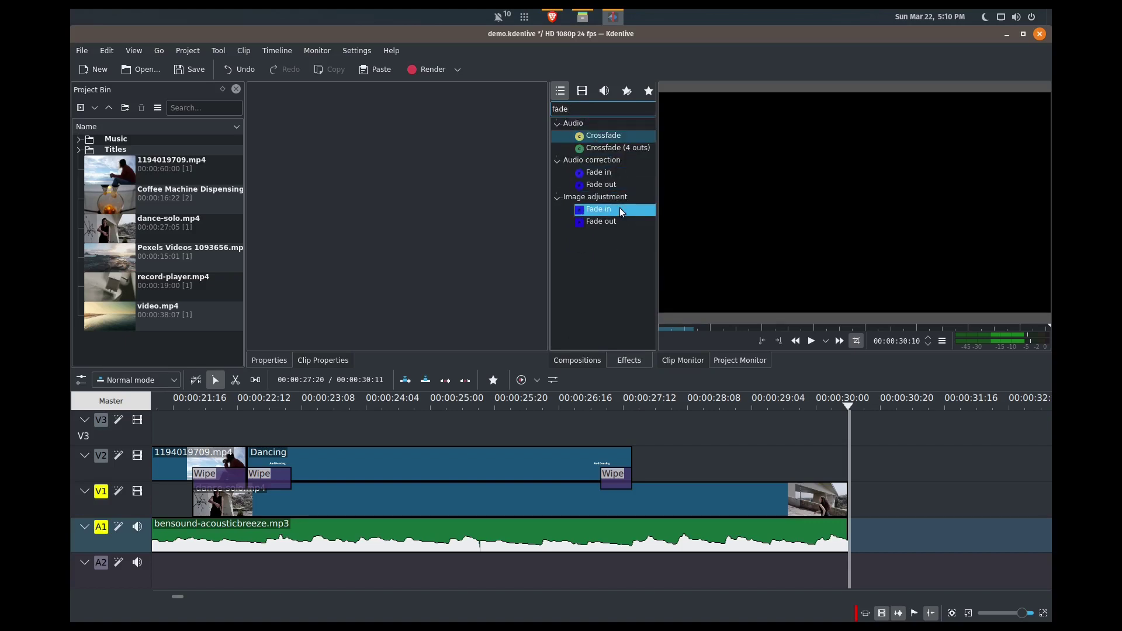
{"action": "left_click_drag", "start_coordinate": [621, 212], "coordinate": [837, 501]}
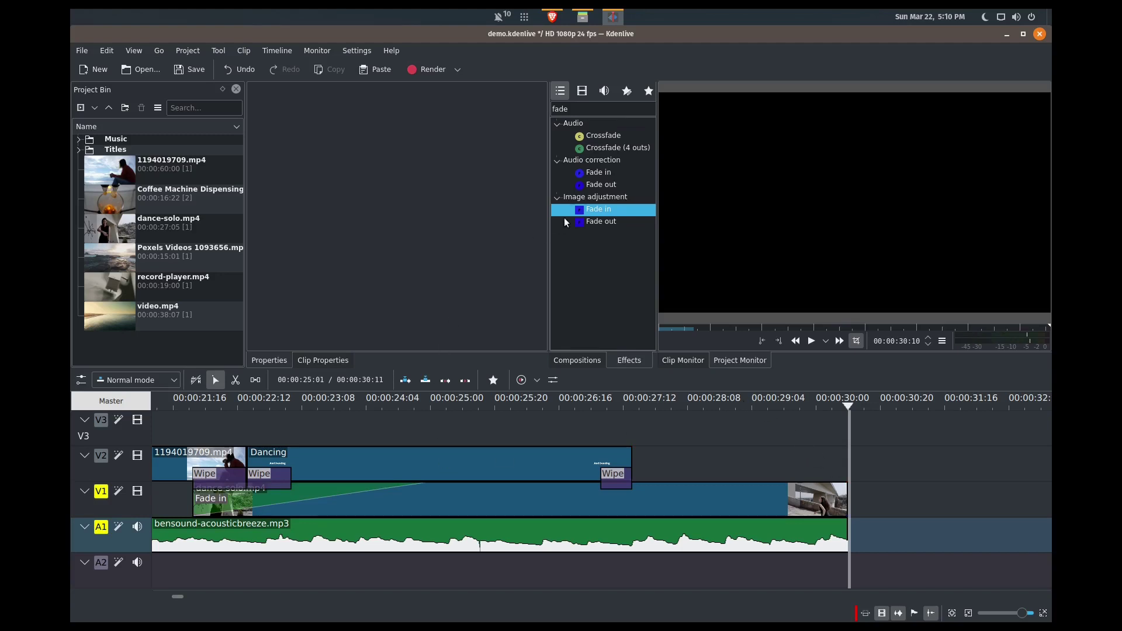
{"action": "left_click", "coordinate": [433, 515]}
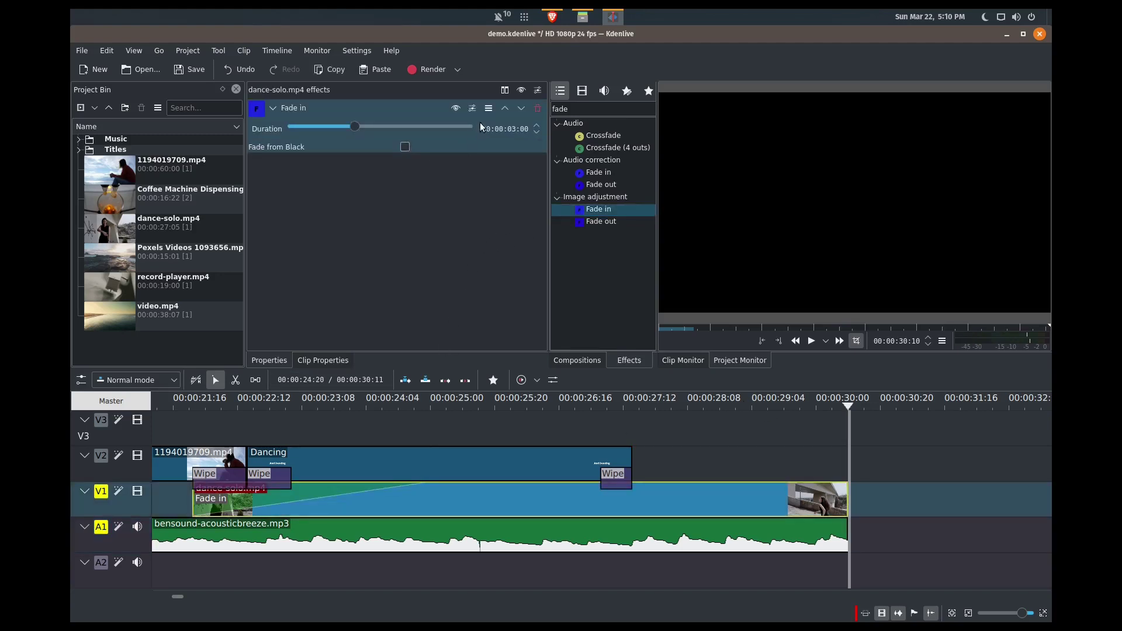
{"action": "left_click", "coordinate": [537, 110]}
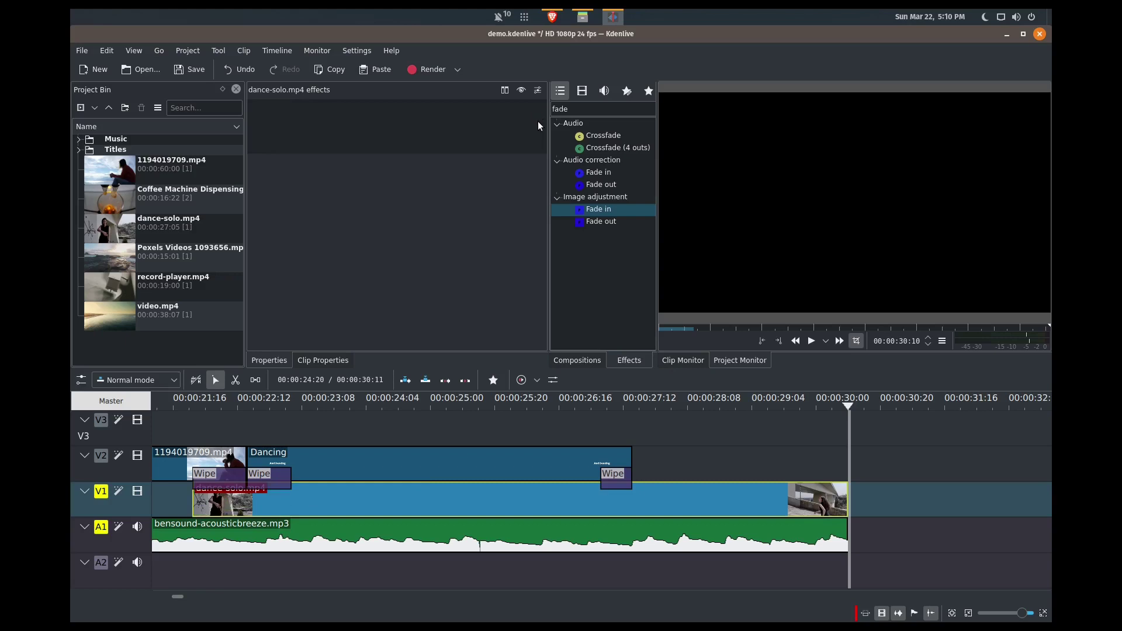
Add the image Fade out effect to dance-solo.mp4 on V1 and set its duration to 00:00:00:12.
{"action": "left_click", "coordinate": [611, 220]}
{"action": "left_click_drag", "start_coordinate": [613, 223], "coordinate": [712, 504]}
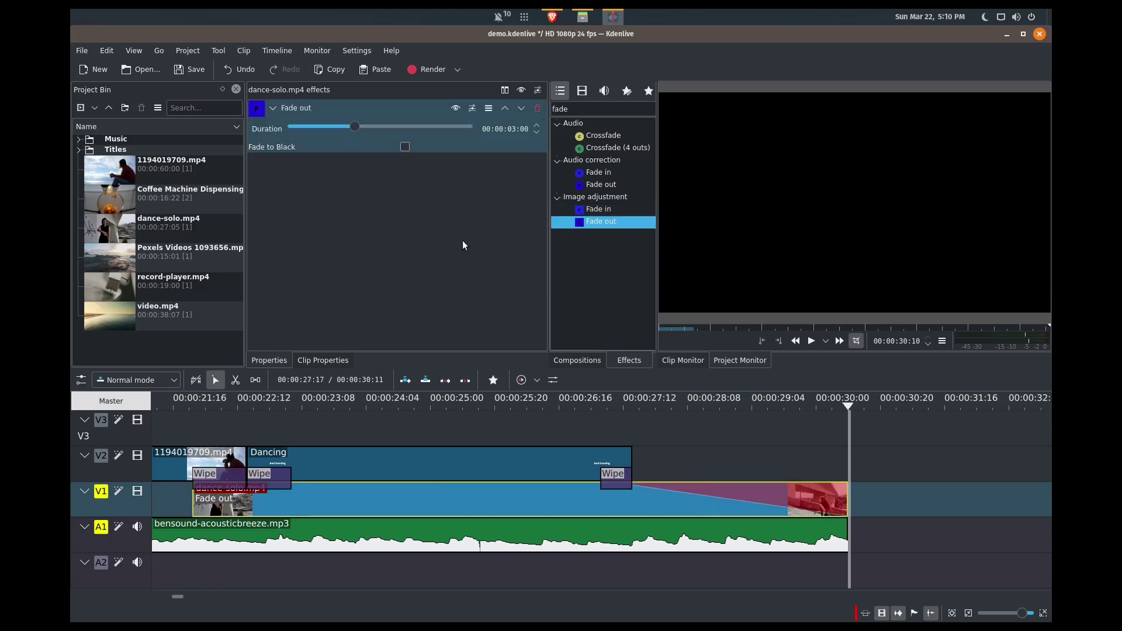
{"action": "left_click_drag", "start_coordinate": [351, 132], "coordinate": [300, 113]}
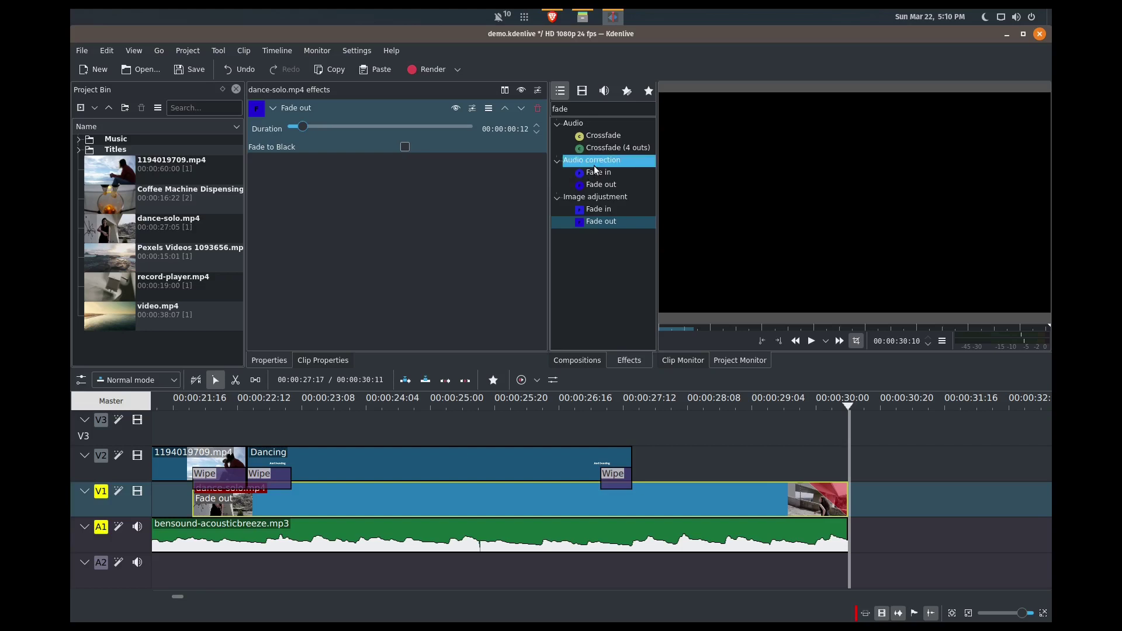
Add the audio Fade out effect to bensound-acousticbreeze.mp3 on A1 and shorten its duration to about 9 frames.
{"action": "left_click_drag", "start_coordinate": [600, 186], "coordinate": [800, 533]}
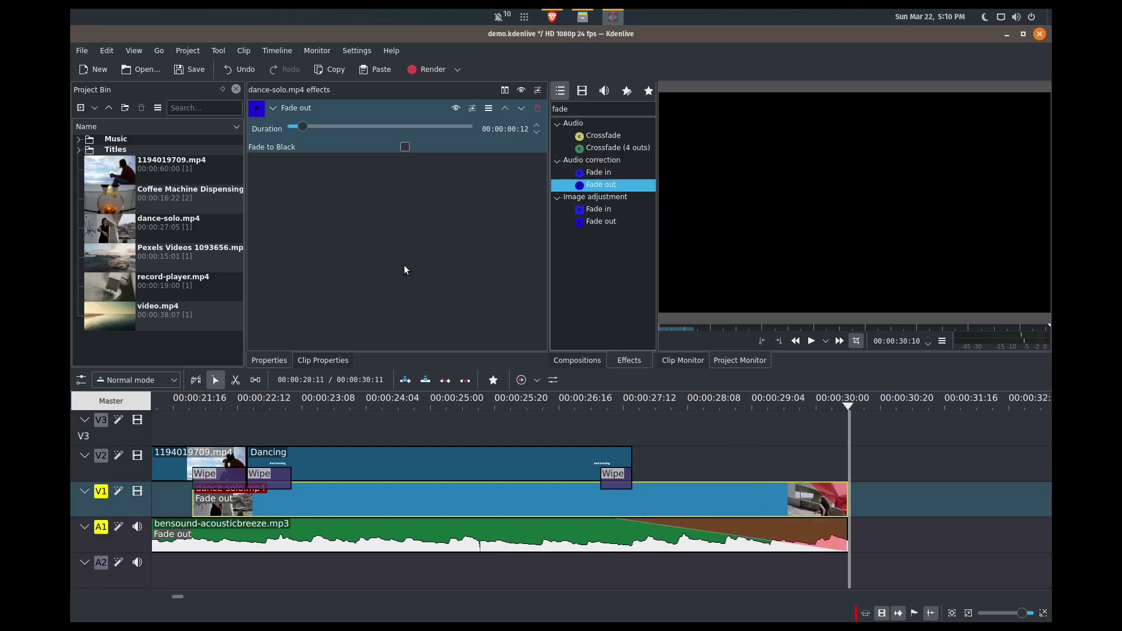
{"action": "left_click_drag", "start_coordinate": [302, 126], "coordinate": [328, 135]}
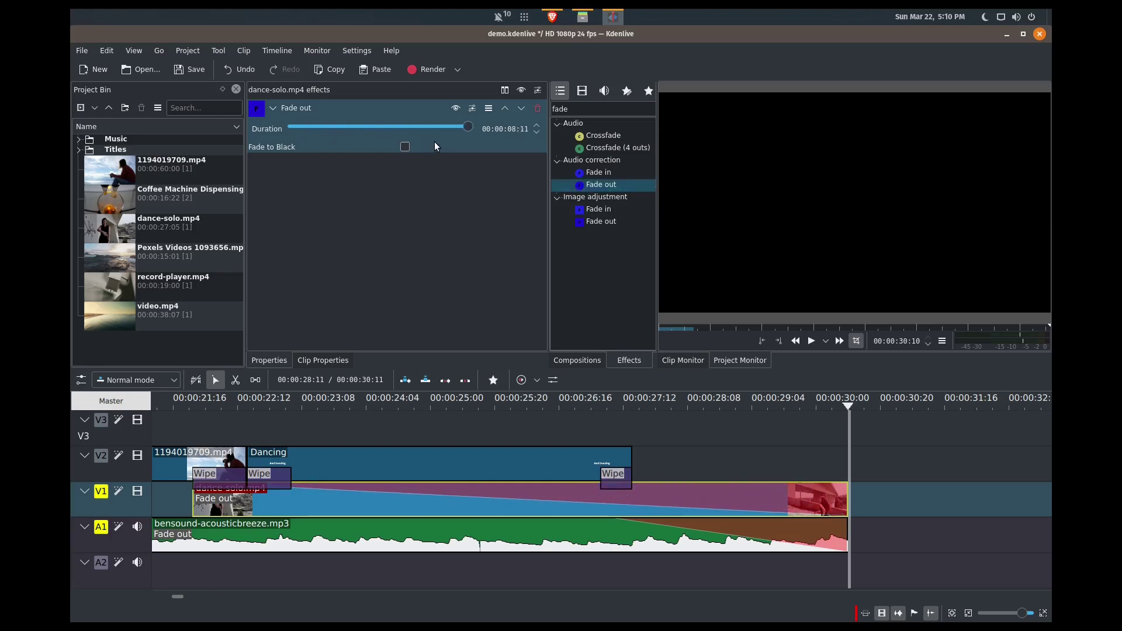
{"action": "key", "text": "ctrl+z"}
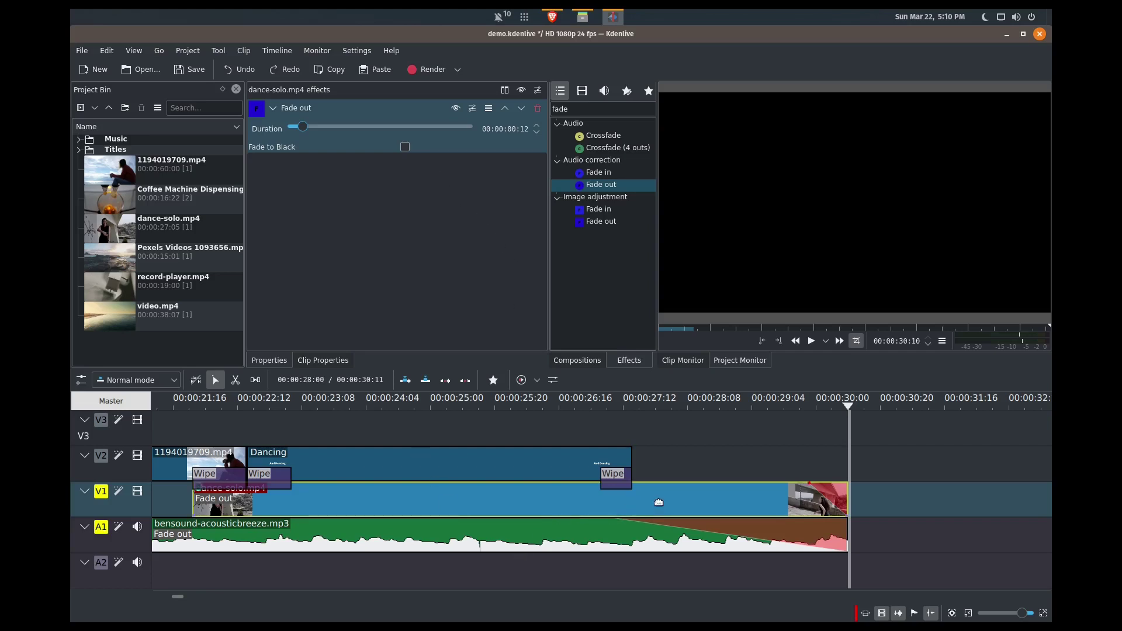
{"action": "left_click", "coordinate": [643, 534]}
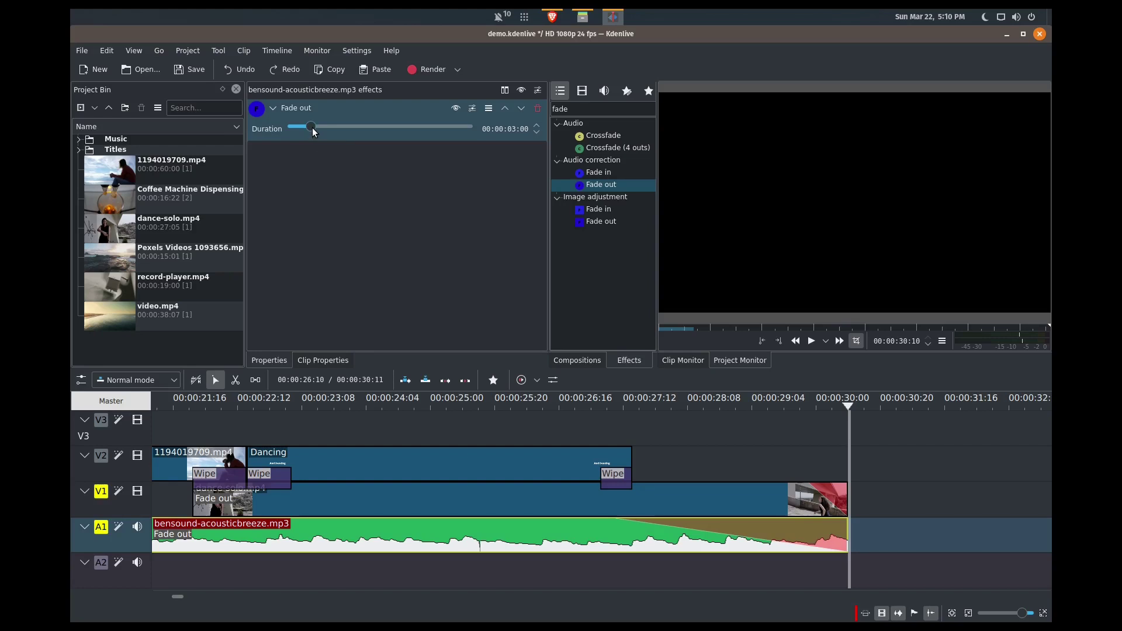
{"action": "left_click_drag", "start_coordinate": [312, 128], "coordinate": [297, 131]}
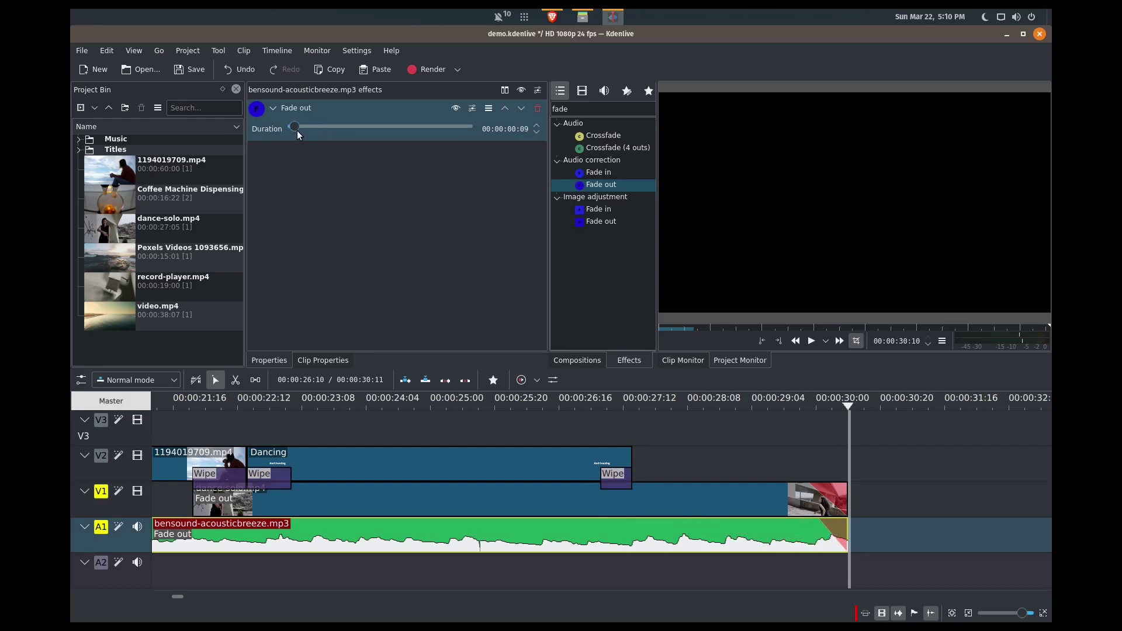
Lengthen the music's fade-out on A1 in stages until it starts near 00:00:29:04, playing the ending after each change.
{"action": "left_click", "coordinate": [776, 432]}
{"action": "key", "text": "space"}
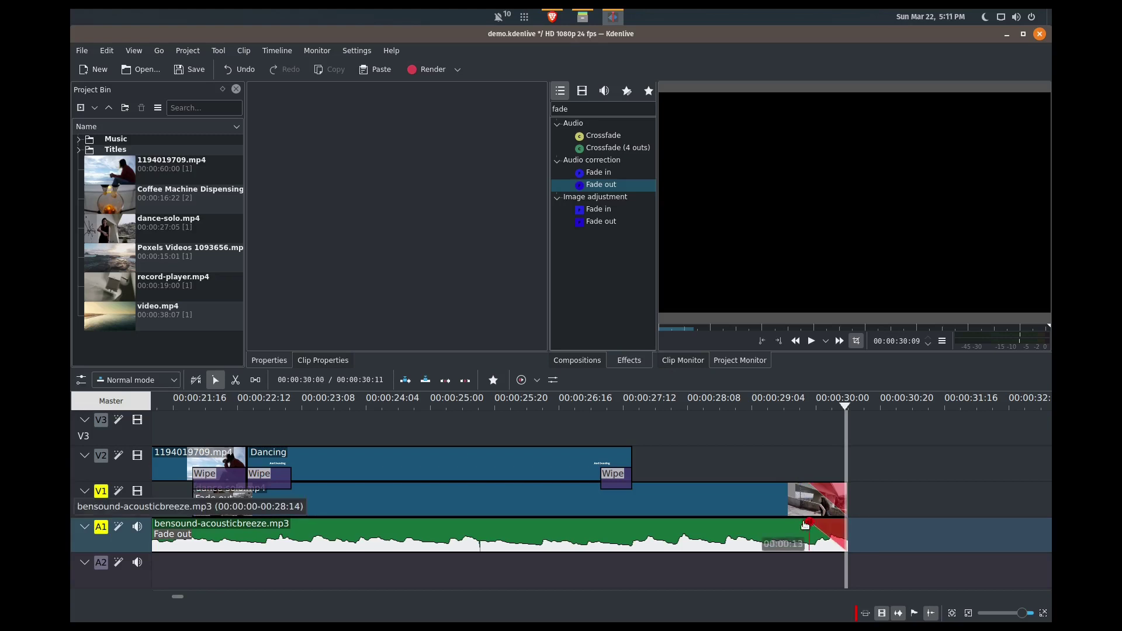
{"action": "left_click_drag", "start_coordinate": [806, 525], "coordinate": [774, 528]}
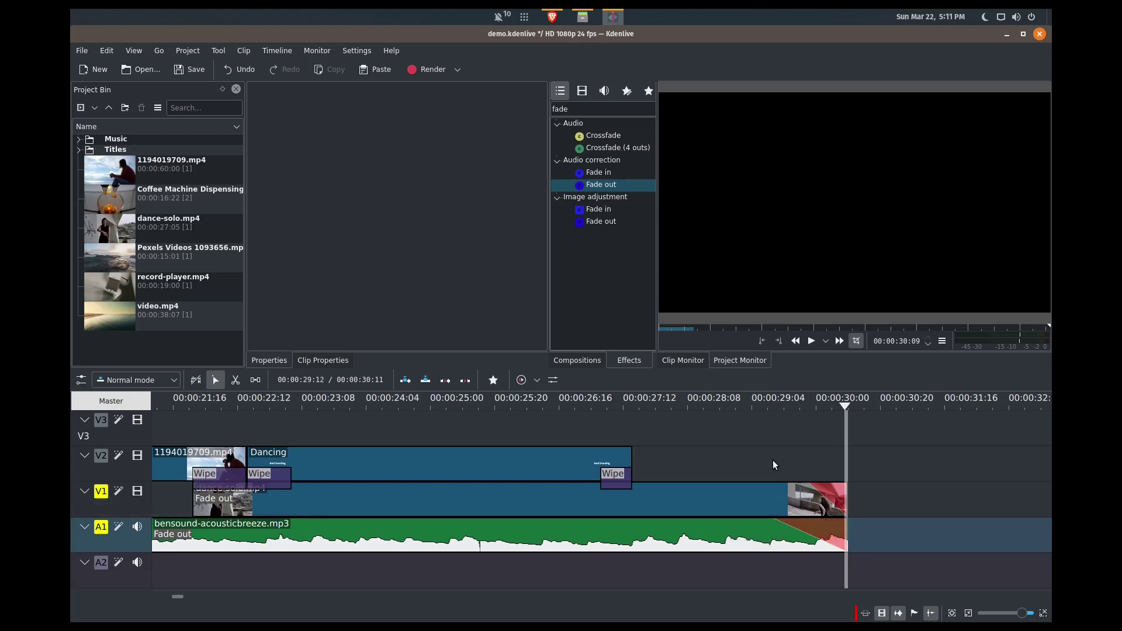
{"action": "left_click", "coordinate": [735, 424]}
{"action": "key", "text": "space"}
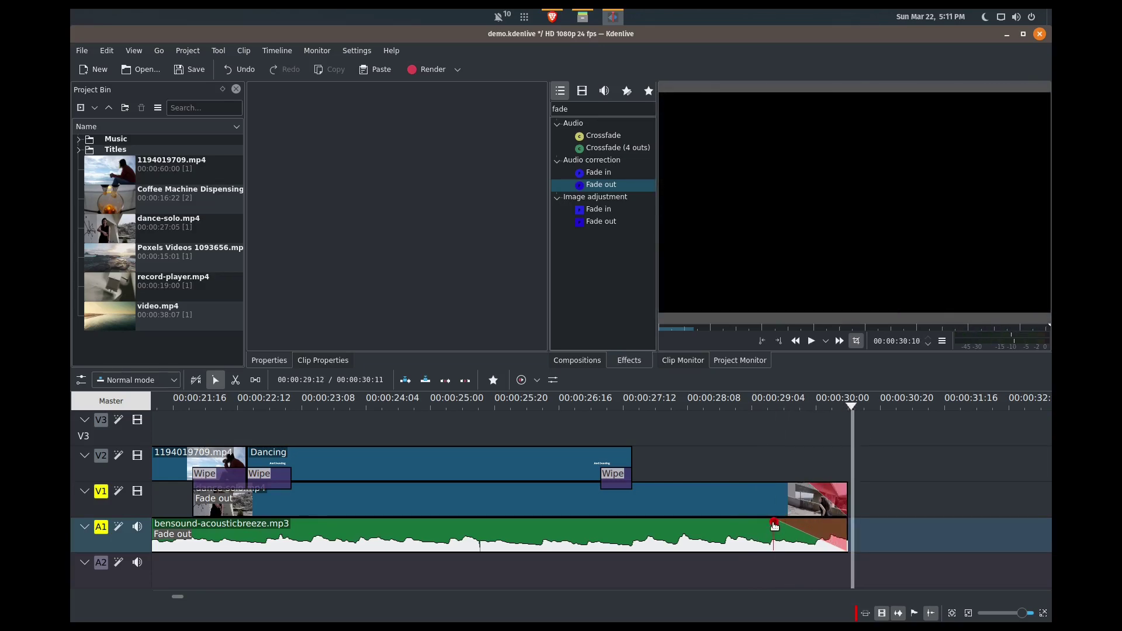
{"action": "left_click_drag", "start_coordinate": [774, 525], "coordinate": [750, 528]}
{"action": "left_click", "coordinate": [732, 448]}
{"action": "key", "text": "space"}
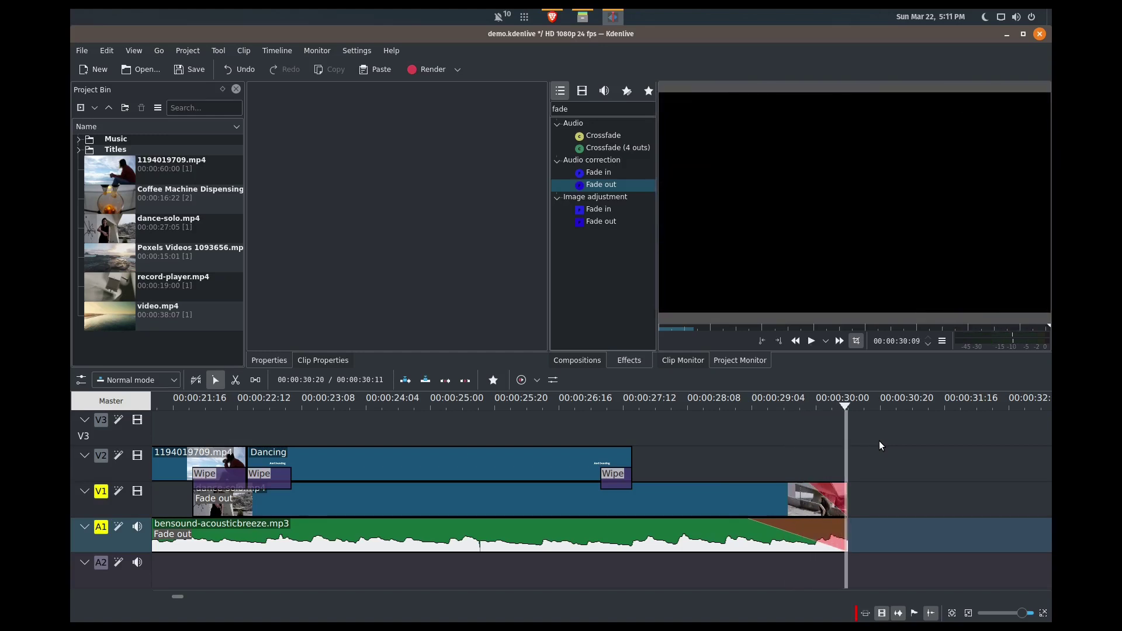
Extend the dance-solo.mp4 fade-out on V1 to about 00:01:07, in line with the music fade, and play the ending.
{"action": "left_click_drag", "start_coordinate": [812, 490], "coordinate": [750, 511]}
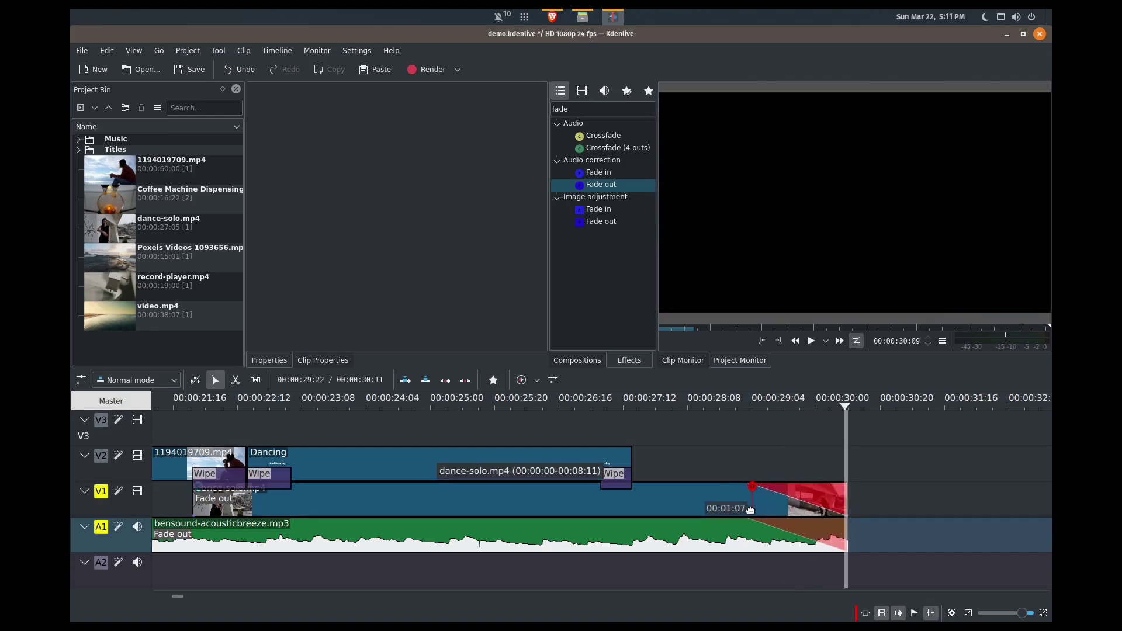
{"action": "left_click", "coordinate": [719, 446]}
{"action": "key", "text": "space"}
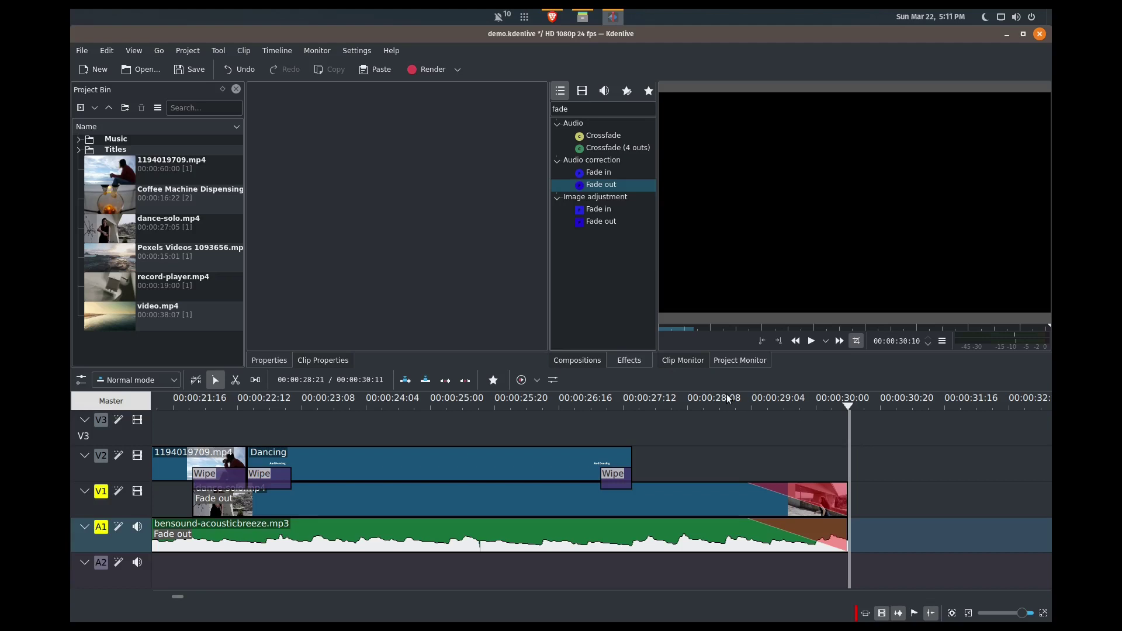
Check the speed and reverse settings of the record-player.mp4 clip on V1.
{"action": "left_click_drag", "start_coordinate": [177, 598], "coordinate": [143, 599]}
{"action": "left_click", "coordinate": [205, 514]}
{"action": "right_click", "coordinate": [211, 514]}
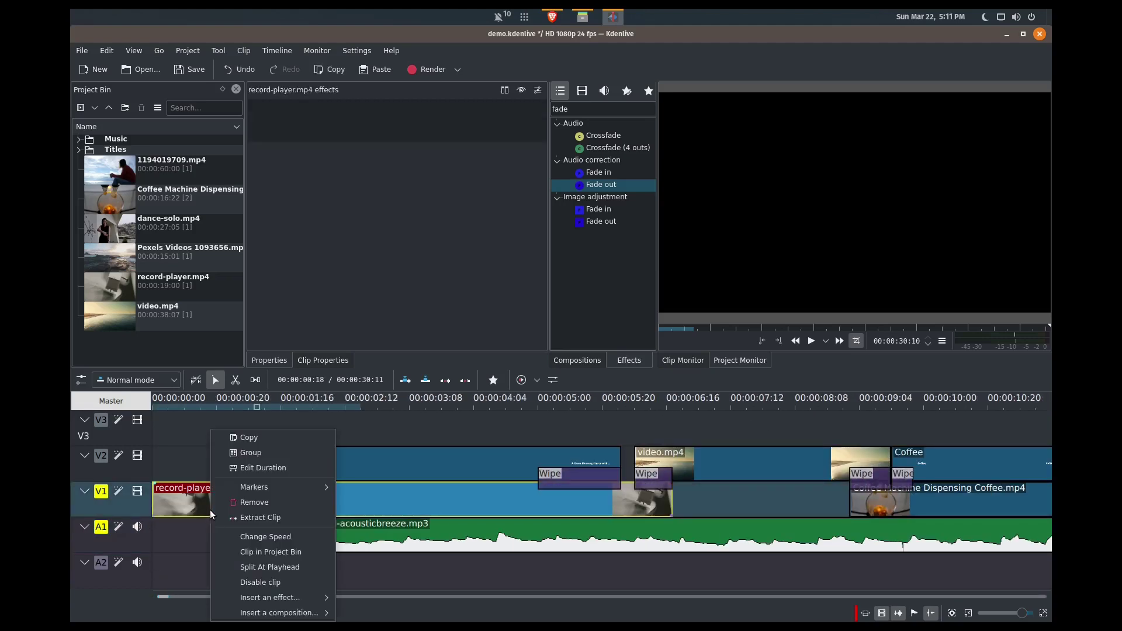
{"action": "left_click", "coordinate": [247, 537]}
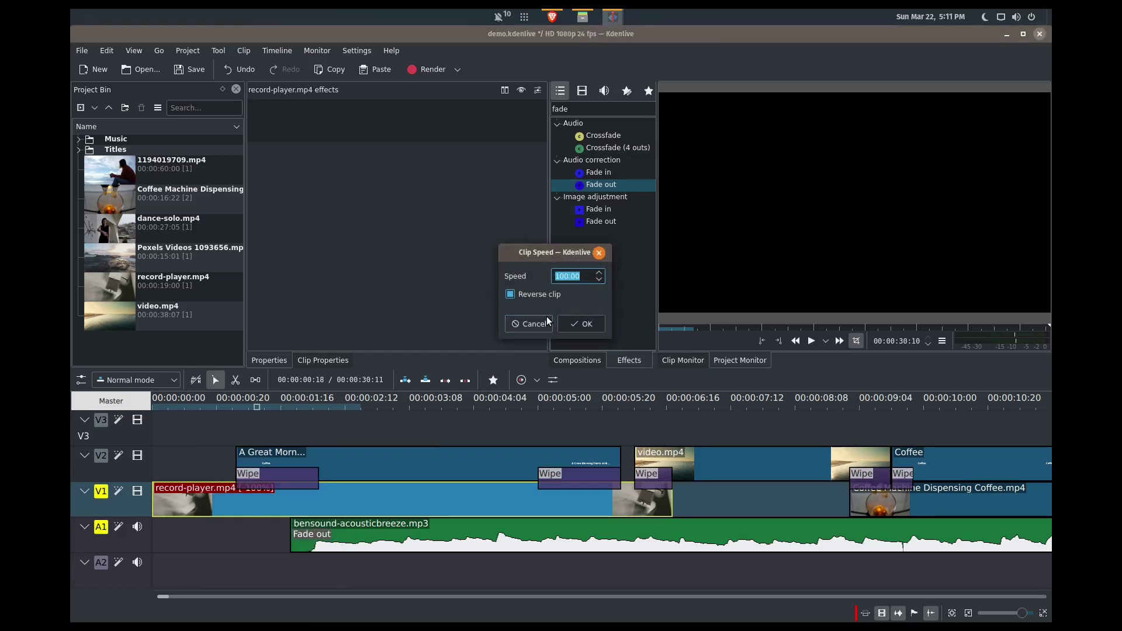
{"action": "left_click", "coordinate": [560, 324]}
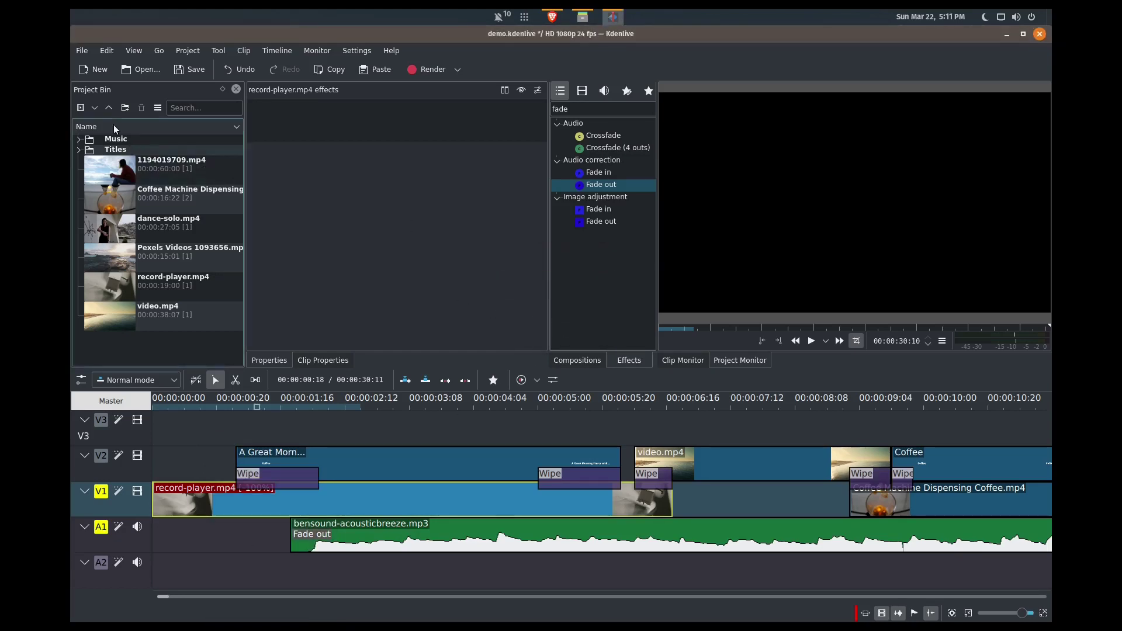
Save the project and start rendering the full project to demo.mp4 in the MP4 (H264/AAC) format.
{"action": "left_click", "coordinate": [188, 69]}
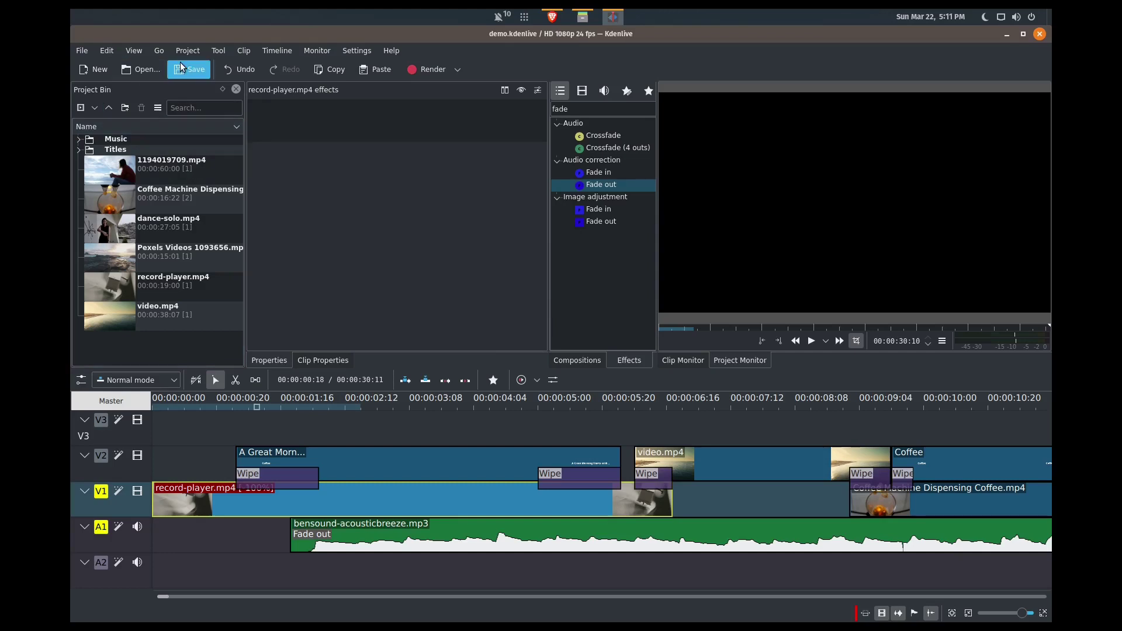
{"action": "left_click", "coordinate": [426, 69]}
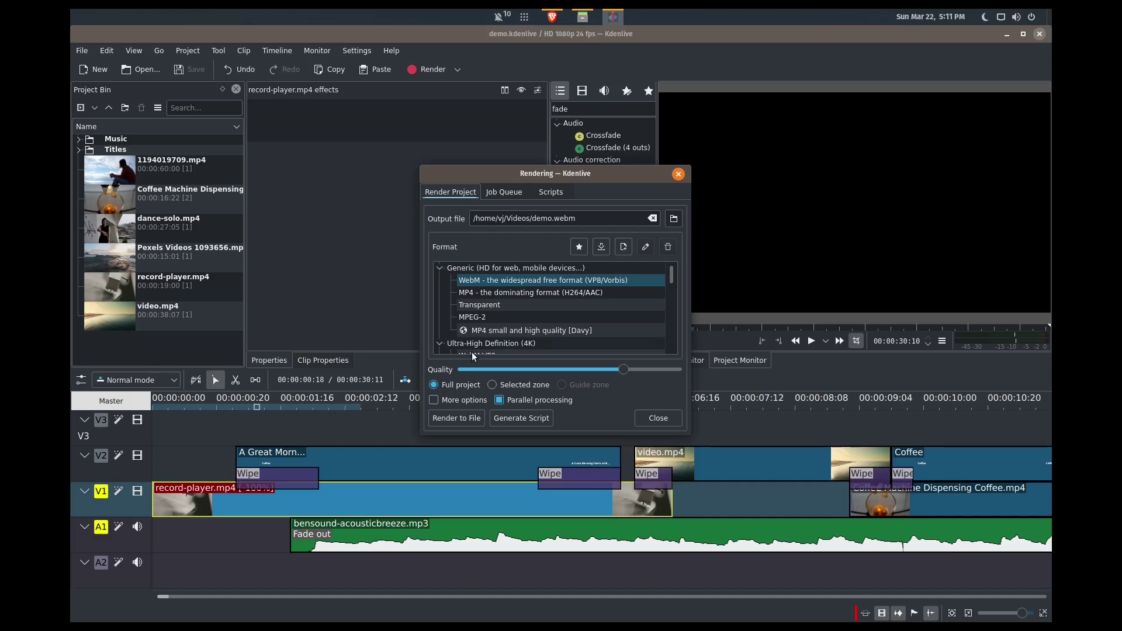
{"action": "left_click", "coordinate": [488, 295]}
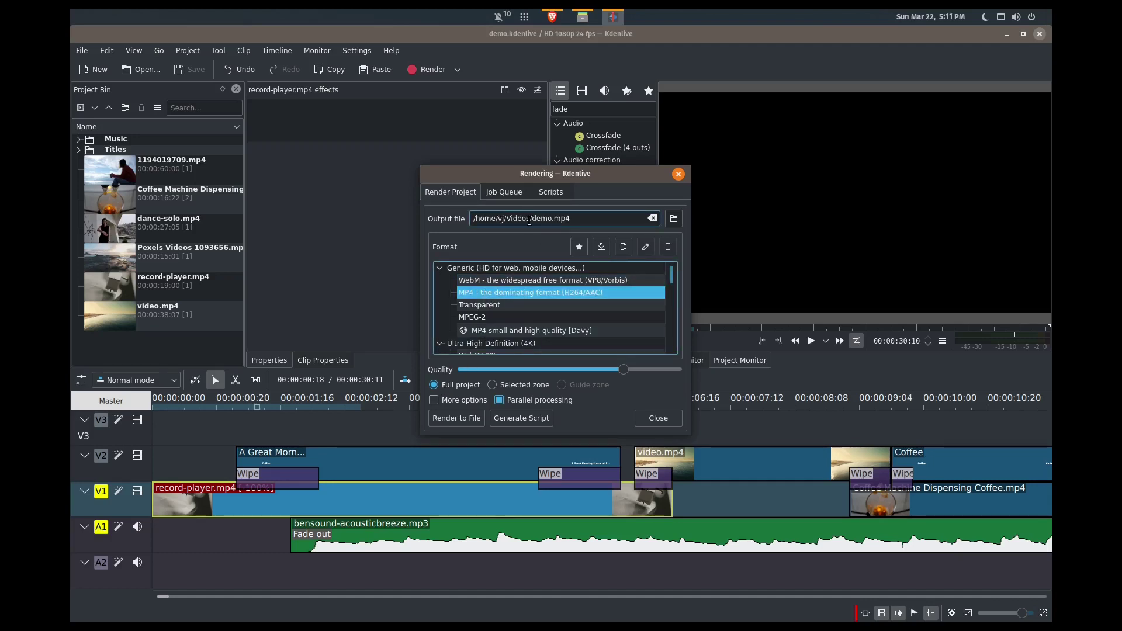
{"action": "left_click_drag", "start_coordinate": [533, 218], "coordinate": [569, 217]}
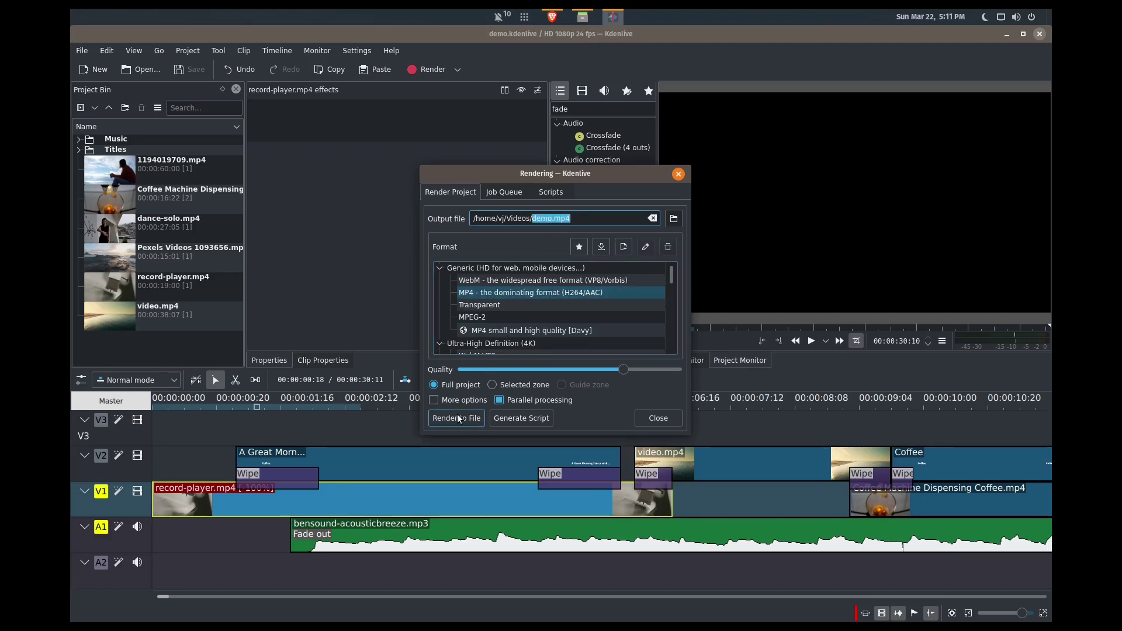
{"action": "left_click", "coordinate": [432, 402]}
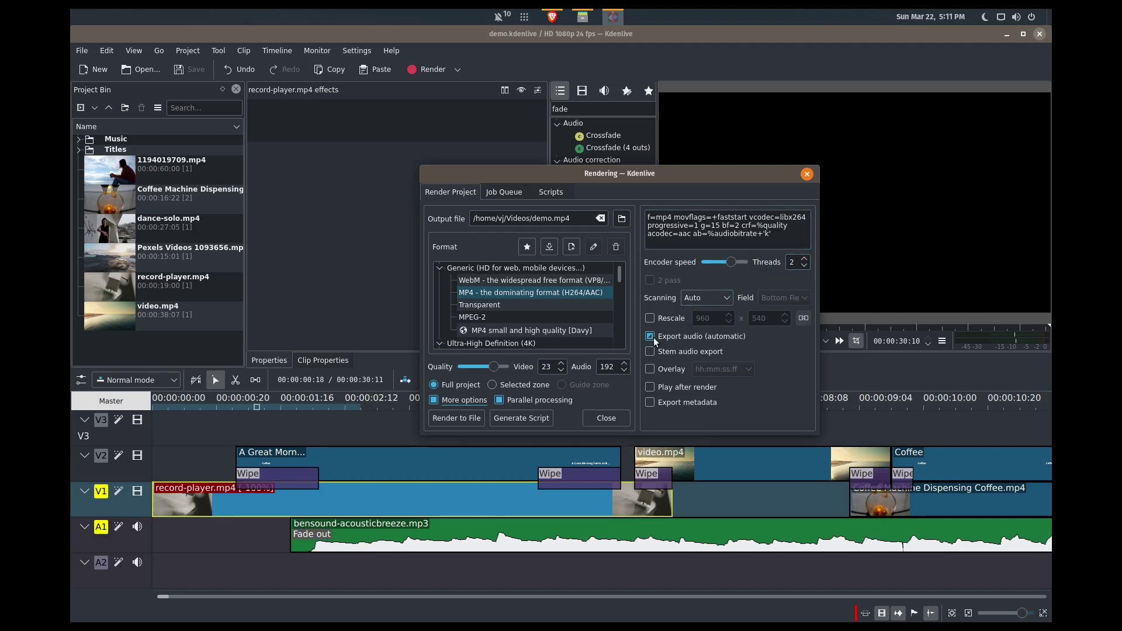
{"action": "left_click", "coordinate": [458, 420]}
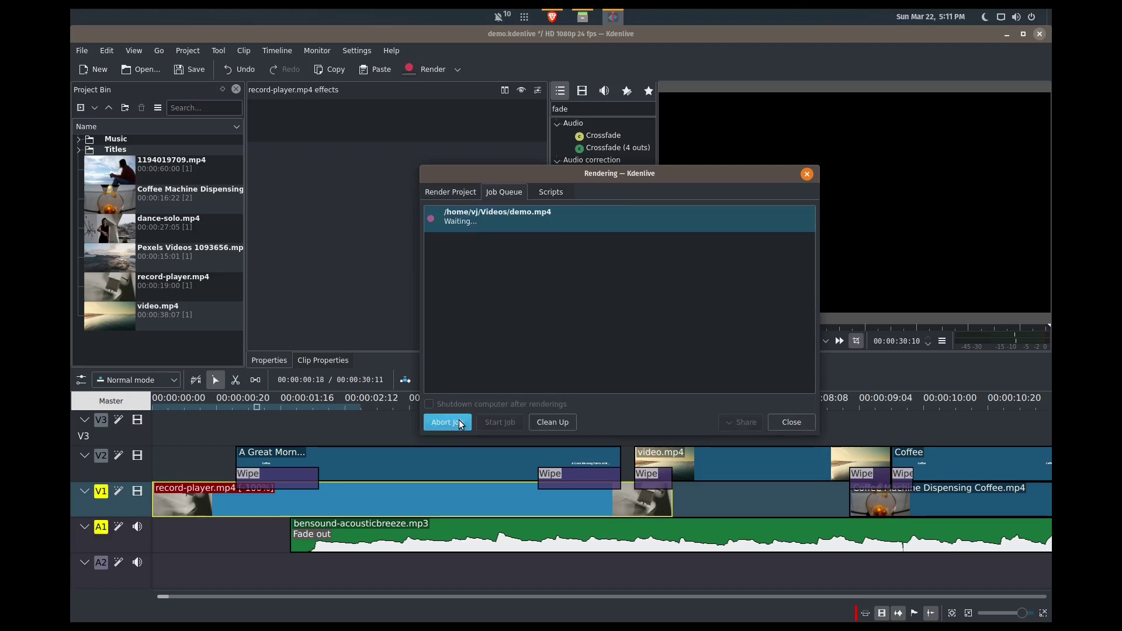